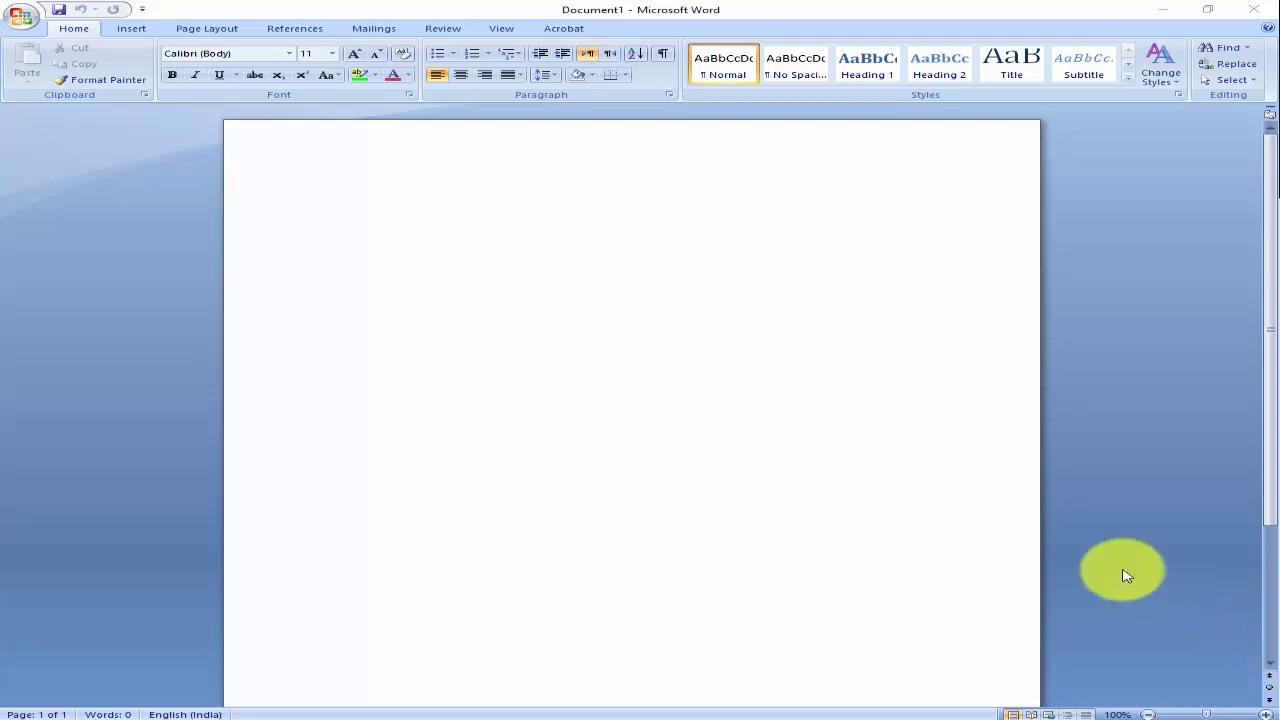
Switch to Page Layout and preview the theme colours and themes galleries, keeping the Office defaults.
click(376, 217)
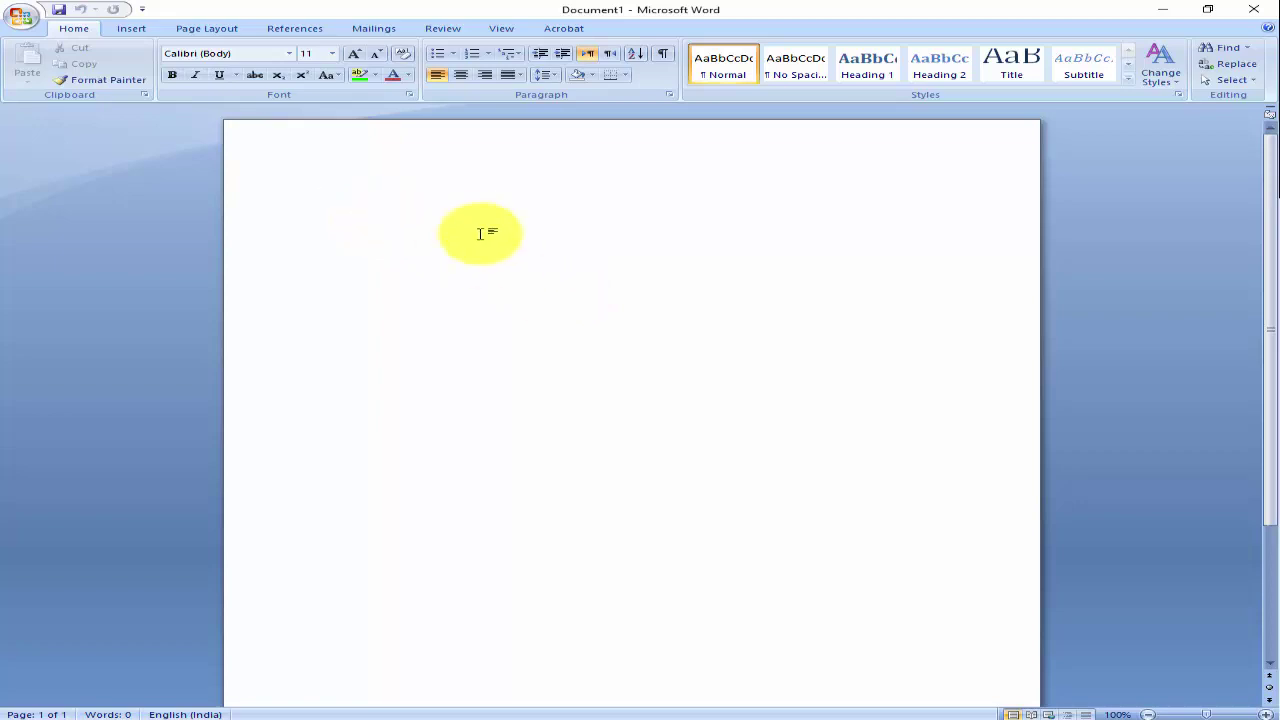
click(486, 251)
click(128, 27)
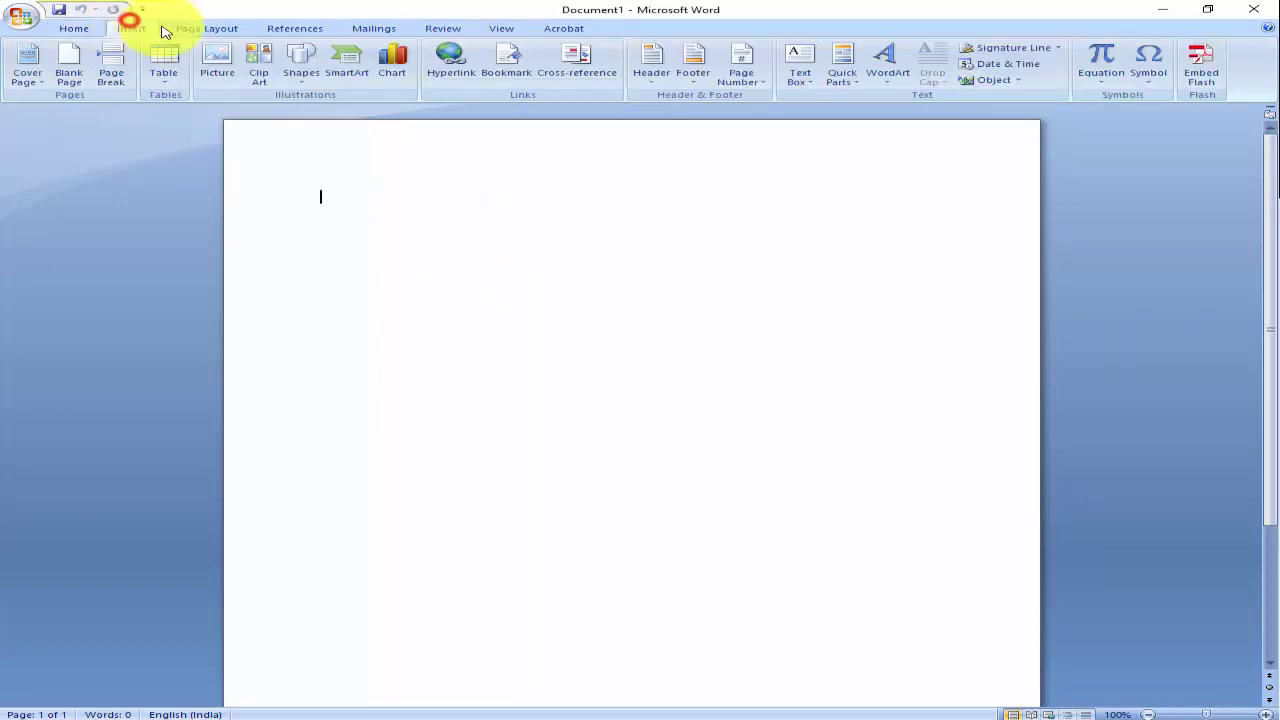
click(220, 29)
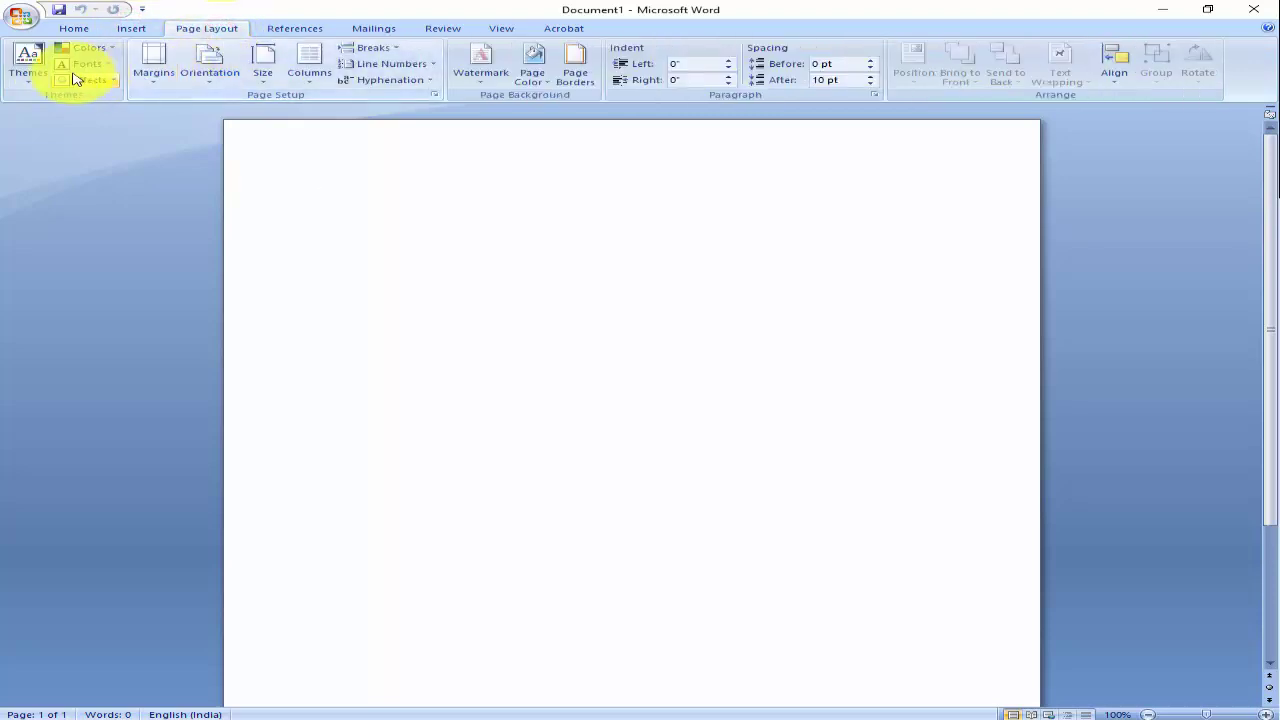
click(85, 48)
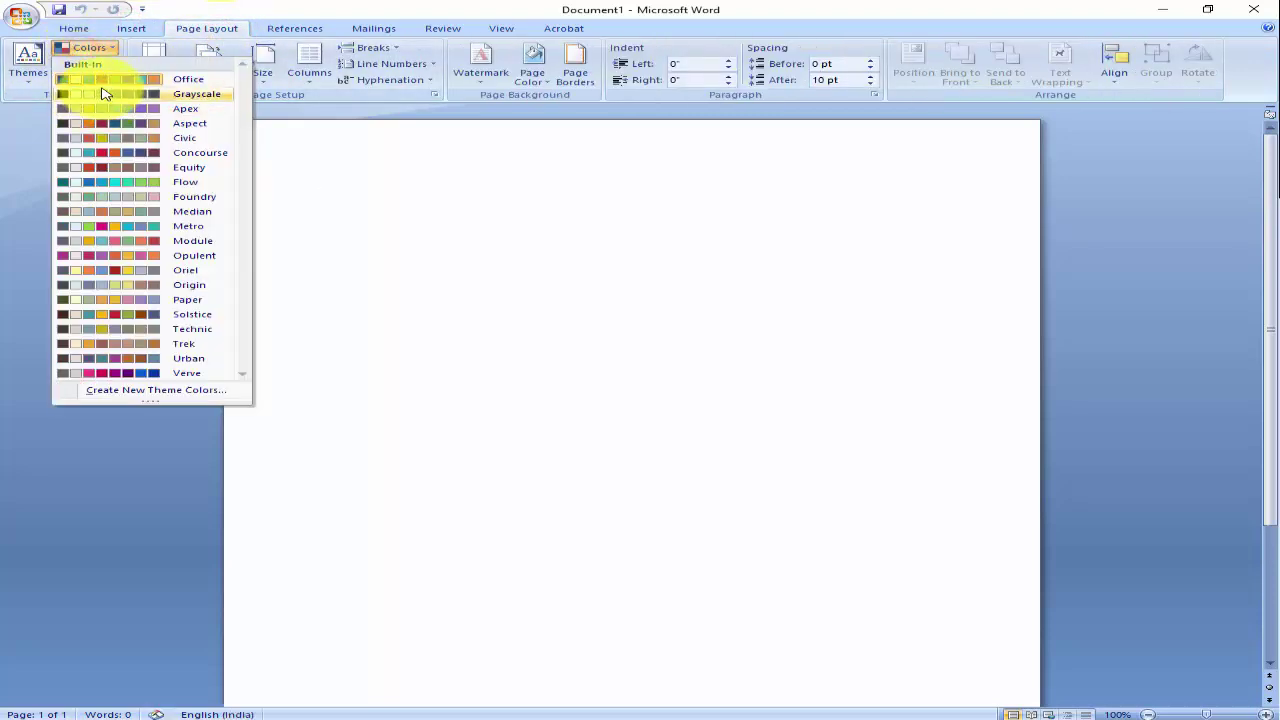
click(103, 81)
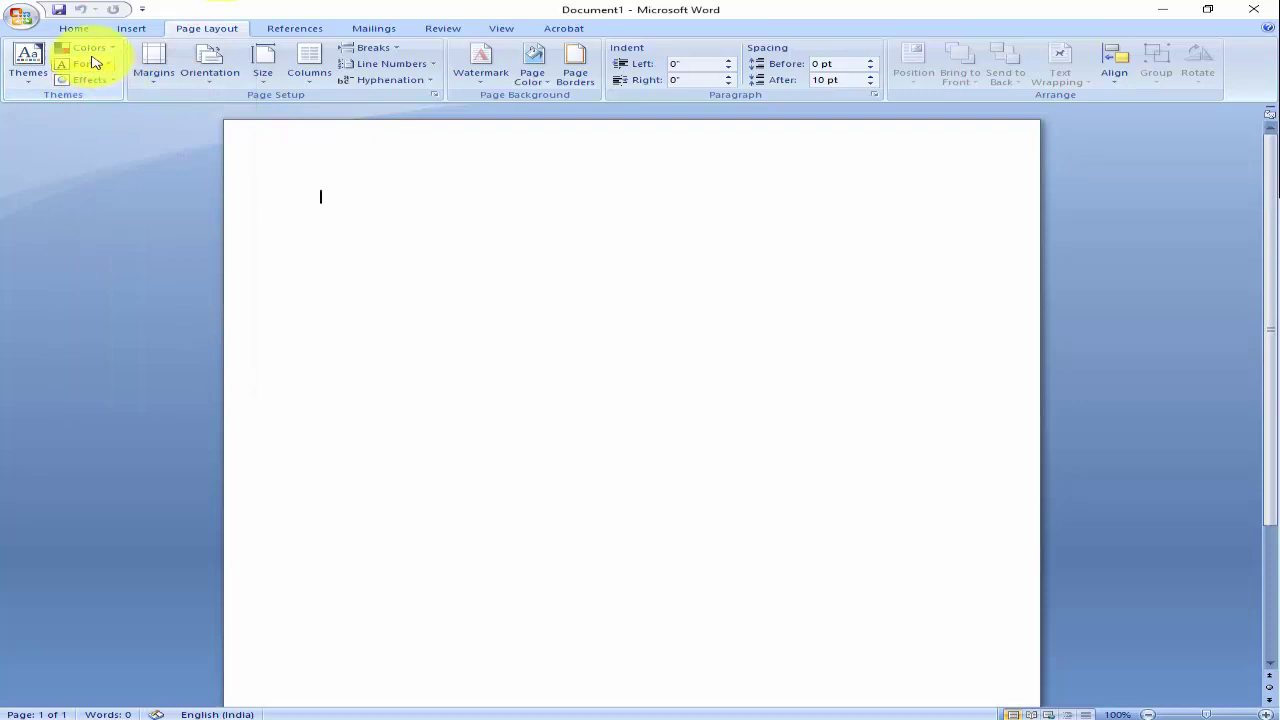
click(88, 48)
click(28, 70)
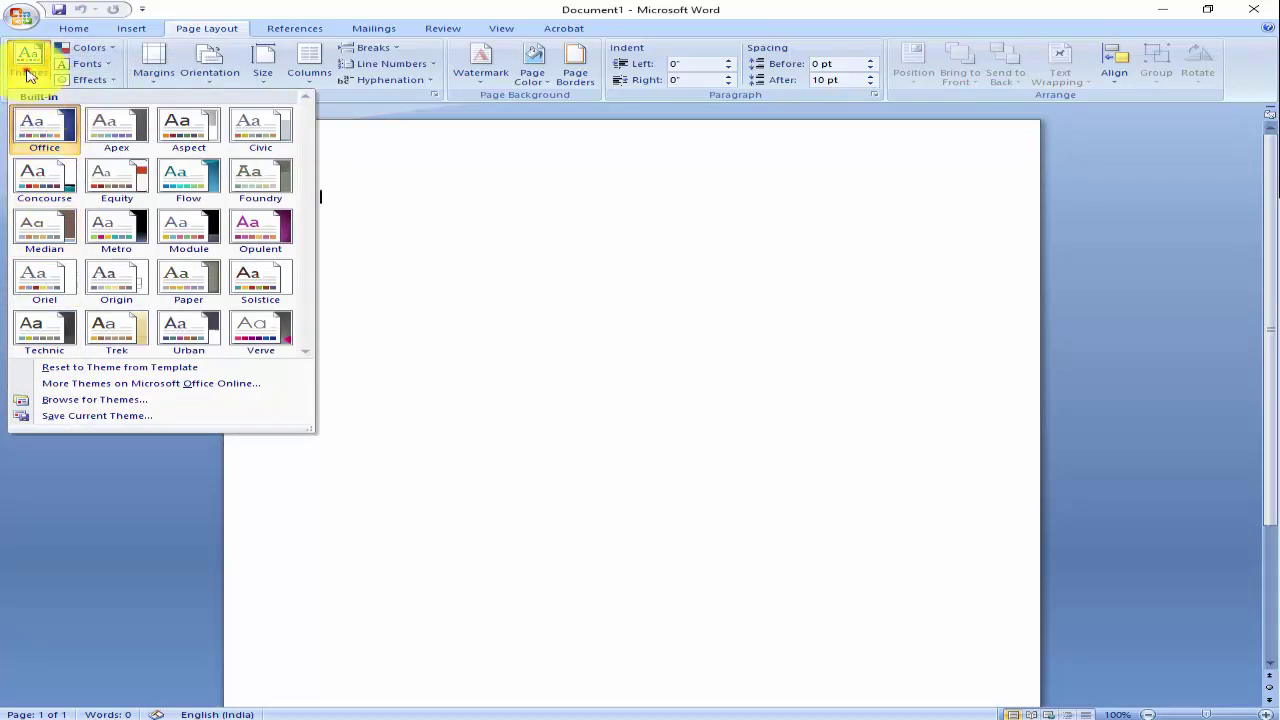
click(24, 70)
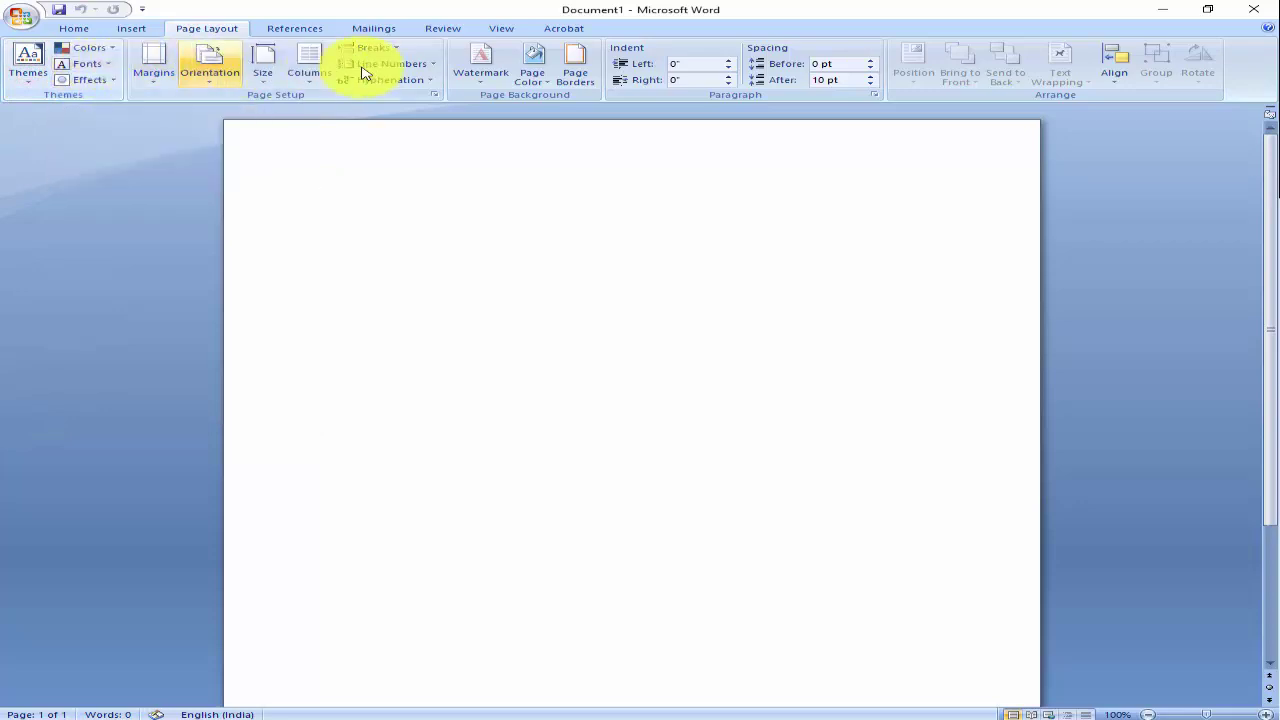
Open the page background's Fill Effects and start choosing a picture fill on the Picture tab.
click(540, 80)
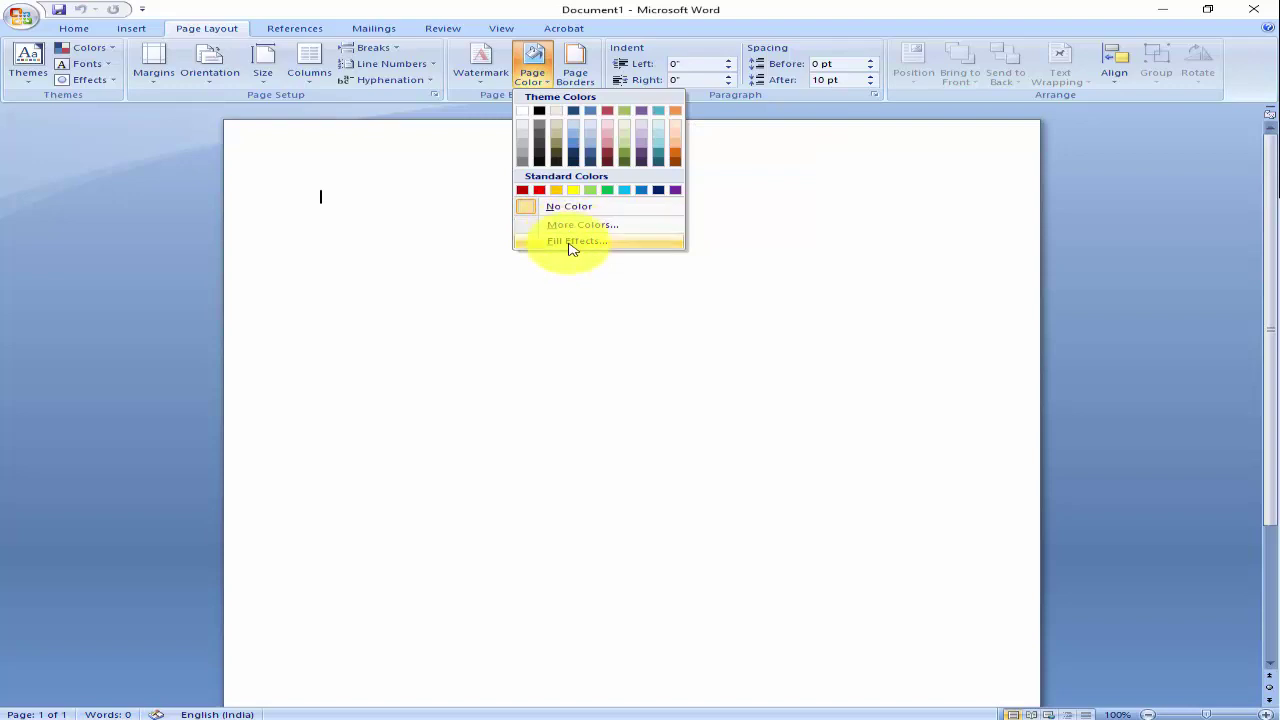
click(571, 247)
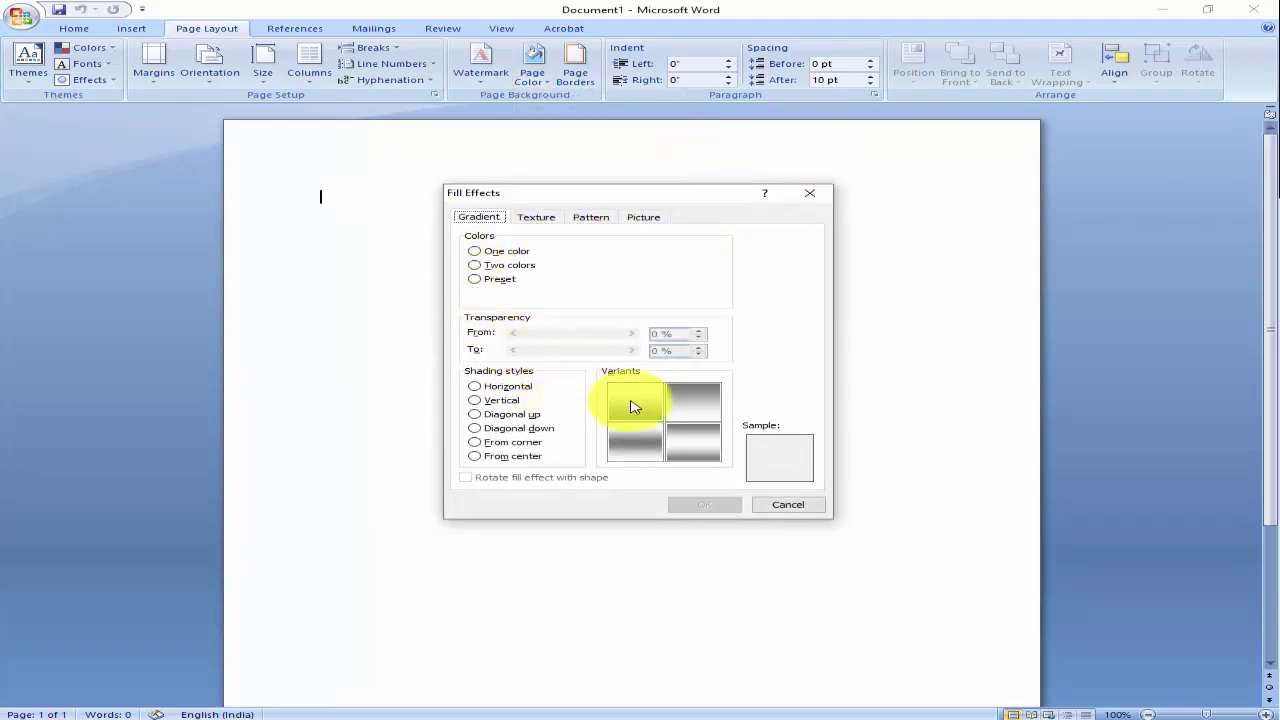
click(540, 217)
click(588, 217)
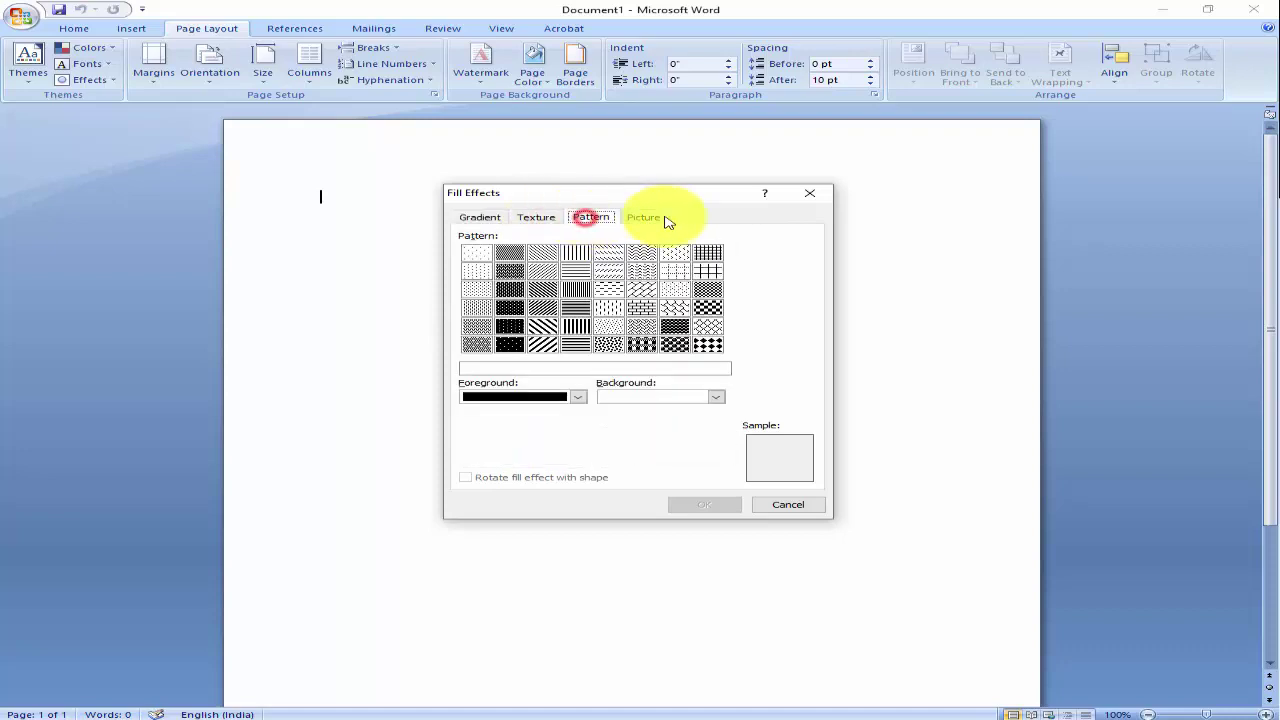
click(648, 217)
click(681, 396)
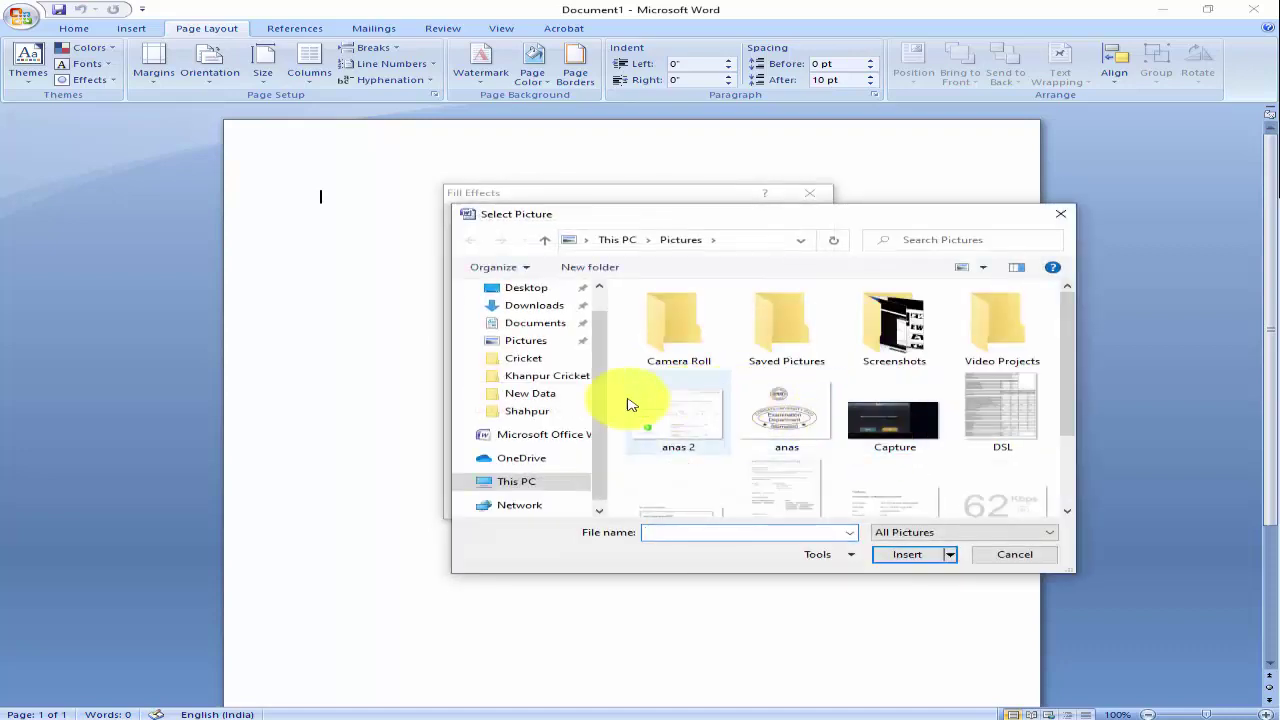
drag(595, 360, 599, 380)
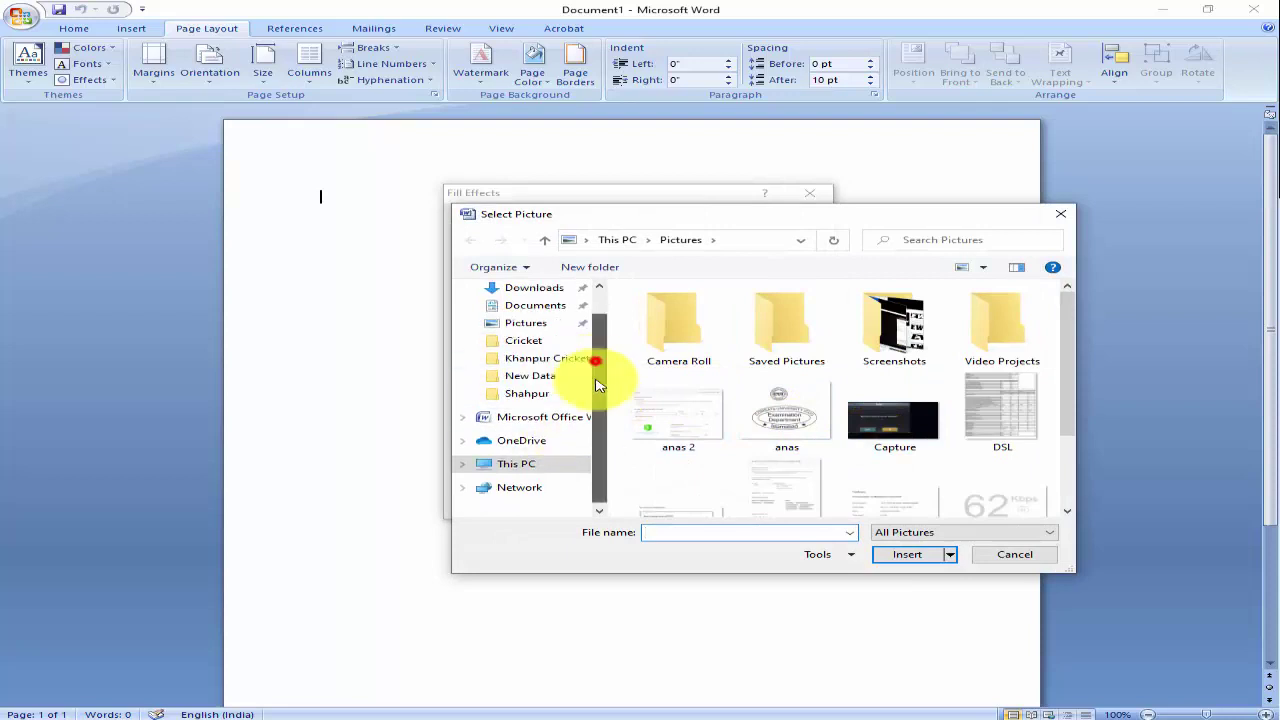
Browse to Local Disk (D:) and into the Al Naseer Graphics pro qork folder.
click(538, 468)
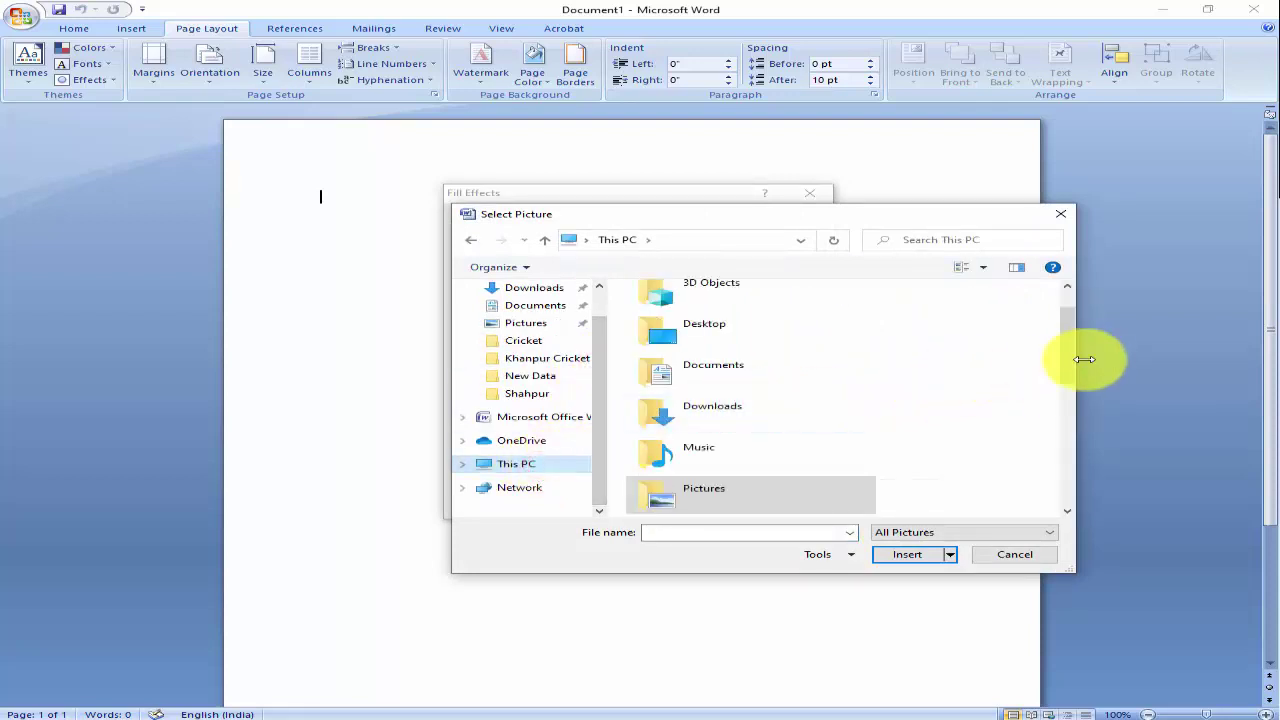
drag(1067, 350, 1060, 445)
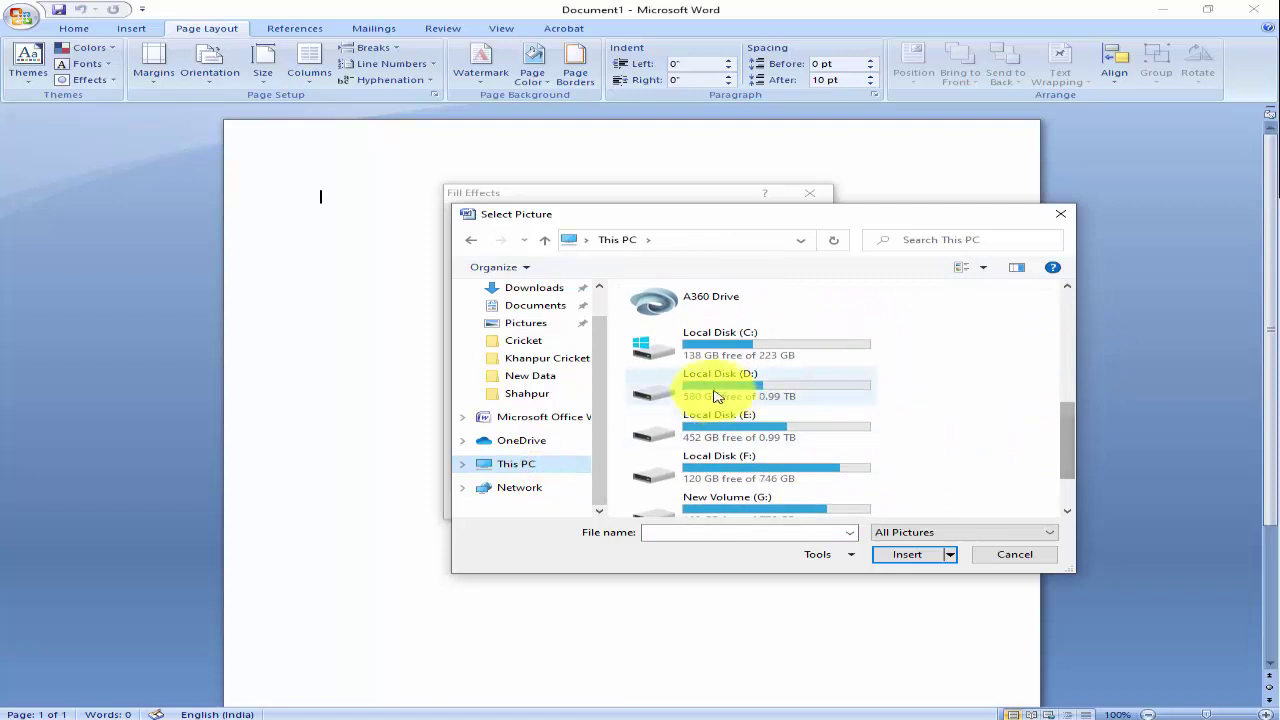
double_click(715, 396)
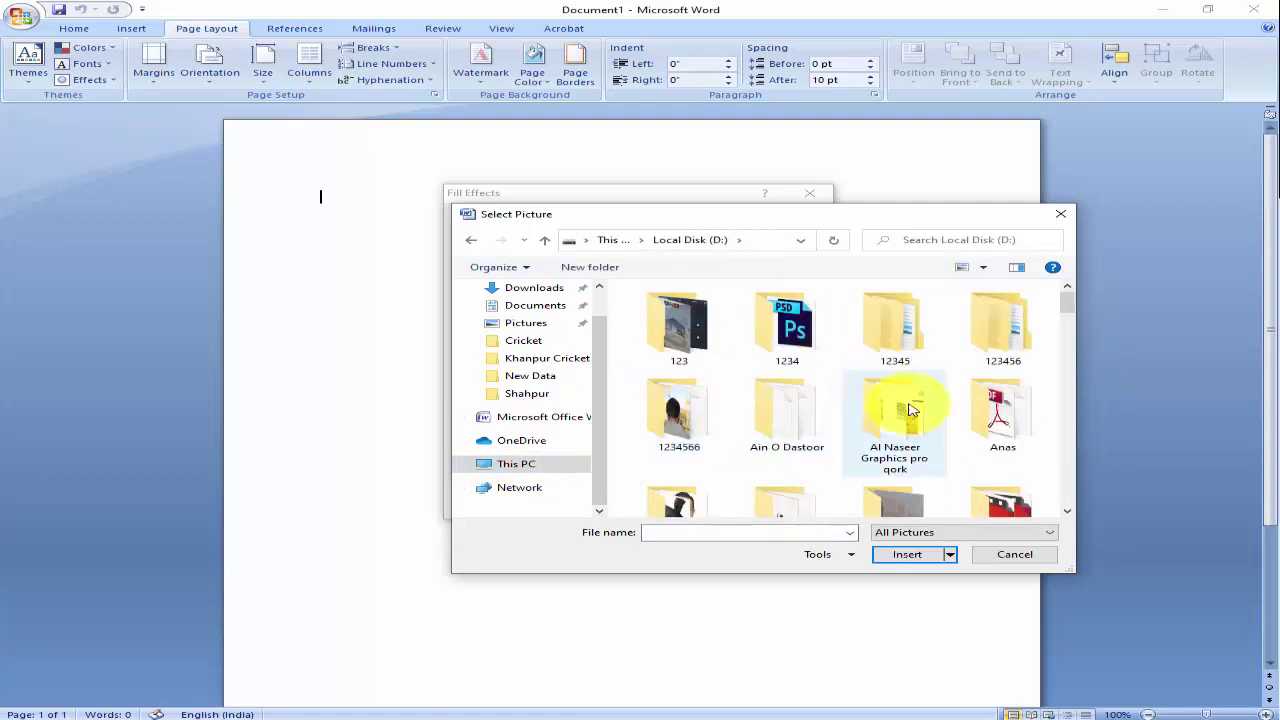
click(920, 345)
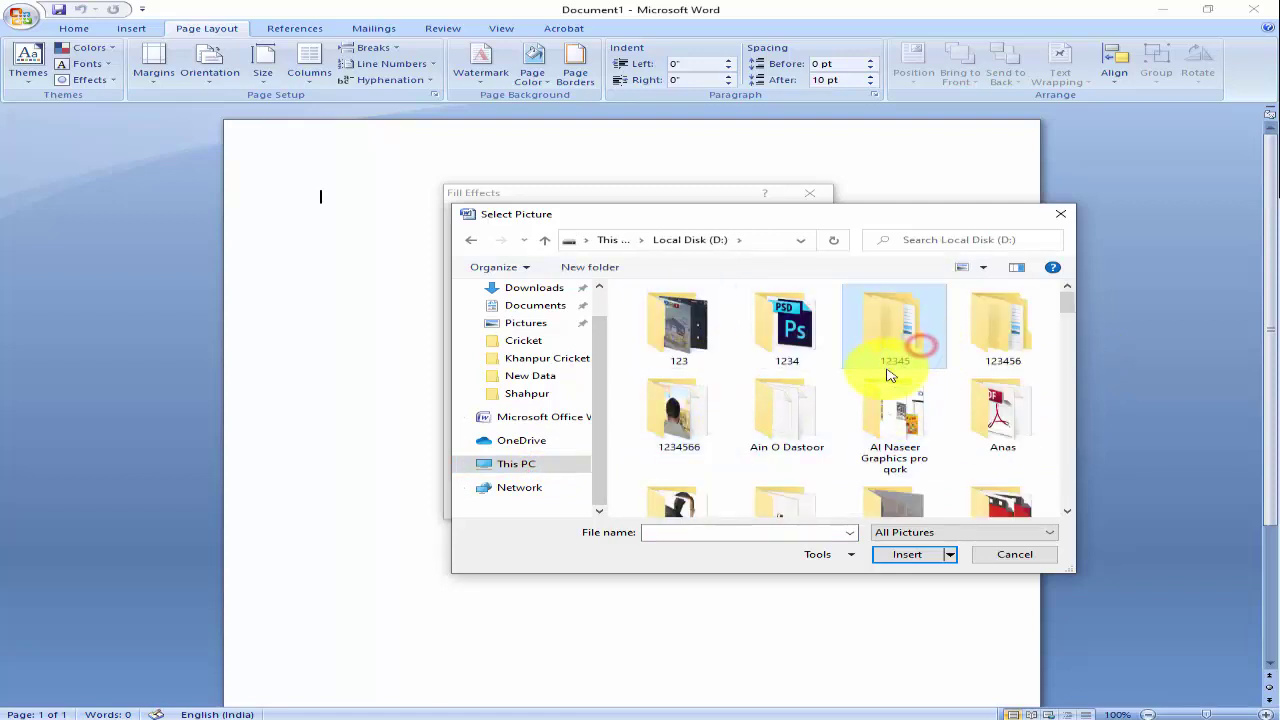
scroll(890, 374, down, 1)
scroll(888, 372, up, 1)
scroll(888, 372, down, 1)
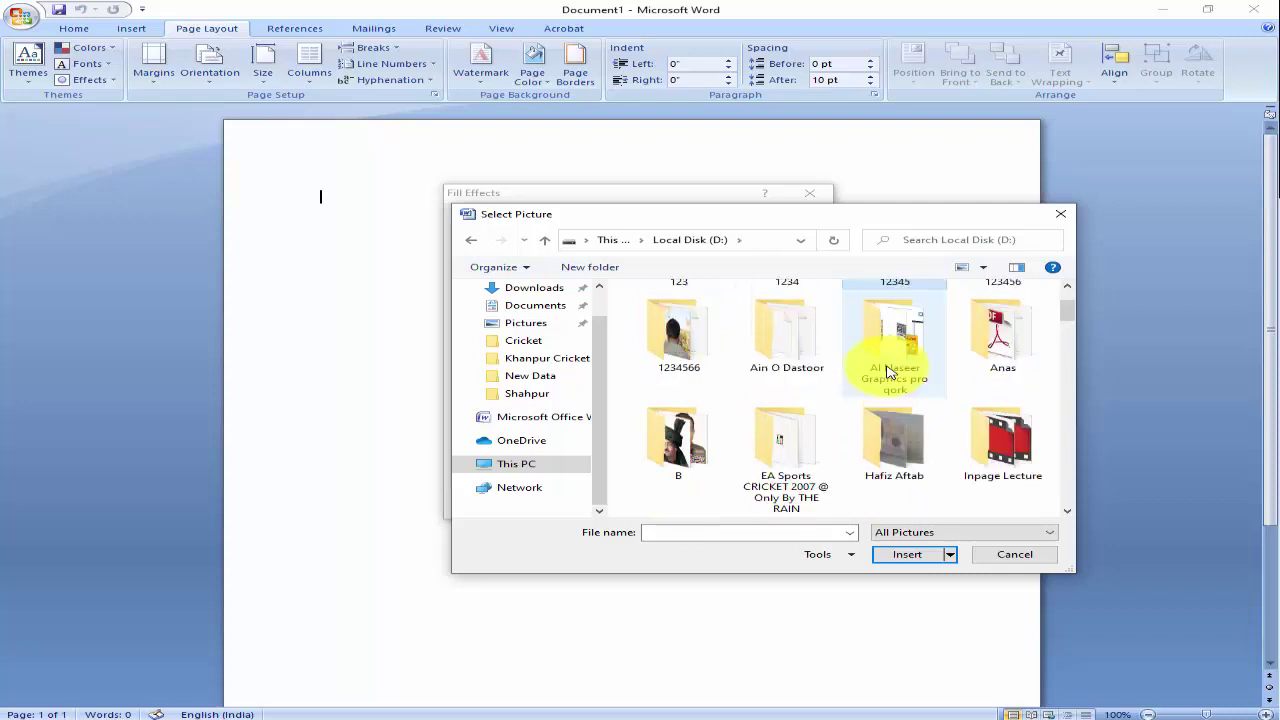
scroll(888, 372, down, 1)
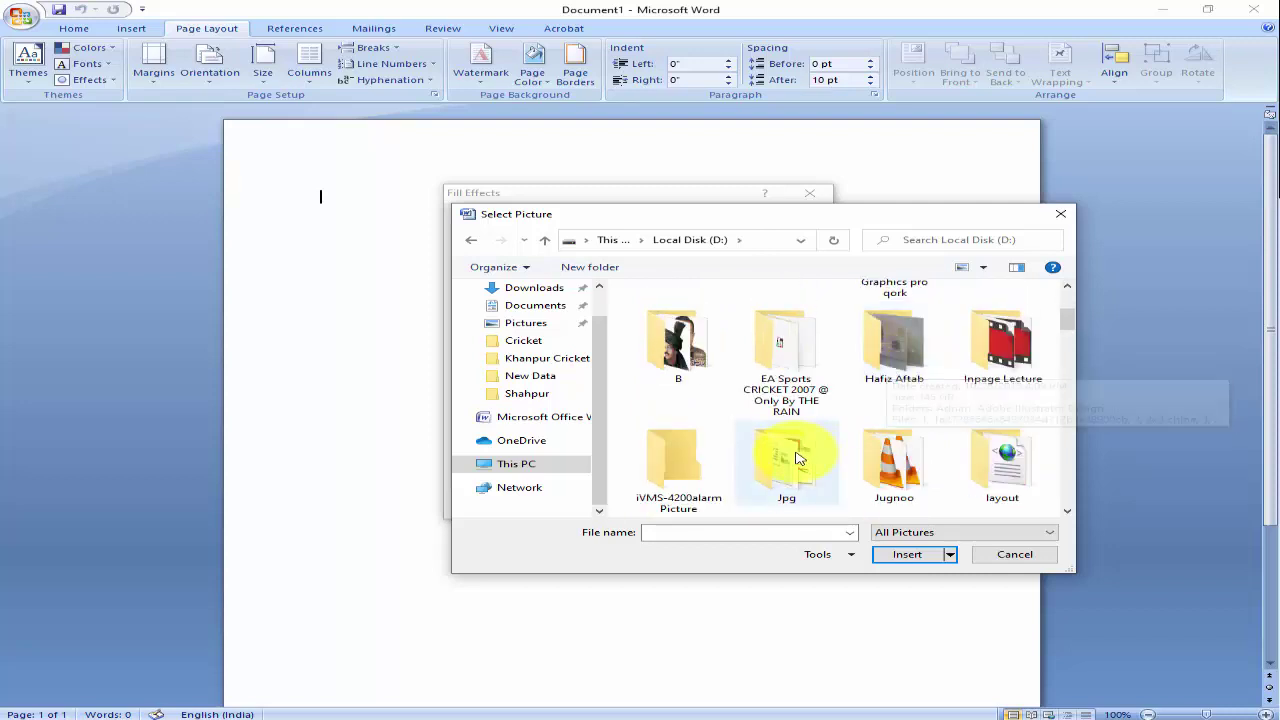
scroll(900, 420, up, 2)
double_click(898, 420)
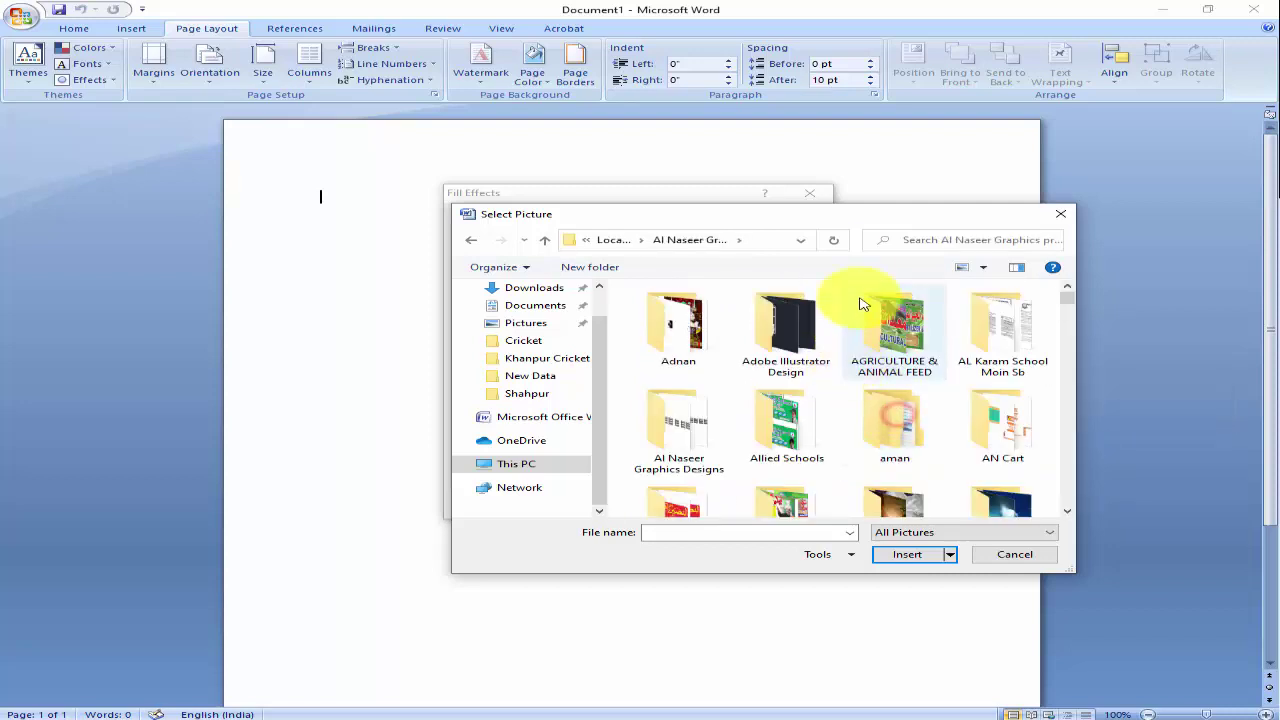
Enlarge the picture chooser and navigate into the Background new folder.
mouse_move(823, 218)
mouse_down()
mouse_move(614, 190)
mouse_move(443, 128)
mouse_up()
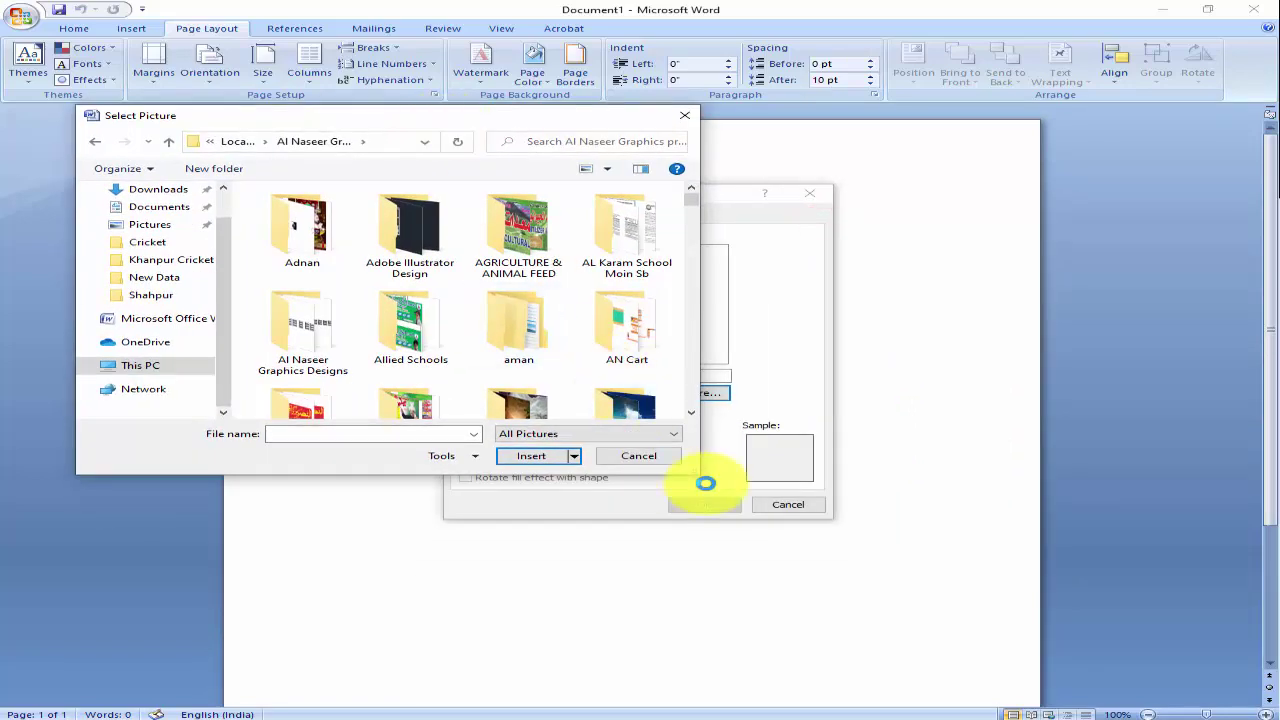
drag(698, 470, 1055, 634)
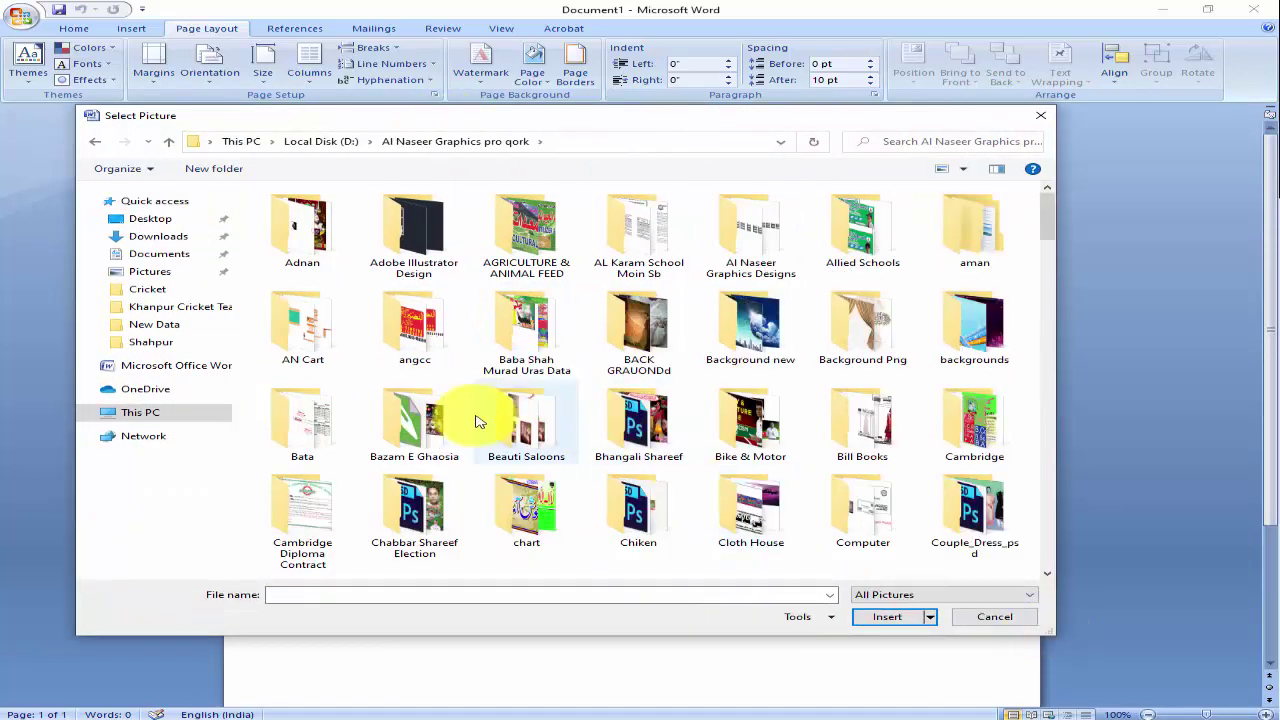
click(412, 425)
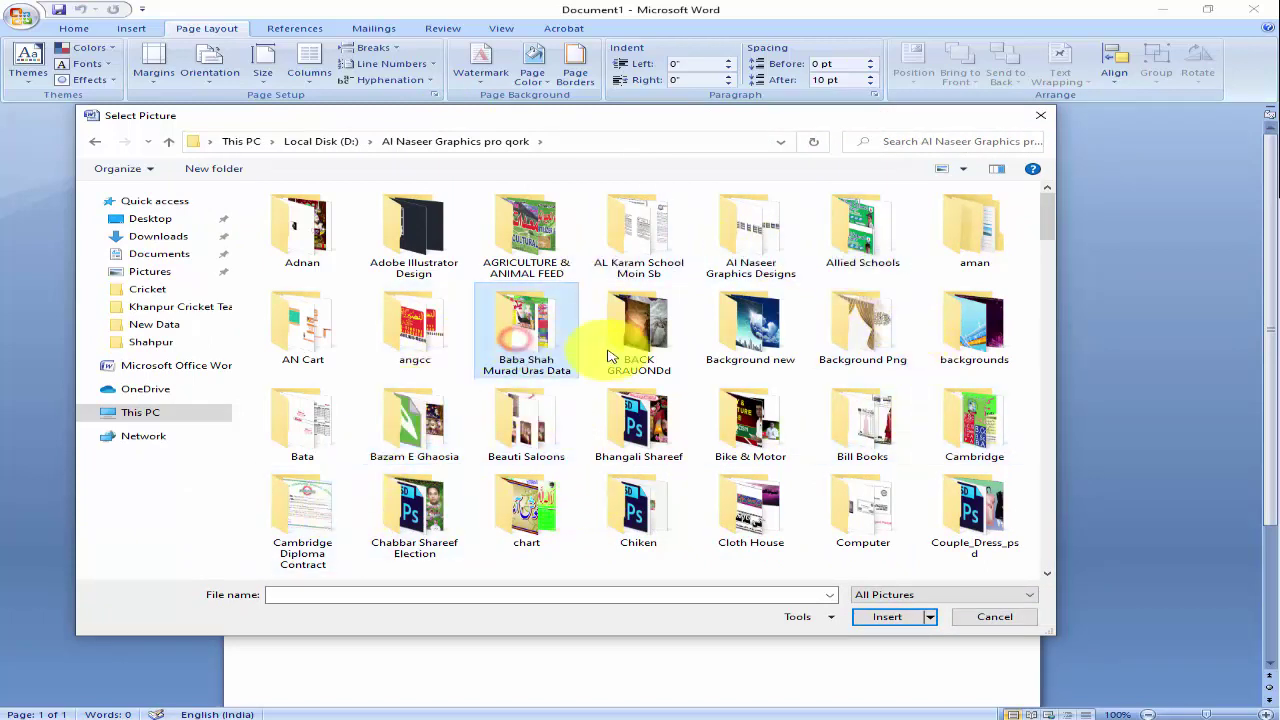
double_click(643, 340)
key(BackSpace)
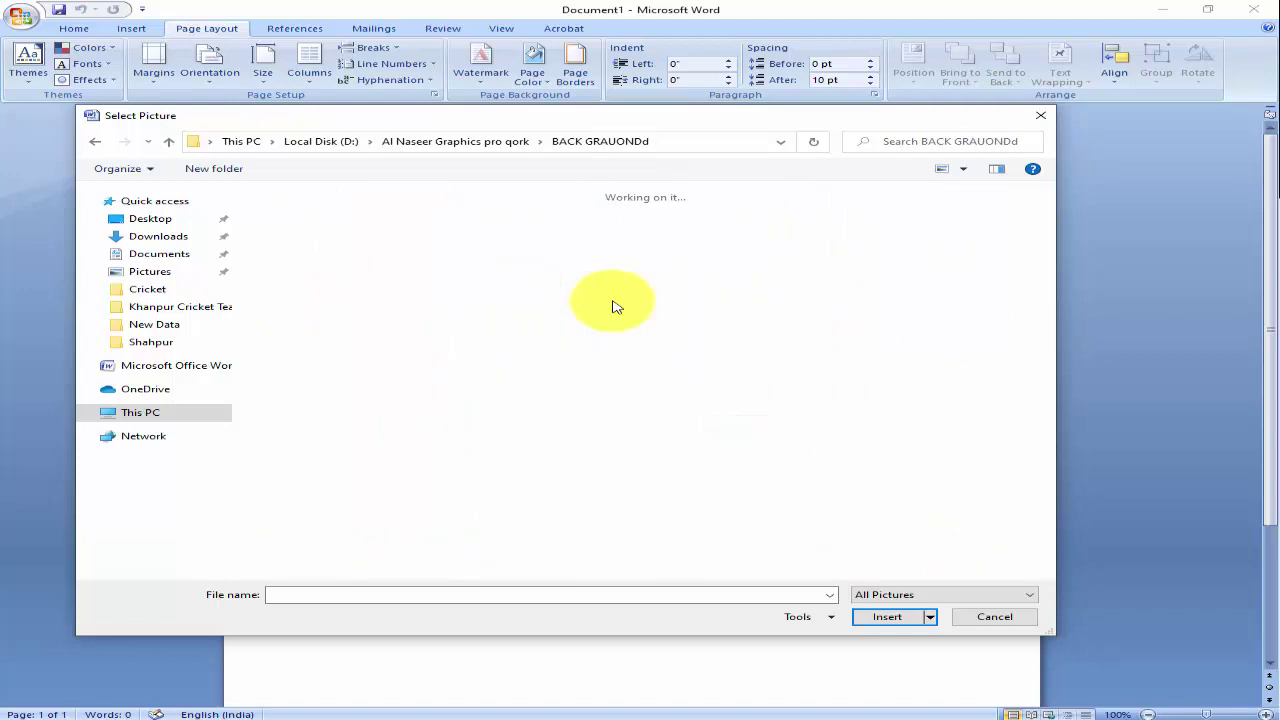
double_click(757, 330)
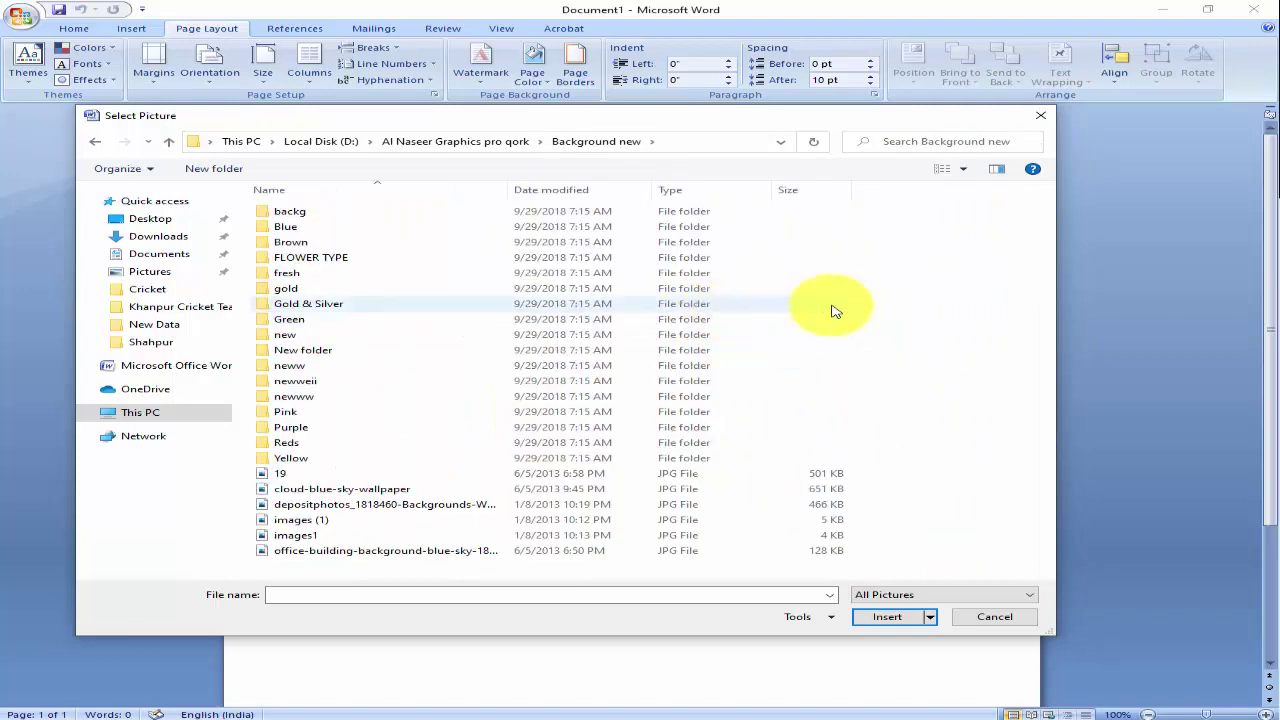
Show large thumbnails, open the fresh folder and pick 908_example as the fill picture.
right_click(856, 302)
mouse_move(1040, 312)
click(790, 326)
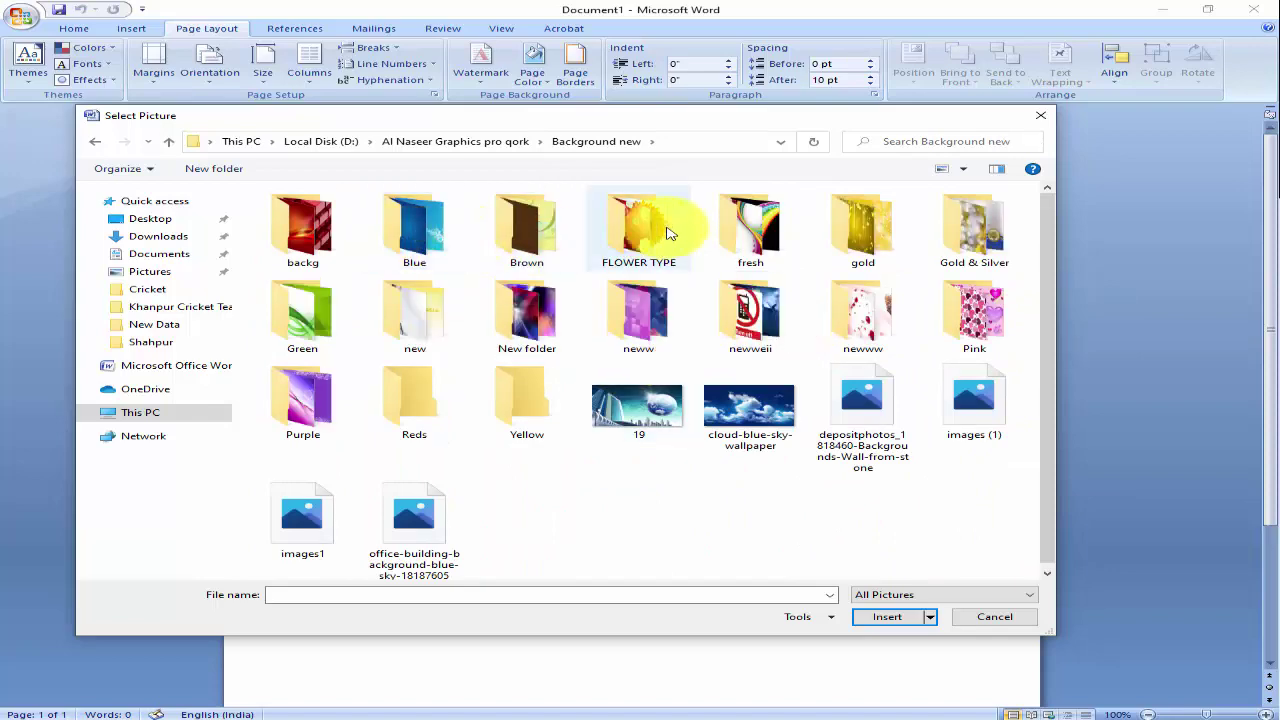
double_click(731, 232)
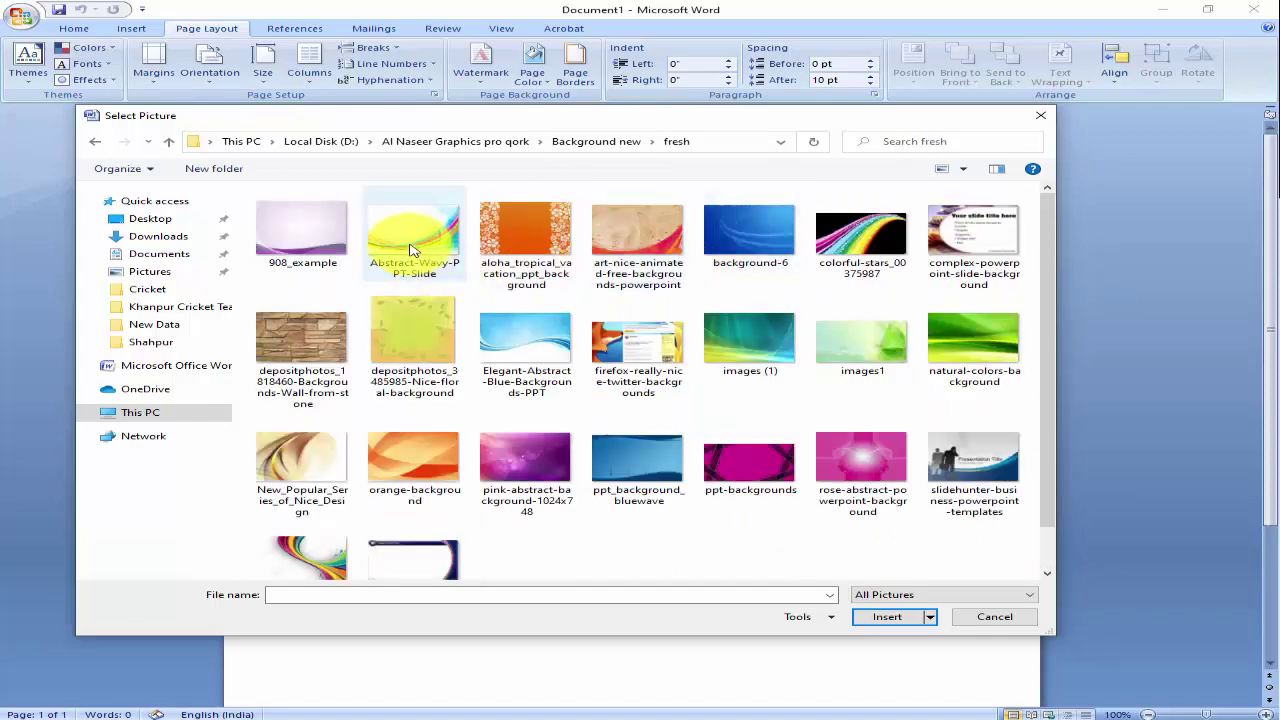
click(301, 243)
double_click(301, 243)
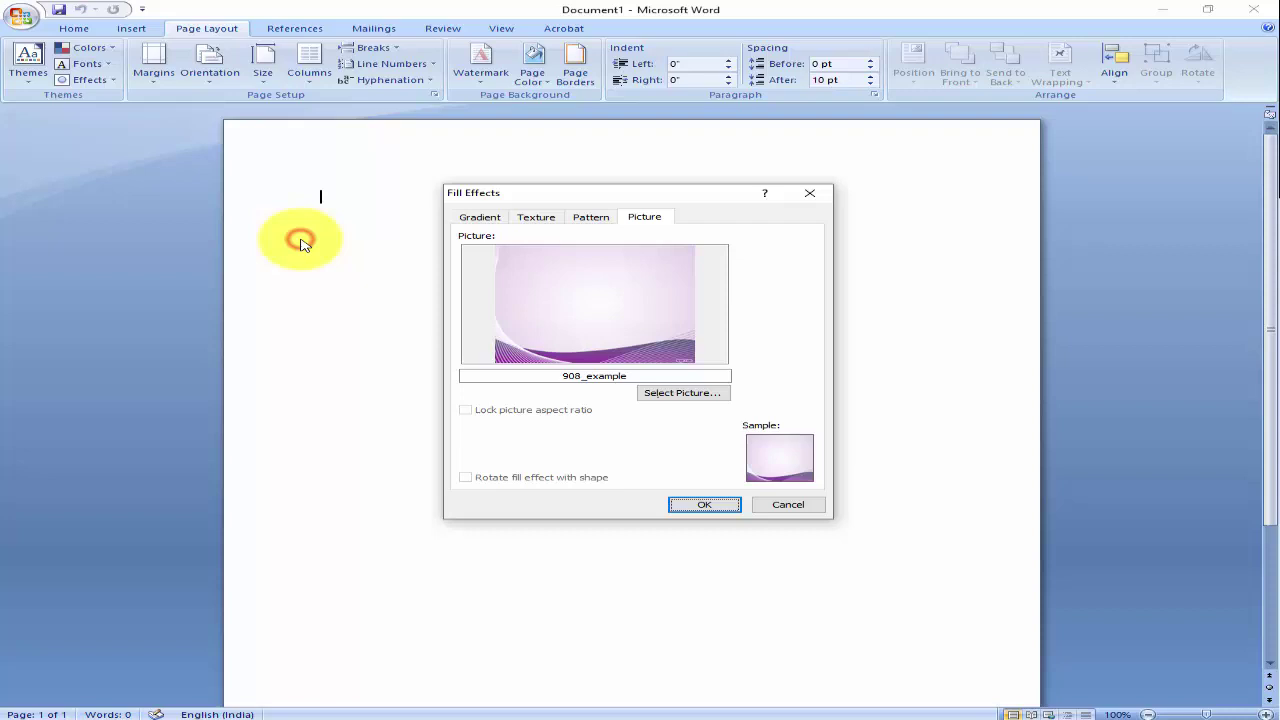
Apply the 908_example background, then reopen Fill Effects and review the pattern, texture and gradient options.
click(720, 503)
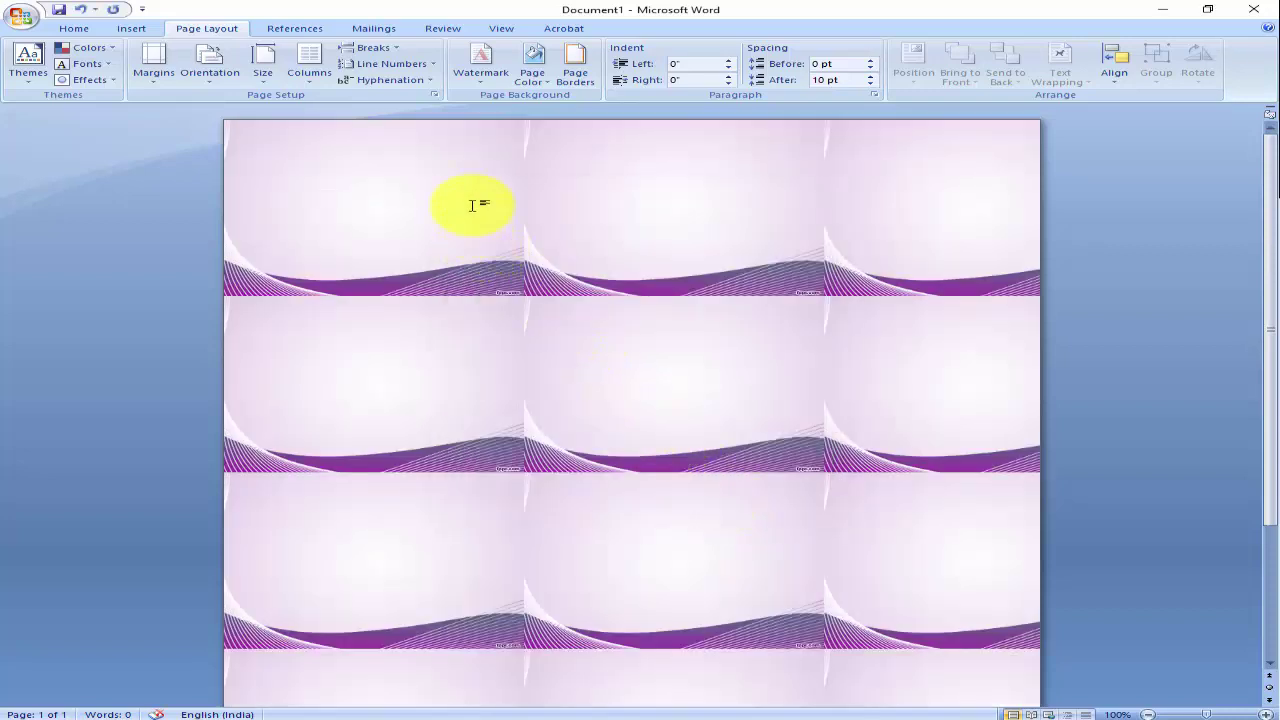
click(535, 88)
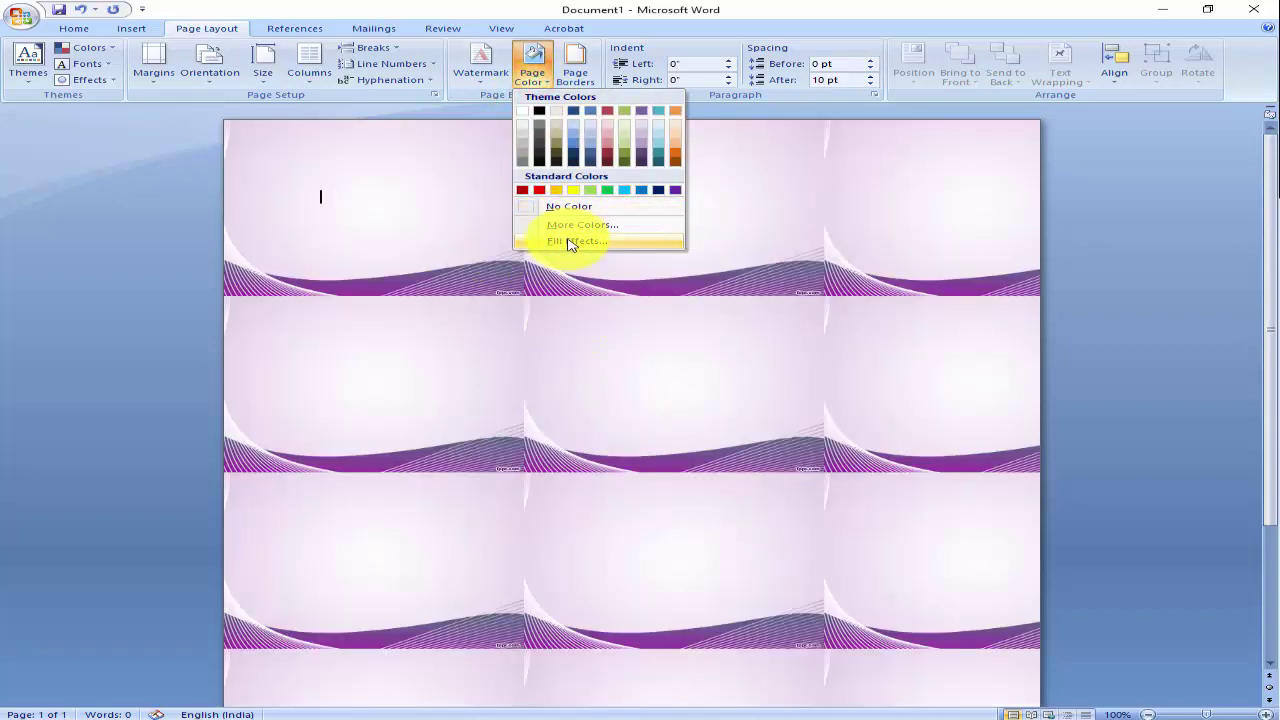
click(569, 240)
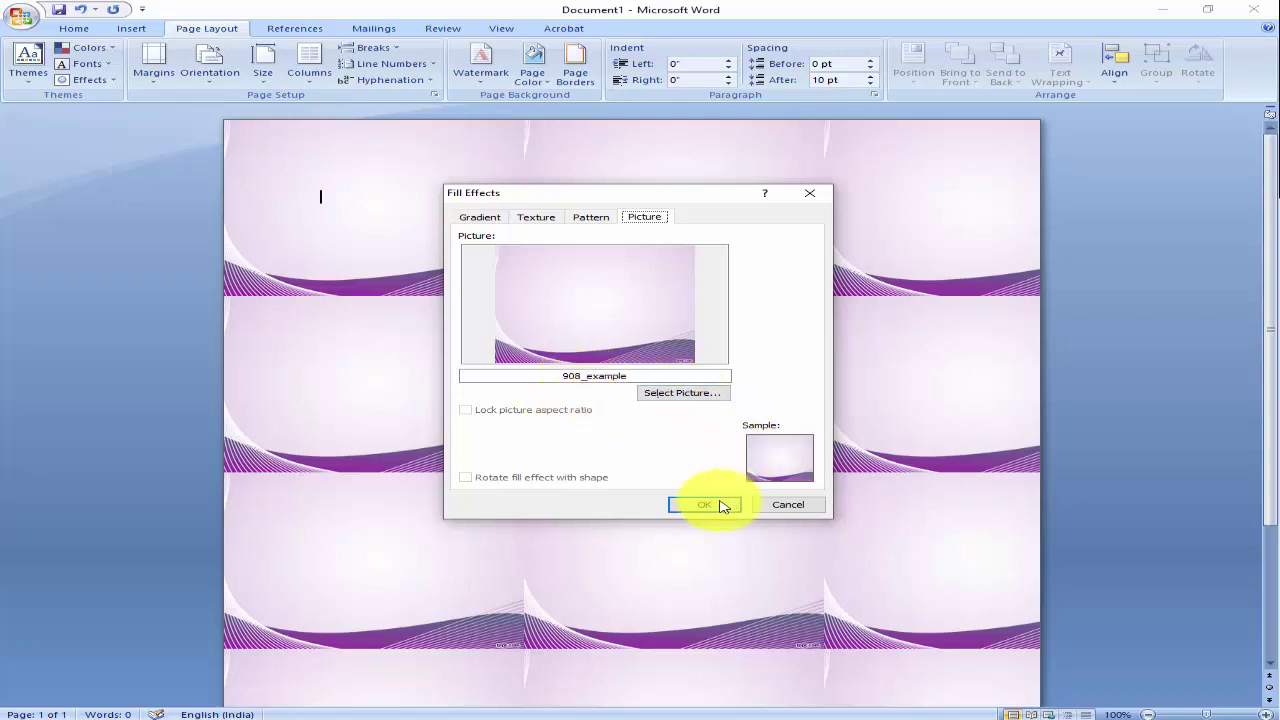
click(590, 218)
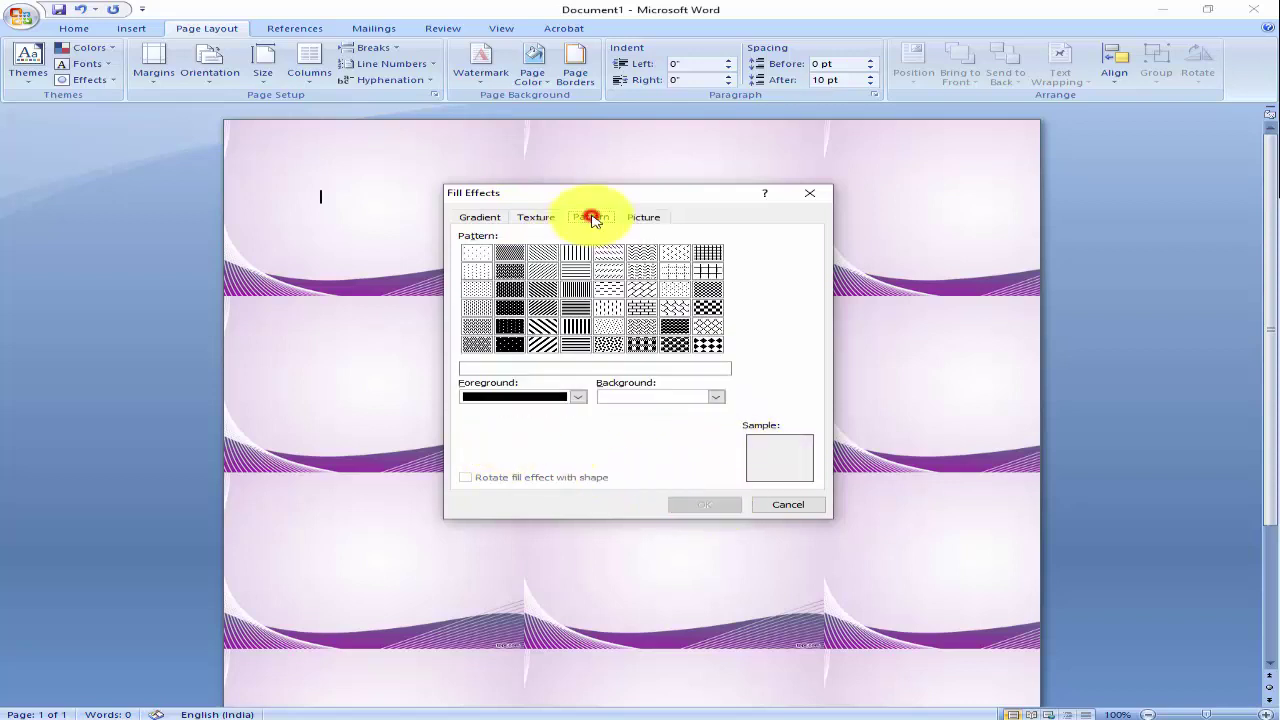
click(532, 217)
click(482, 218)
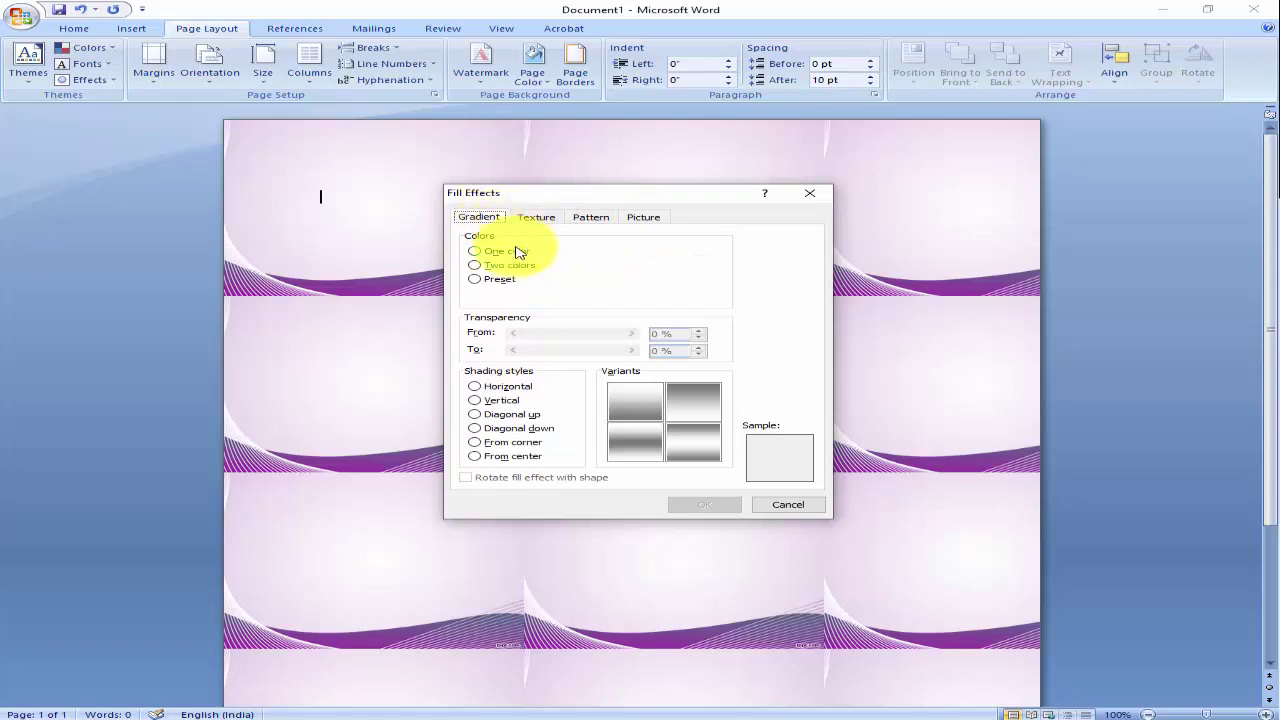
click(643, 217)
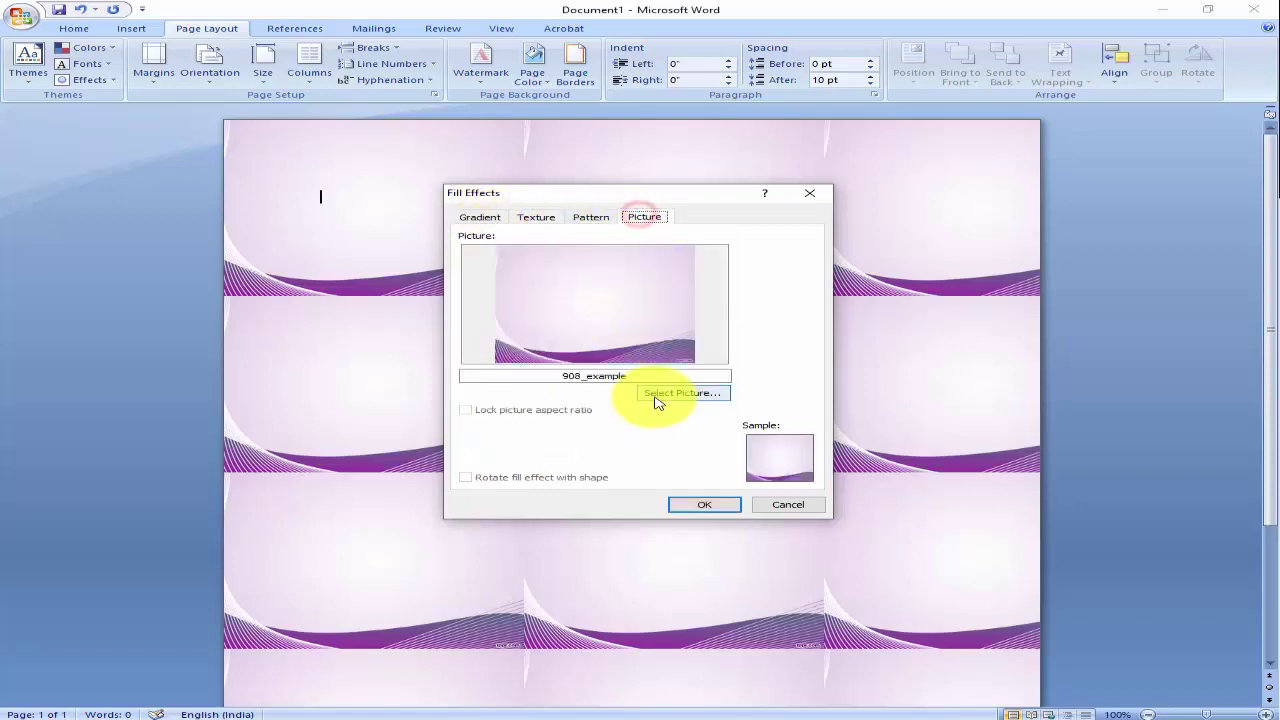
Replace the fill with the images (1) picture and apply it as the page background.
click(652, 396)
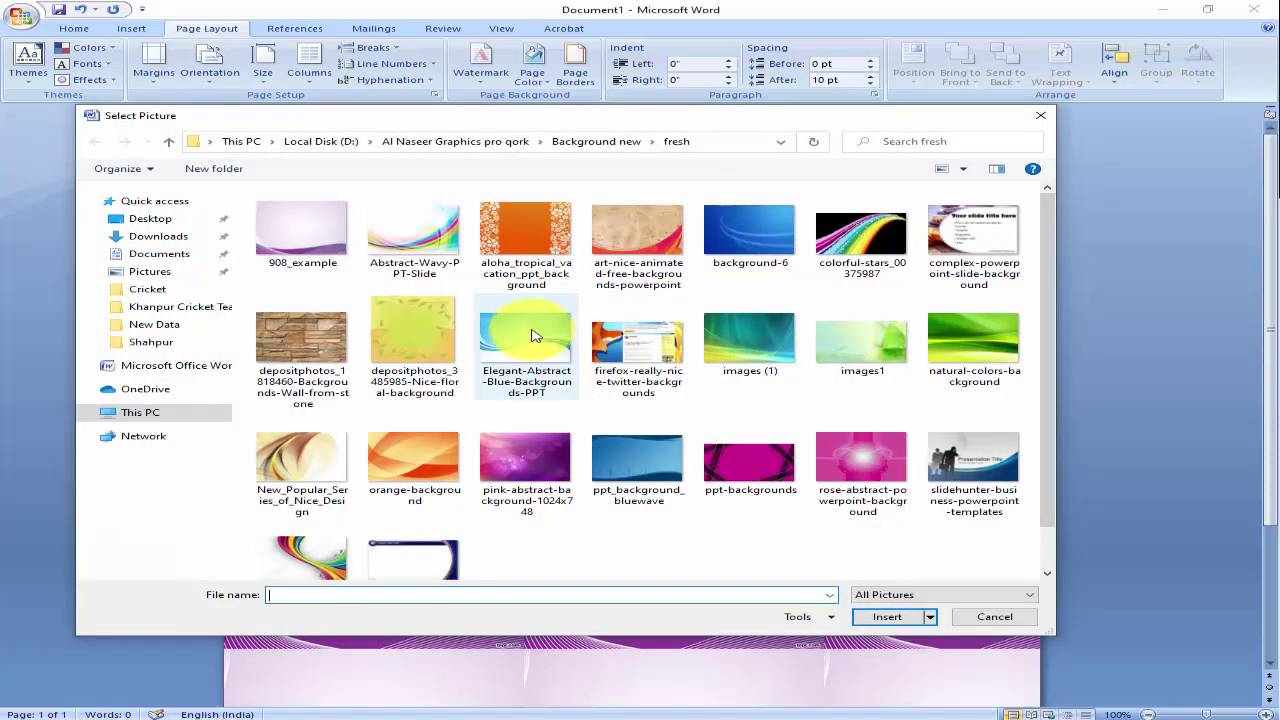
click(533, 333)
double_click(735, 352)
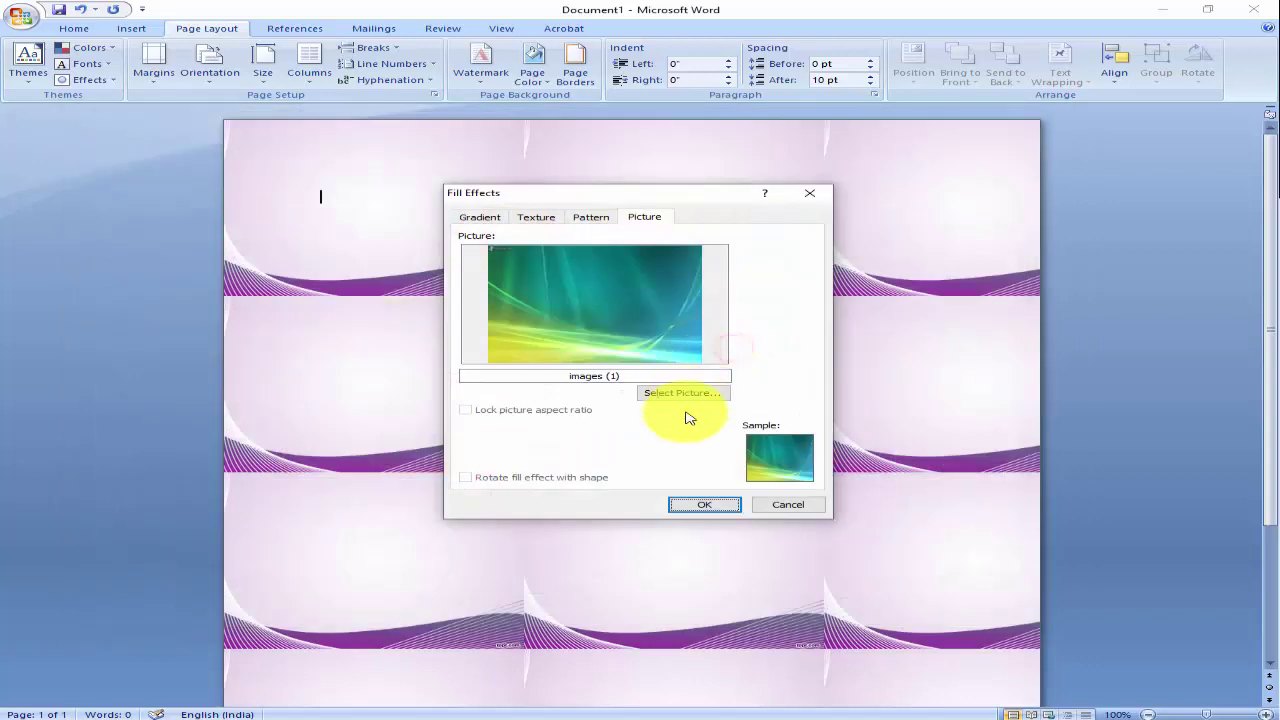
click(704, 502)
Try a yellow page colour, then settle on a solid blue page background.
right_click(580, 220)
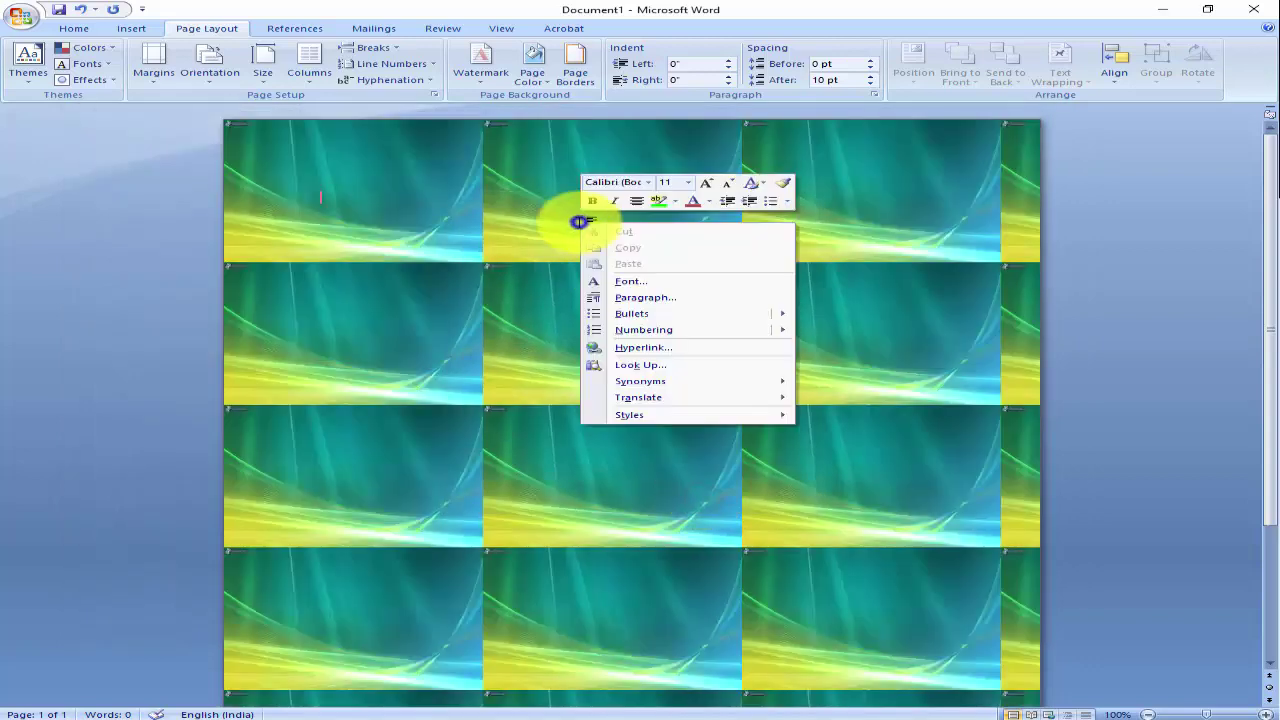
click(532, 64)
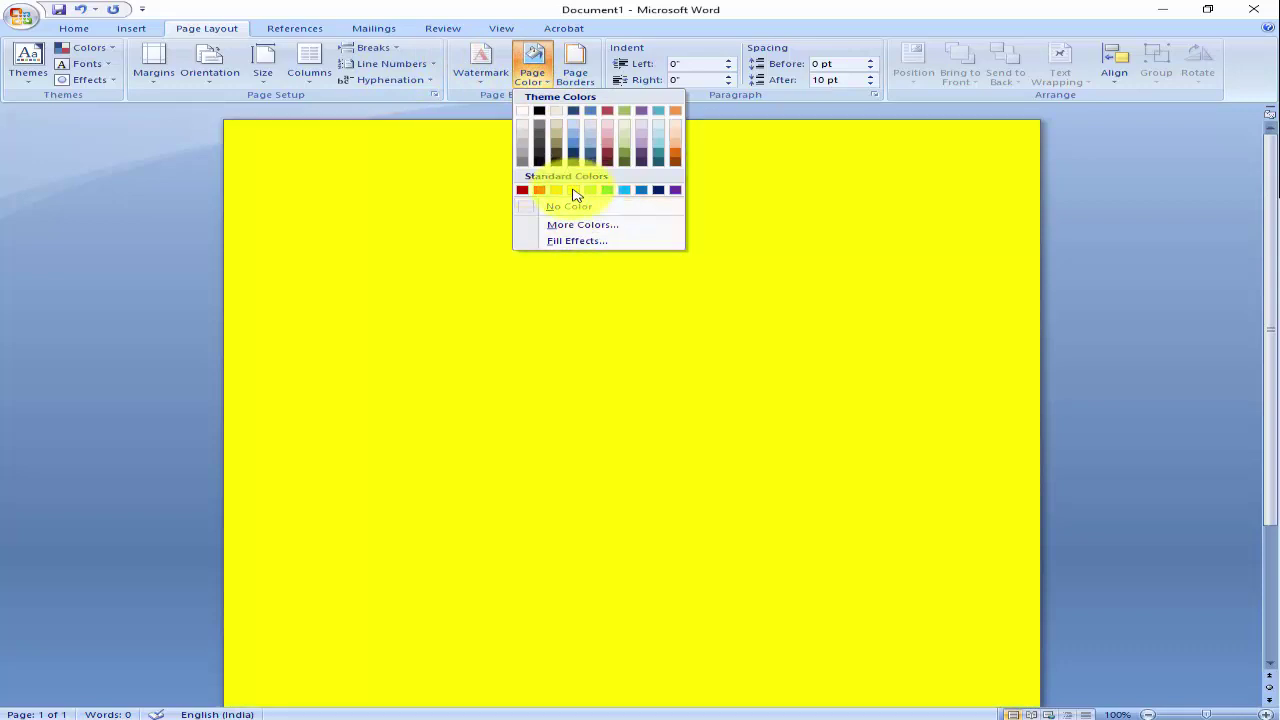
click(573, 190)
click(530, 84)
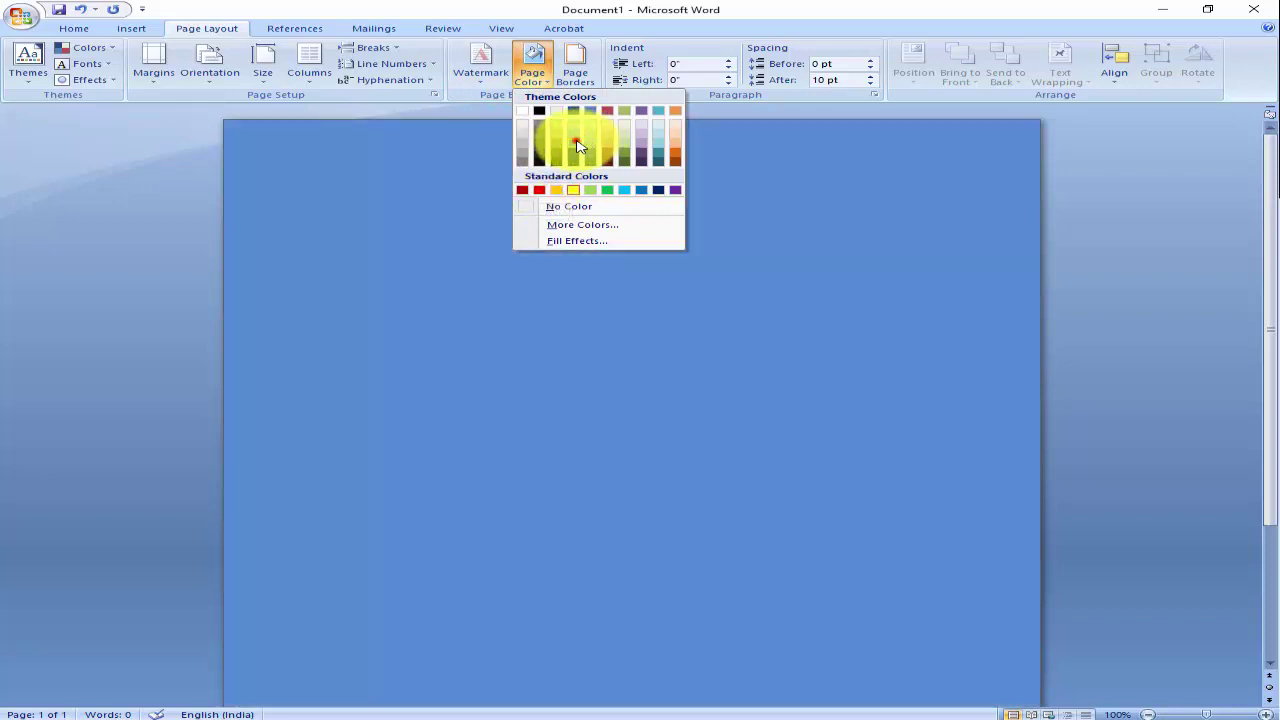
click(578, 146)
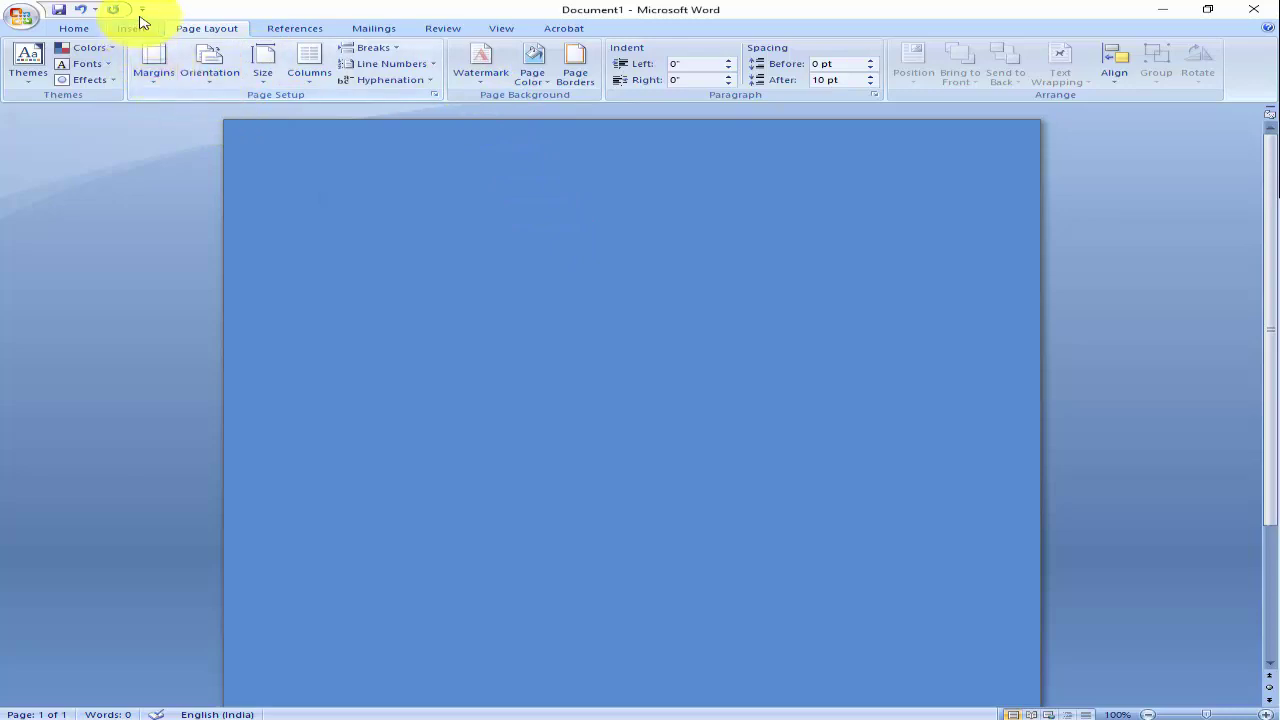
Draw a rectangle across the top of the page, fill it red and make it accept text.
click(131, 27)
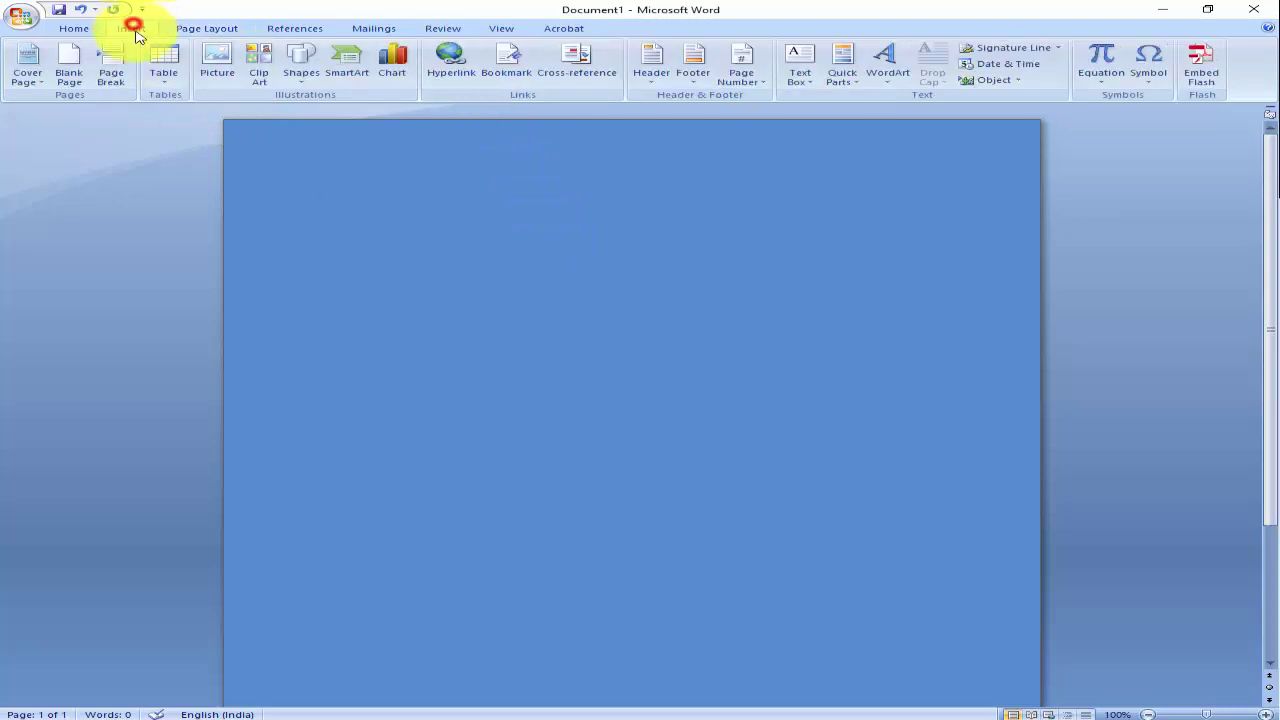
click(313, 77)
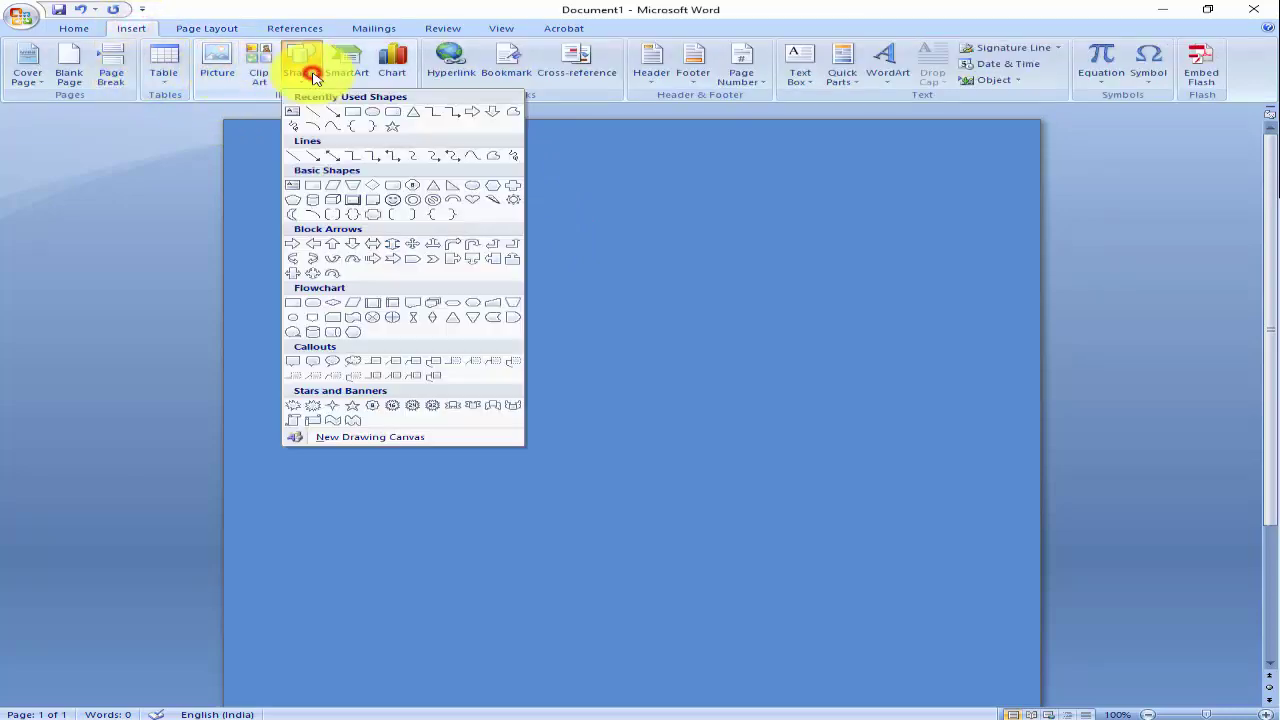
click(350, 111)
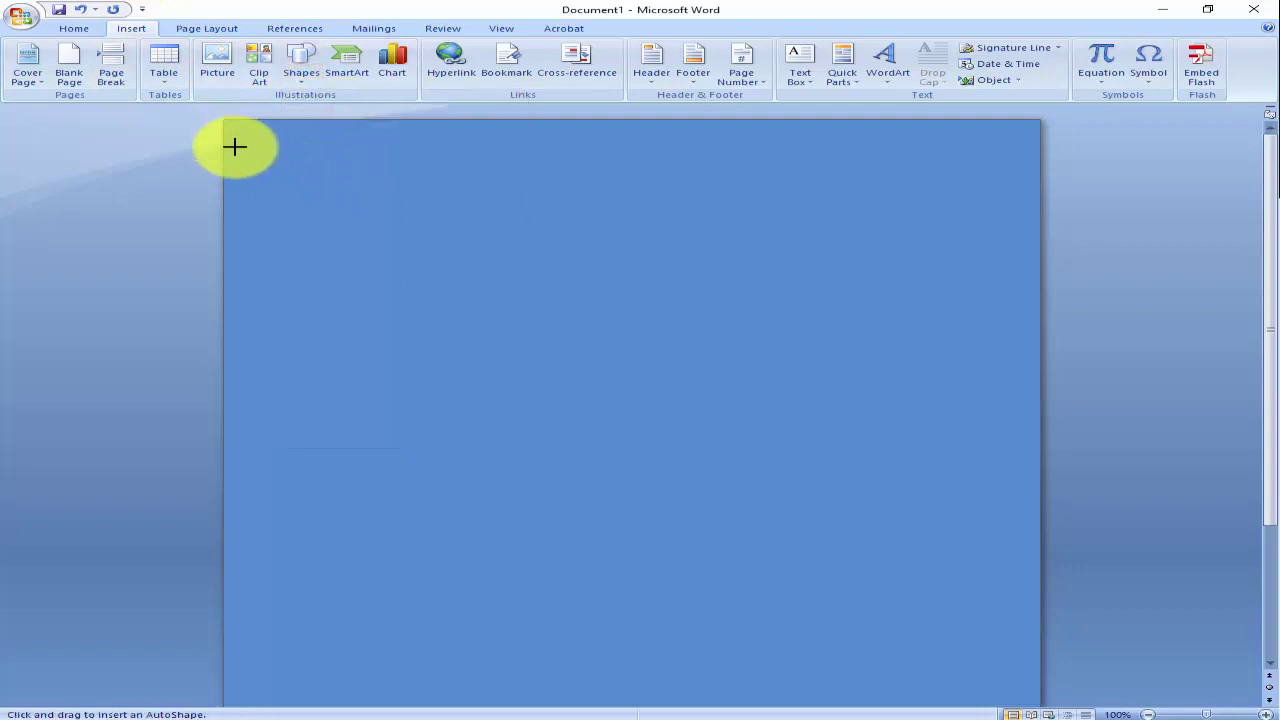
drag(274, 160, 686, 263)
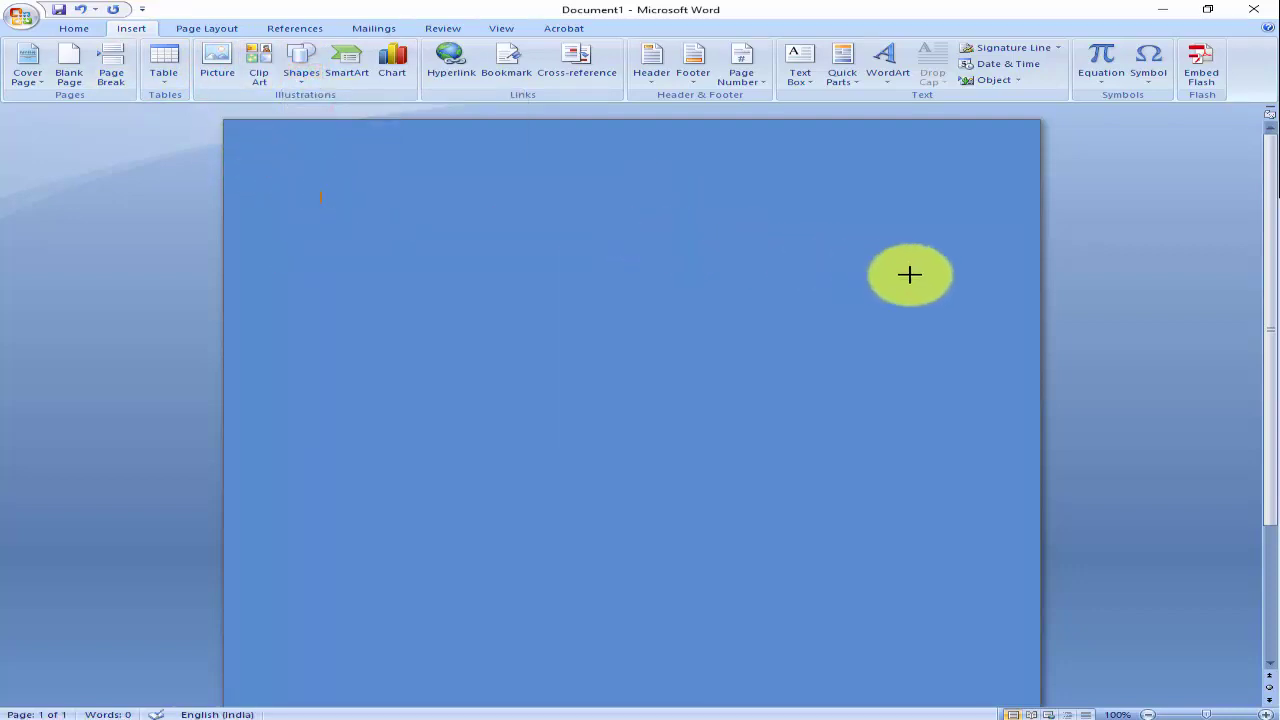
drag(909, 275, 1000, 240)
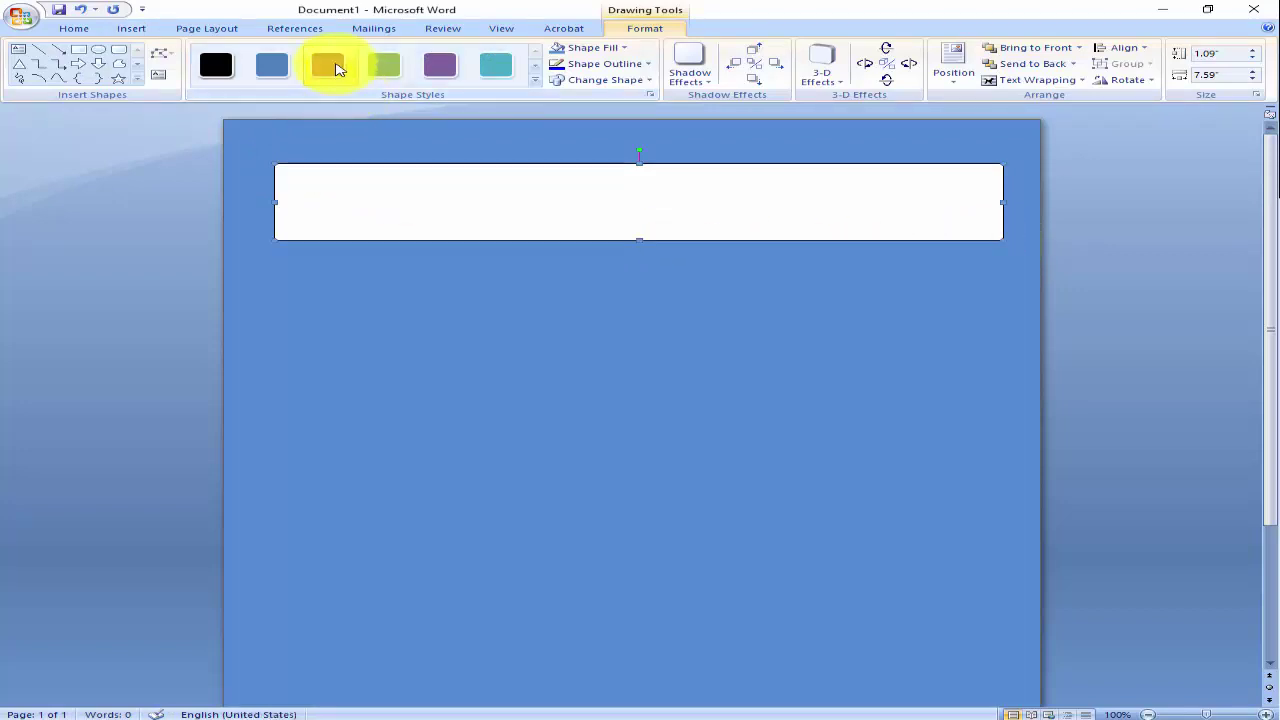
click(330, 66)
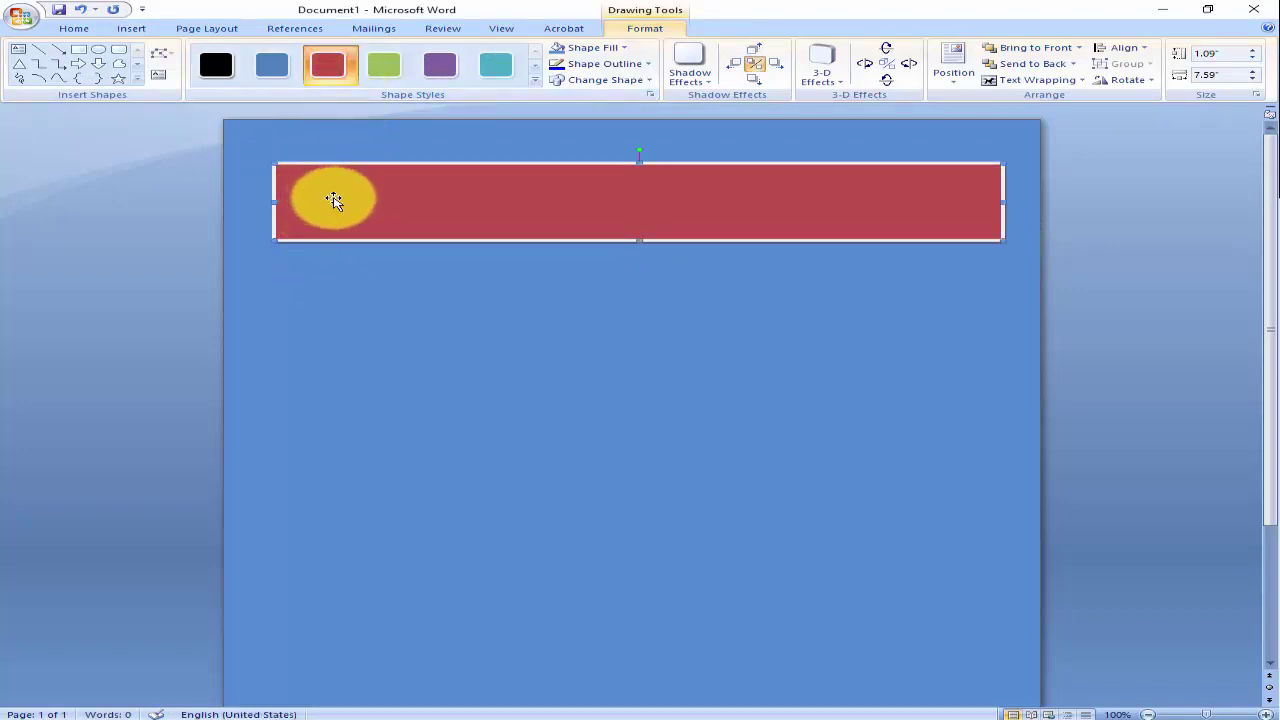
right_click(333, 200)
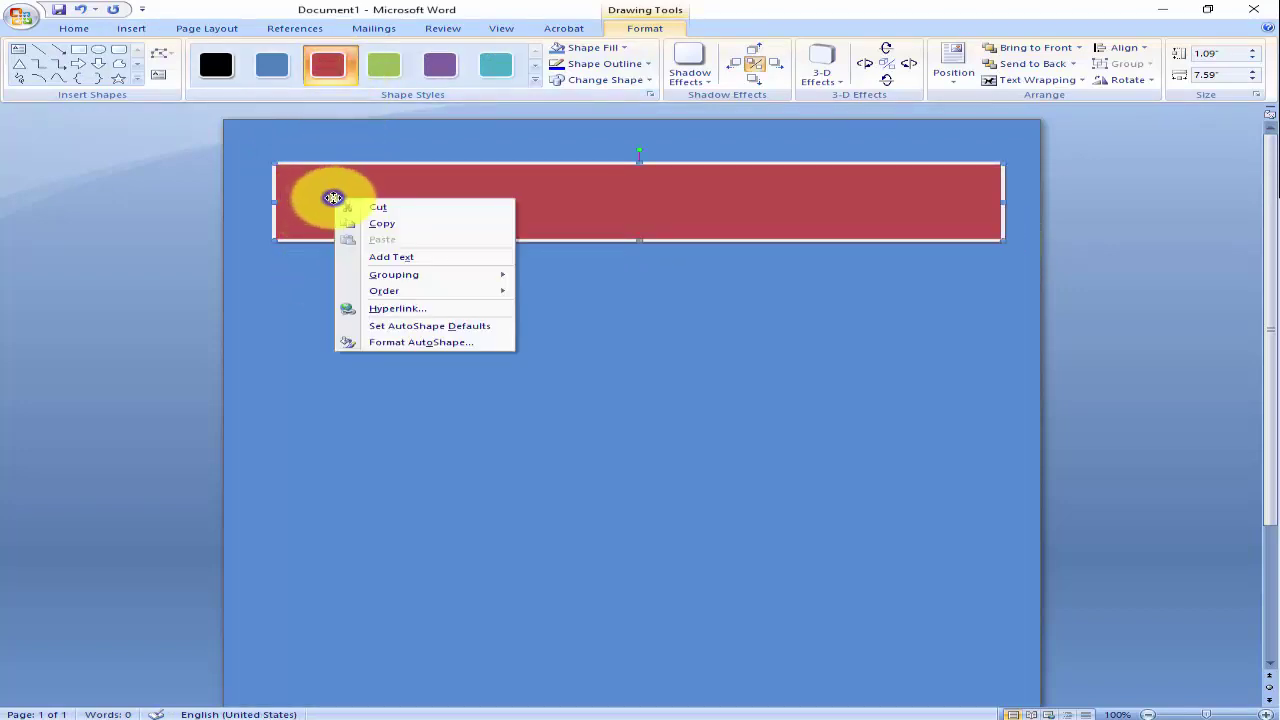
click(395, 256)
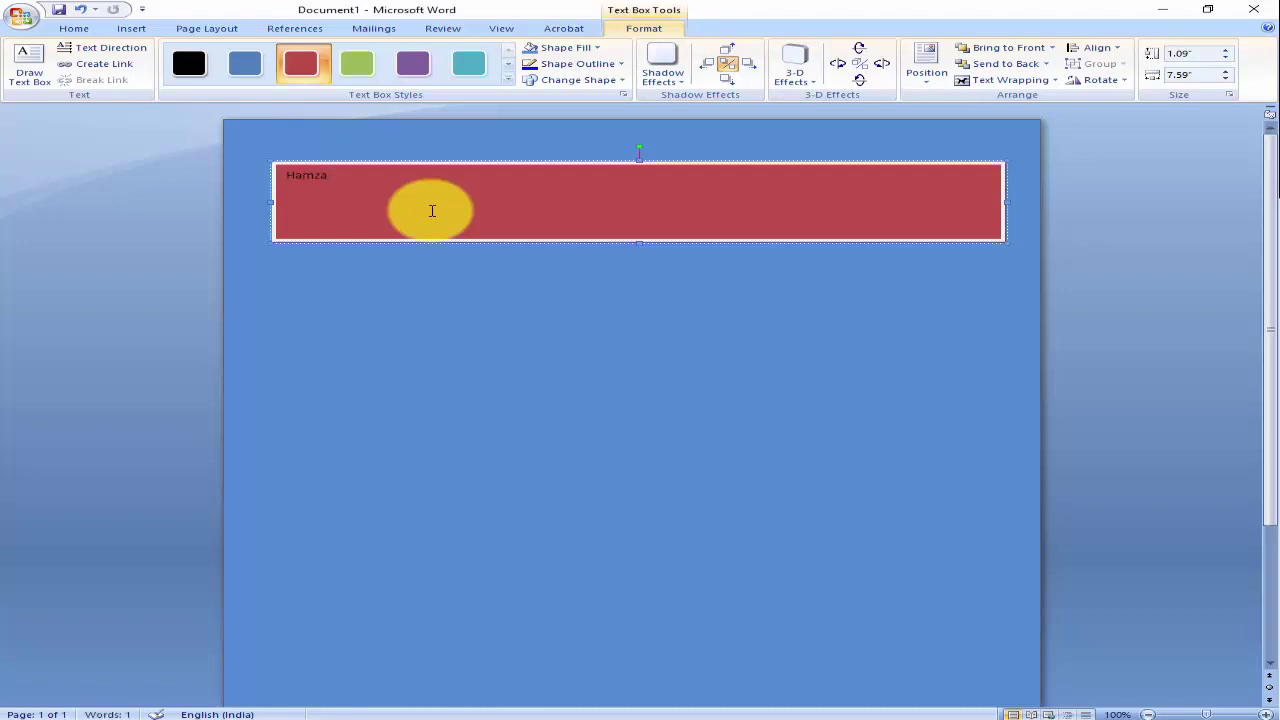
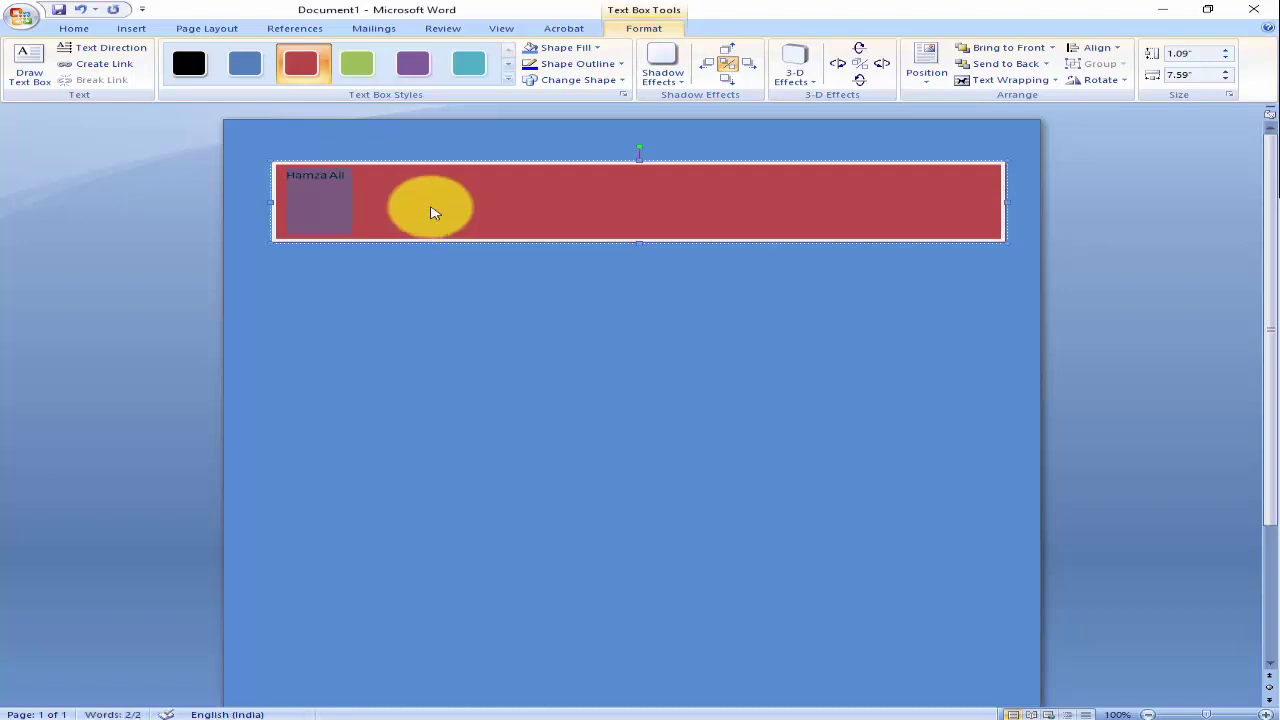
Finish typing the name in the banner, enlarge it with Grow Font and centre it.
click(74, 28)
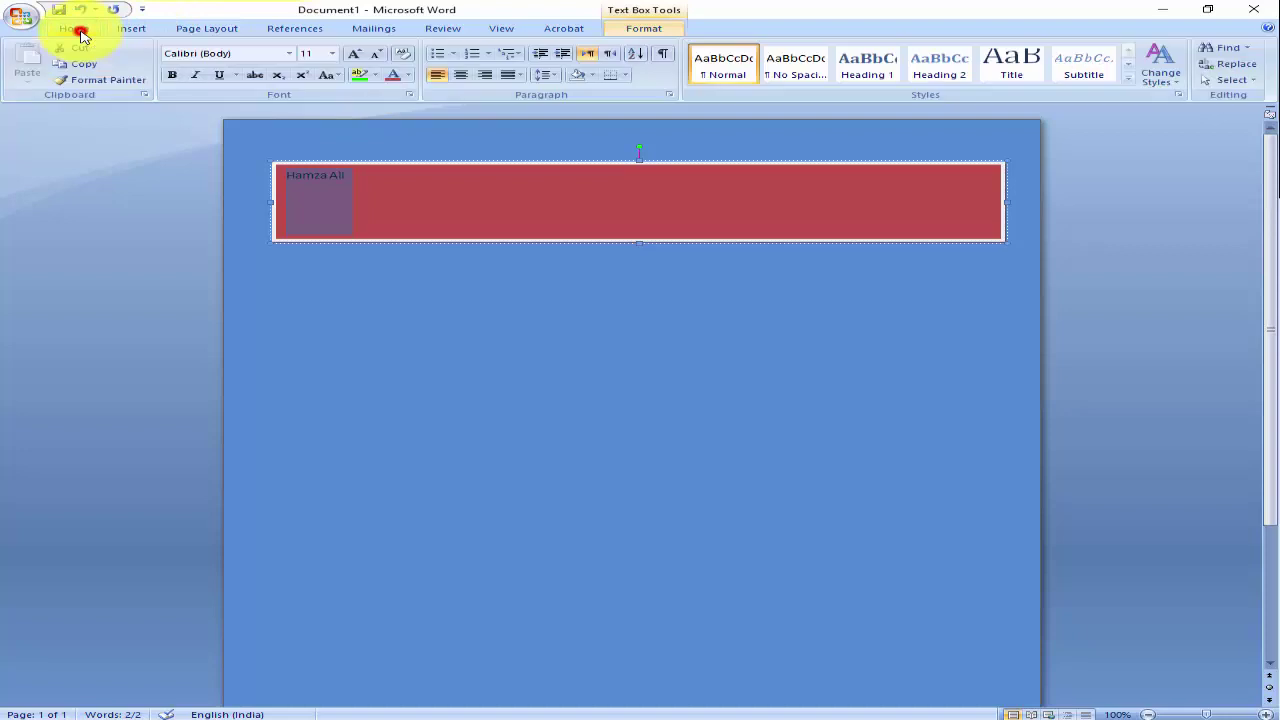
click(353, 55)
click(353, 55)
click(353, 55)
click(353, 55)
click(353, 55)
click(353, 55)
click(353, 55)
click(353, 55)
click(353, 55)
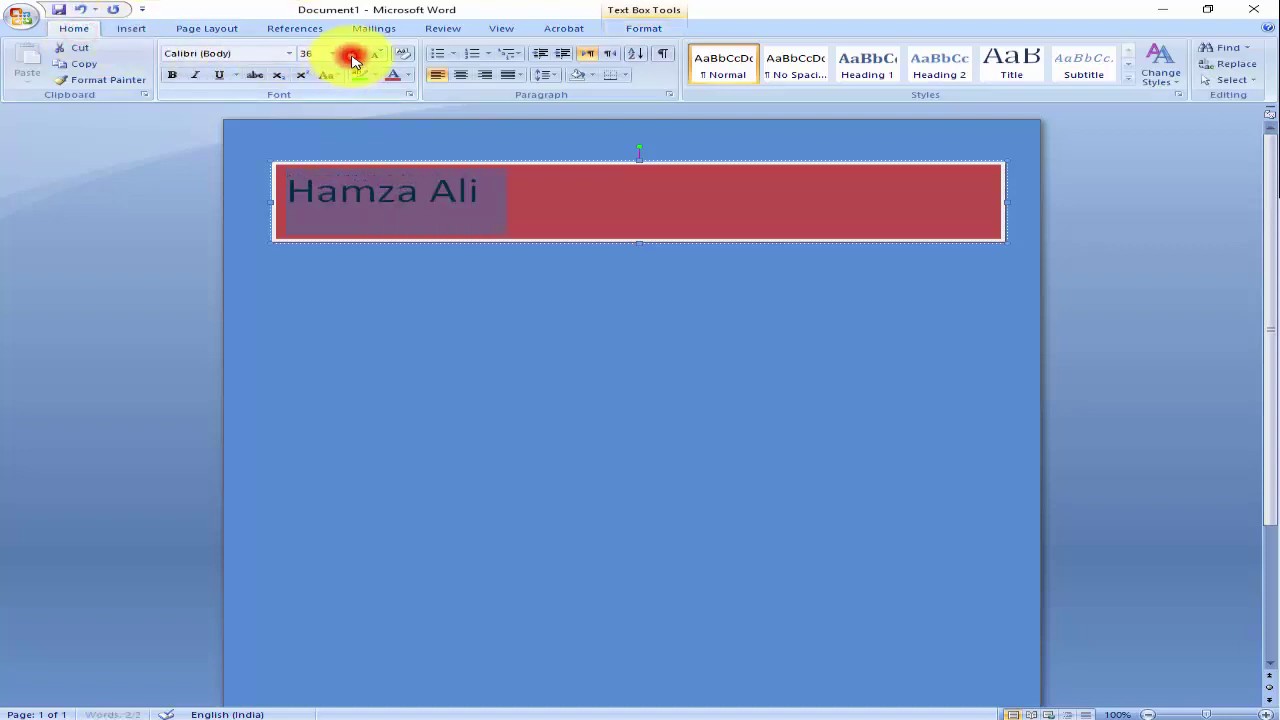
click(508, 76)
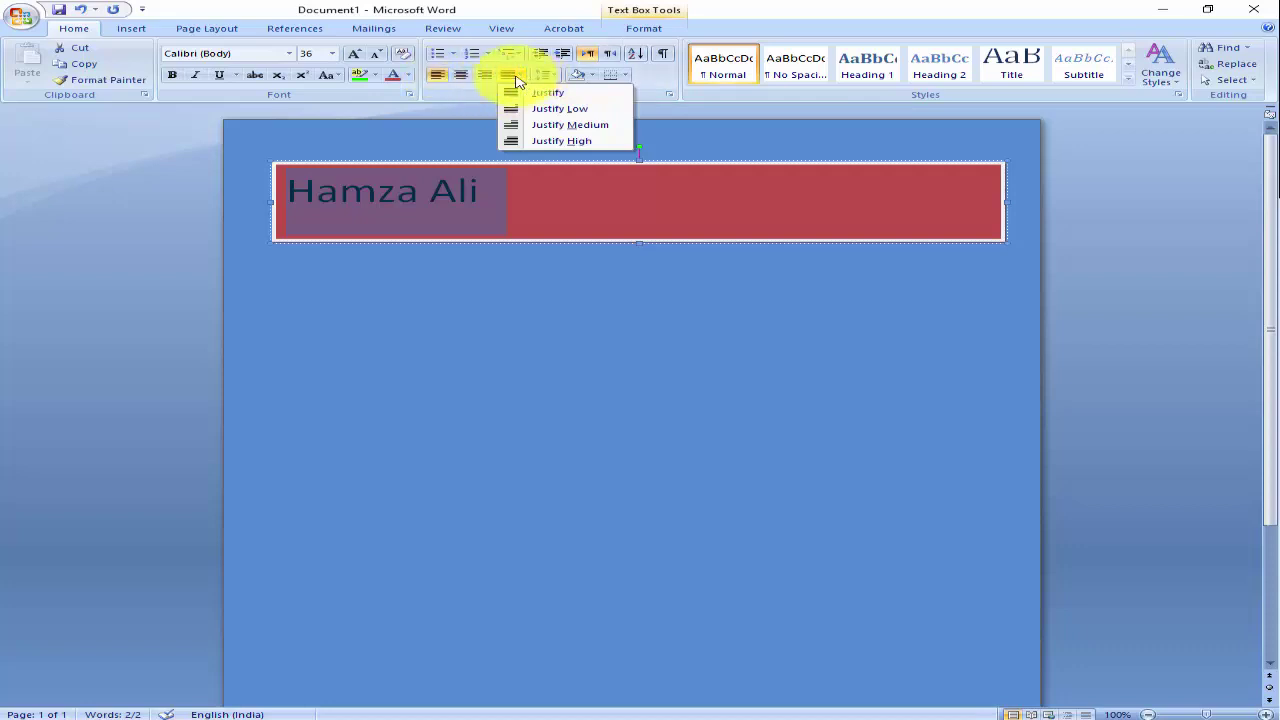
click(460, 75)
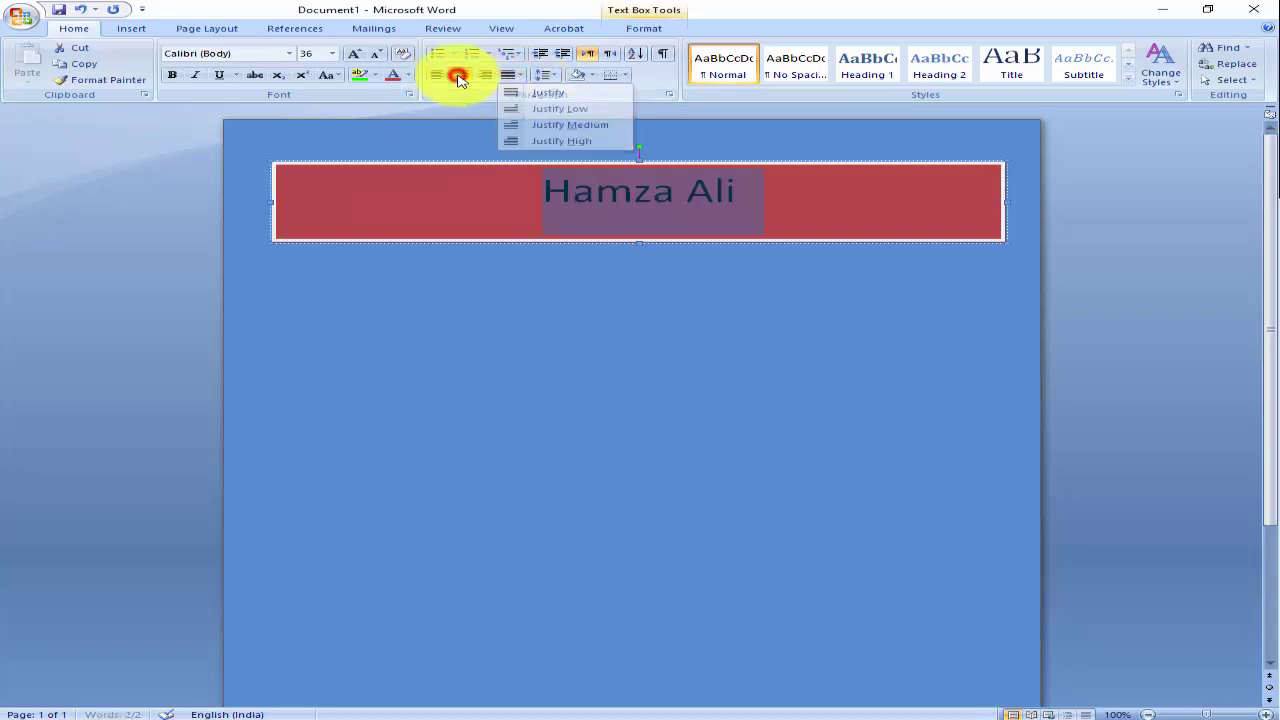
Format the banner name as white Aldine721 BT at 72 pt.
click(257, 53)
click(288, 53)
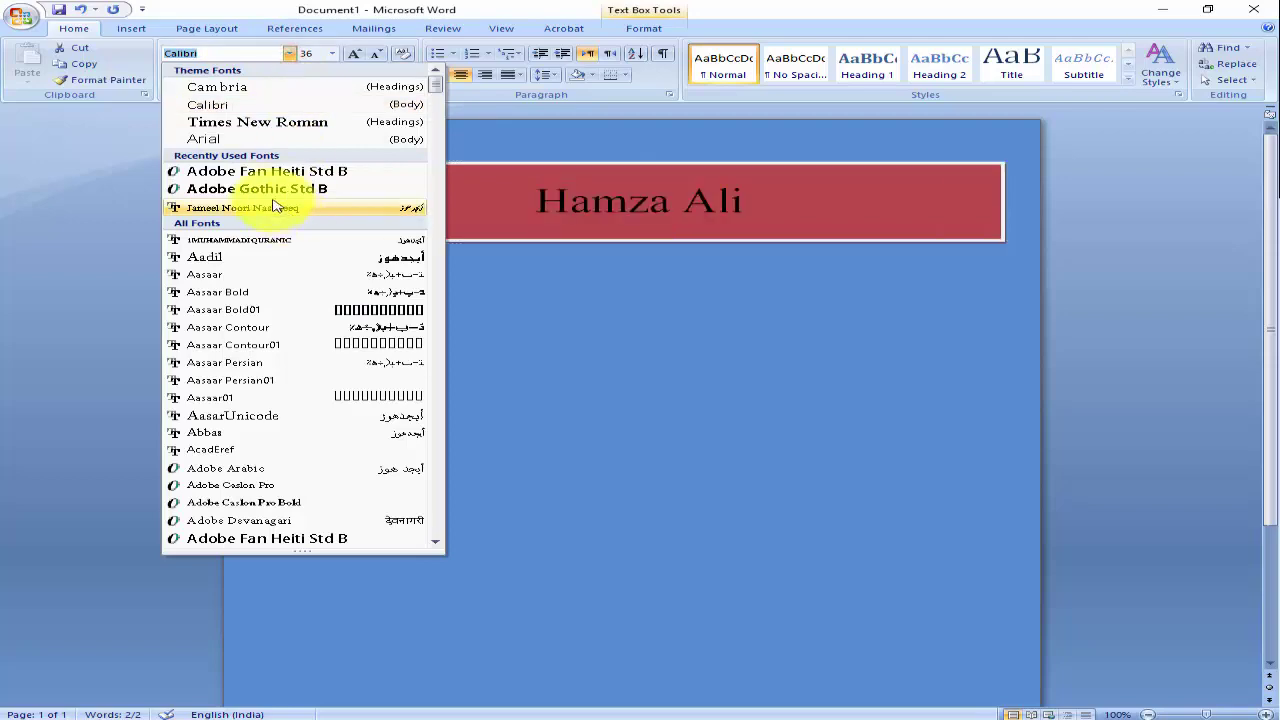
scroll(295, 365, down, 3)
scroll(290, 437, down, 3)
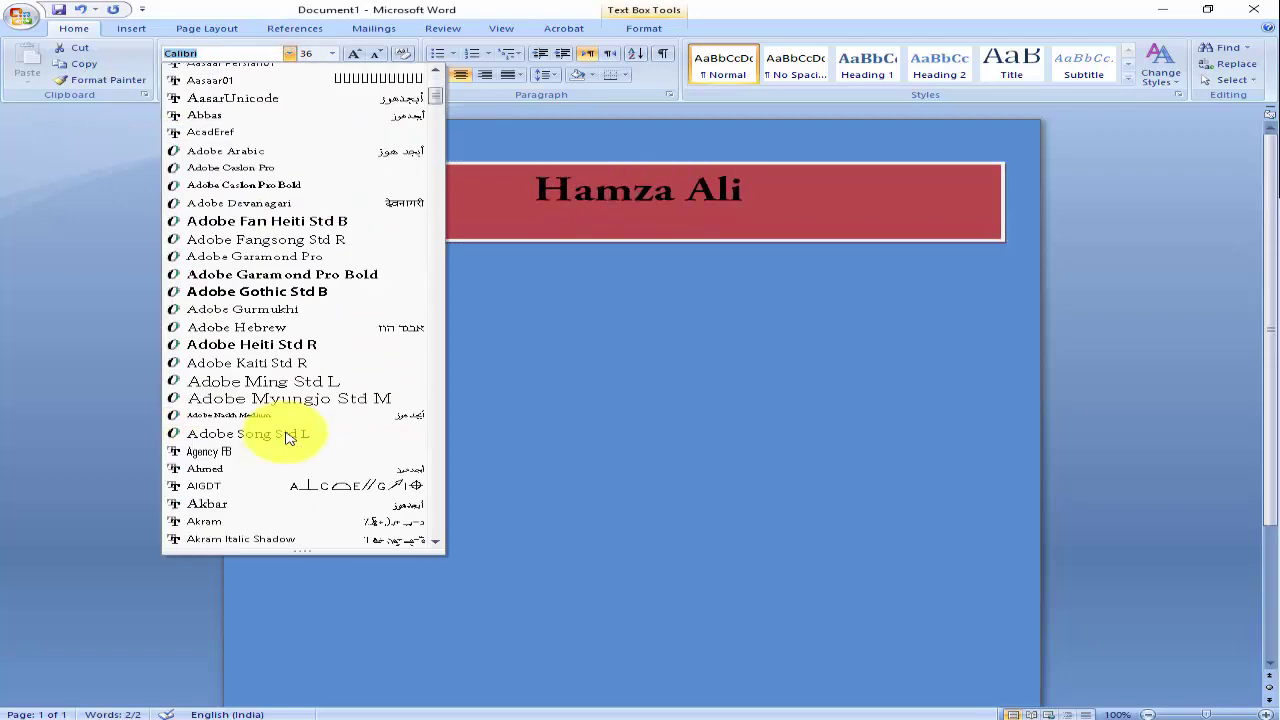
scroll(288, 436, down, 2)
scroll(285, 435, down, 1)
scroll(278, 432, down, 1)
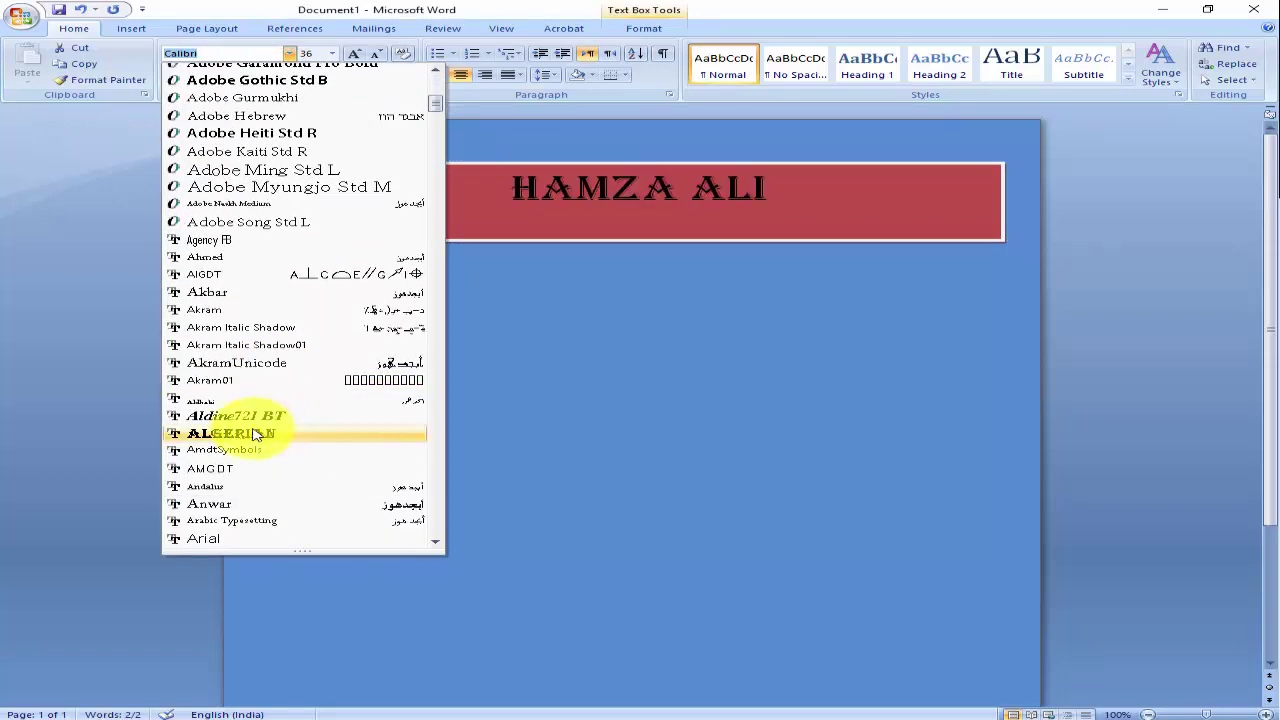
click(247, 418)
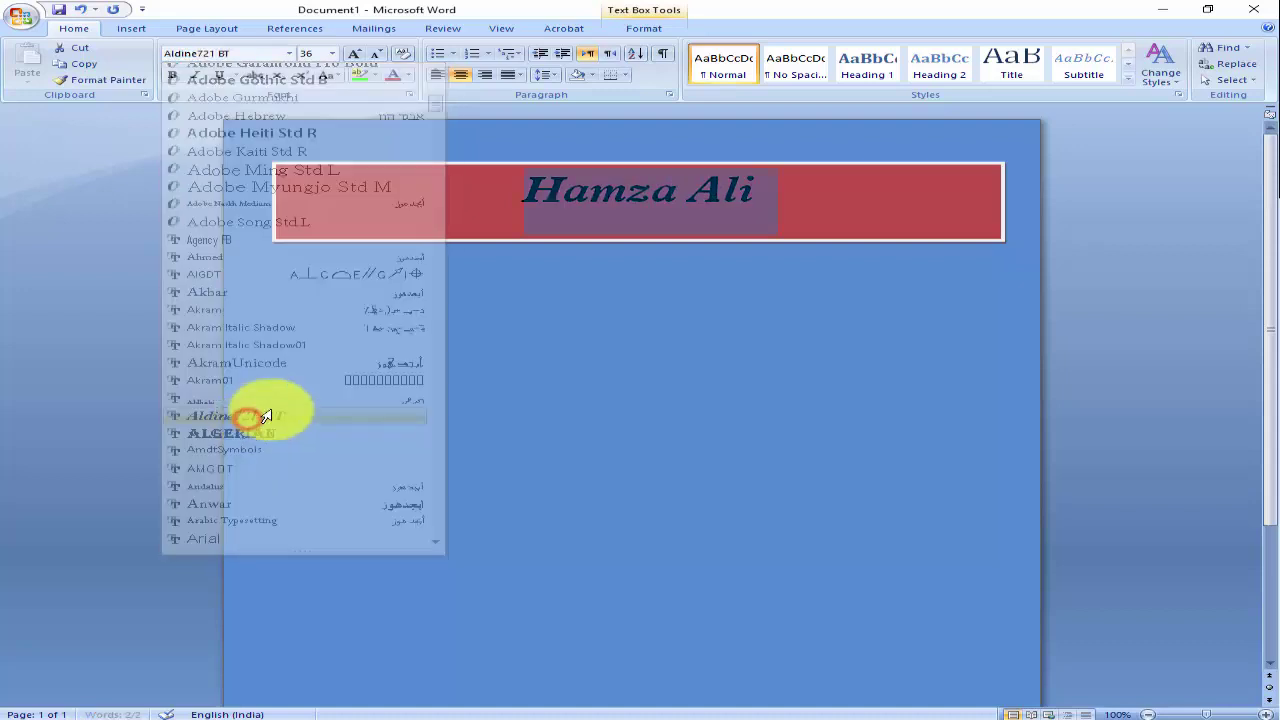
click(407, 78)
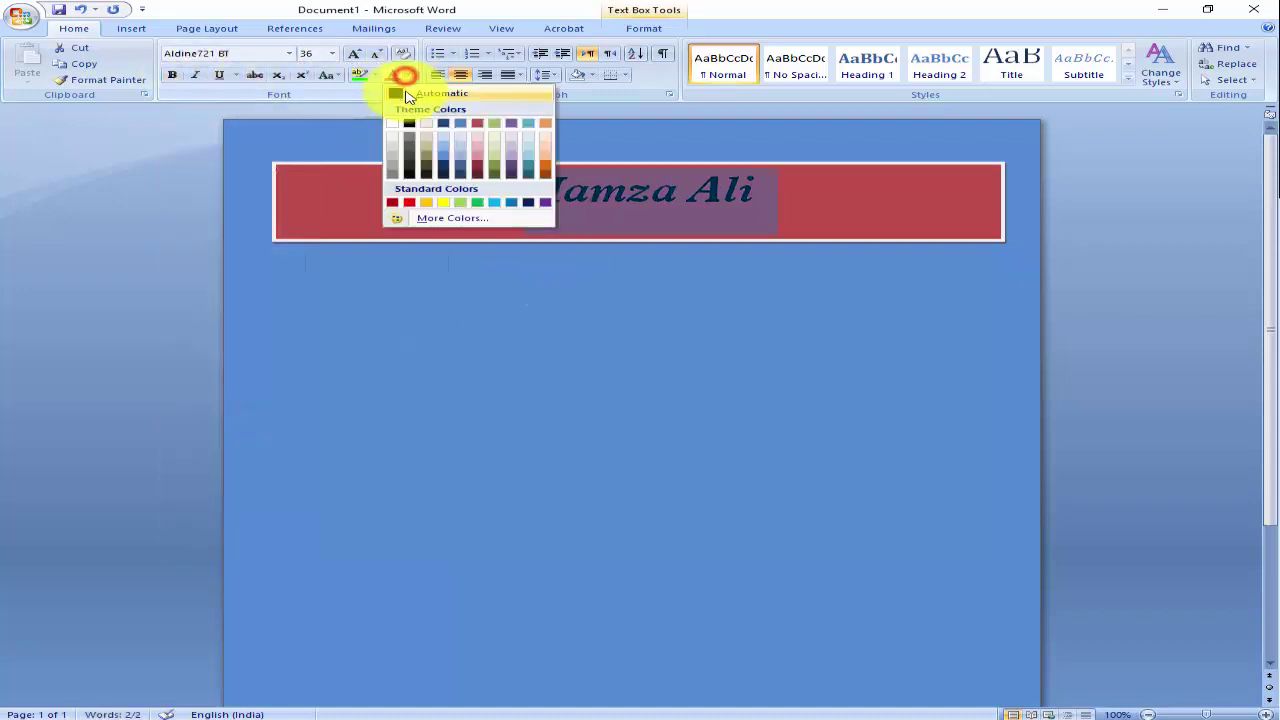
click(394, 126)
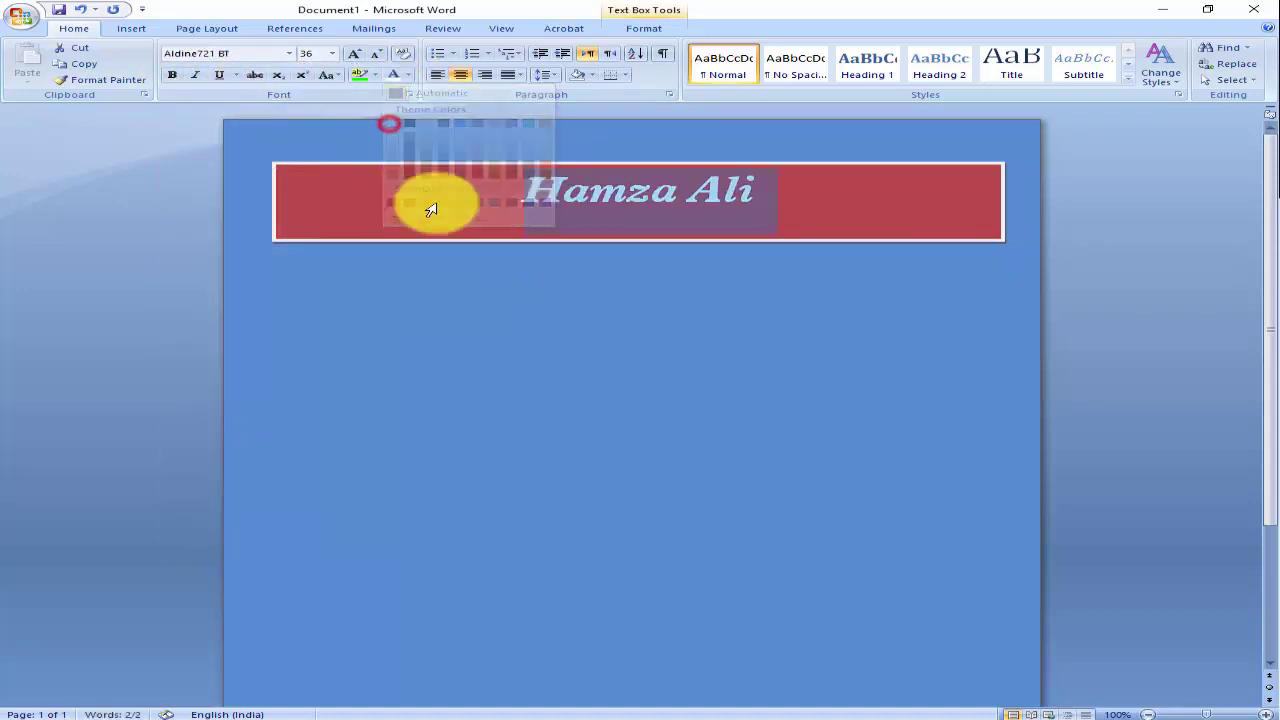
click(354, 53)
click(354, 53)
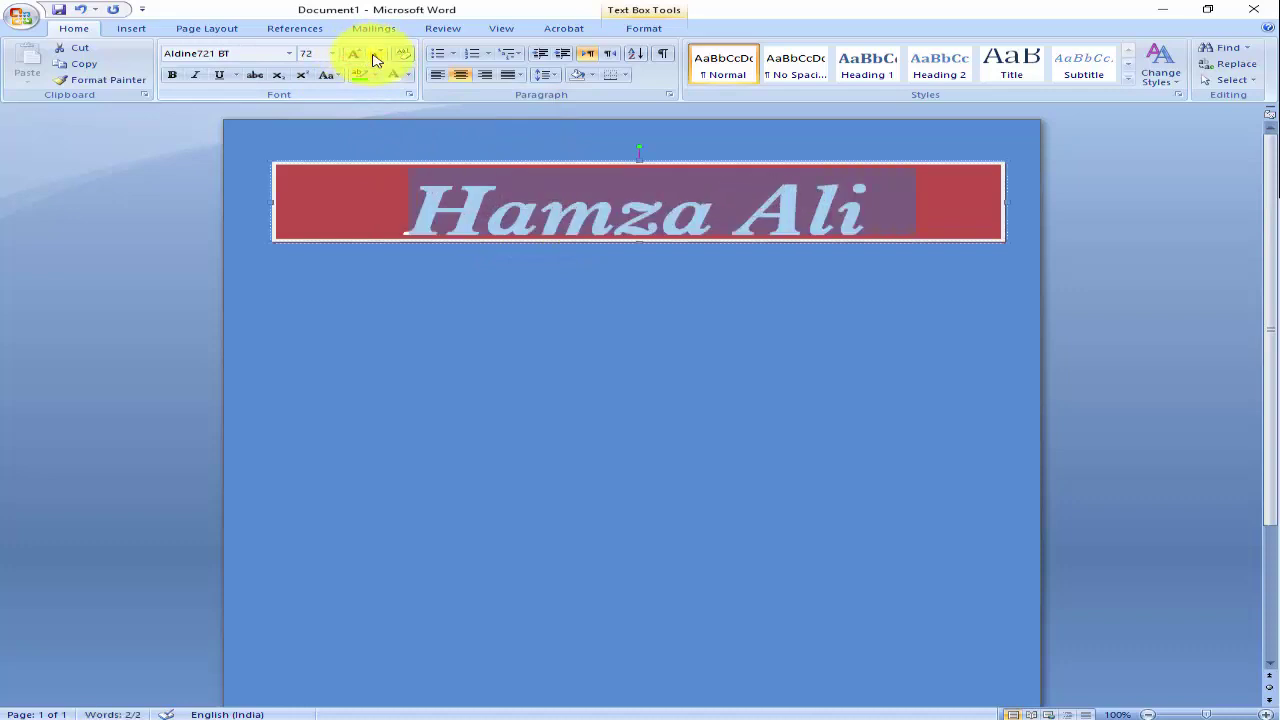
click(410, 285)
Try inserting blank lines above the banner, undoing each shift down the page.
right_click(291, 311)
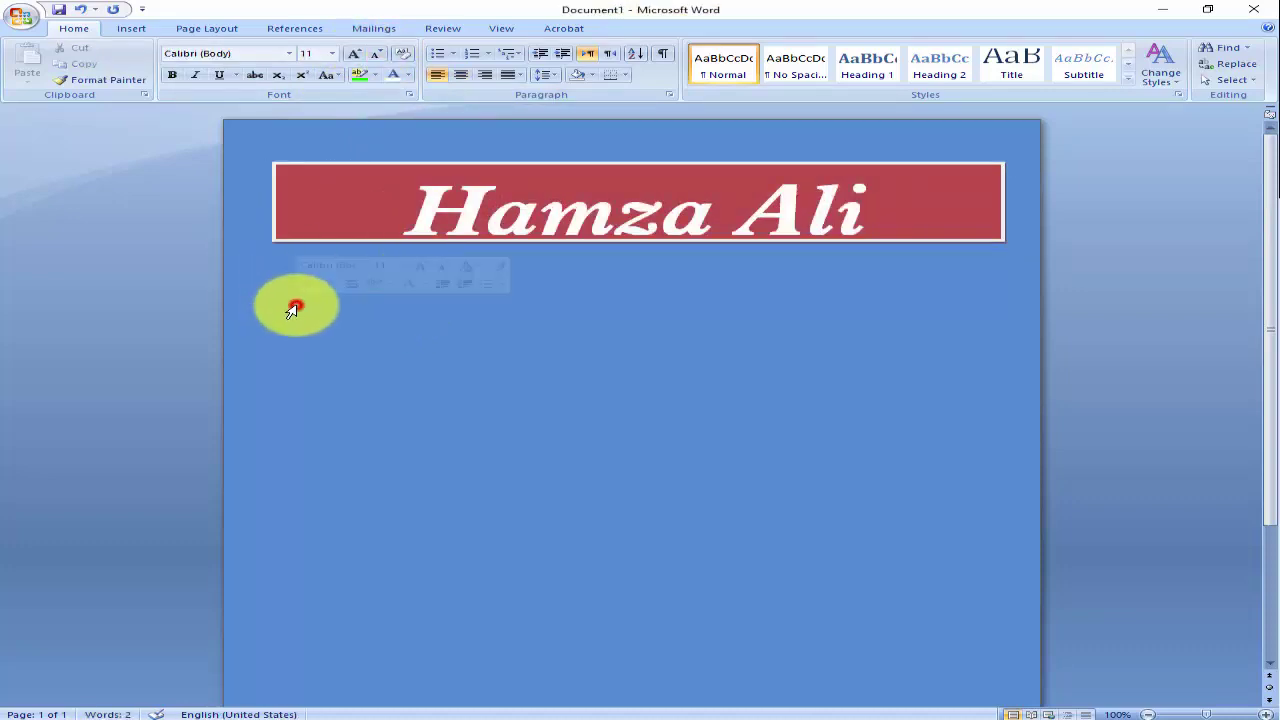
click(687, 320)
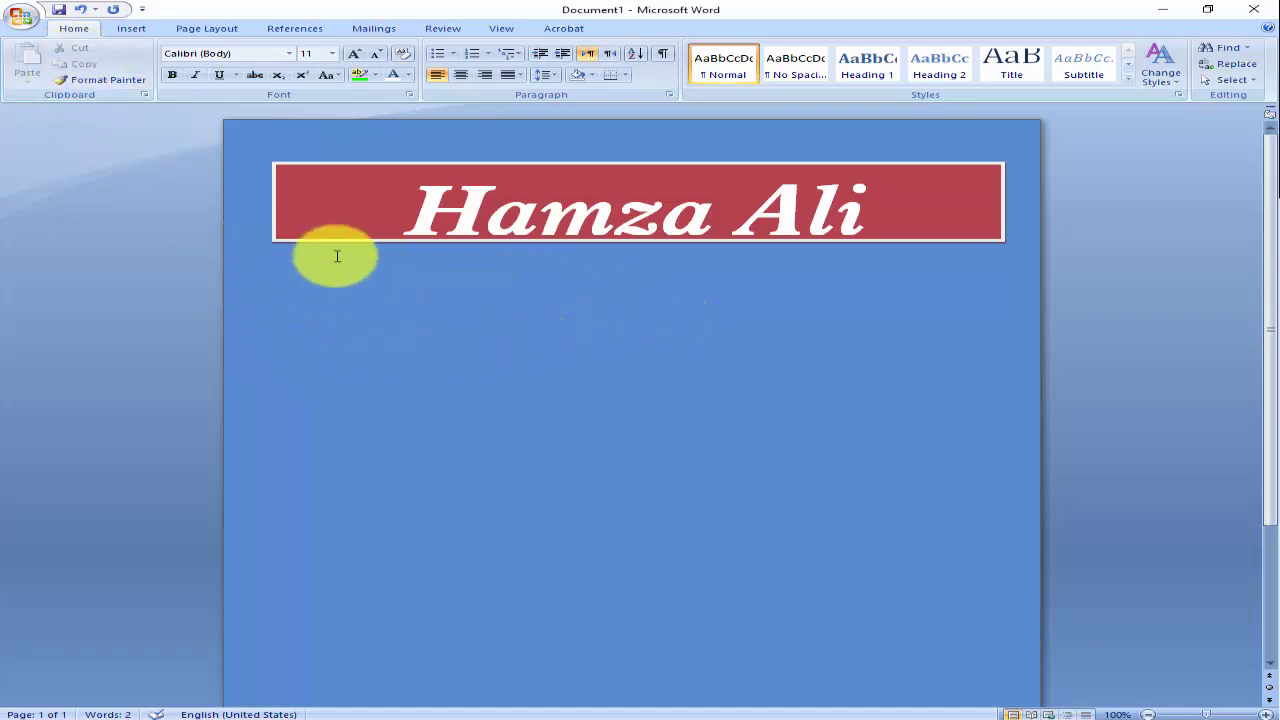
key(Return)
key(Return)
key(ctrl+z)
key(ctrl+z)
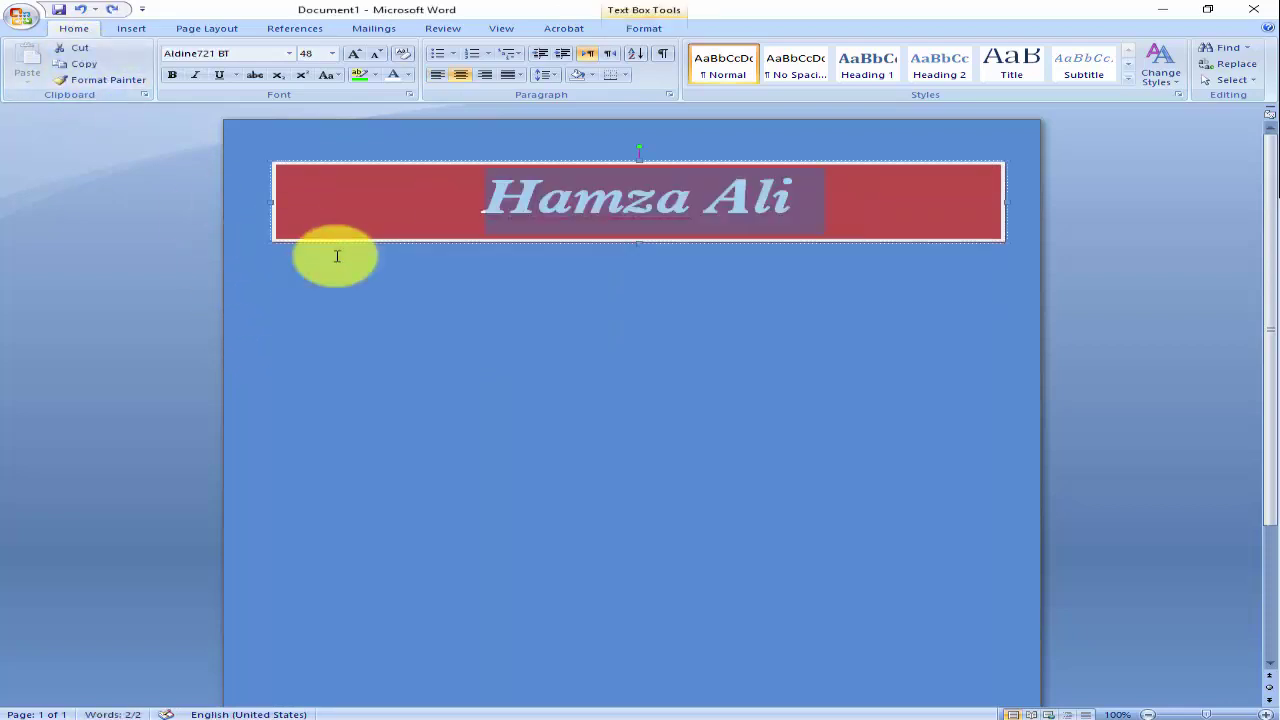
click(710, 267)
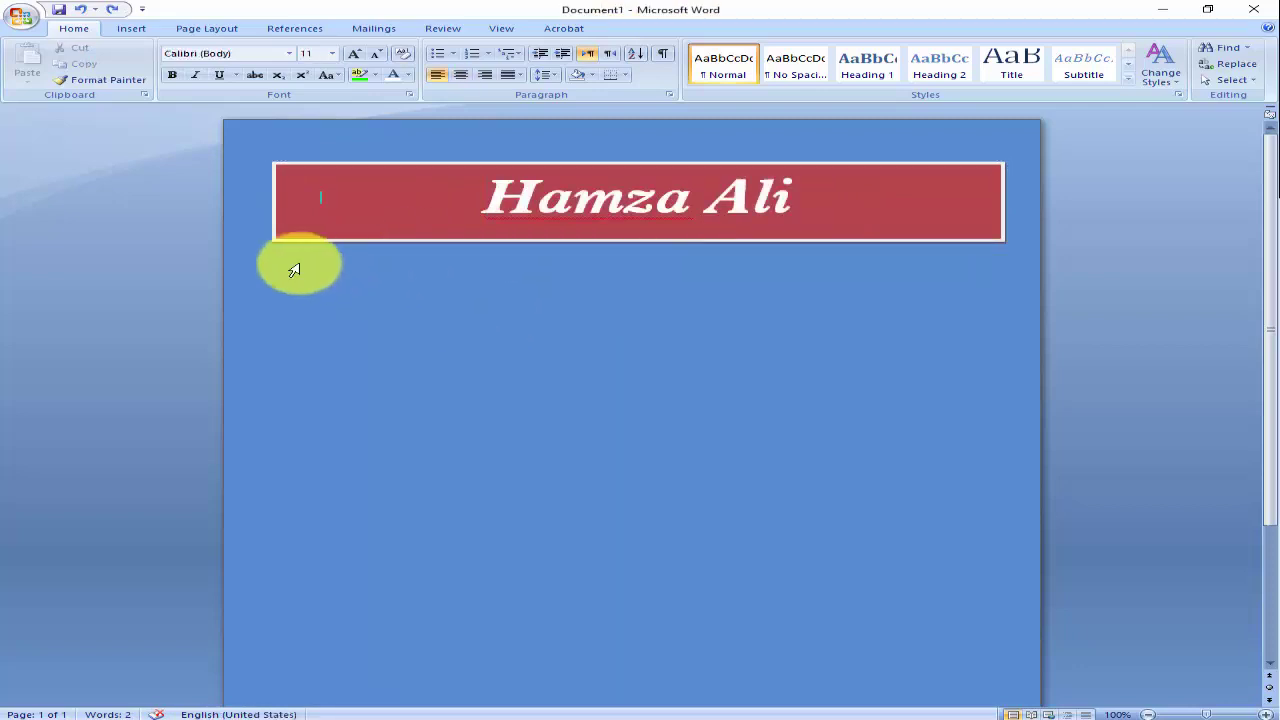
click(265, 240)
click(277, 345)
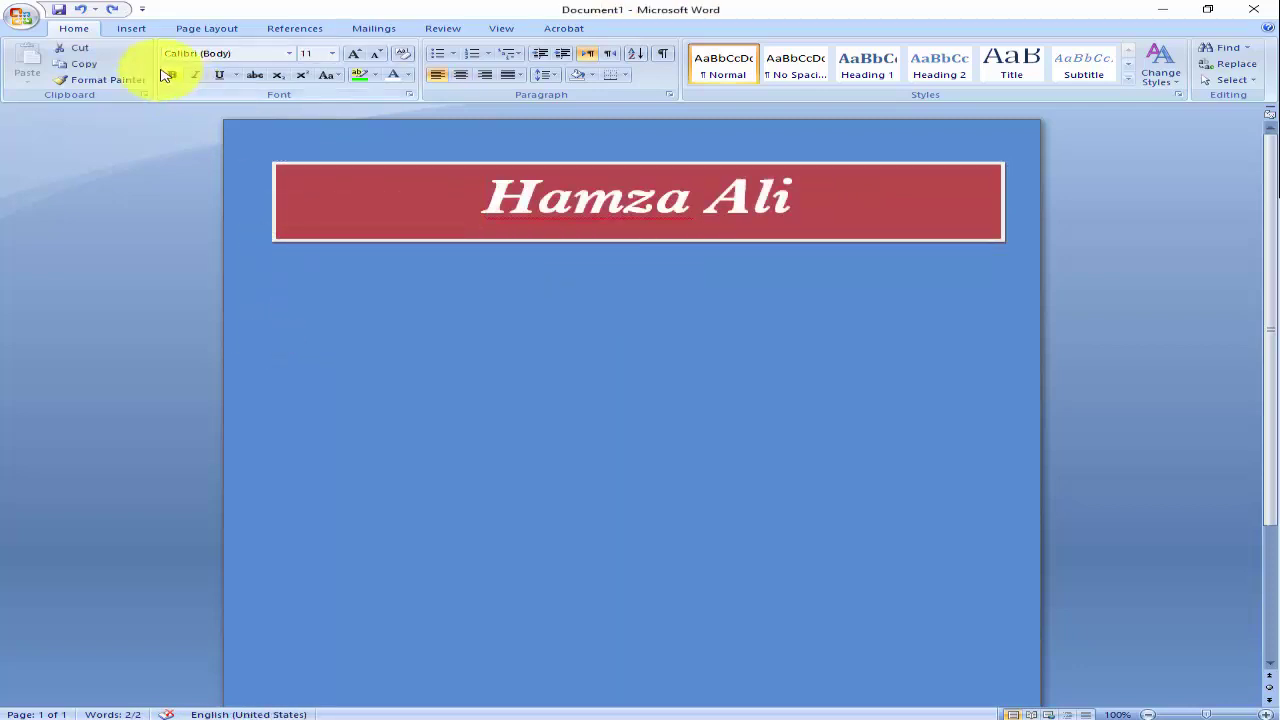
click(312, 318)
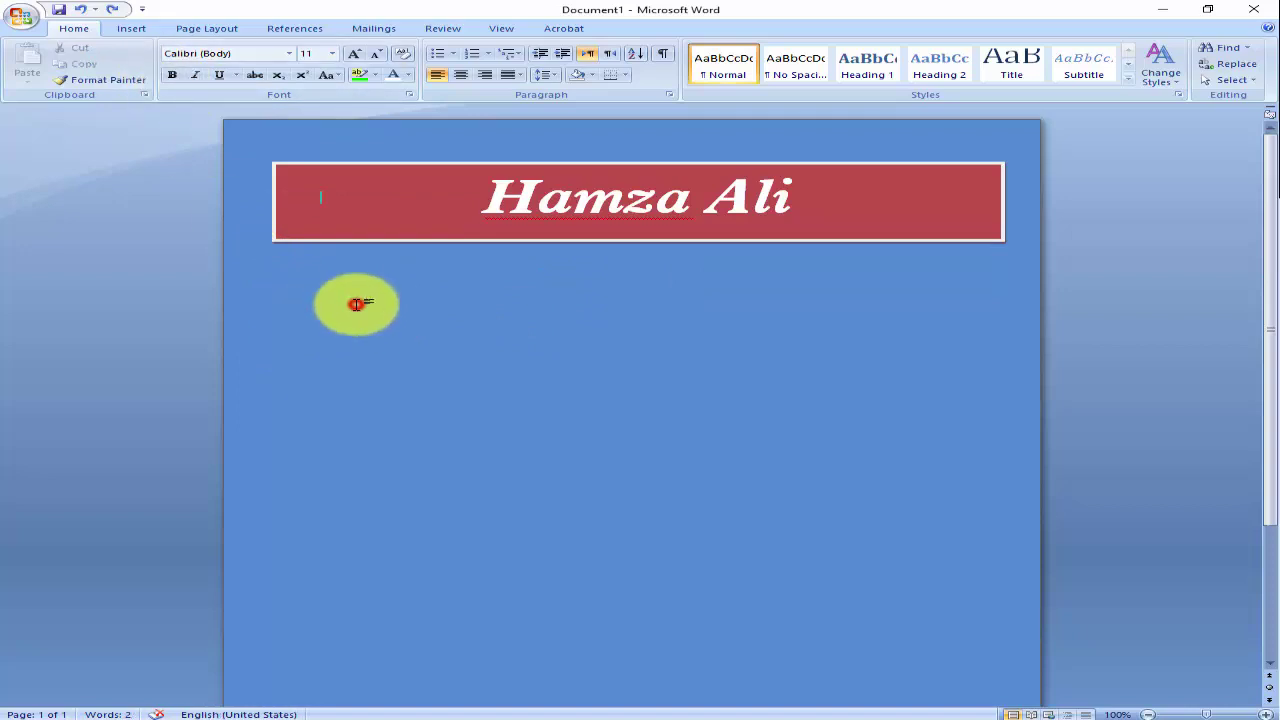
click(294, 311)
click(457, 317)
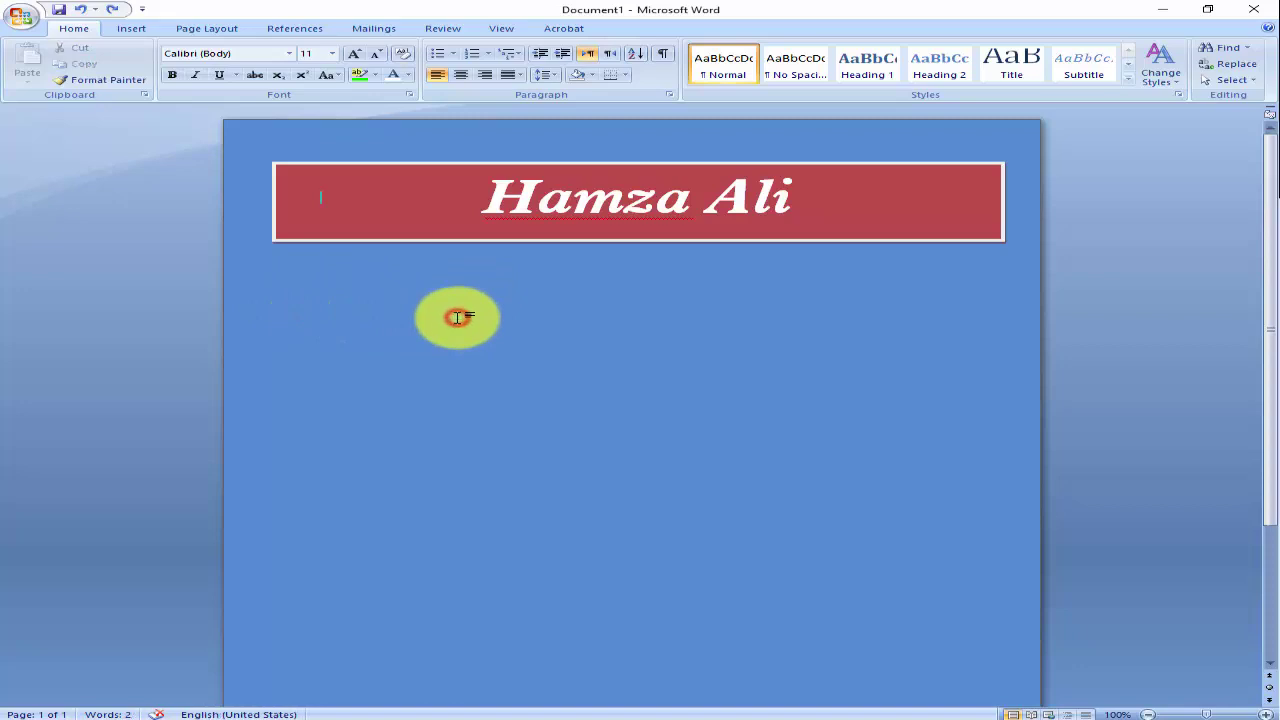
key(Return)
key(ctrl+z)
Drag the red banner back up to the top of the page and deselect it.
click(275, 166)
click(290, 345)
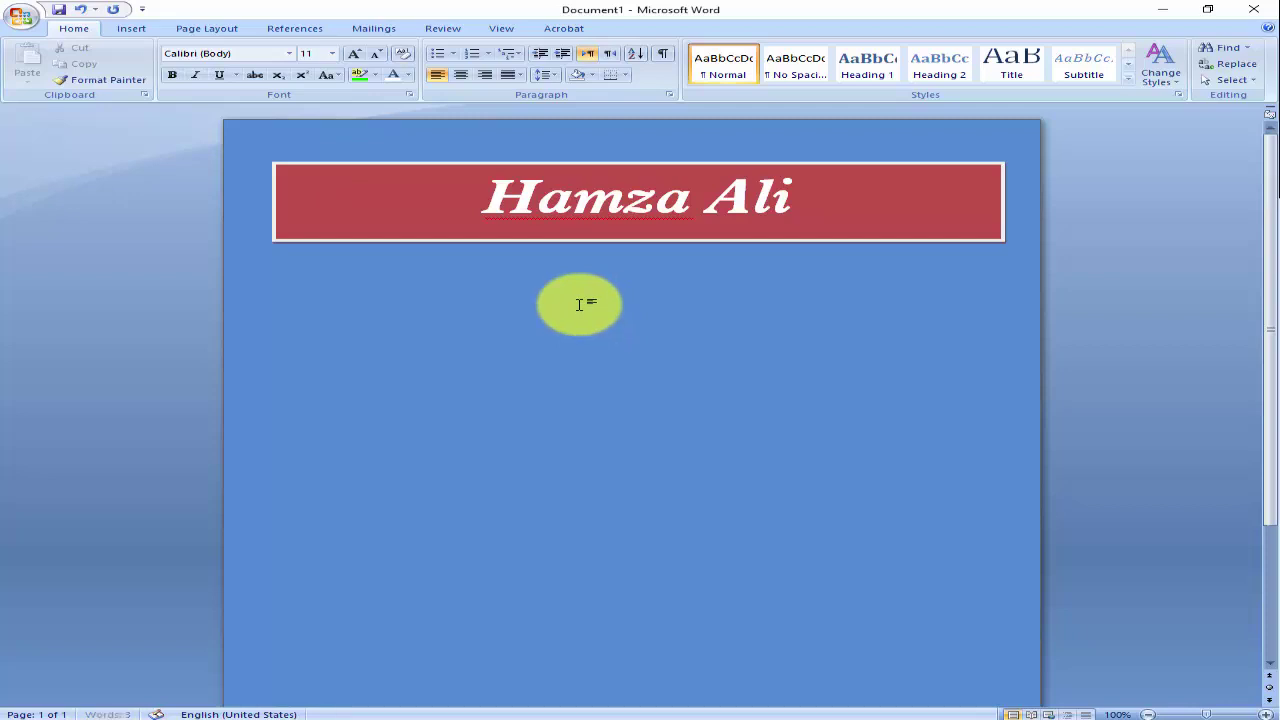
key(Return)
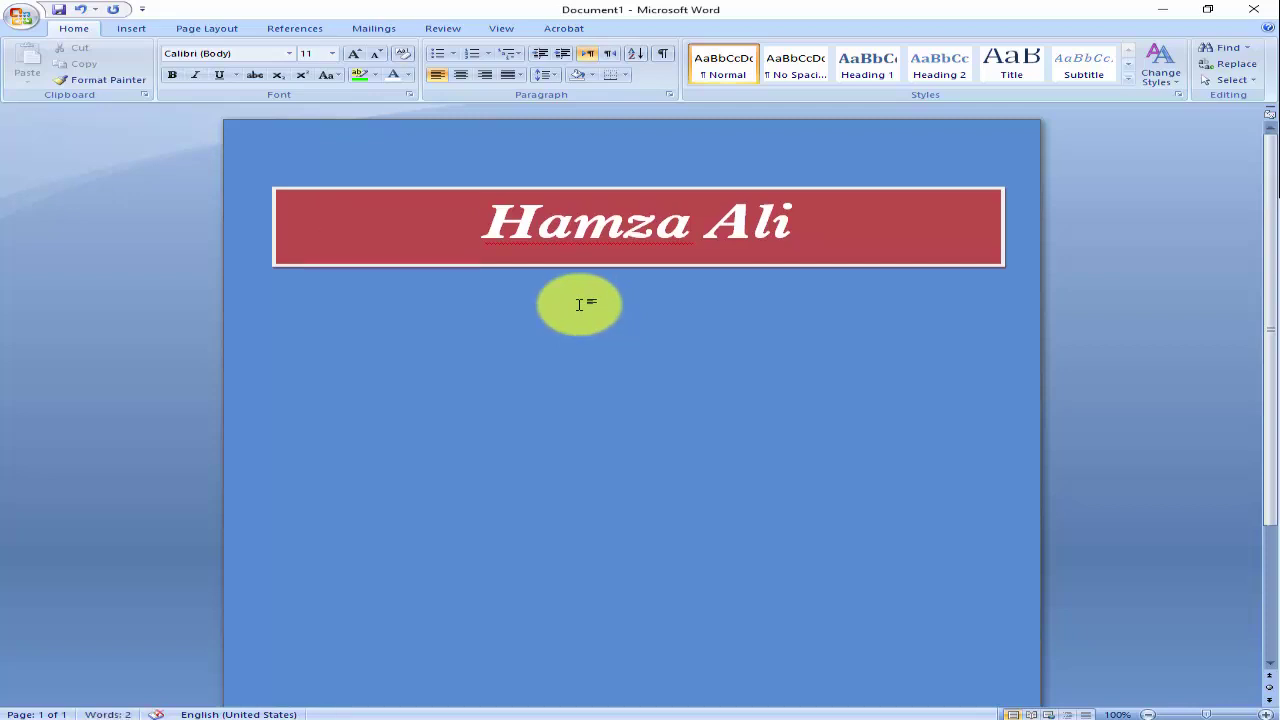
key(Return)
key(Return)
key(Return)
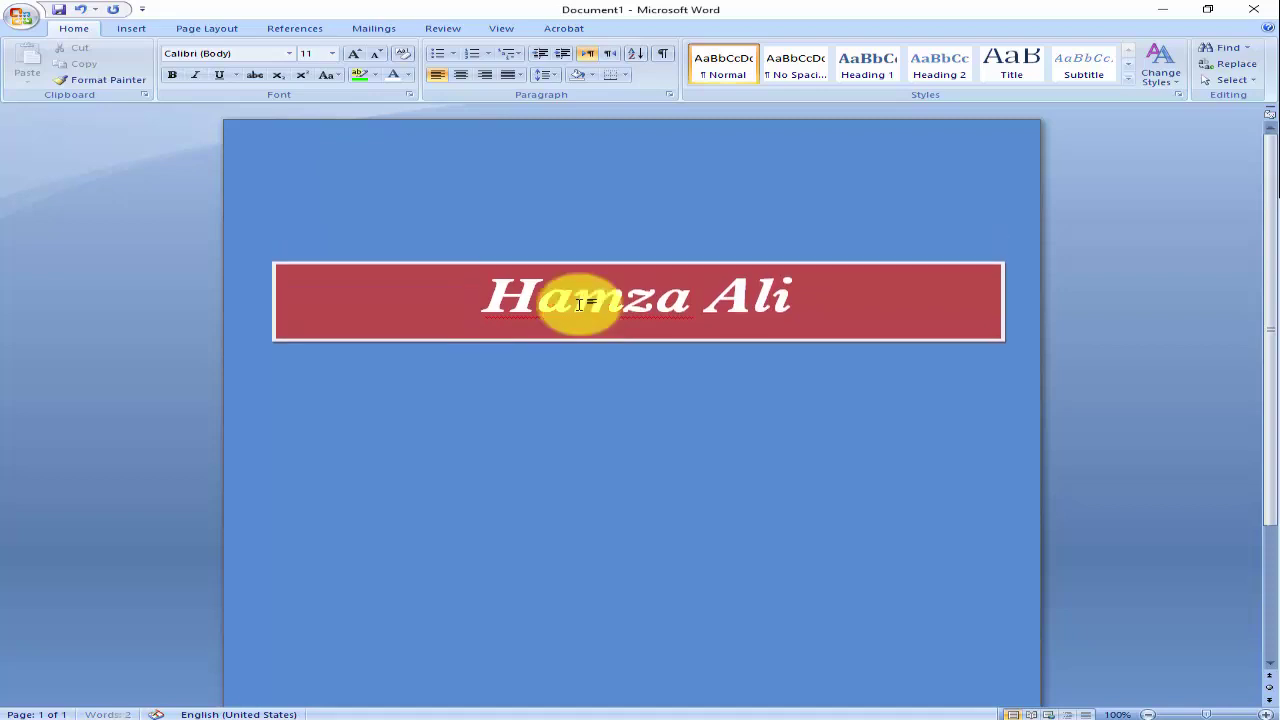
click(310, 272)
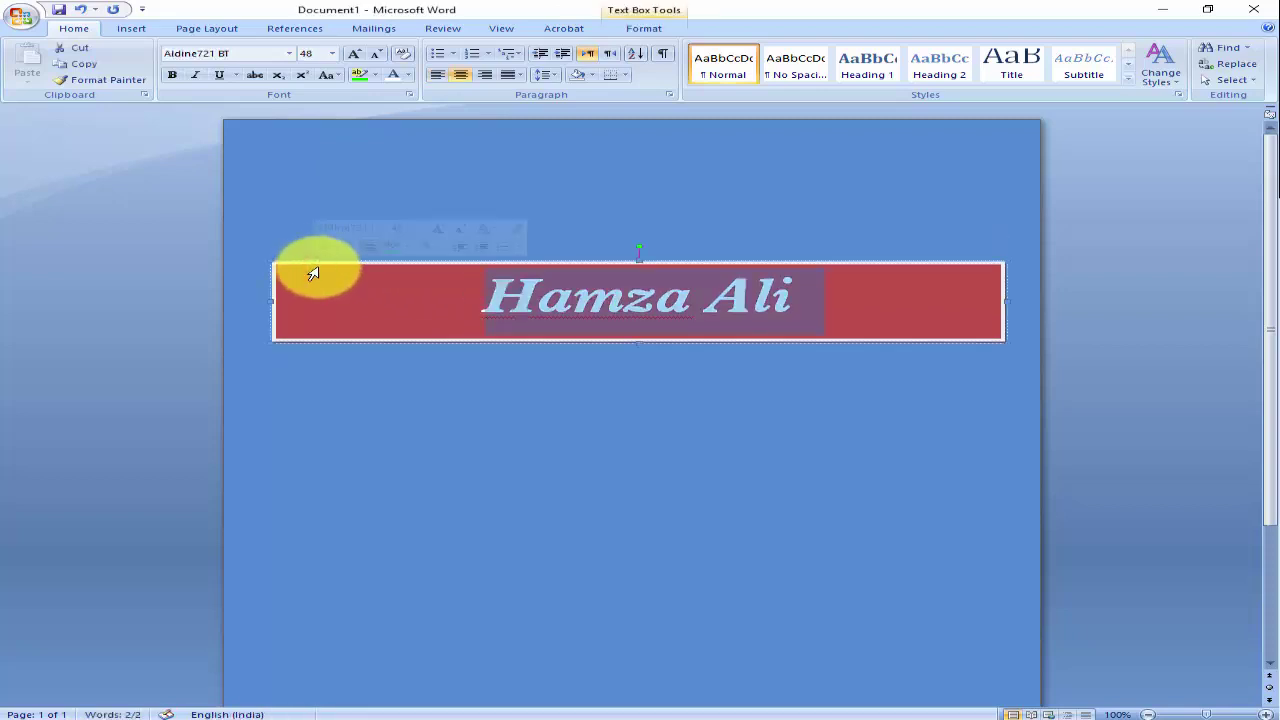
drag(312, 272, 320, 170)
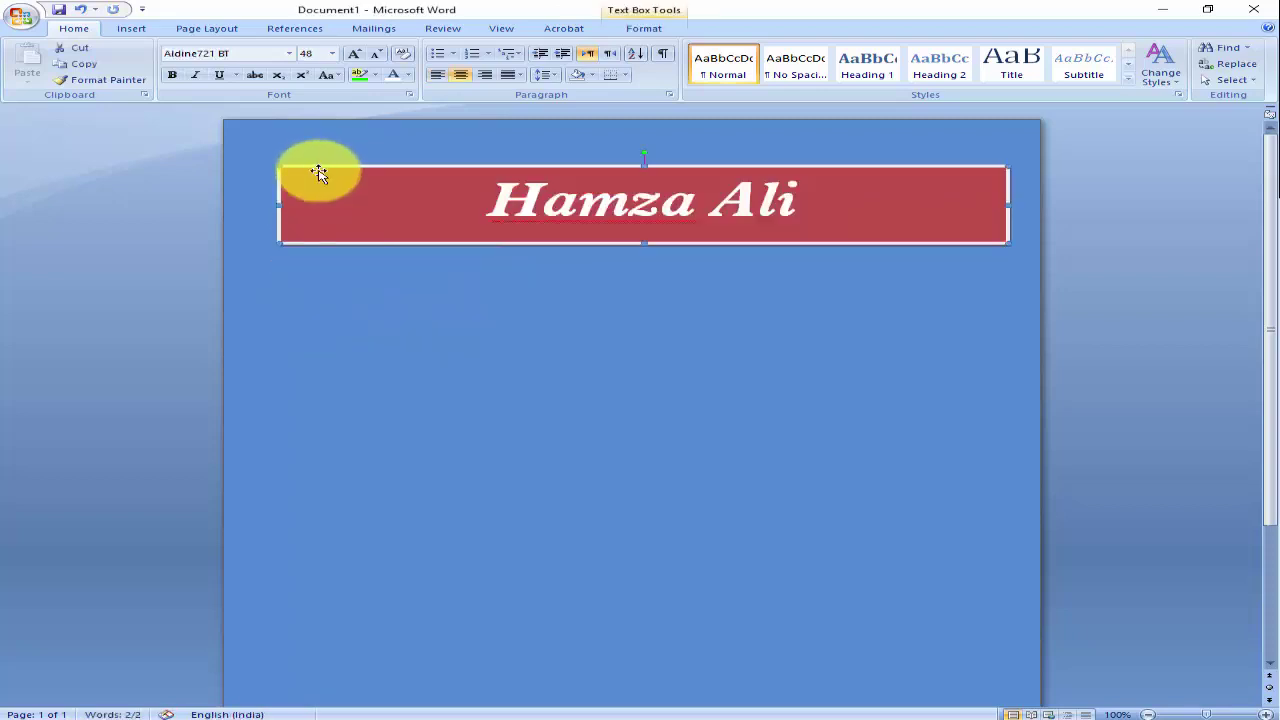
click(330, 275)
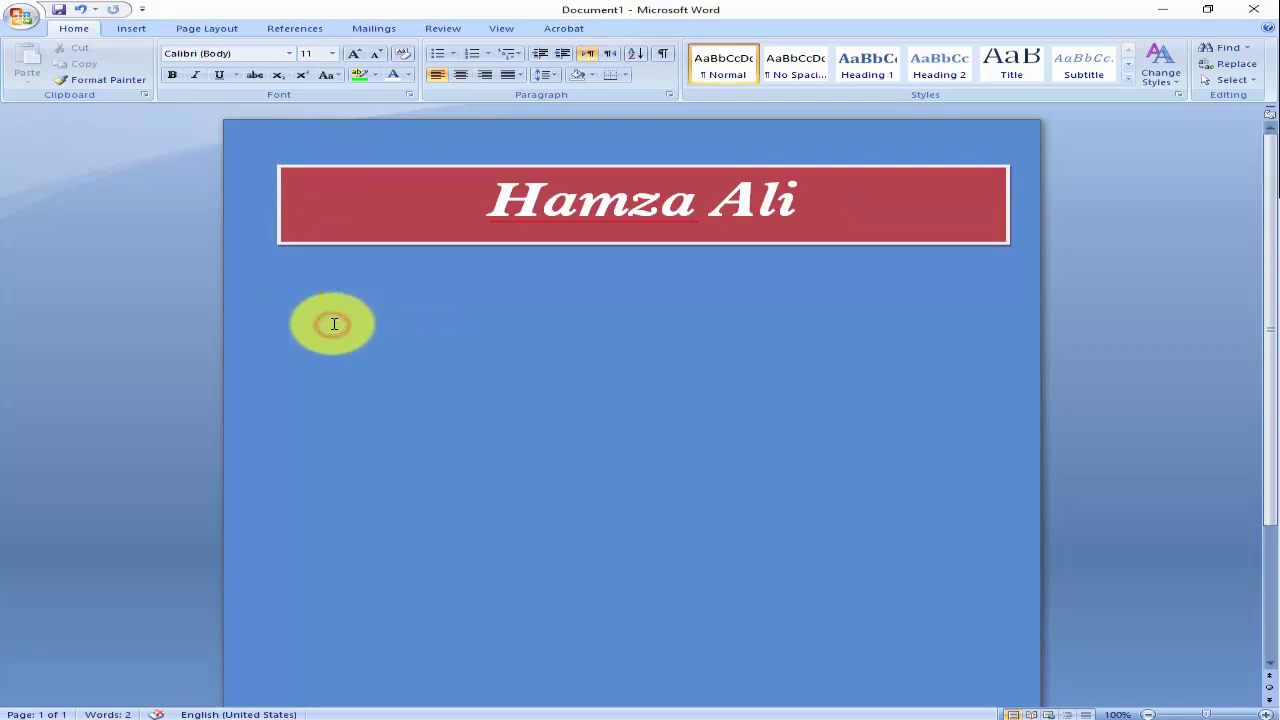
click(334, 286)
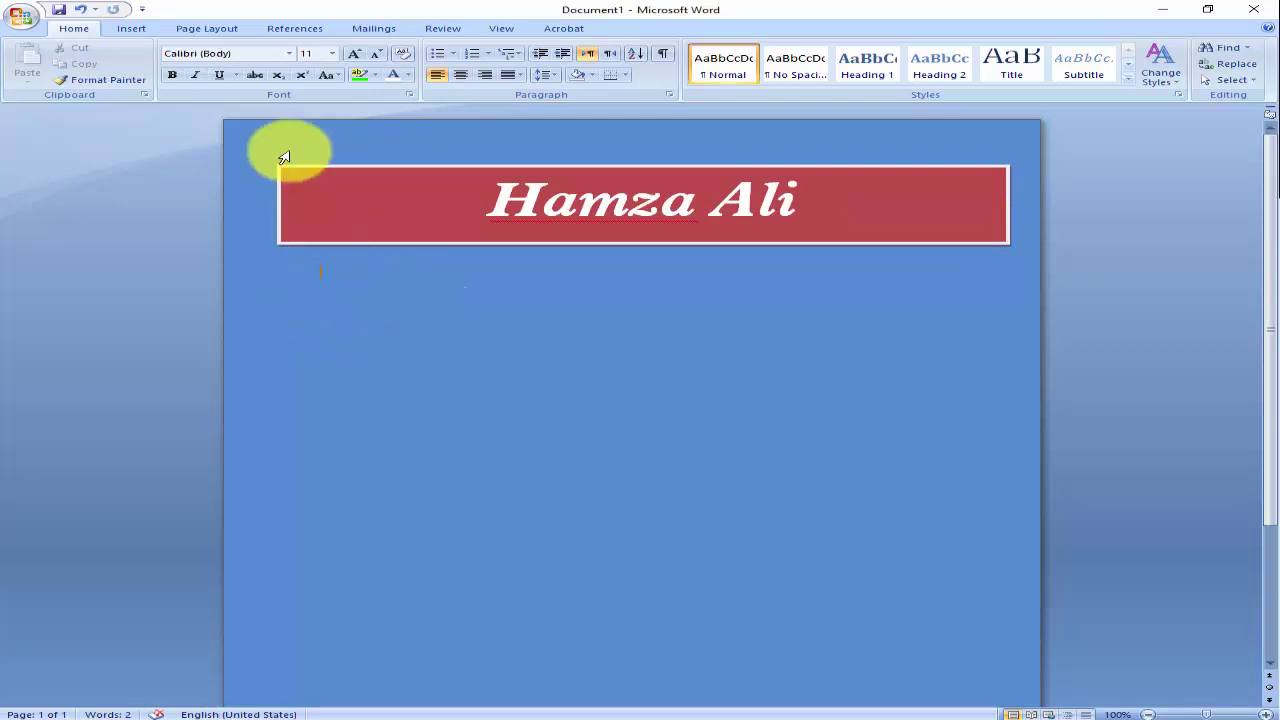
Narrow the red banner by dragging its left edge inward.
click(127, 31)
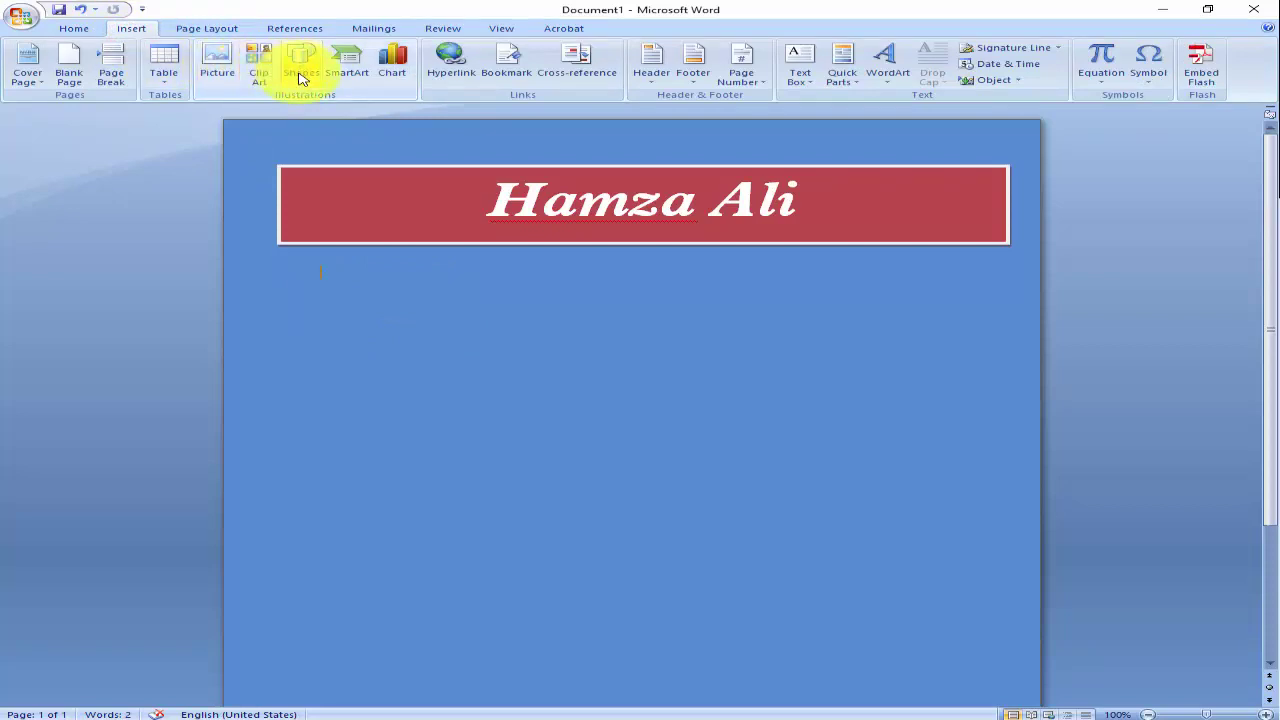
click(336, 280)
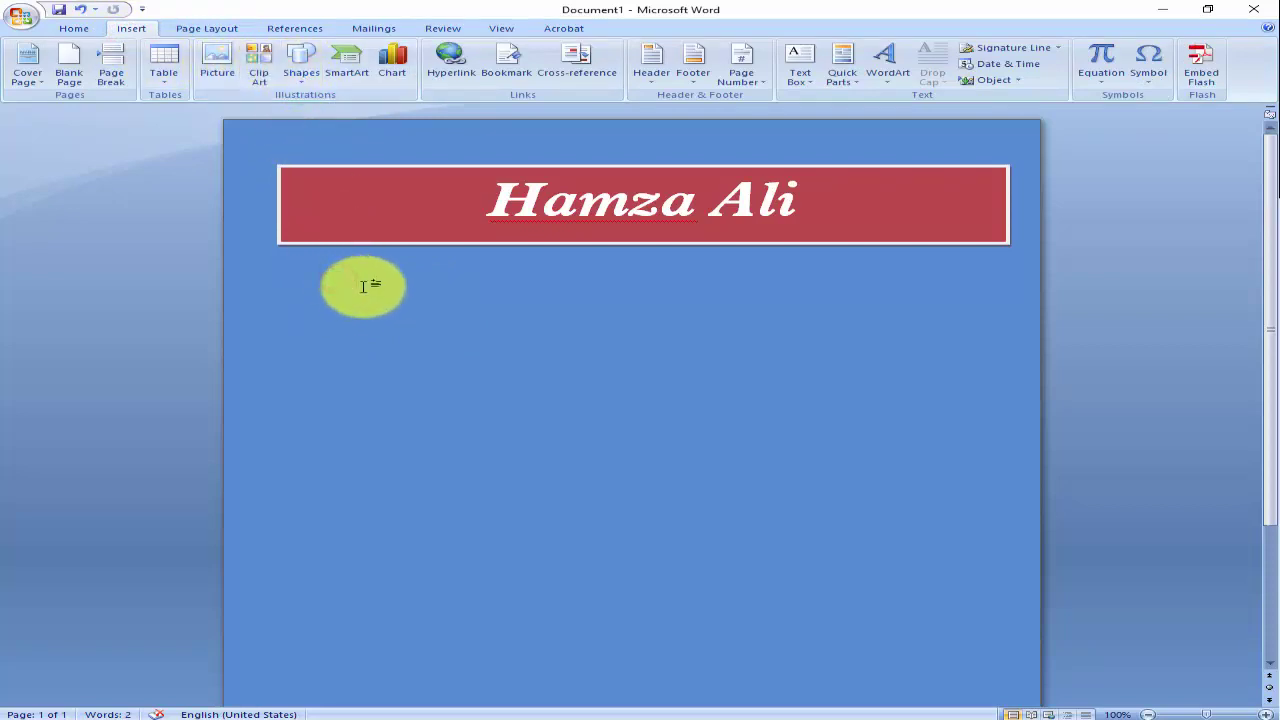
click(334, 230)
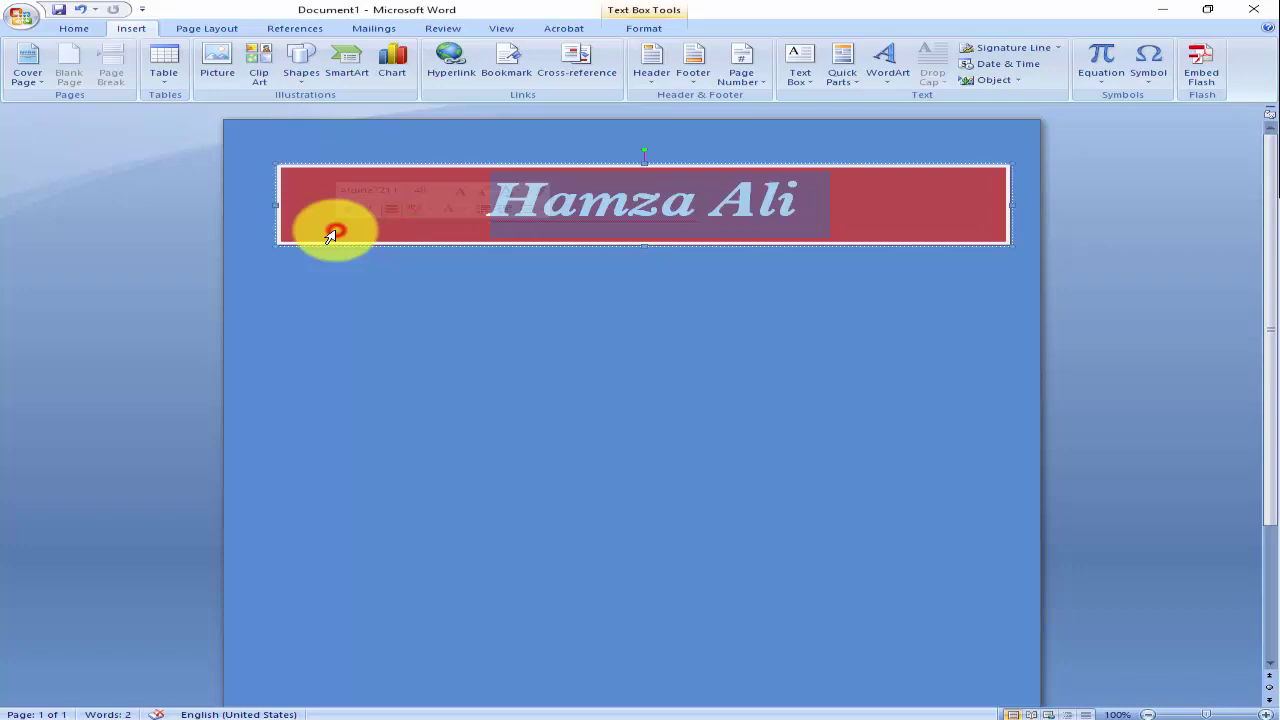
click(274, 203)
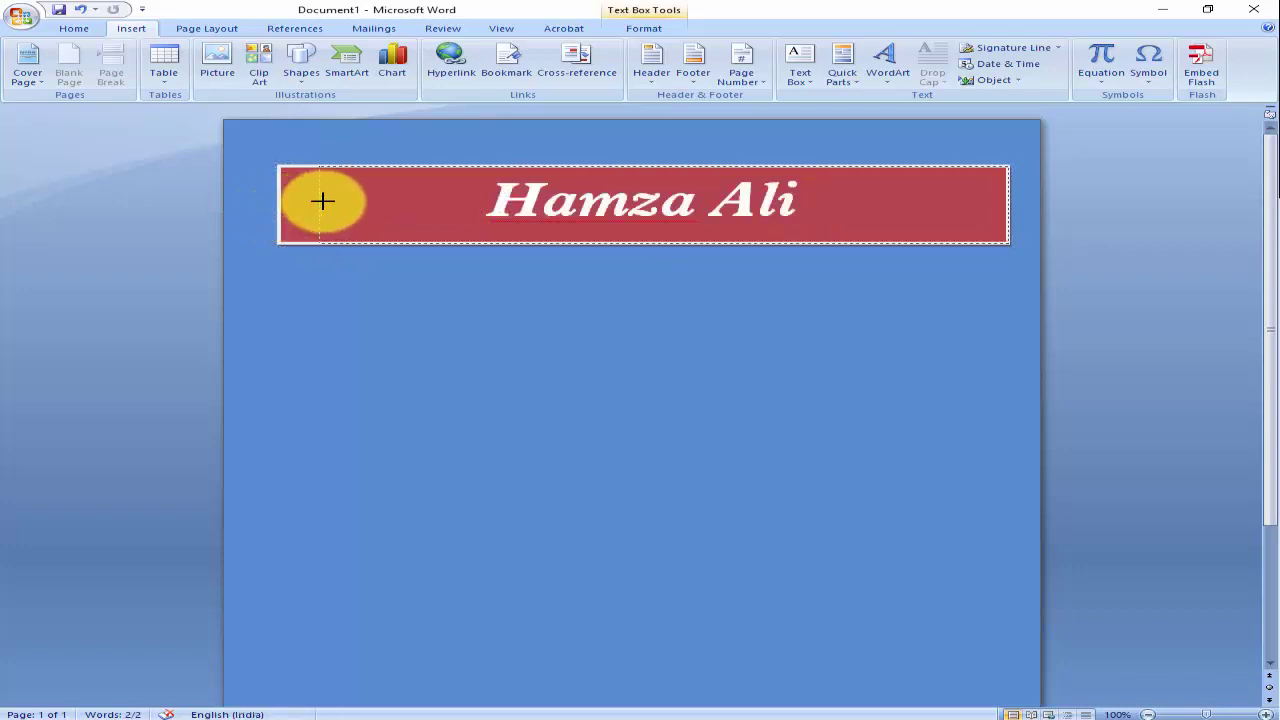
drag(341, 200, 342, 200)
click(323, 273)
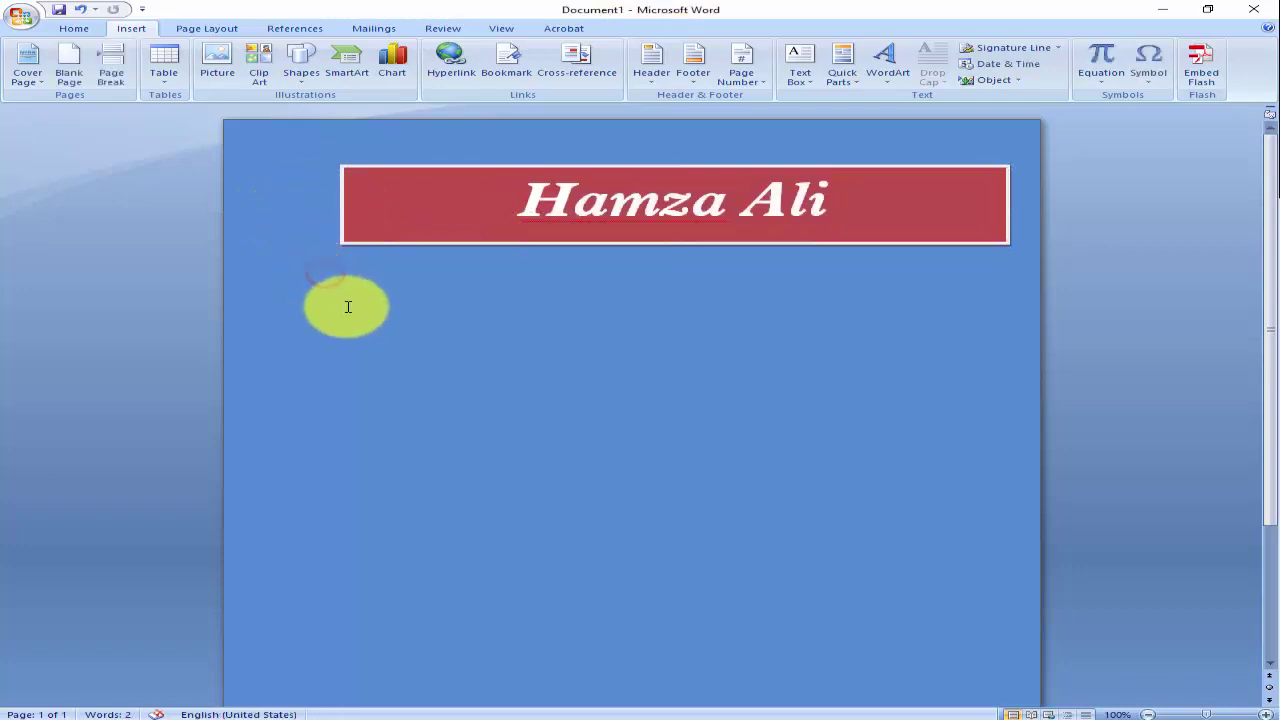
Fine-tune the banner's left edge, easing it slightly back outward.
click(360, 220)
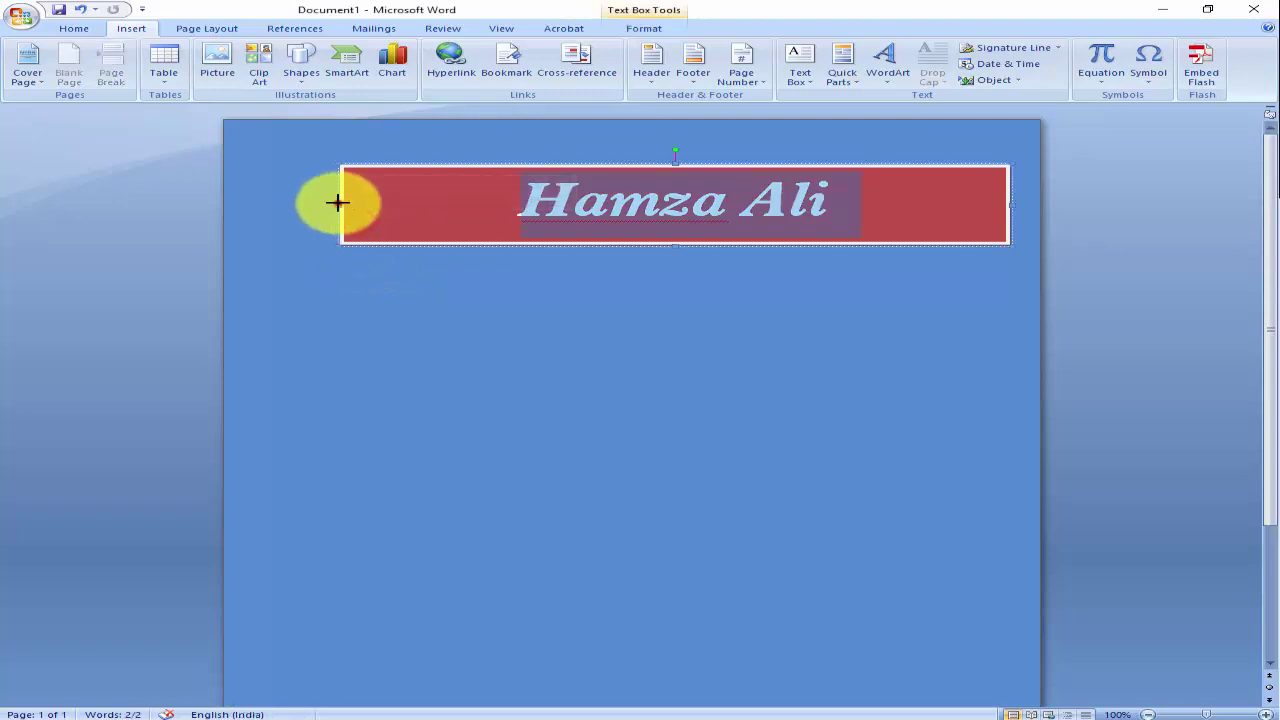
click(322, 201)
drag(322, 201, 322, 205)
click(325, 266)
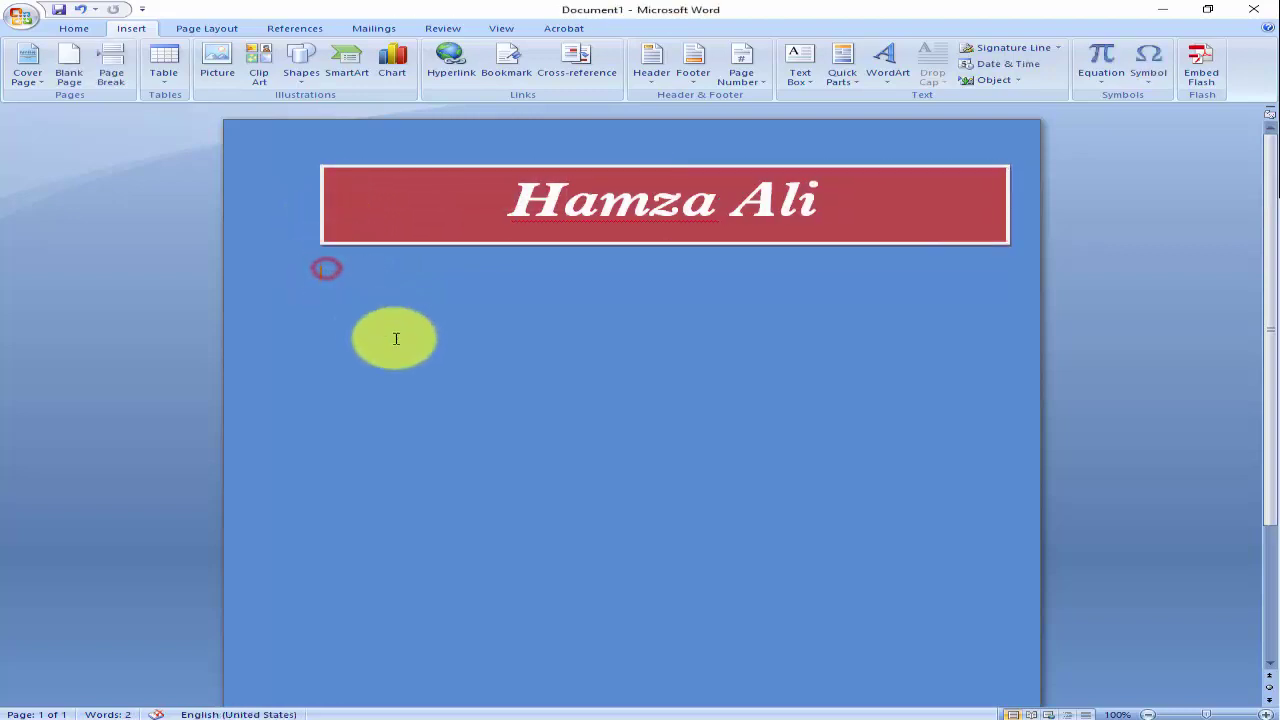
click(320, 203)
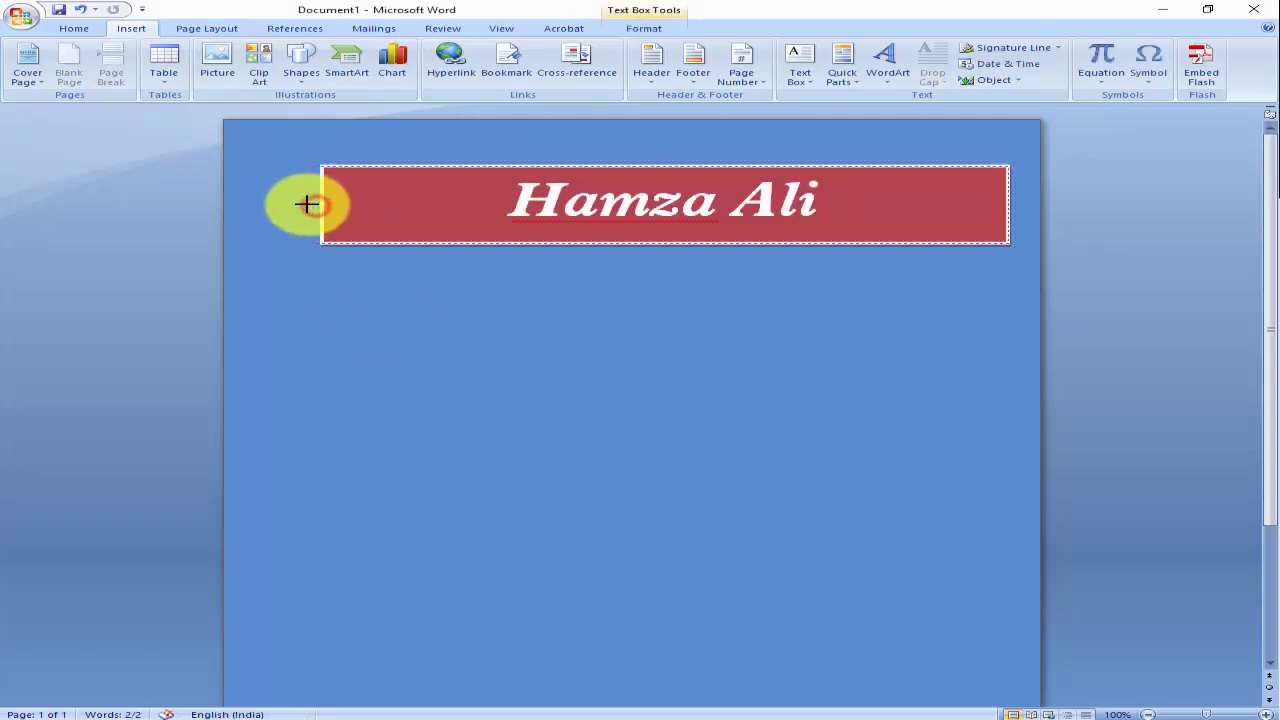
drag(320, 203, 313, 204)
click(332, 264)
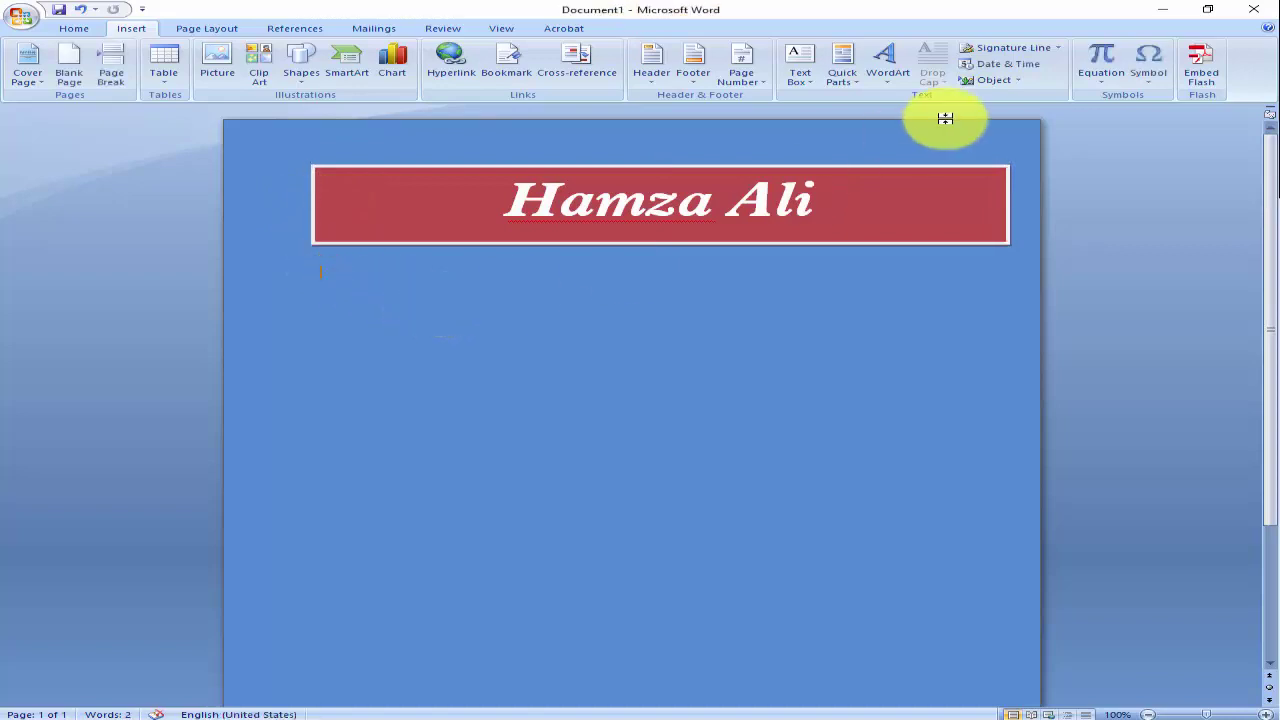
click(72, 27)
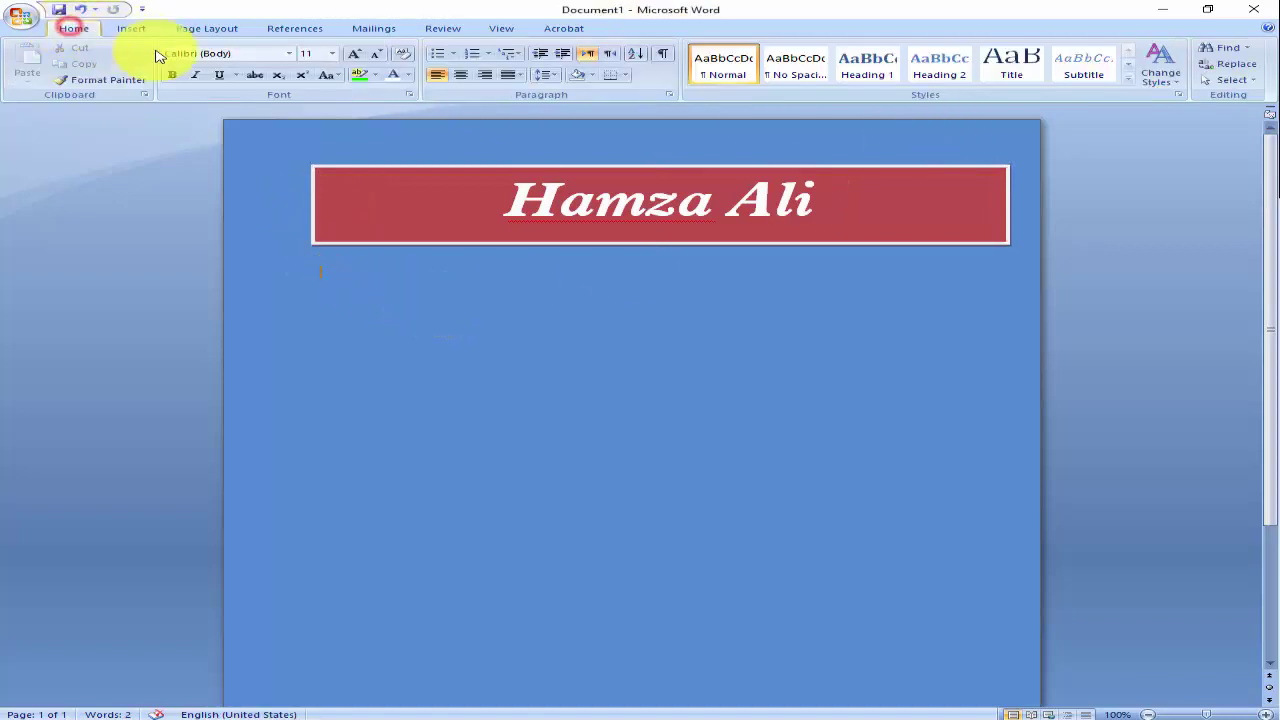
At 12 pt, type the Name and DOB lines with their values and start the Address line.
click(358, 55)
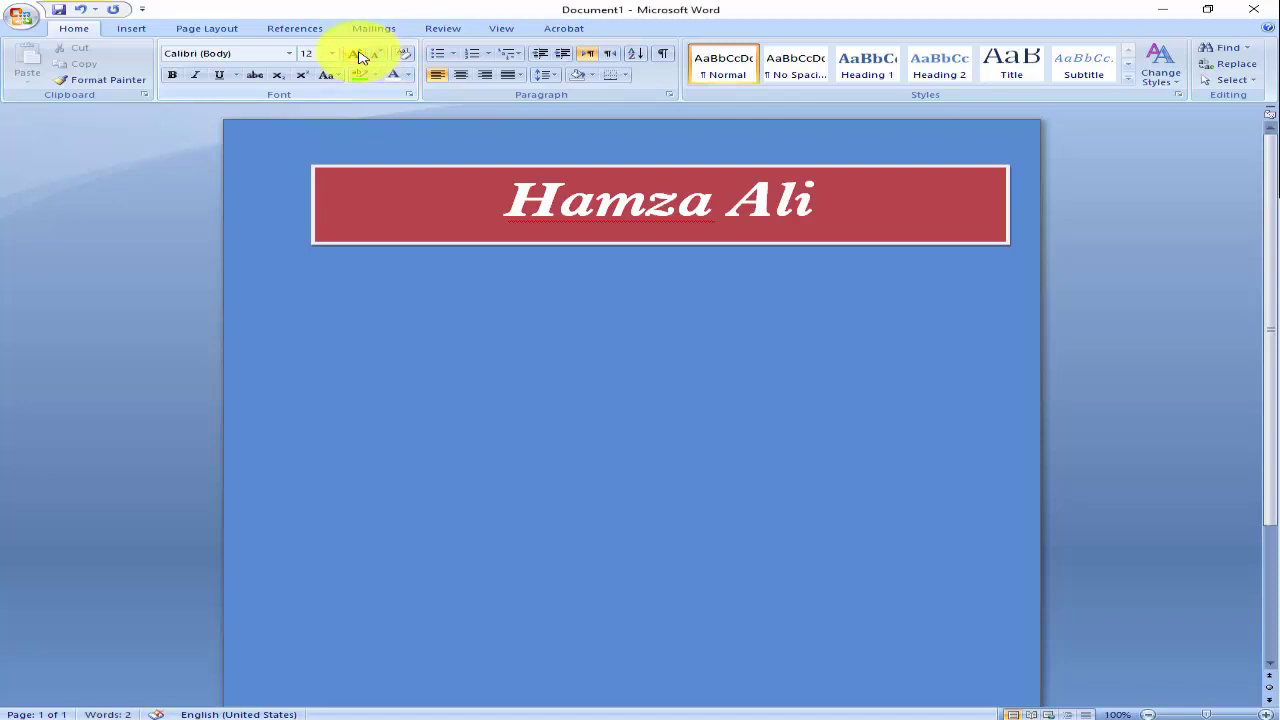
text(Name: )
mouse_move(361, 274)
mouse_down()
mouse_move(455, 275)
mouse_move(431, 278)
mouse_up()
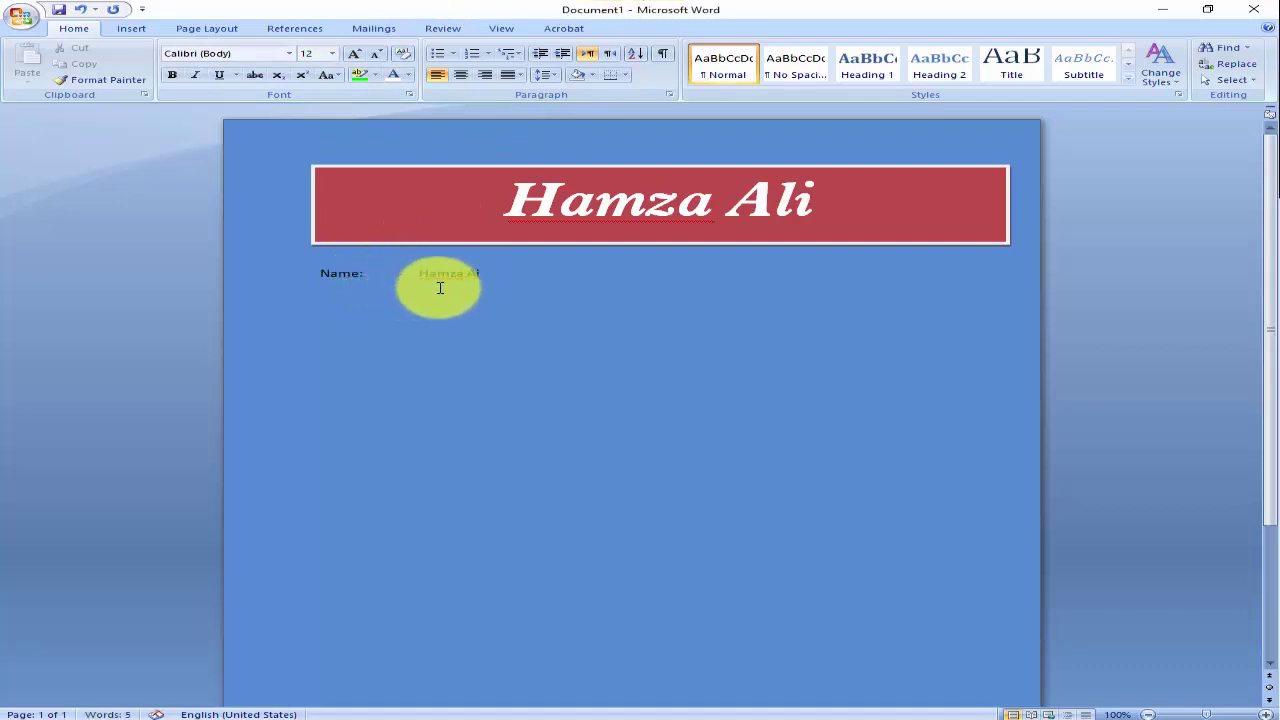
key(ctrl+z)
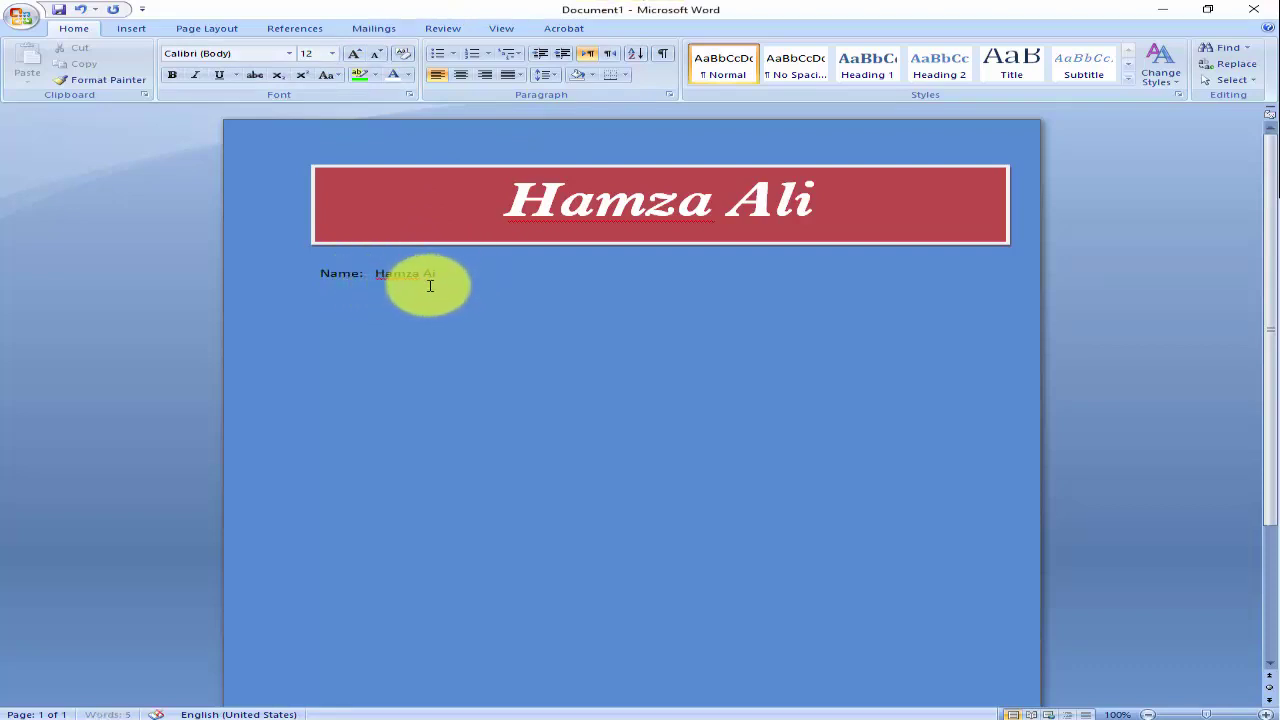
click(330, 297)
text(DOB: 12)
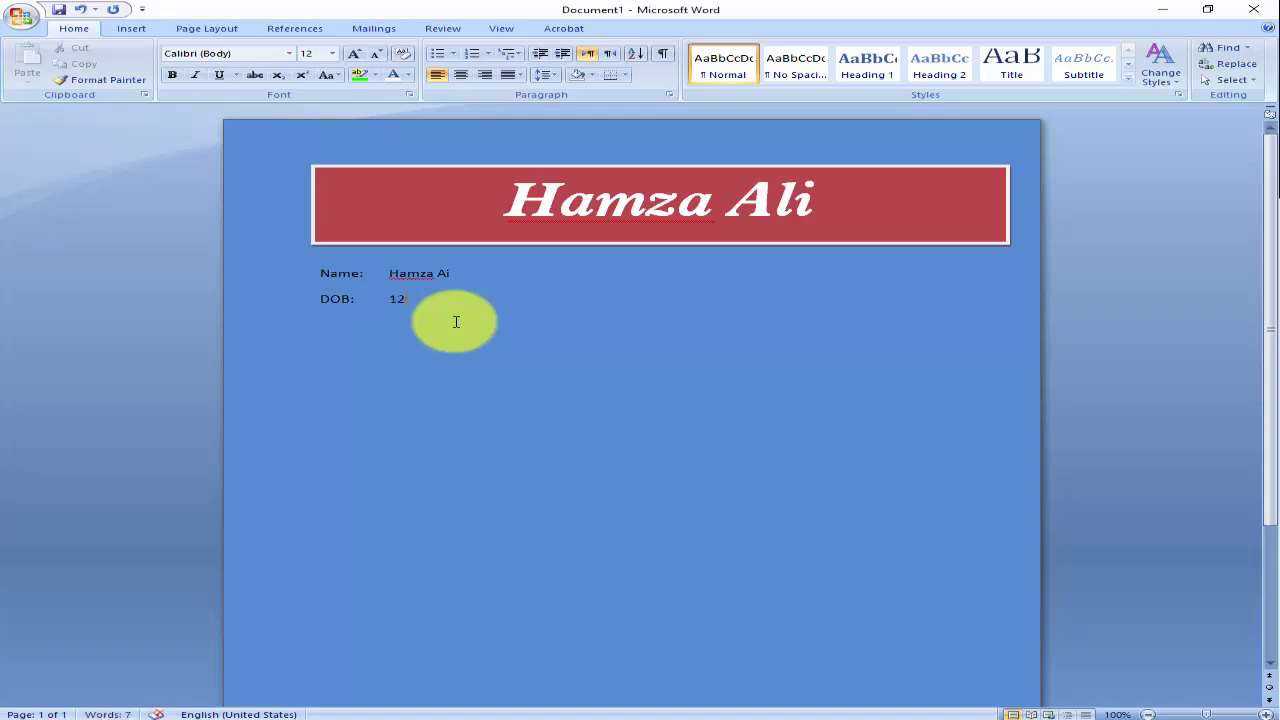
text(Ju)
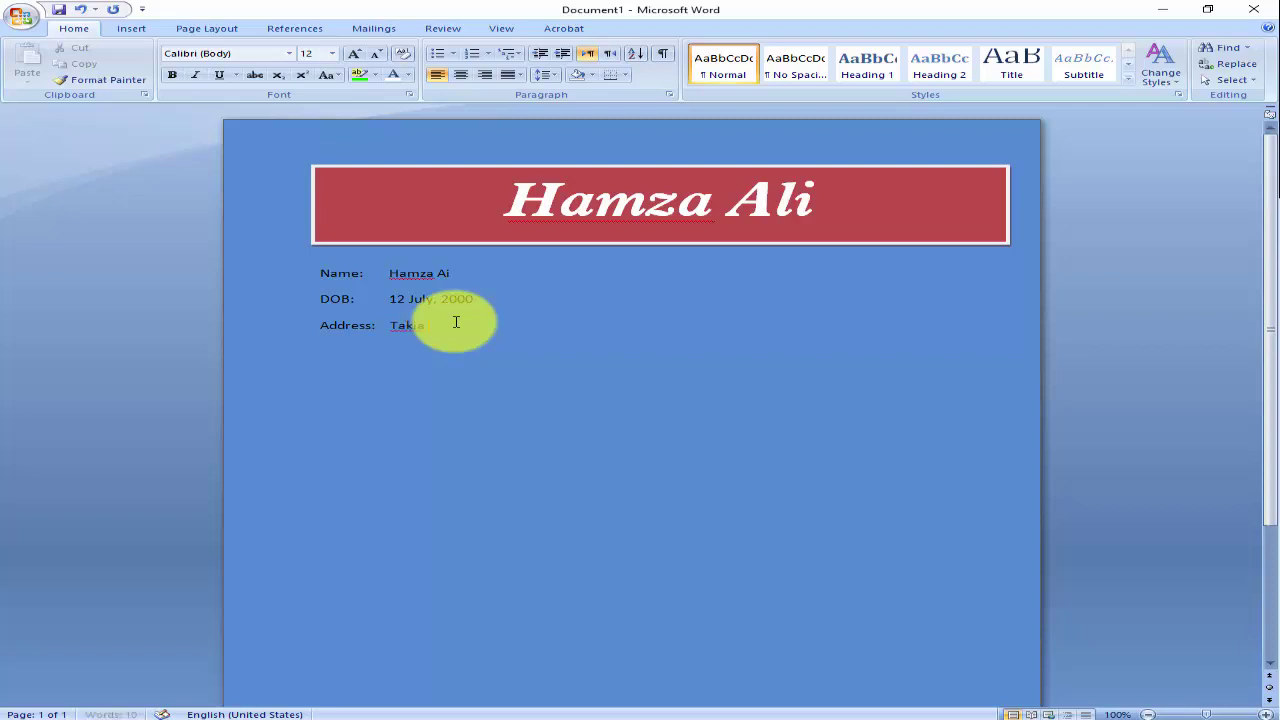
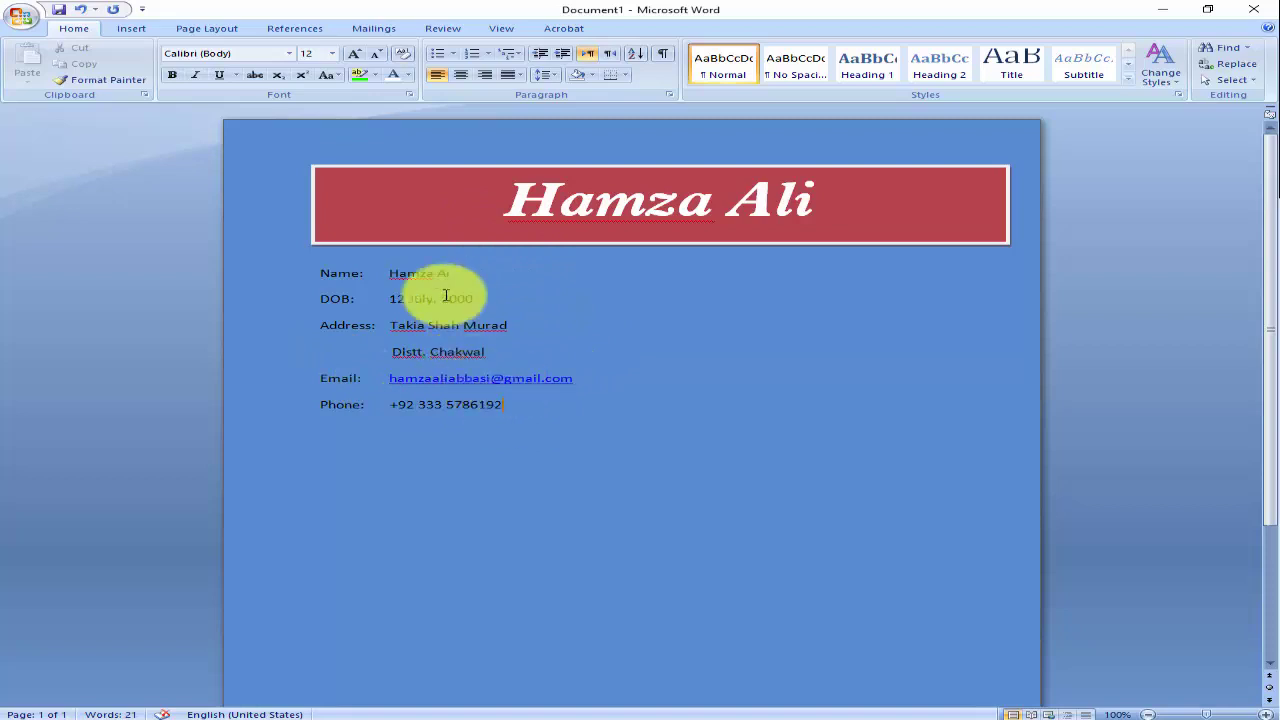
Draw a thin vertical rectangle as the white column divider line.
click(133, 28)
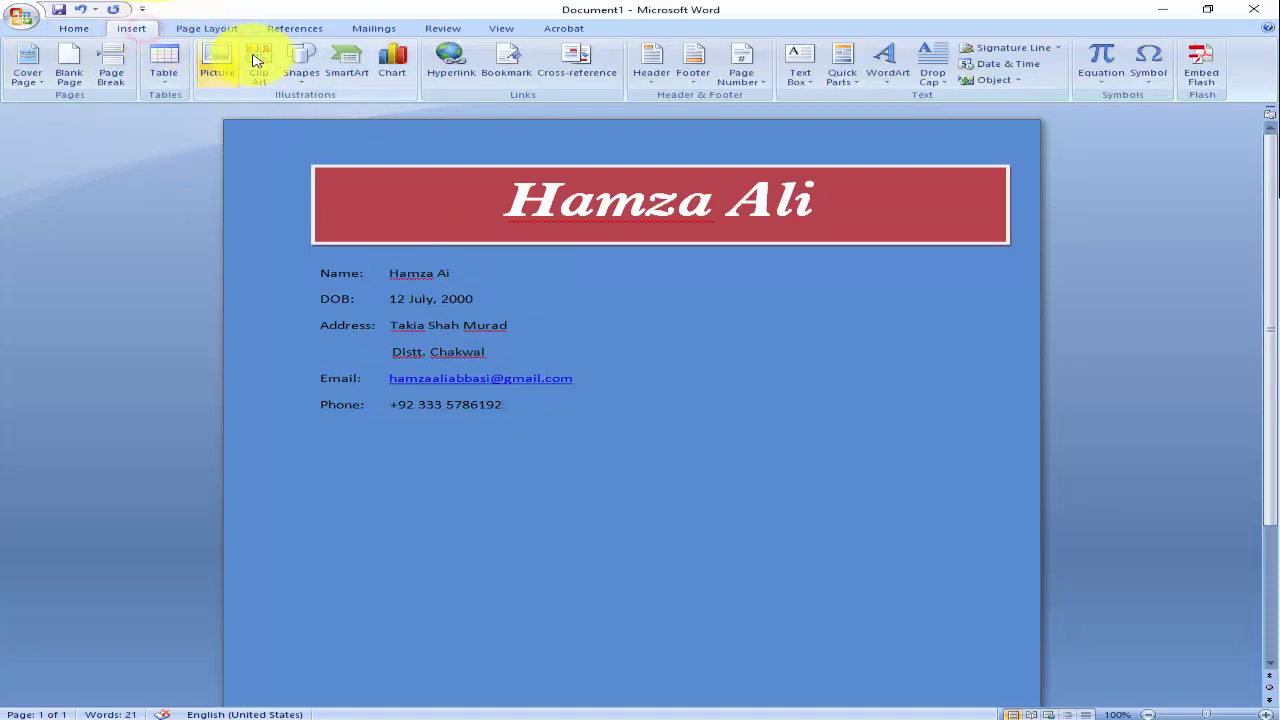
click(299, 60)
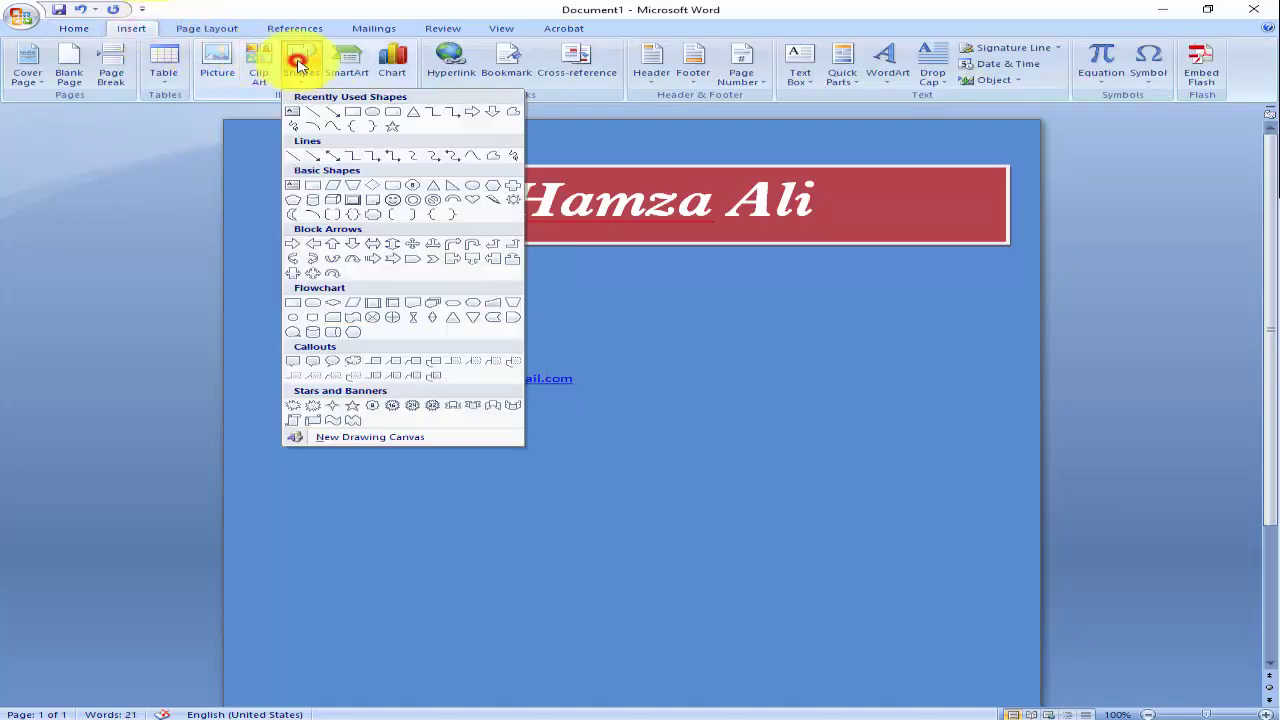
click(352, 117)
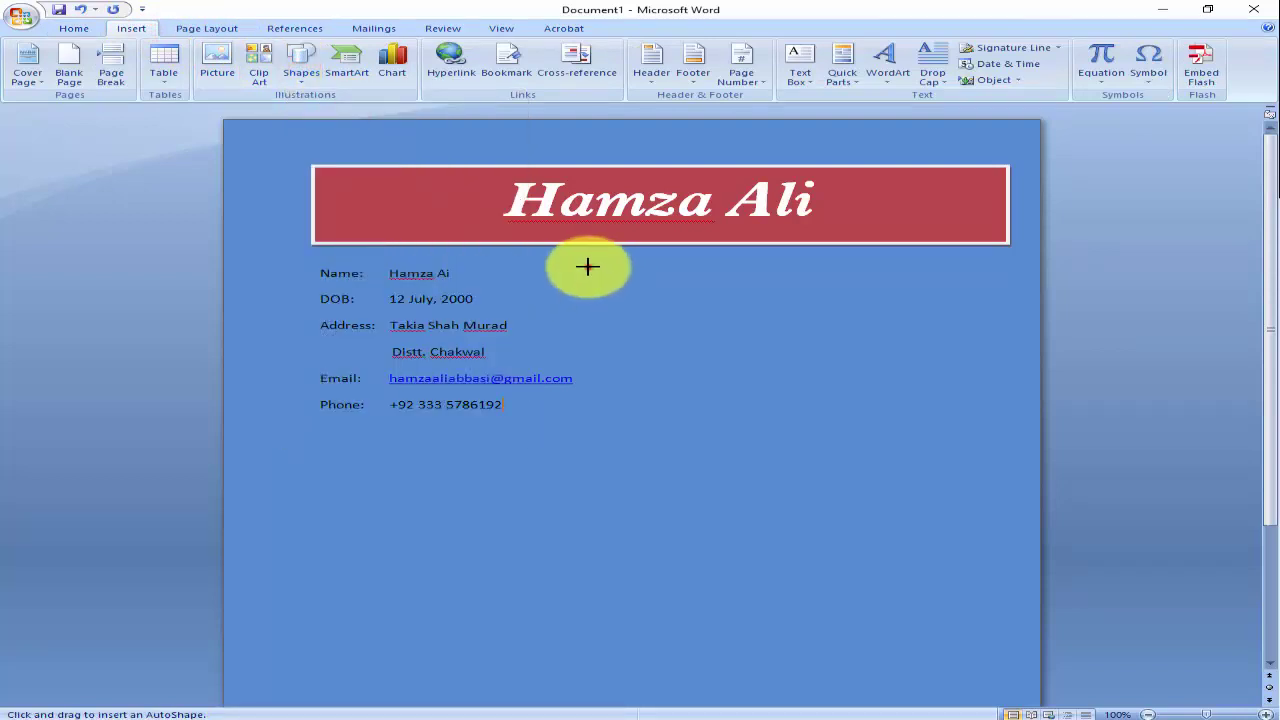
mouse_move(588, 267)
mouse_down()
mouse_move(587, 643)
mouse_move(592, 595)
mouse_up()
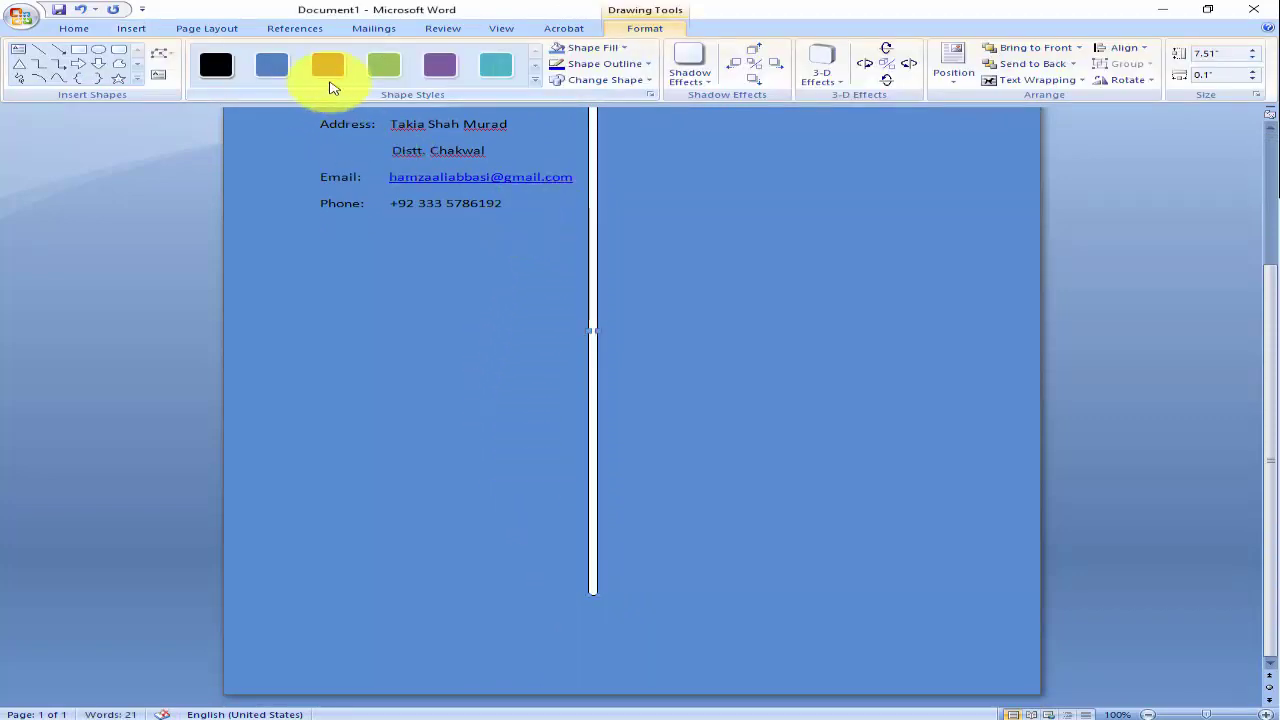
scroll(523, 194, up, 4)
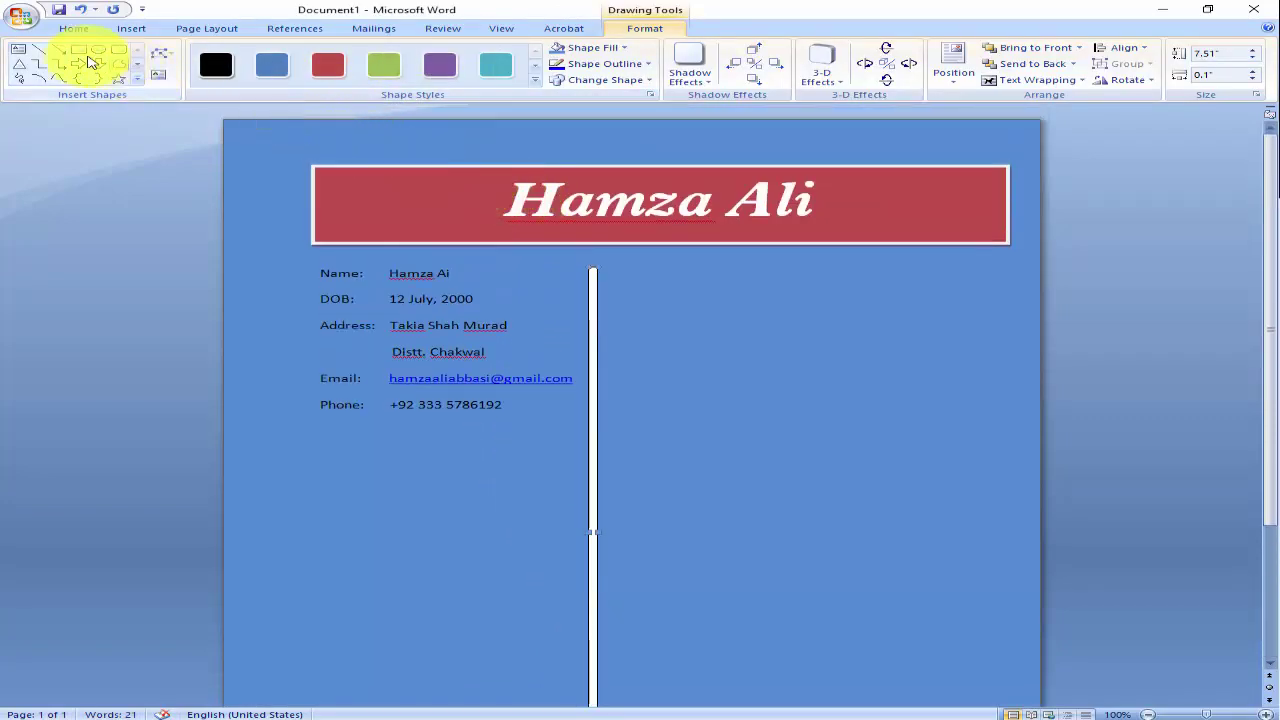
Set the divider line's Shape Outline to No Outline.
click(627, 70)
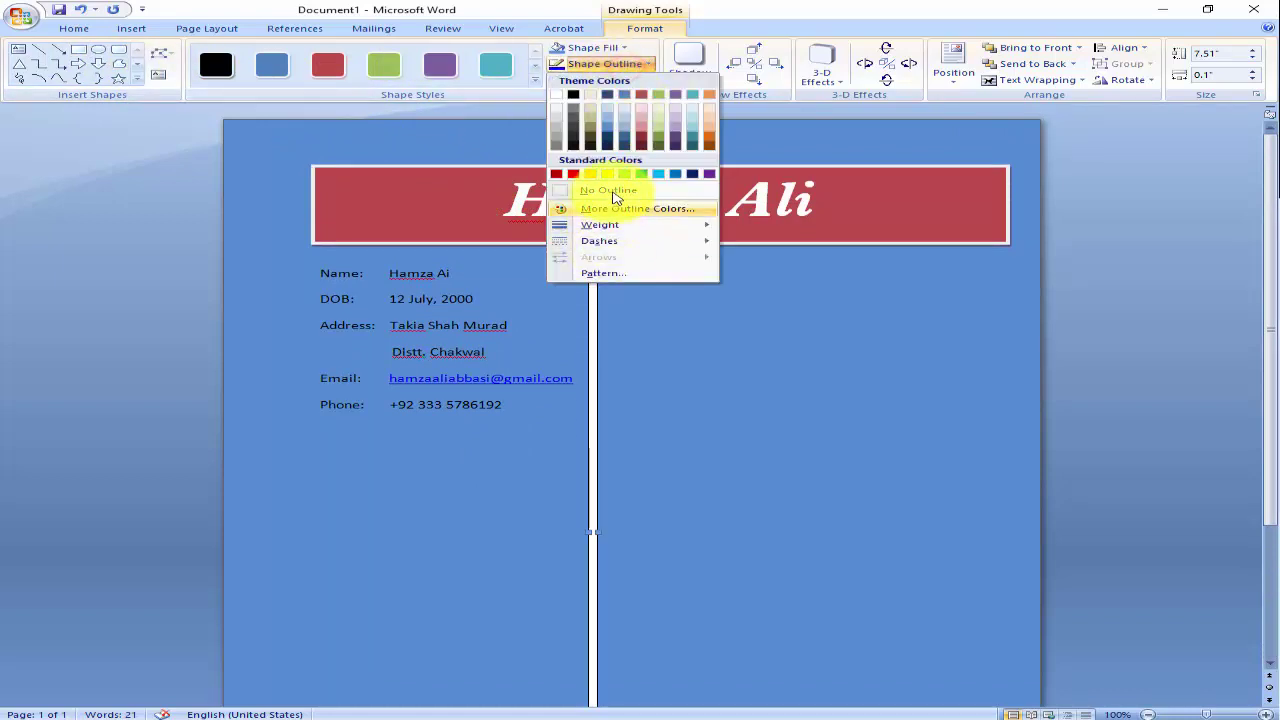
click(610, 189)
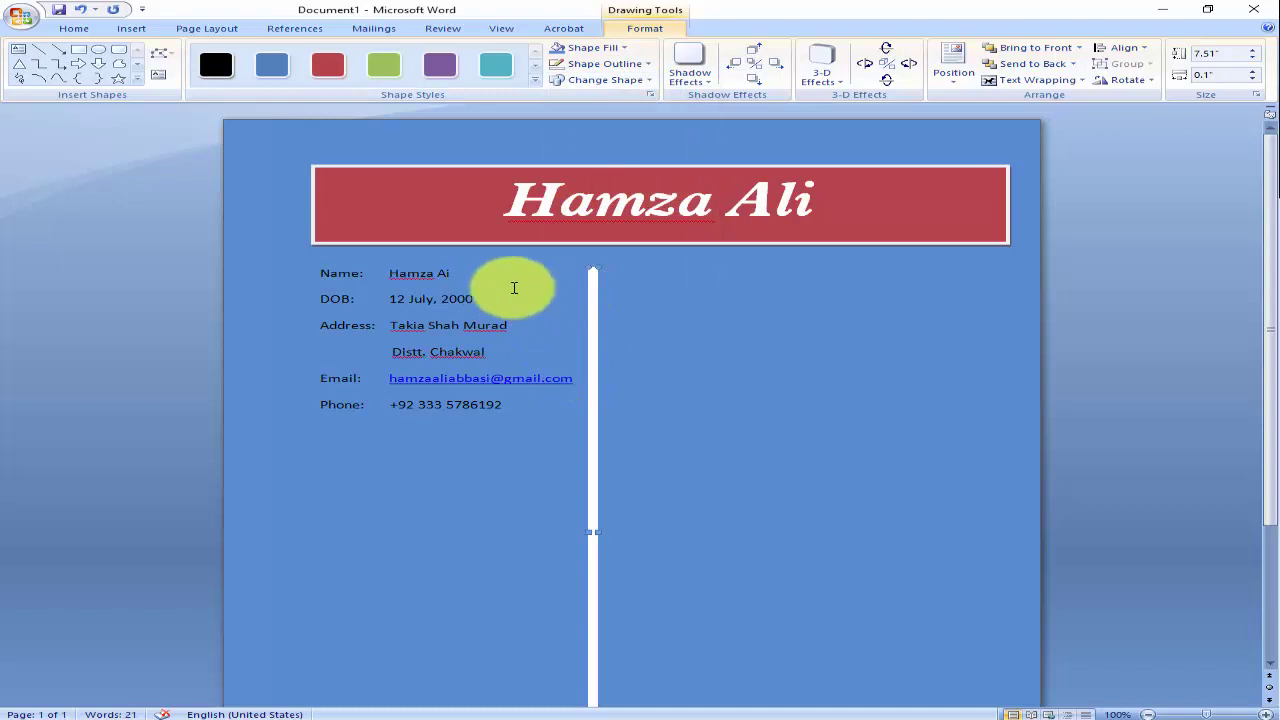
click(375, 321)
click(564, 351)
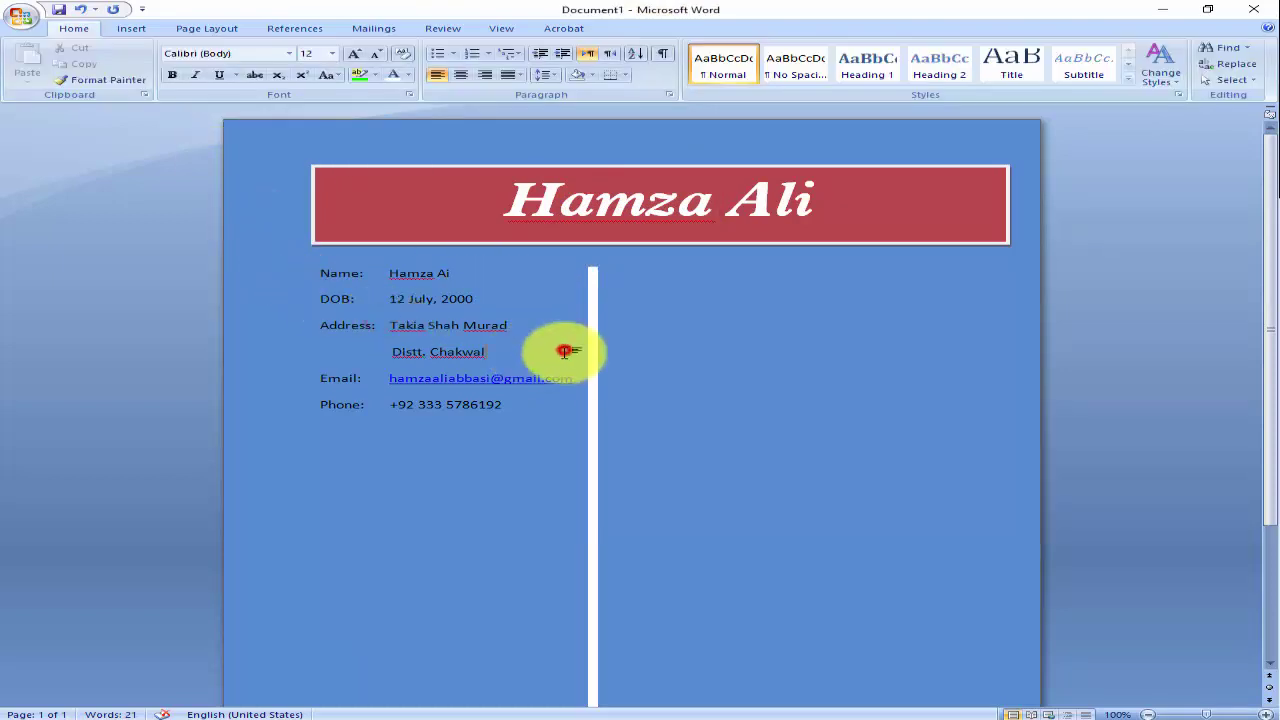
Reposition the white divider line beside the details and select the contact details list.
click(505, 406)
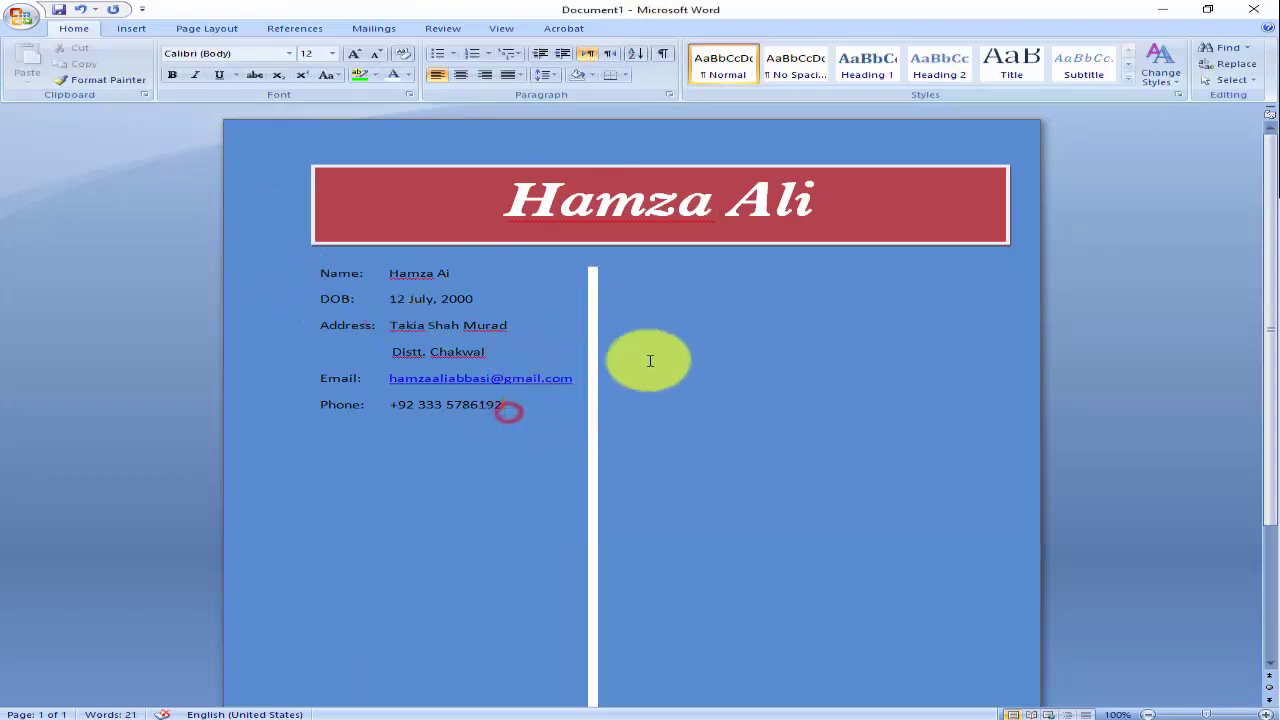
click(594, 341)
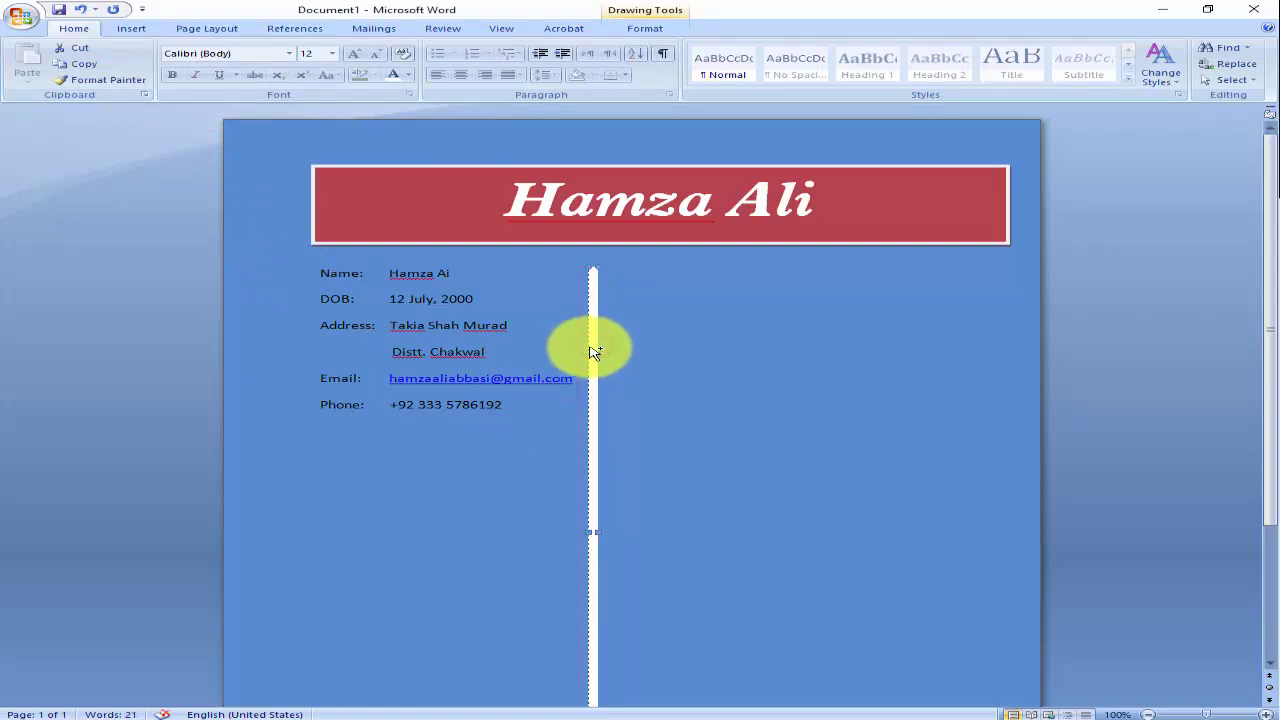
drag(593, 352, 594, 529)
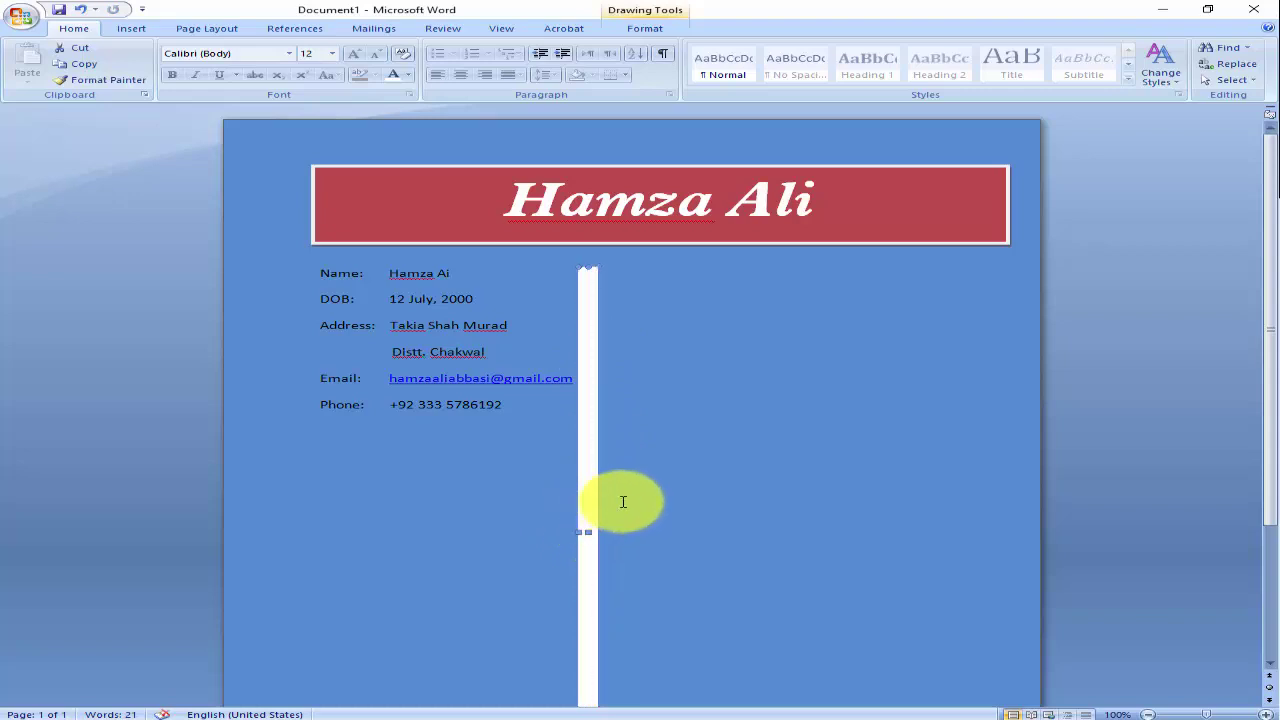
click(663, 423)
click(446, 461)
drag(505, 414, 304, 289)
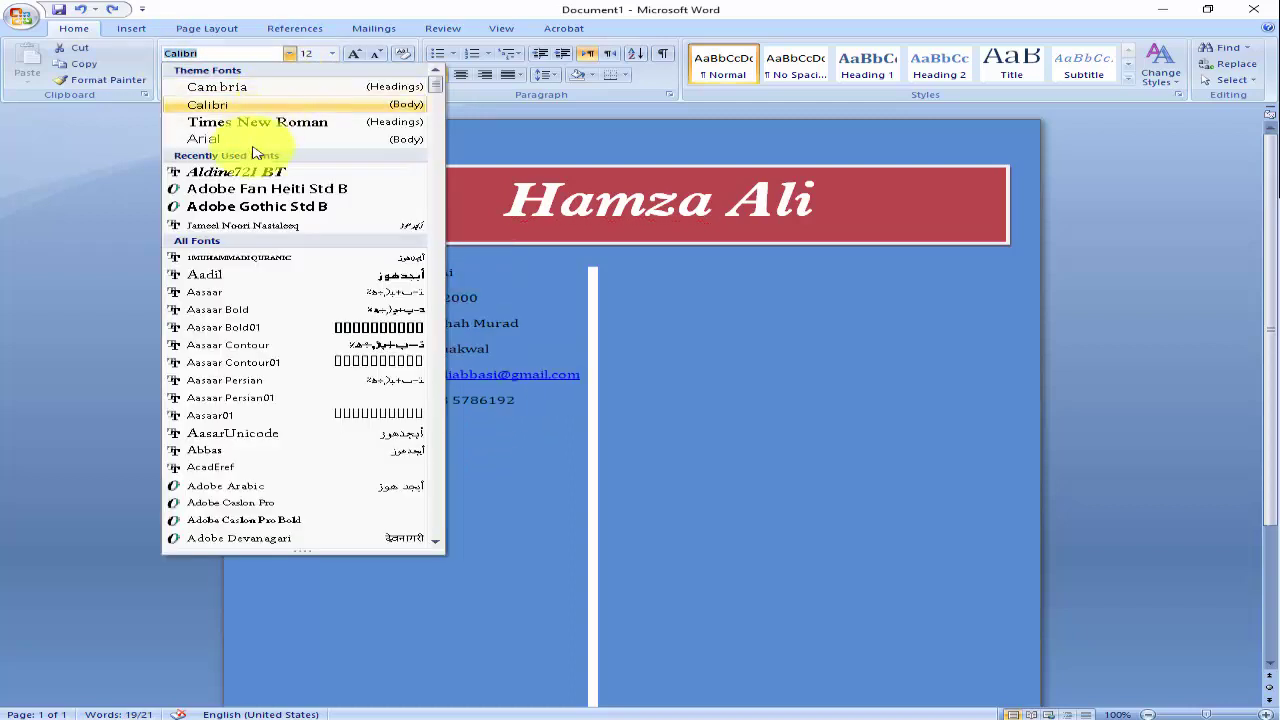
Format the selected contact details in white Times New Roman.
click(256, 122)
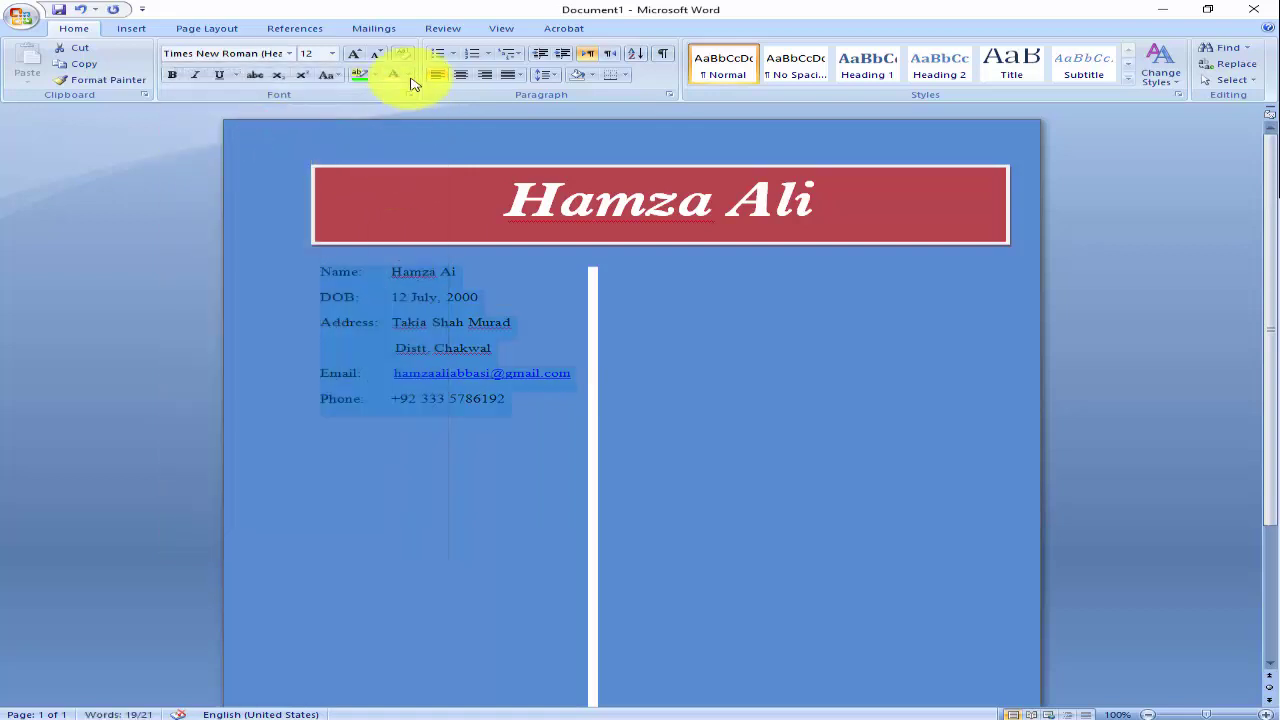
click(395, 79)
click(657, 332)
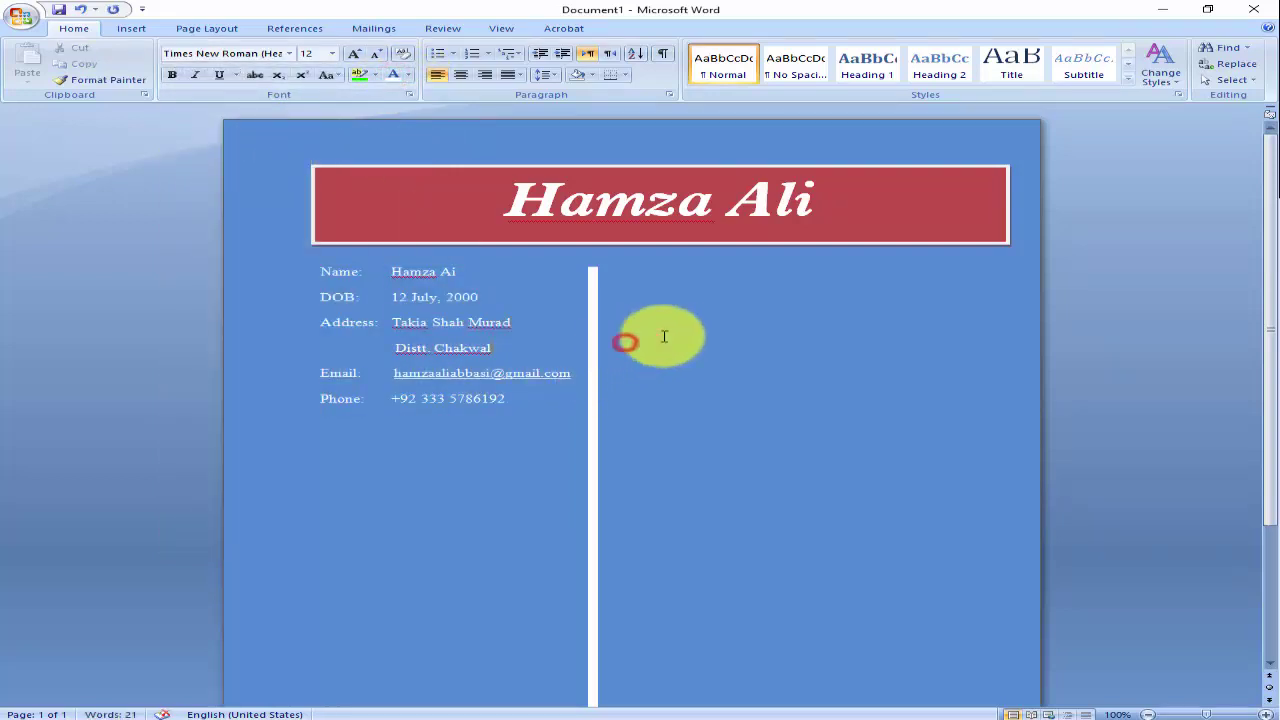
click(131, 28)
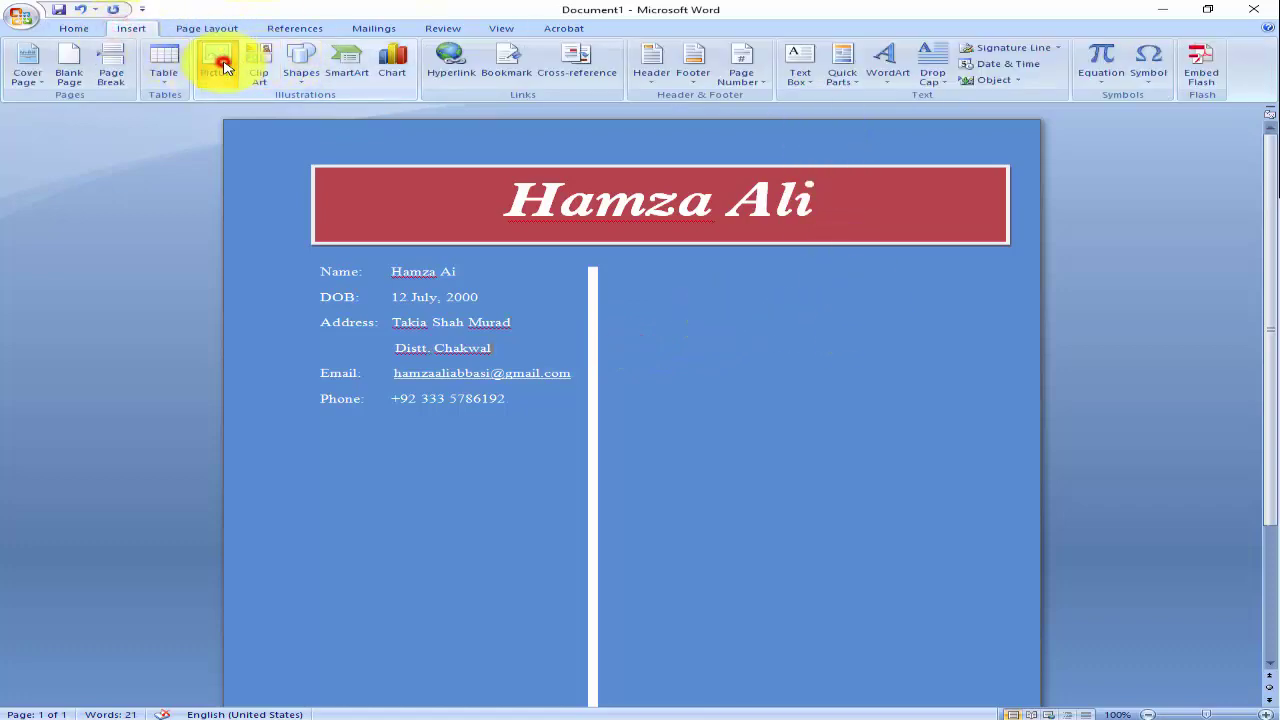
Insert the bst photo from Local Disk (D:) as a picture.
click(222, 64)
click(177, 42)
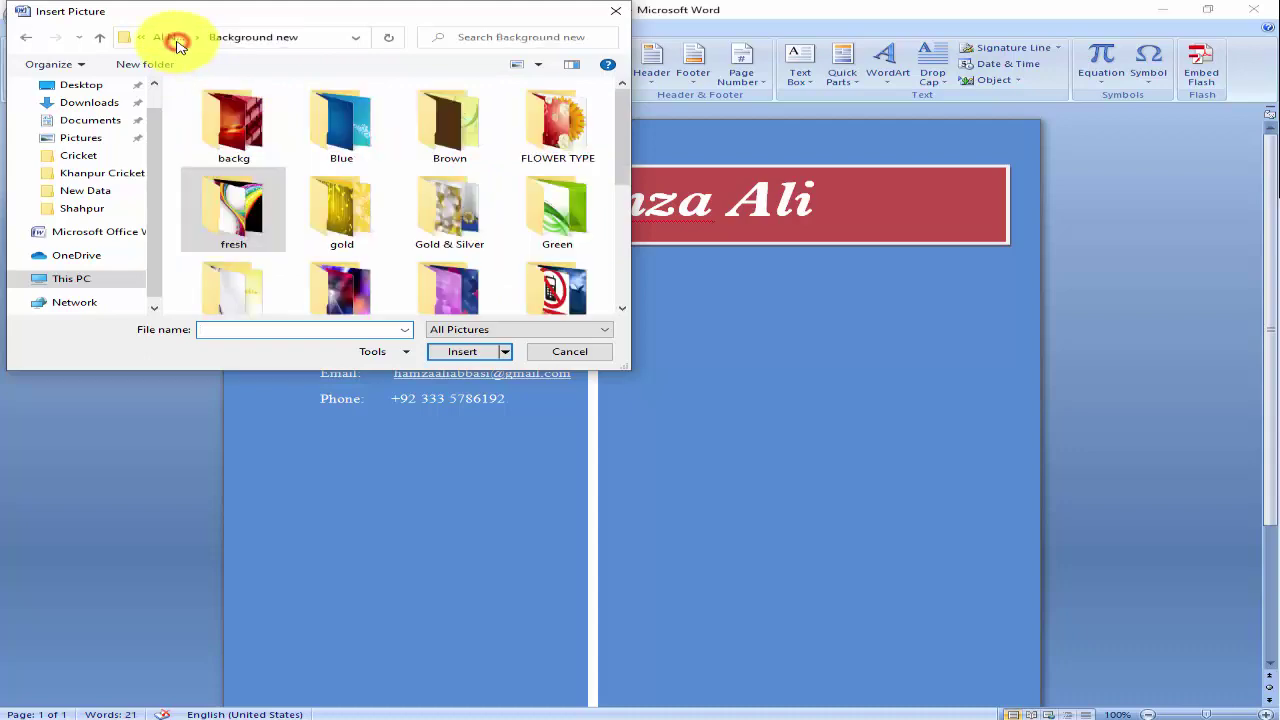
click(165, 40)
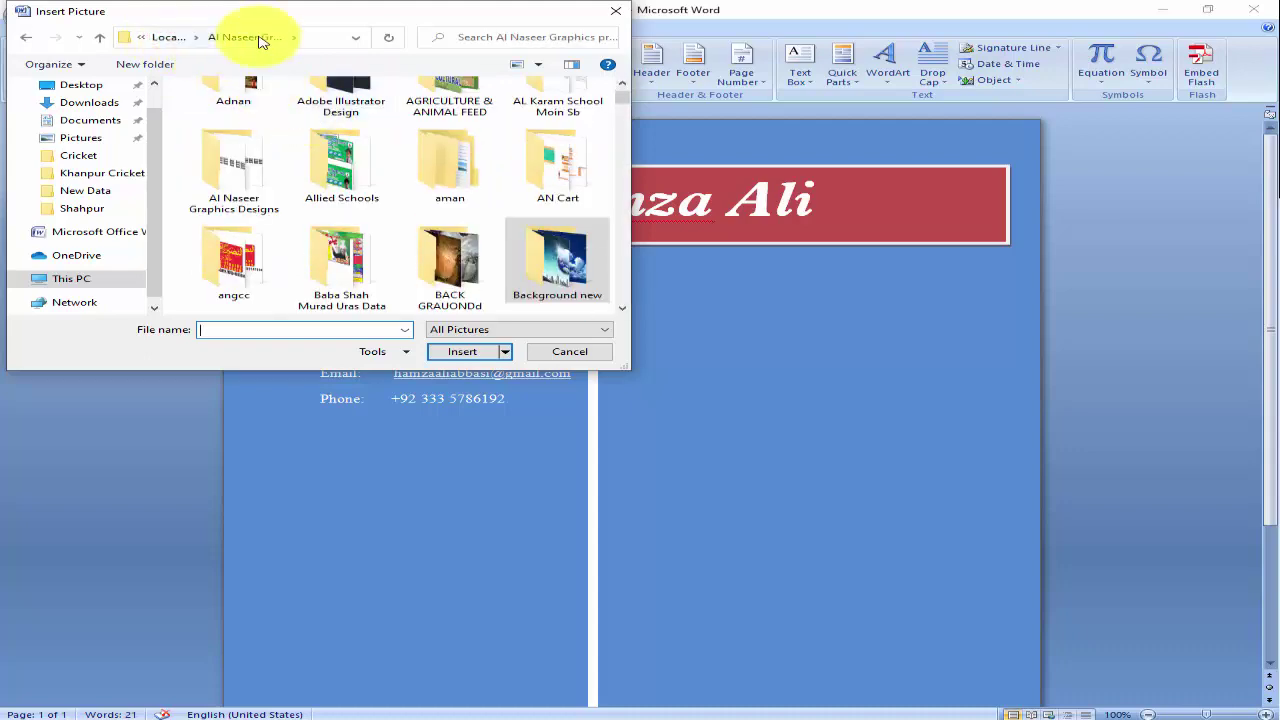
click(168, 37)
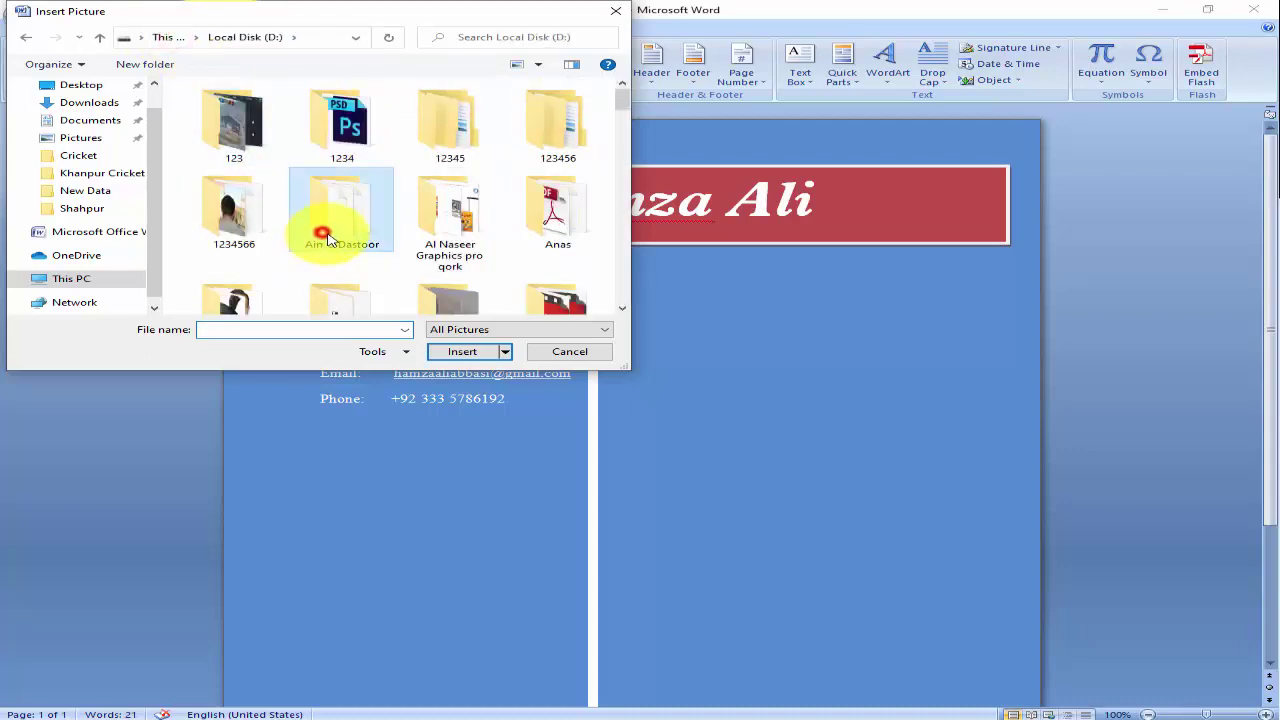
scroll(330, 240, down, 5)
scroll(337, 244, down, 5)
scroll(335, 230, down, 2)
scroll(327, 195, up, 3)
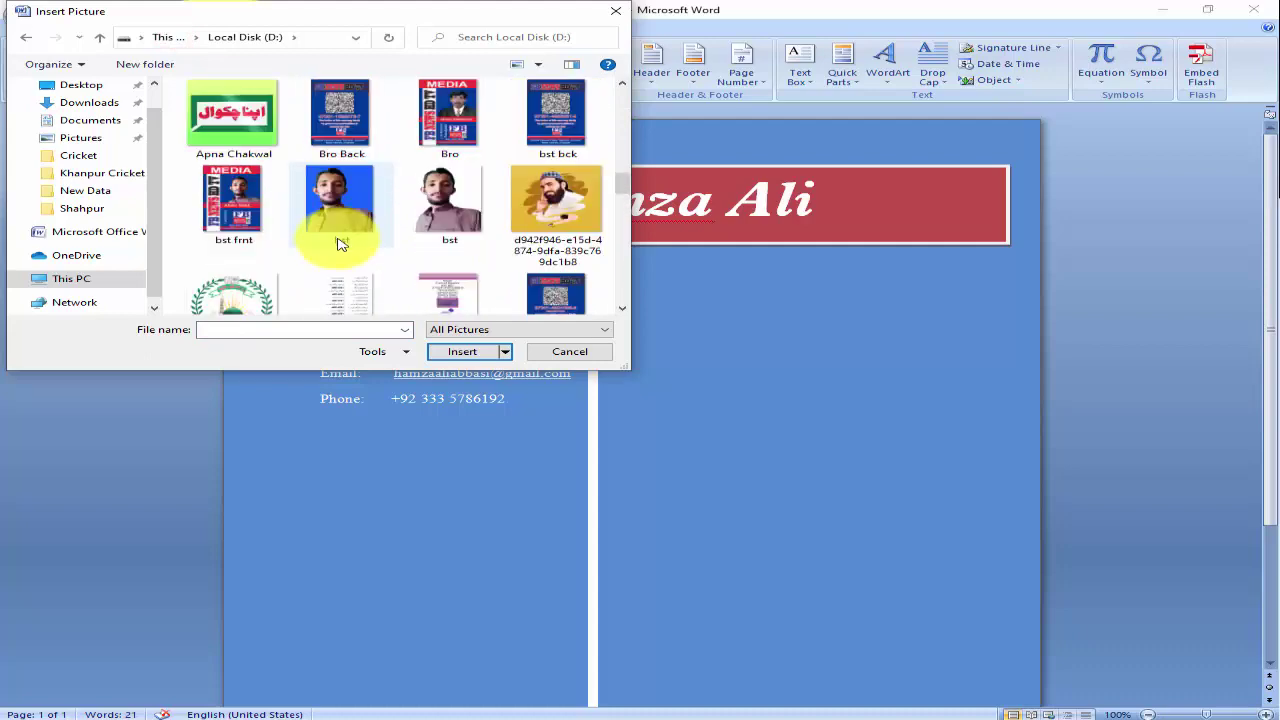
double_click(327, 193)
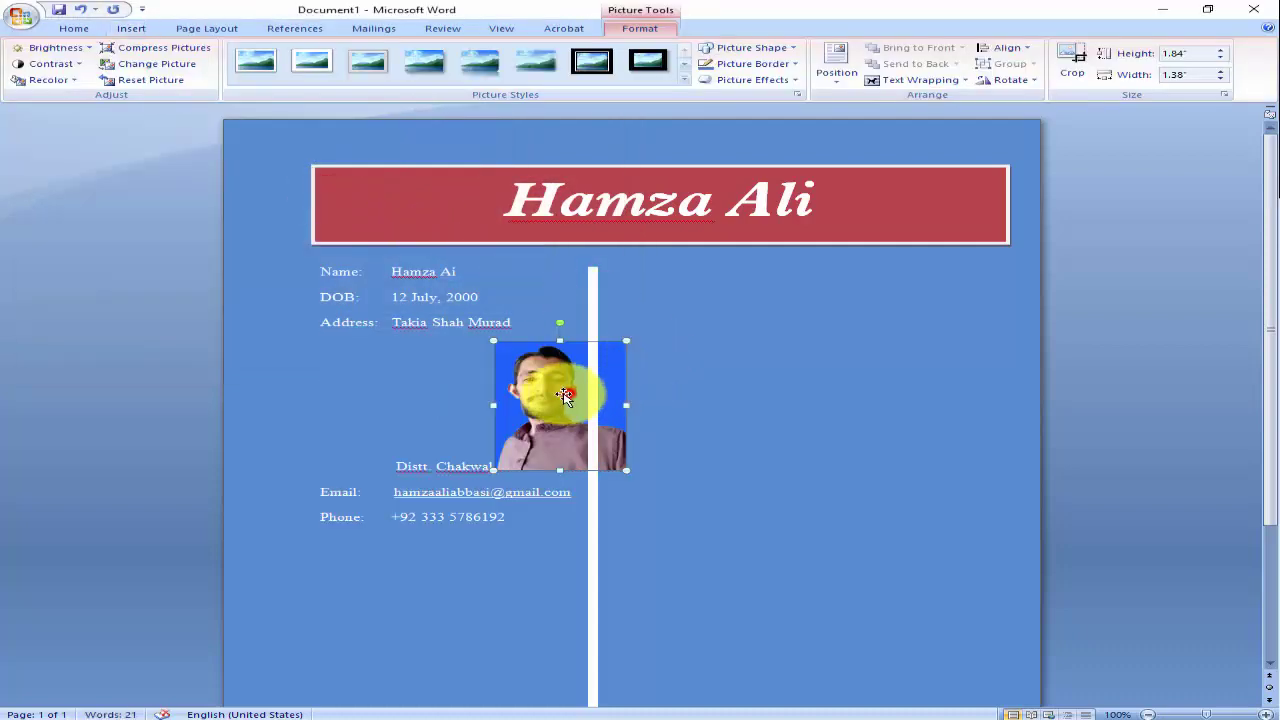
Position the photo top-right with text wrapping, just below the red name banner.
mouse_move(545, 399)
mouse_down()
mouse_move(812, 358)
mouse_move(565, 374)
mouse_up()
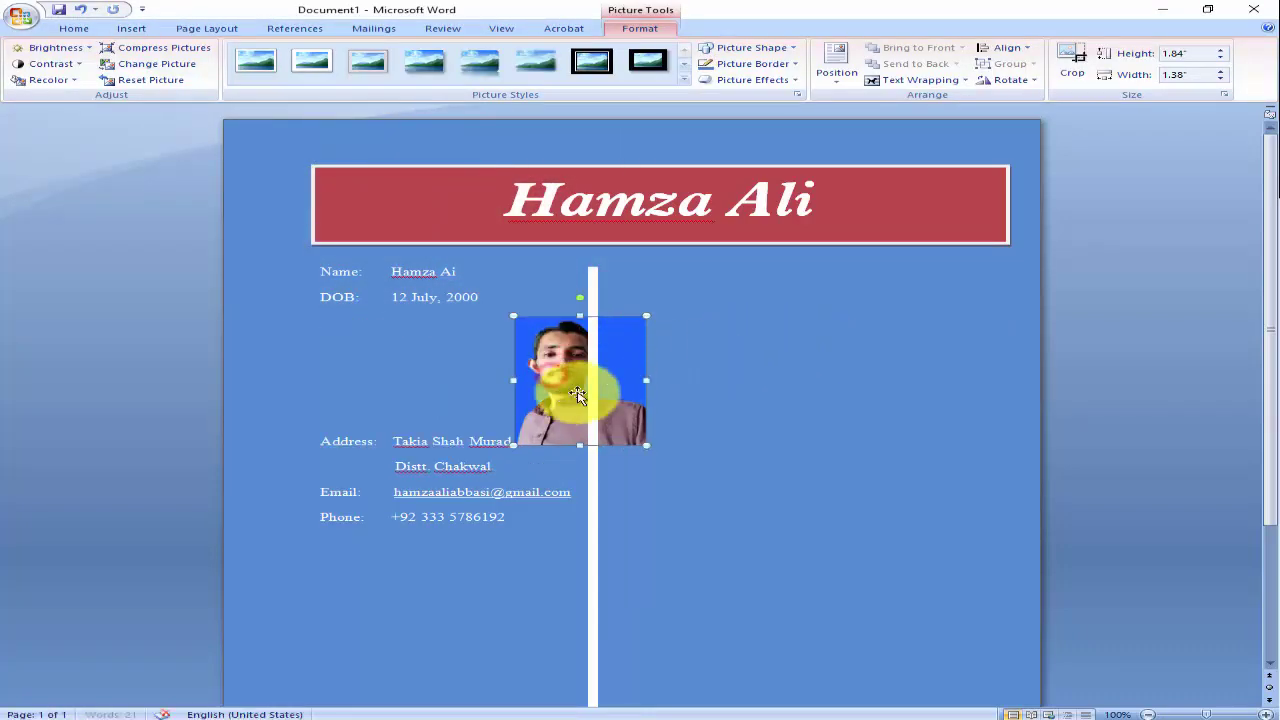
drag(648, 379, 751, 334)
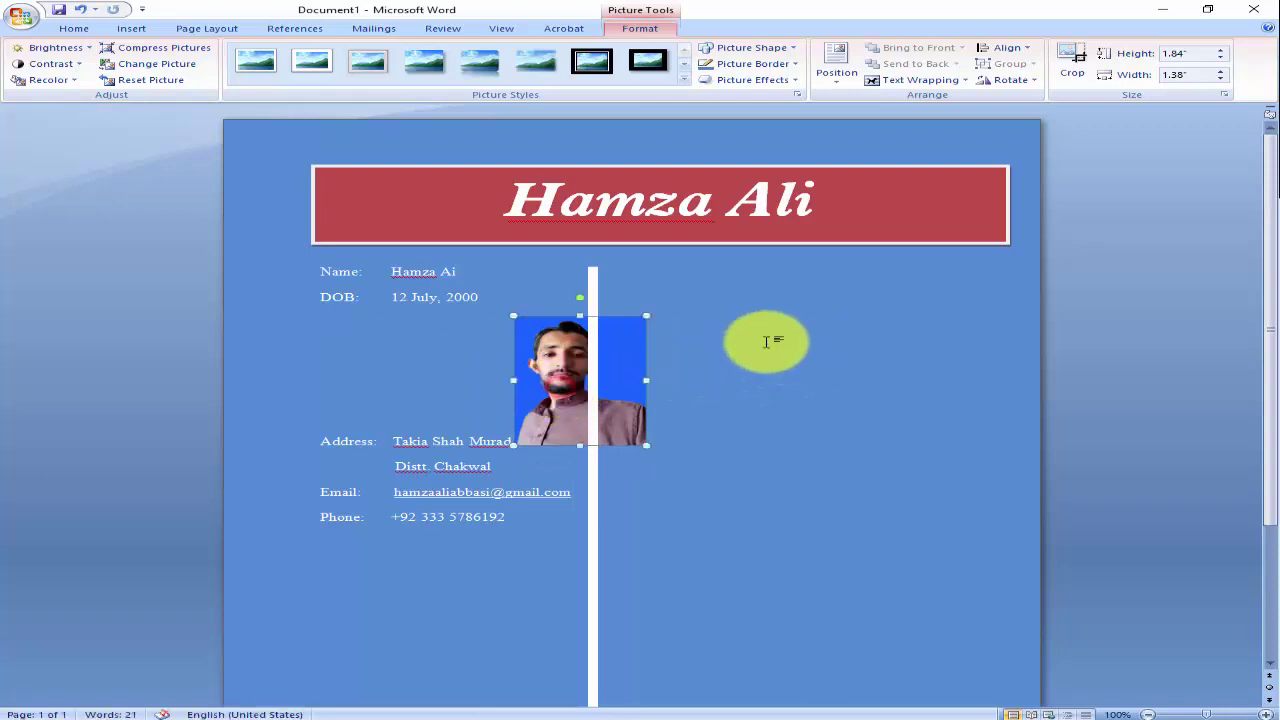
click(838, 58)
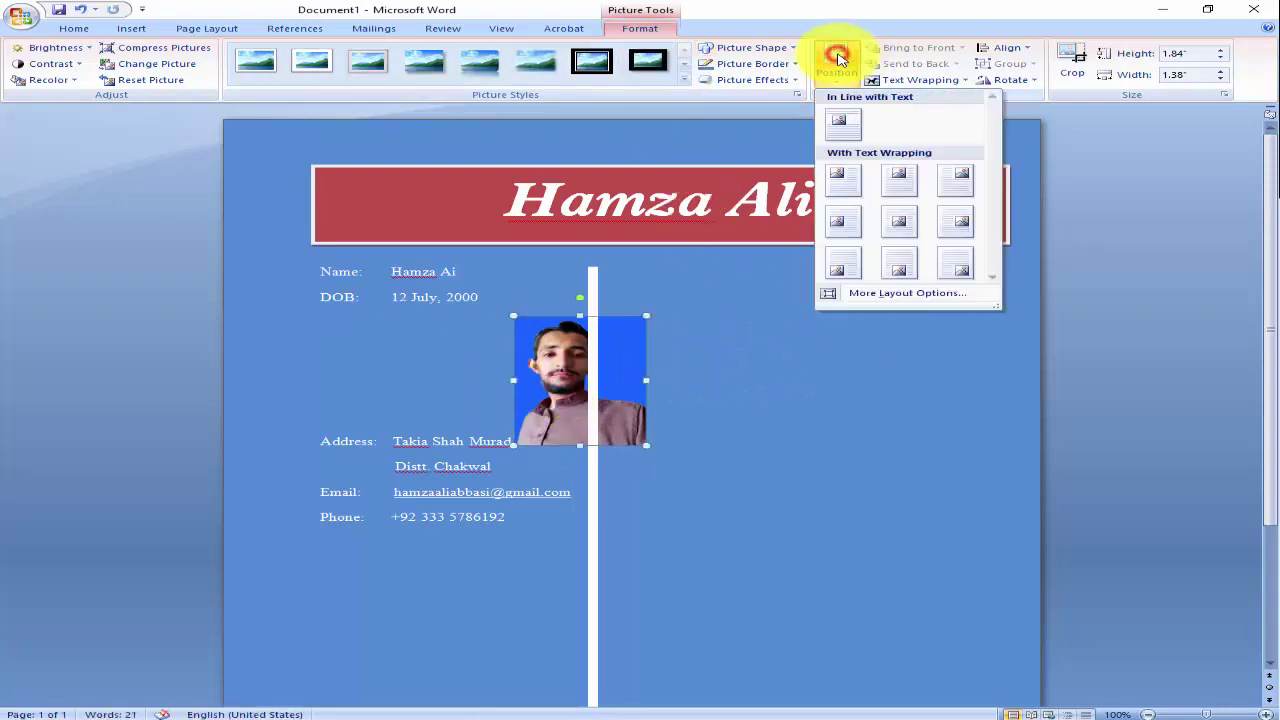
click(945, 180)
mouse_move(894, 294)
mouse_down()
mouse_move(903, 265)
mouse_move(922, 315)
mouse_up()
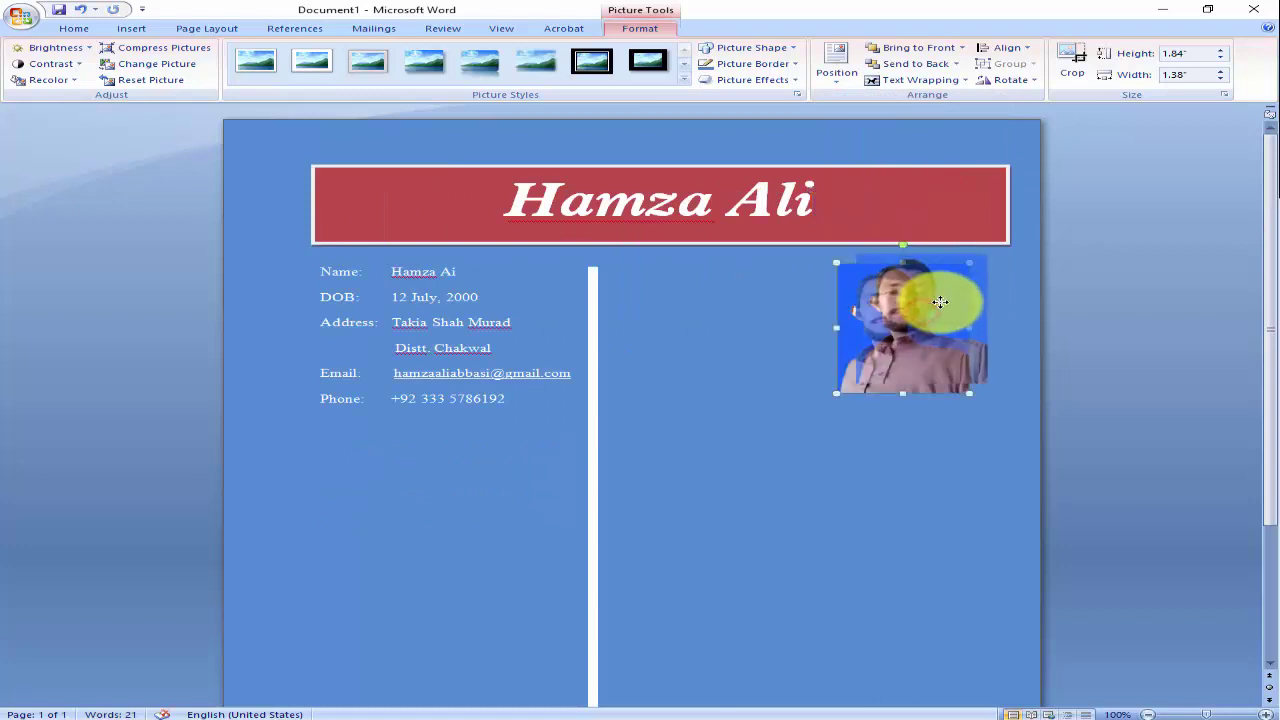
click(836, 60)
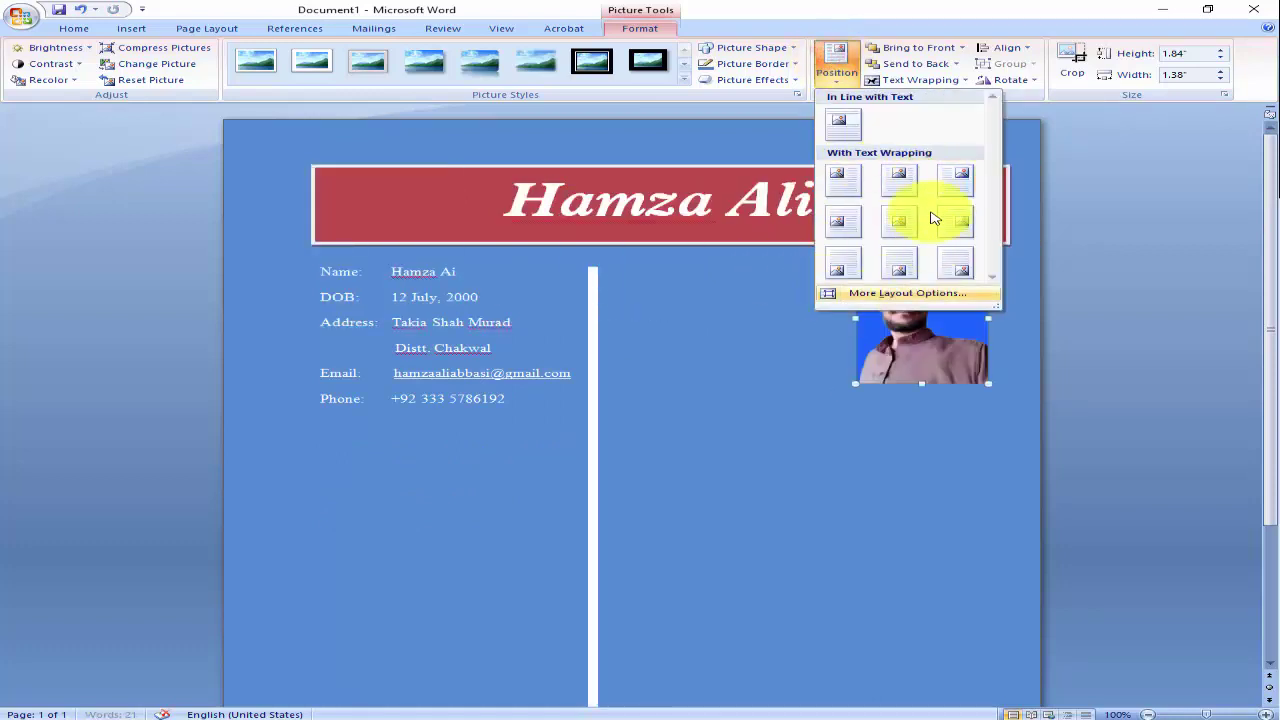
click(950, 186)
drag(898, 263, 925, 327)
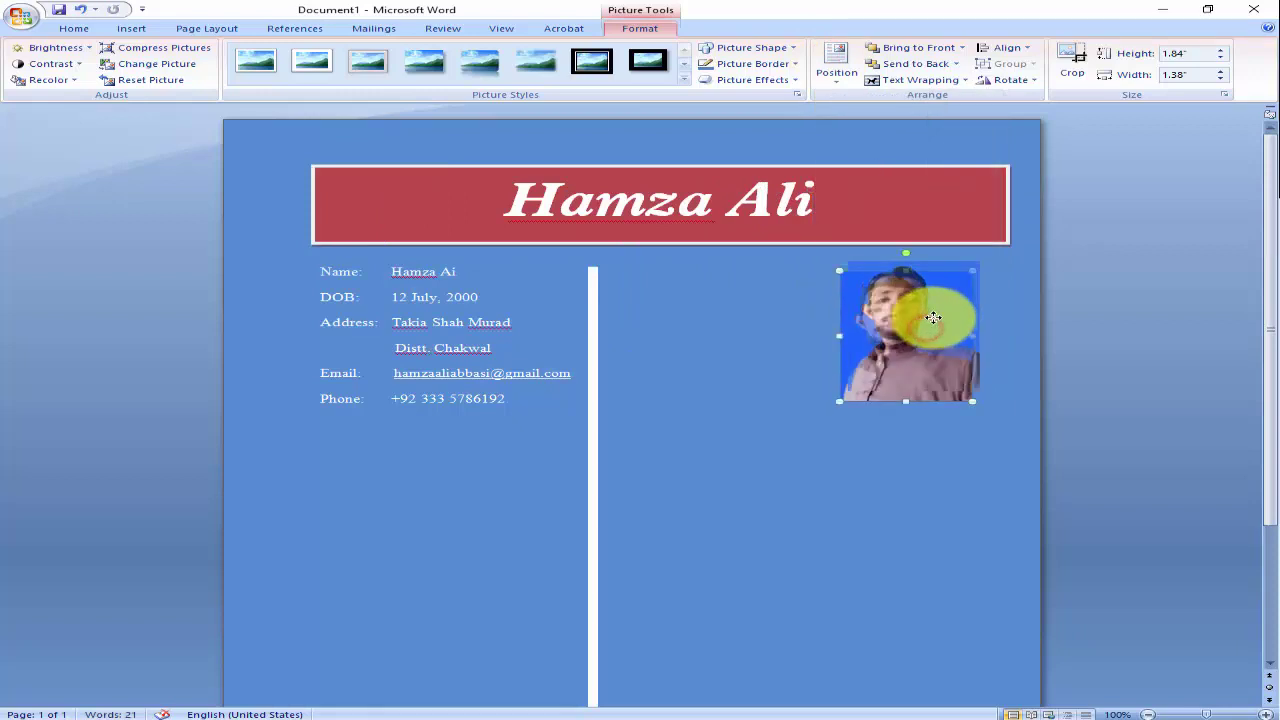
drag(925, 327, 933, 317)
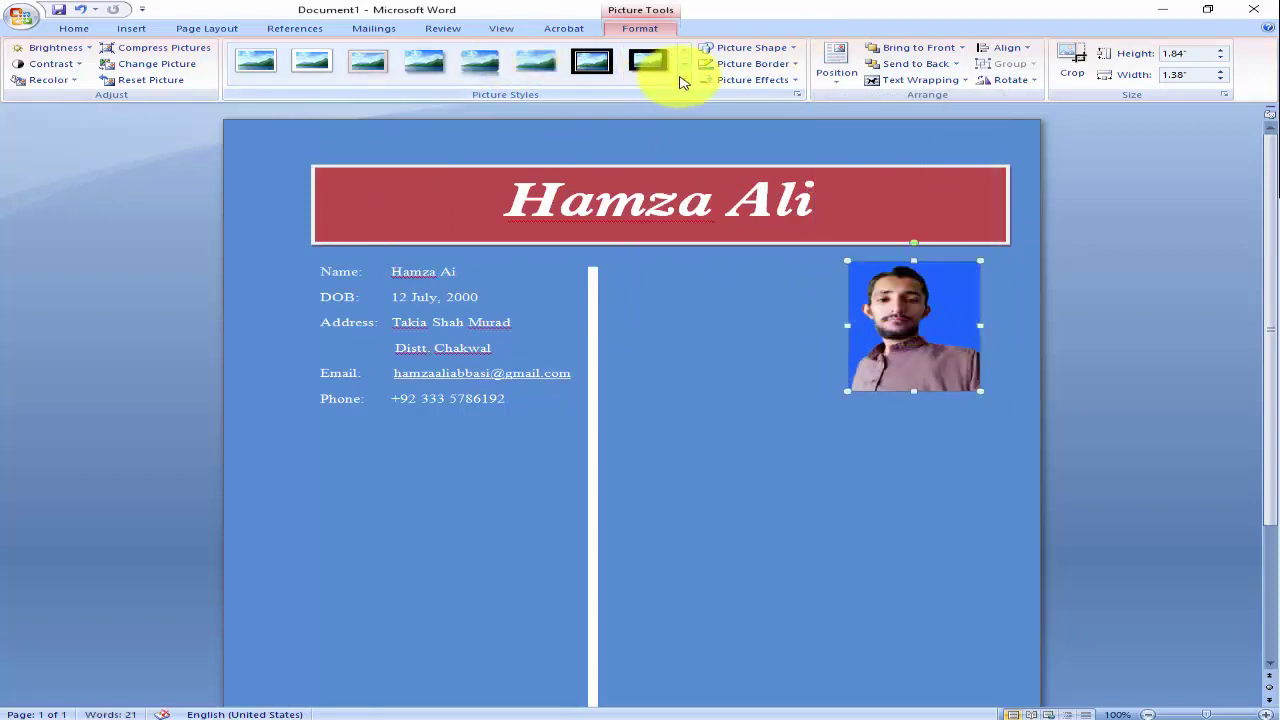
click(684, 80)
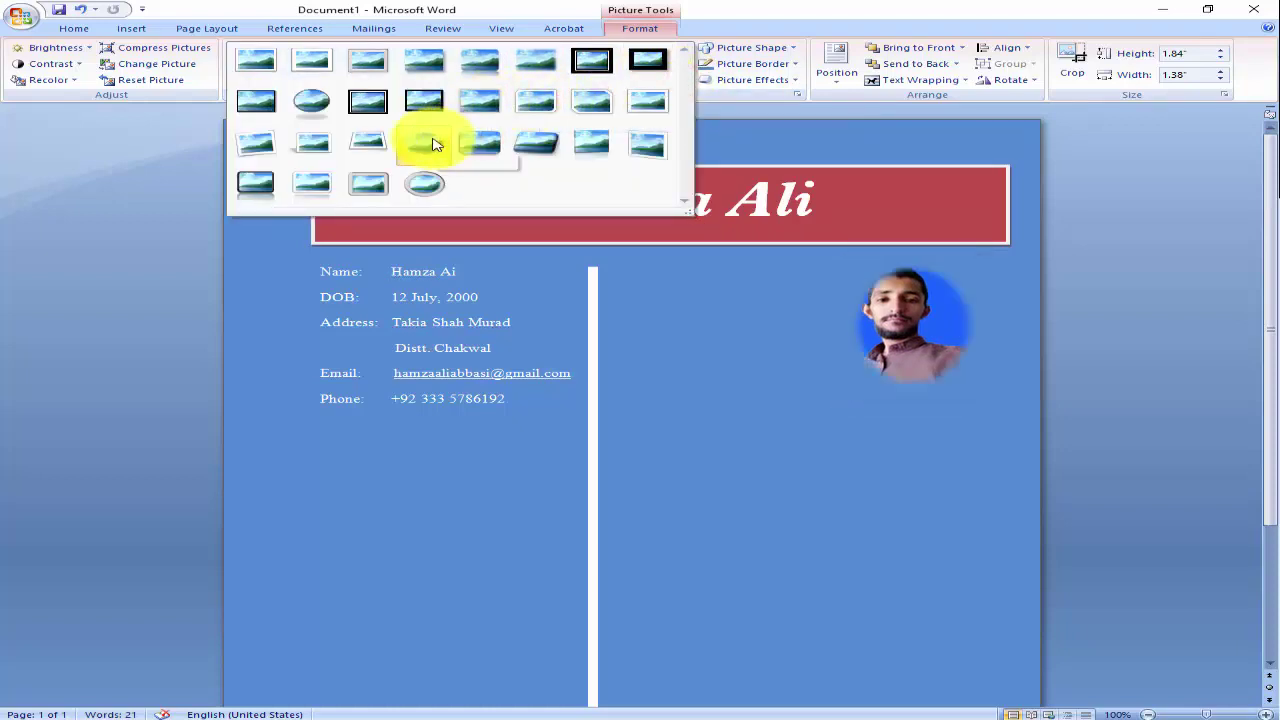
Apply Bevel Rectangle style, shrink the photo to 1.56 by 1.17 inches, move it top-left.
click(486, 150)
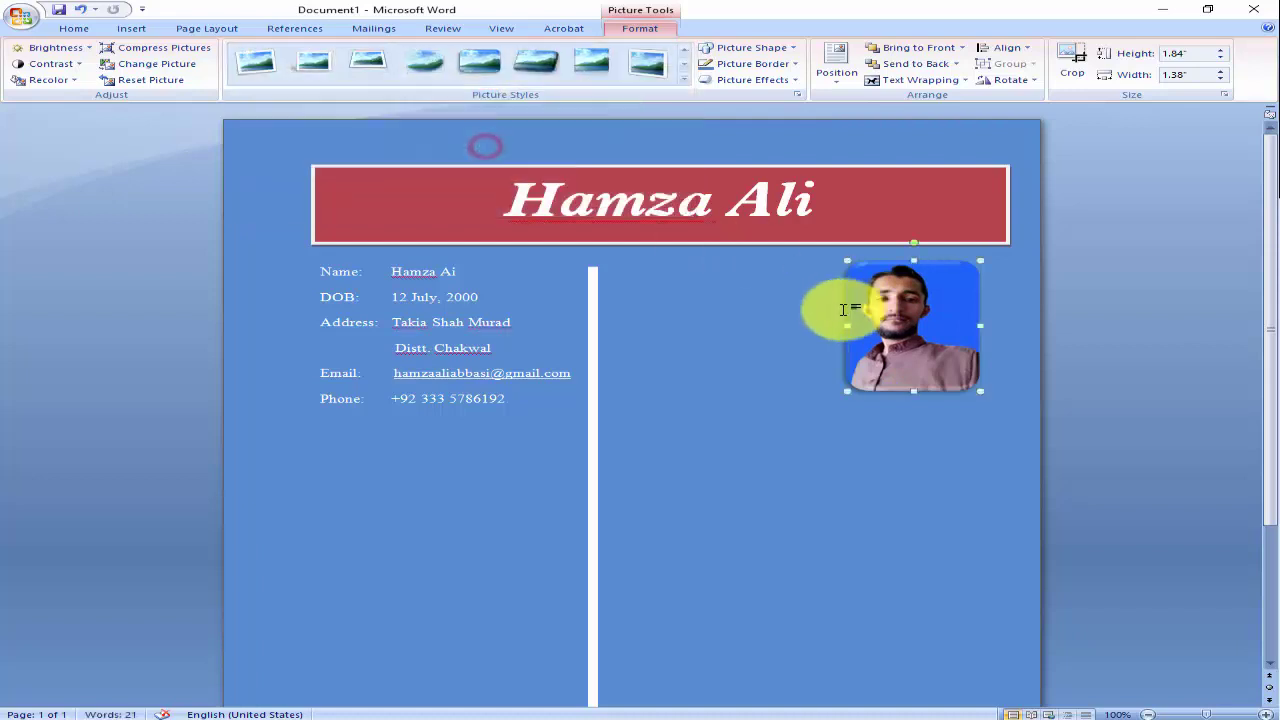
click(771, 307)
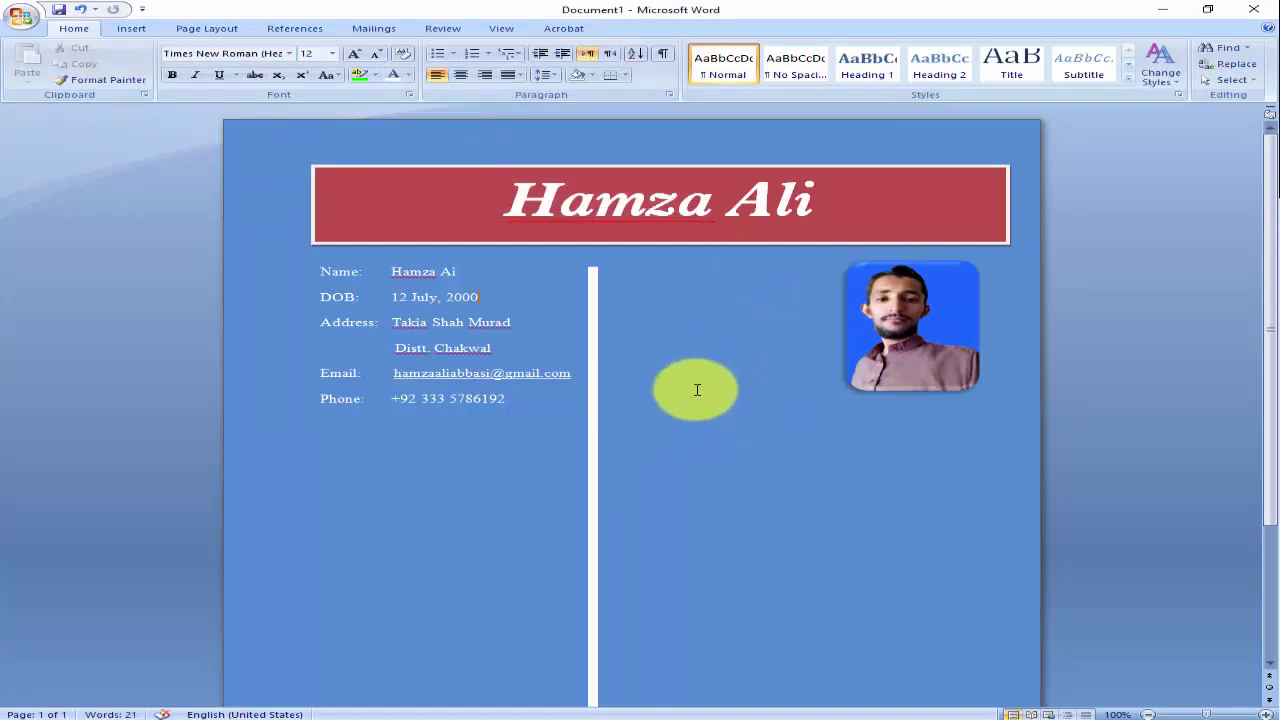
click(921, 331)
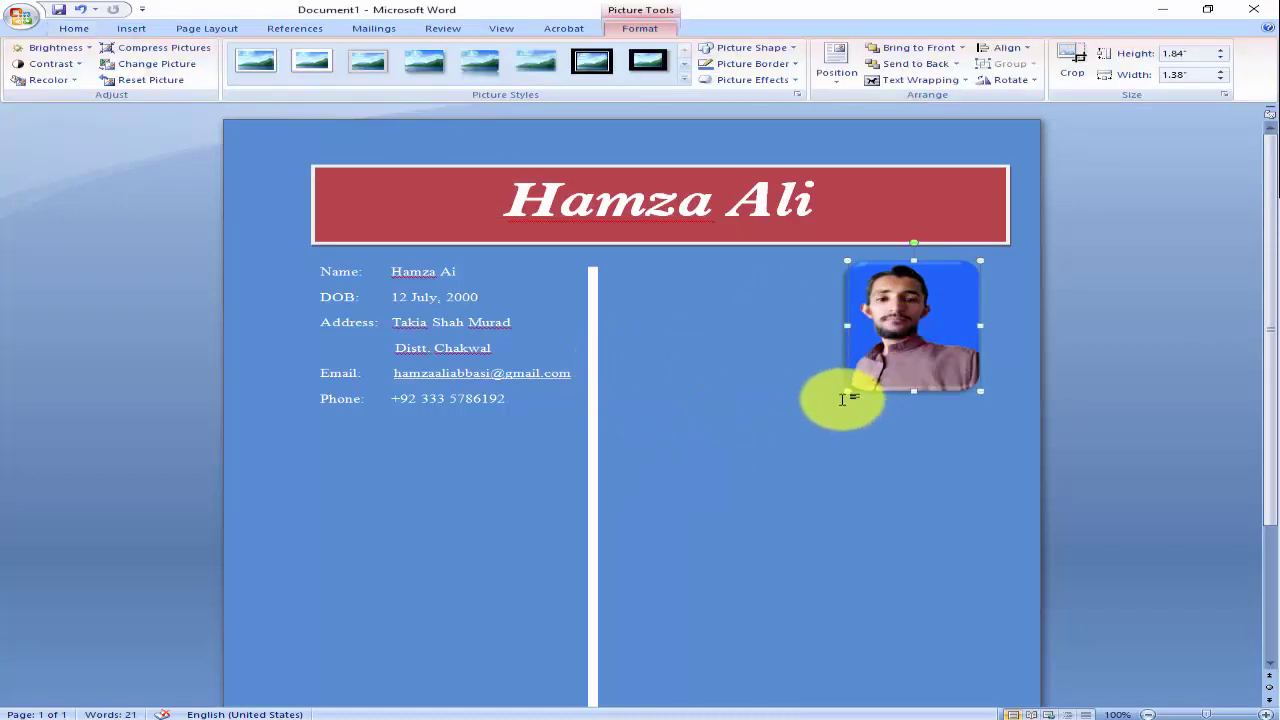
drag(845, 393, 866, 372)
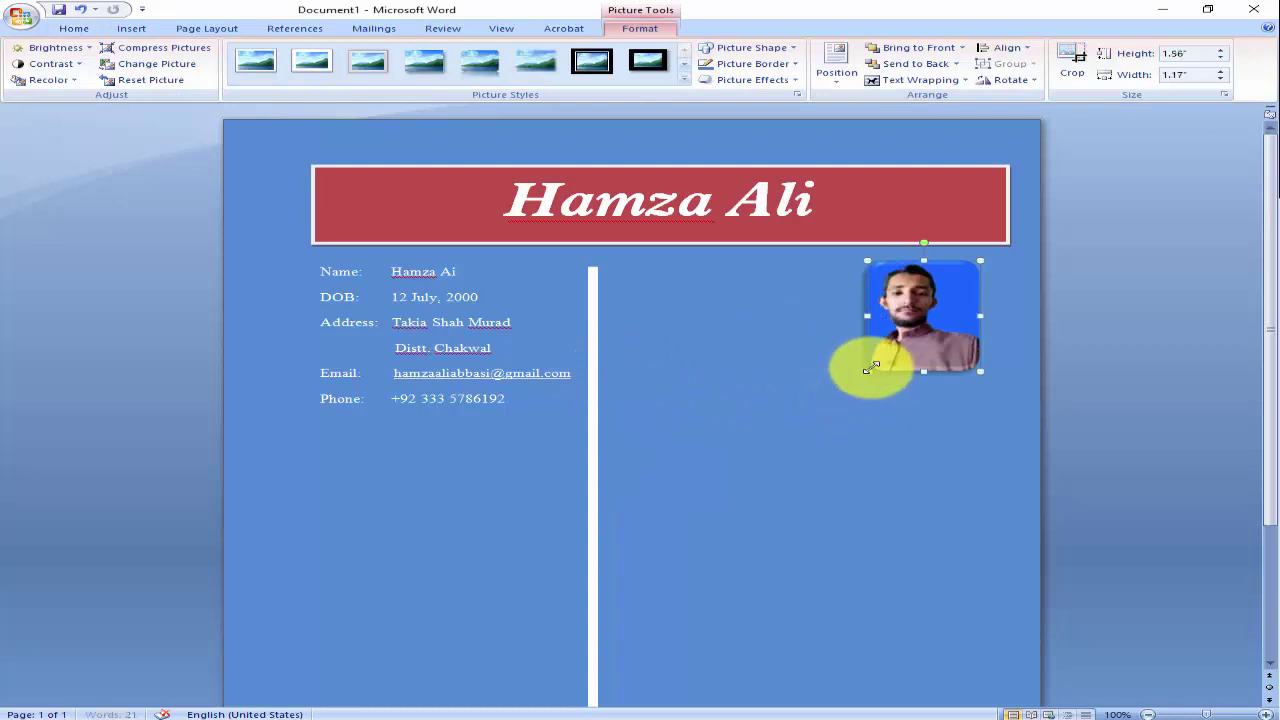
drag(930, 318, 380, 188)
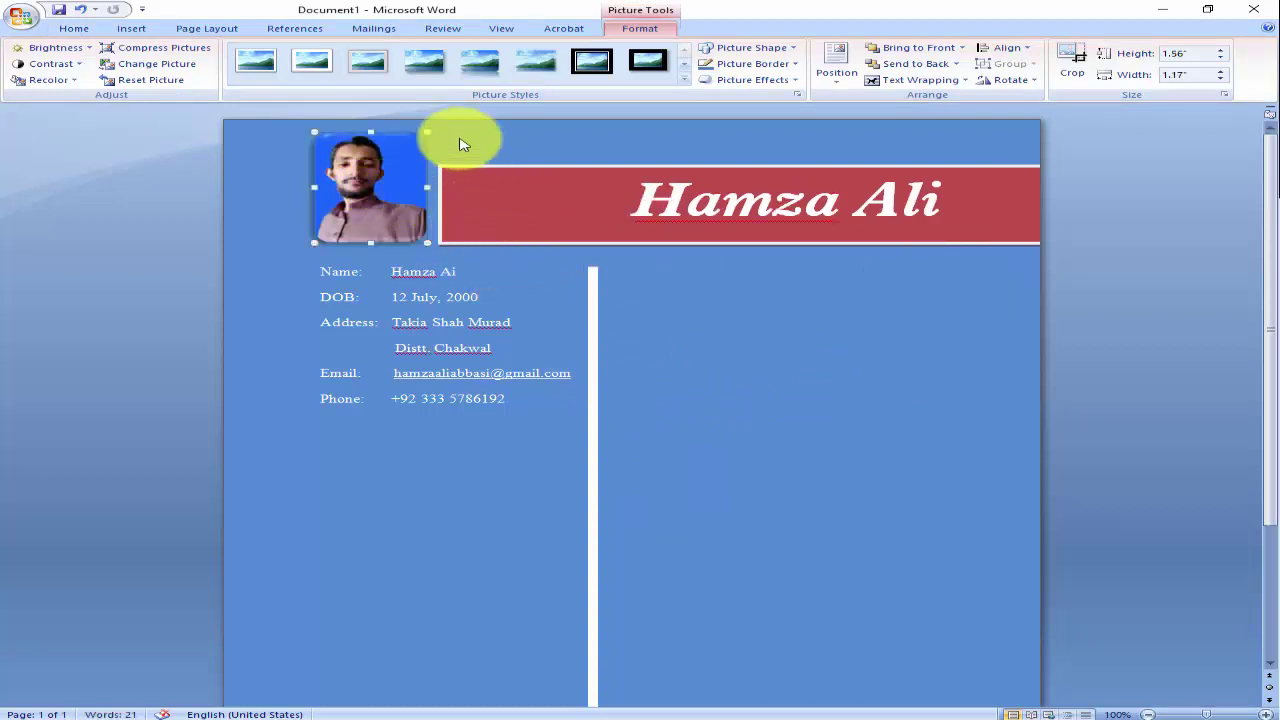
click(508, 205)
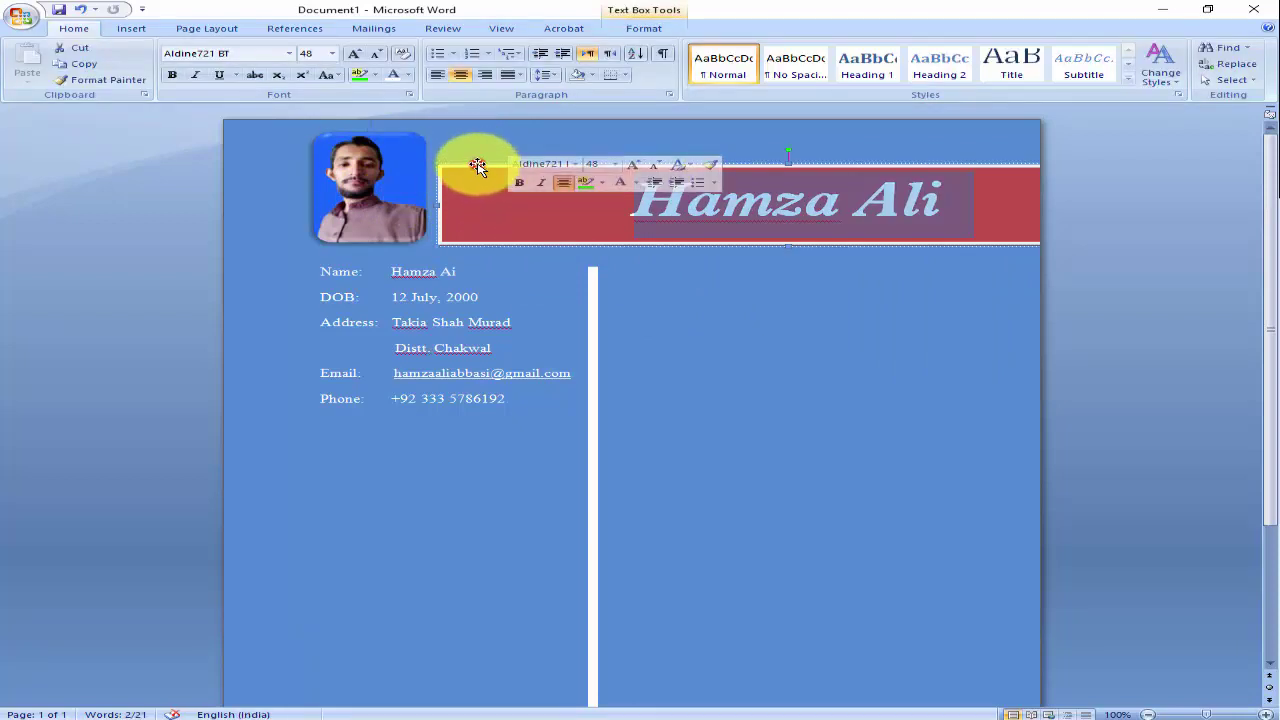
click(396, 160)
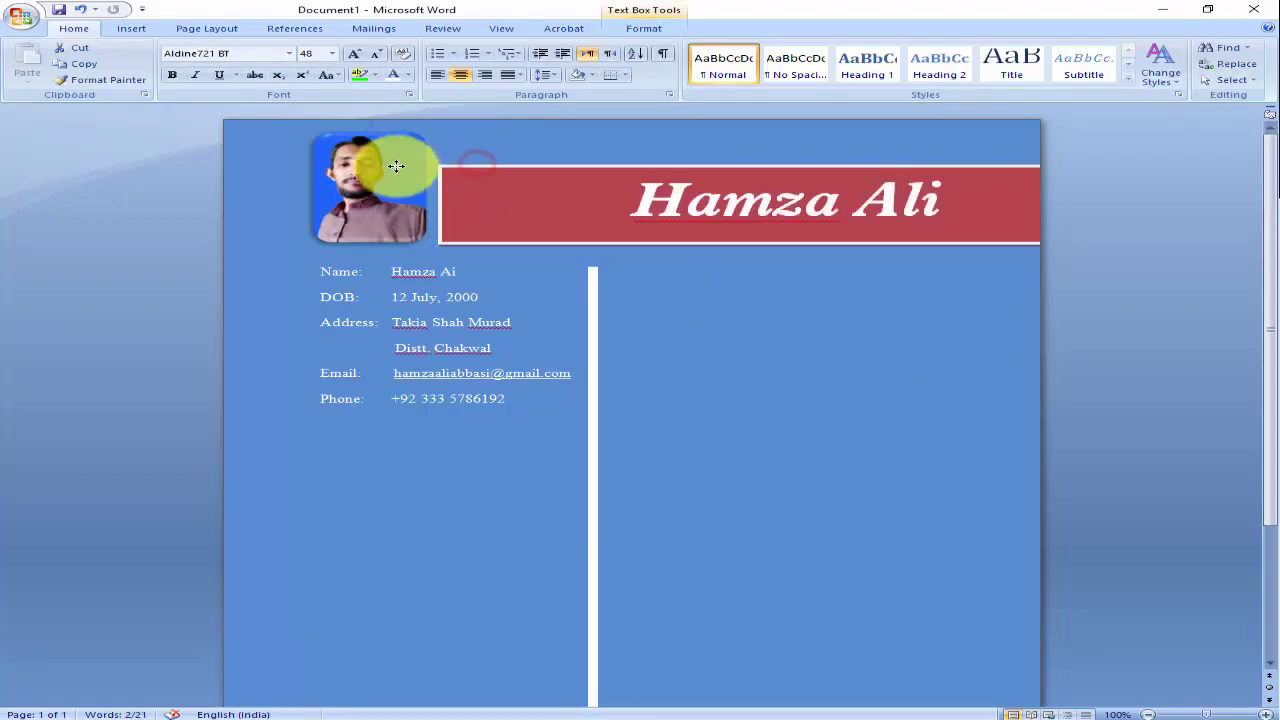
click(472, 166)
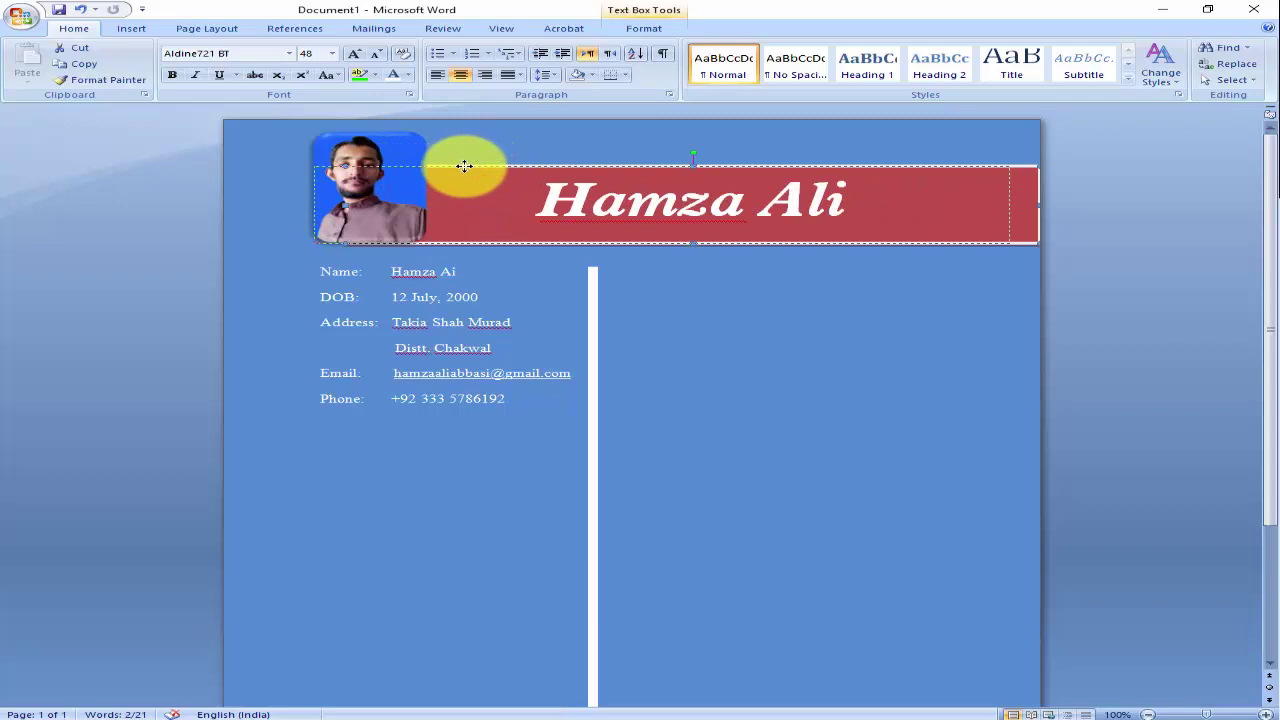
drag(464, 166, 466, 166)
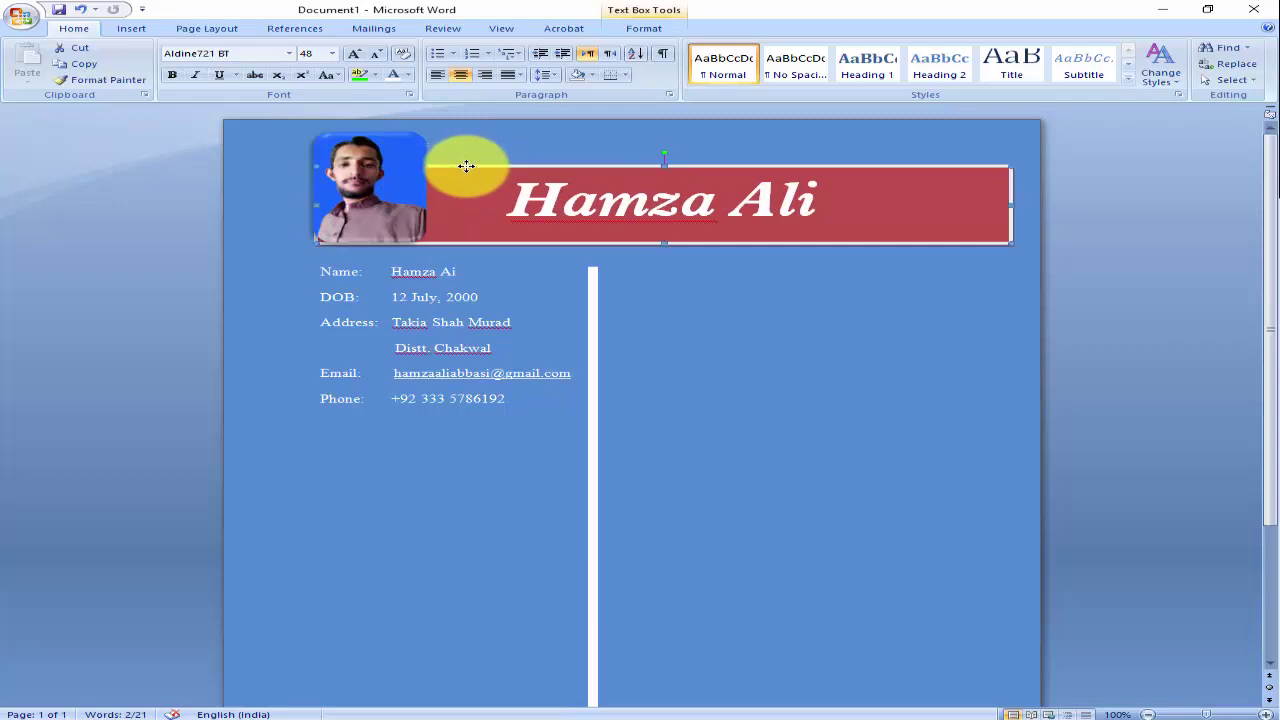
Lower the photo into line beside the banner and adjust the banner to meet it.
click(391, 190)
drag(391, 188, 392, 194)
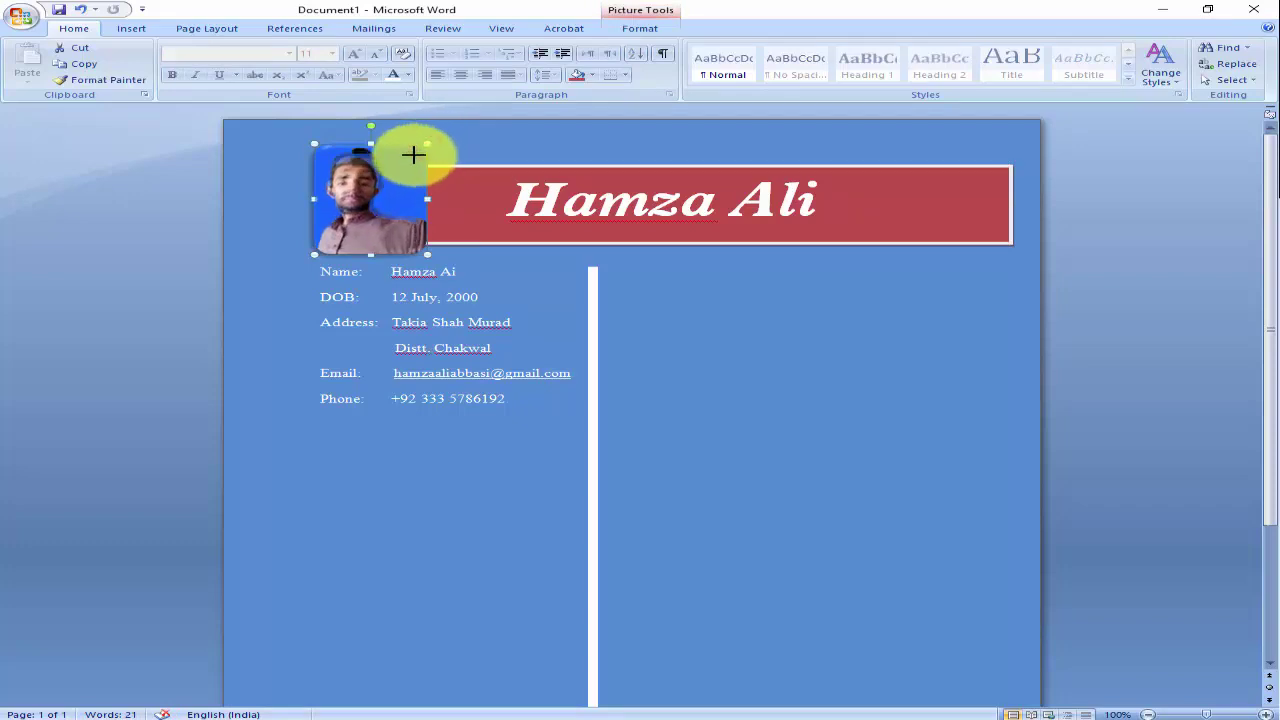
mouse_move(413, 155)
mouse_down()
mouse_move(428, 172)
mouse_move(460, 163)
mouse_up()
click(442, 186)
click(443, 165)
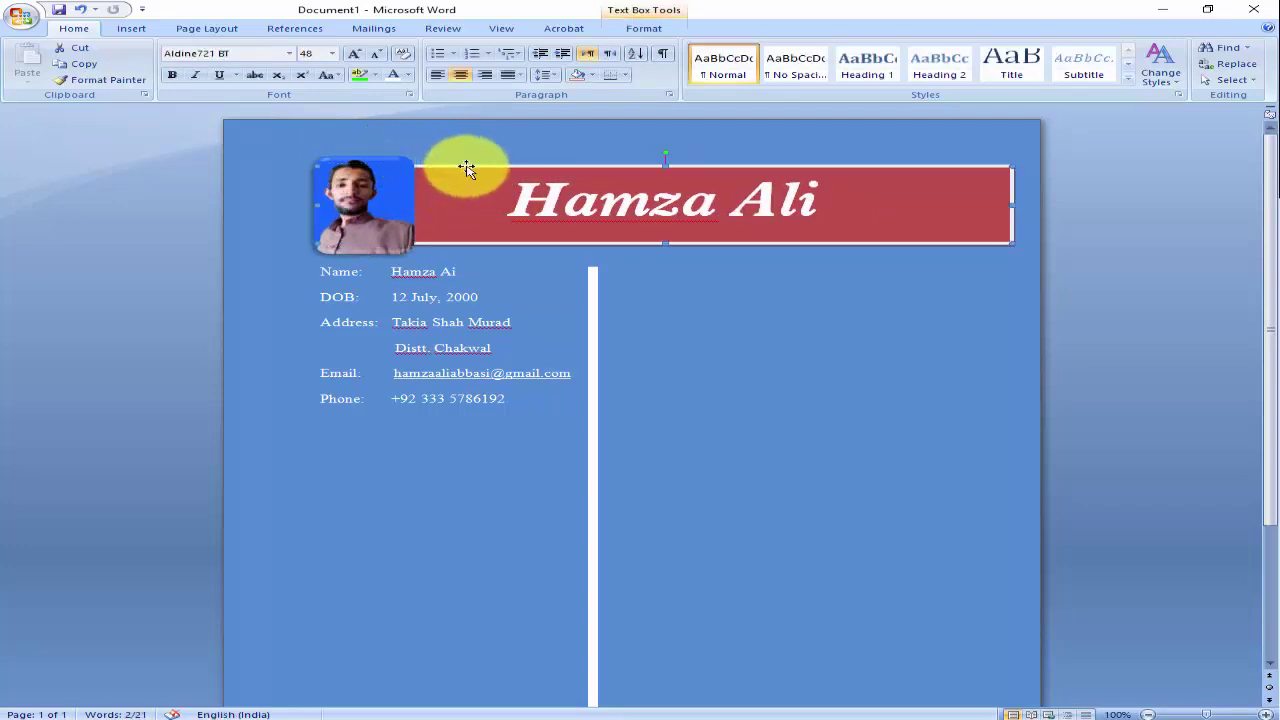
click(628, 345)
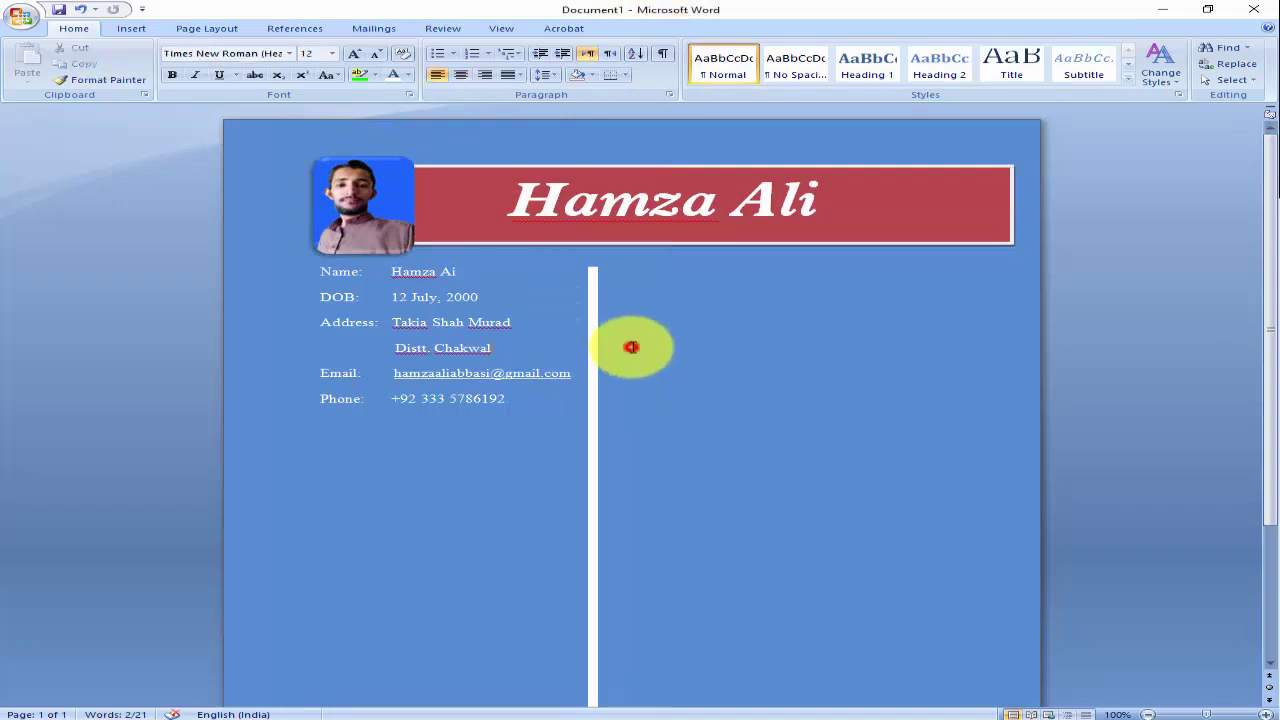
click(612, 288)
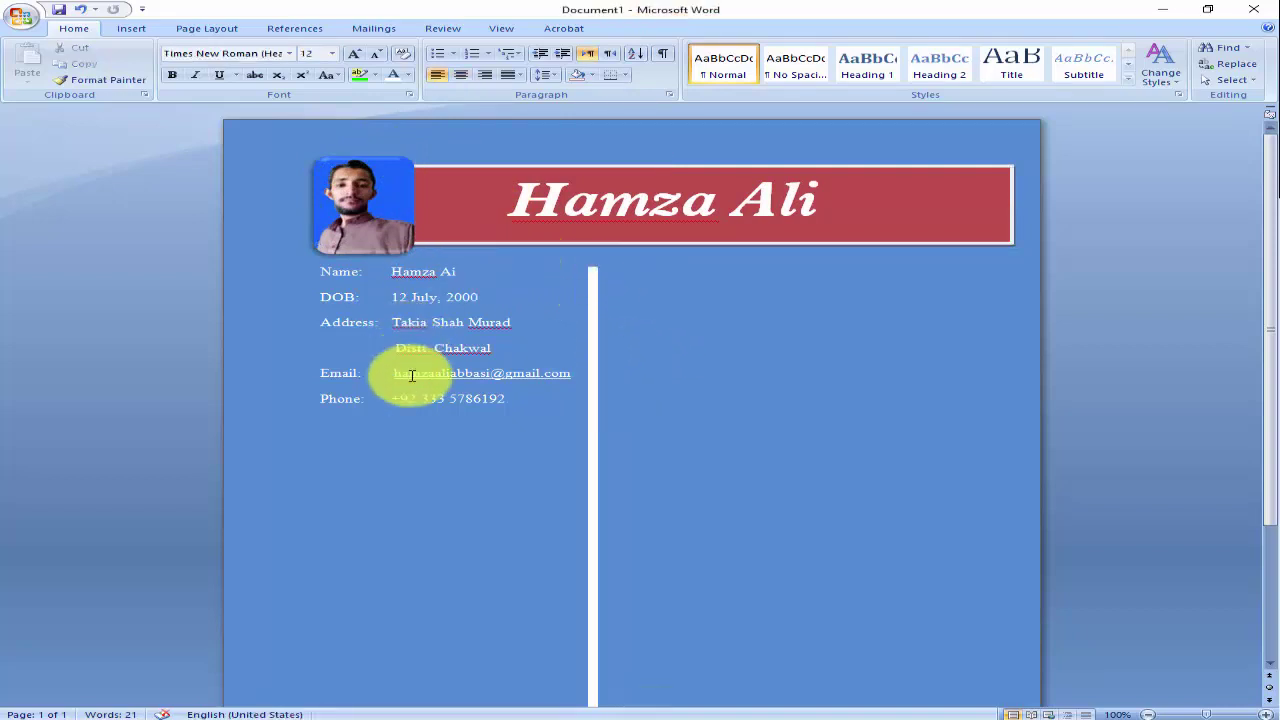
scroll(434, 397, down, 4)
scroll(434, 397, up, 3)
scroll(434, 397, down, 1)
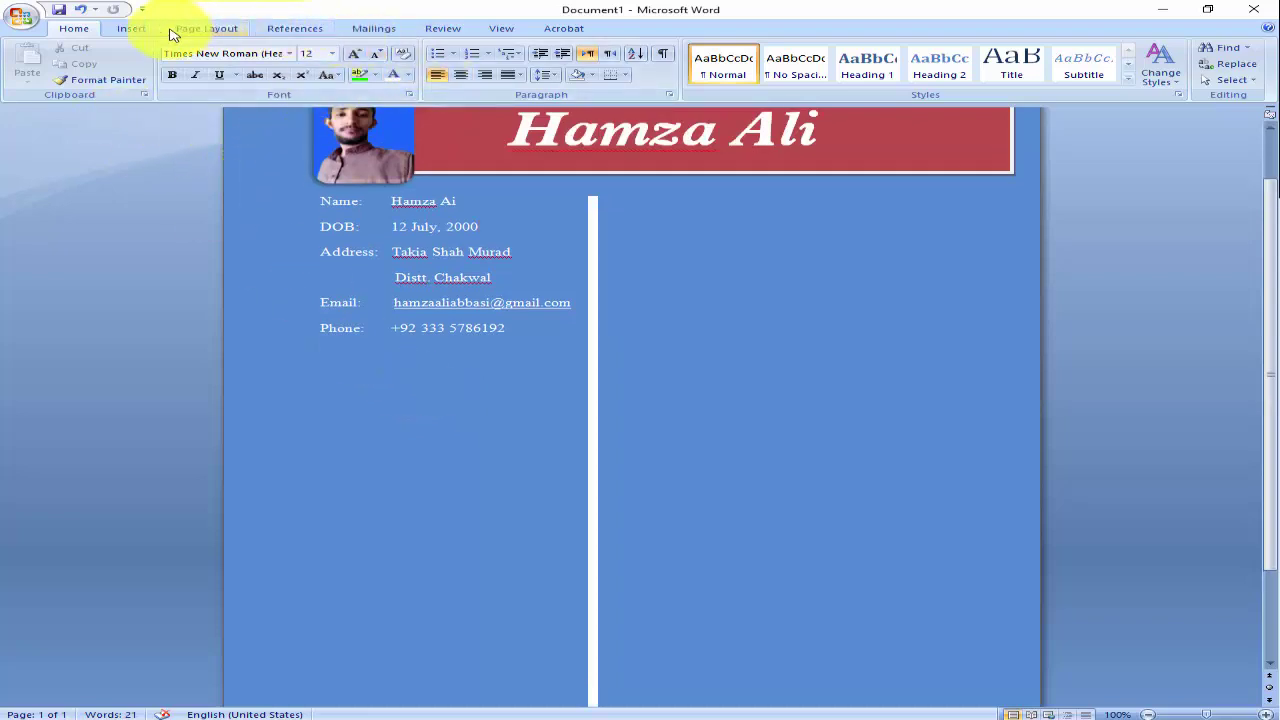
Draw a thin rectangle bar below Phone and give it an orange gradient style.
click(131, 28)
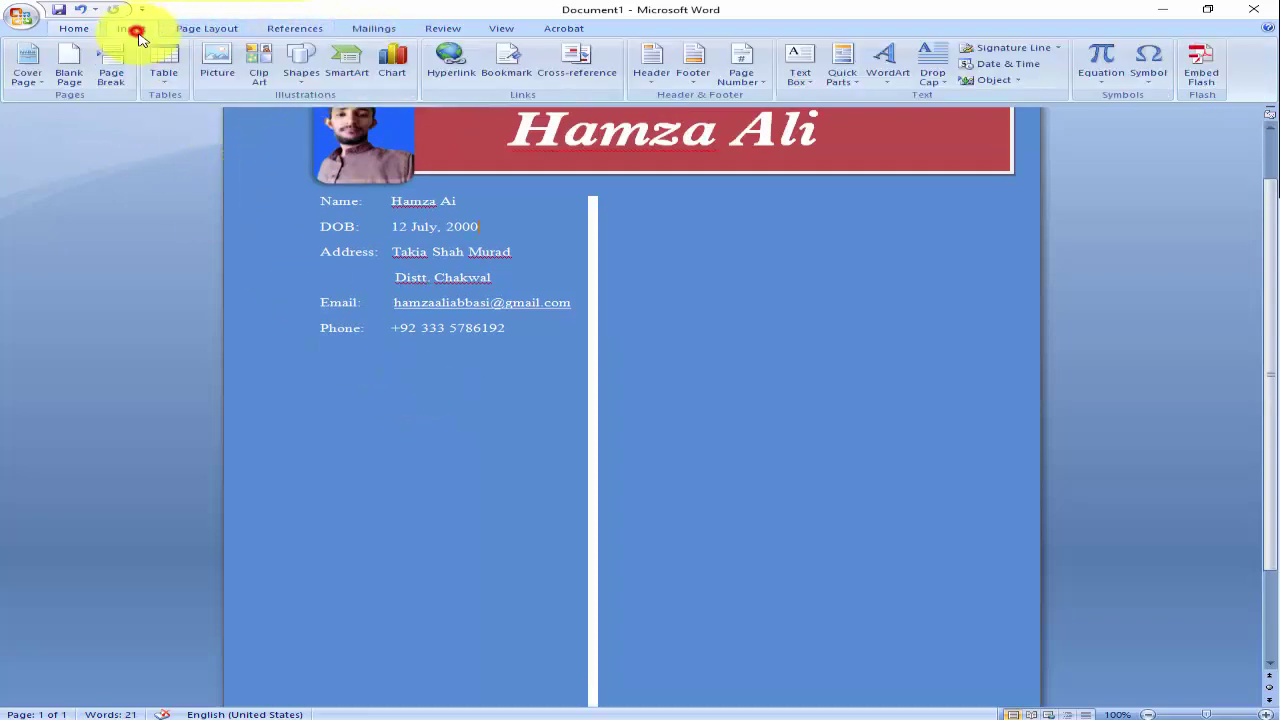
click(300, 70)
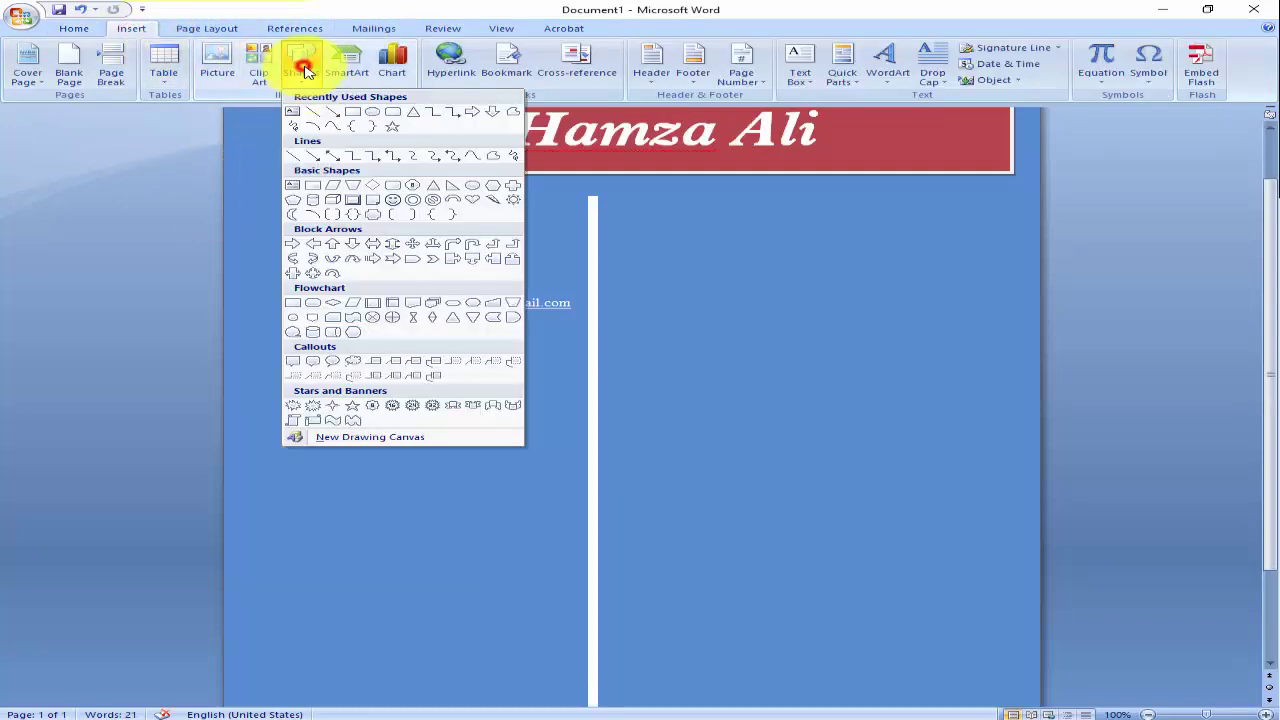
click(357, 119)
drag(320, 360, 570, 355)
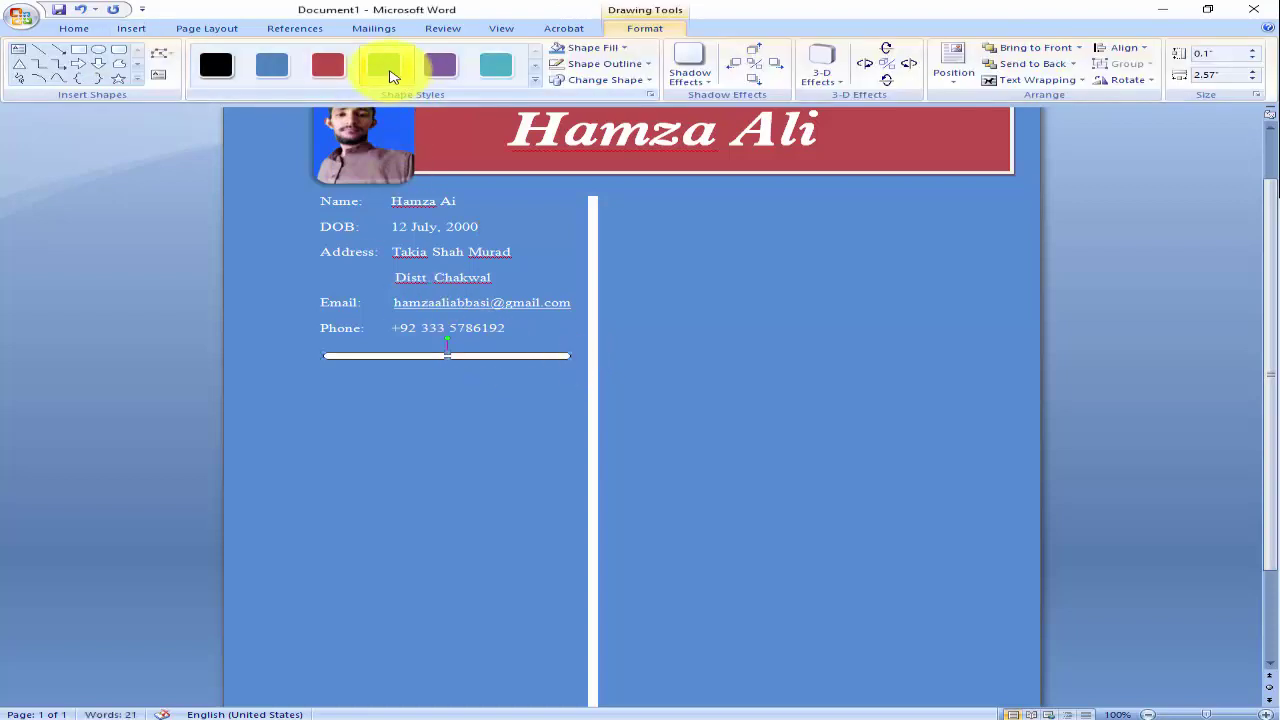
click(536, 86)
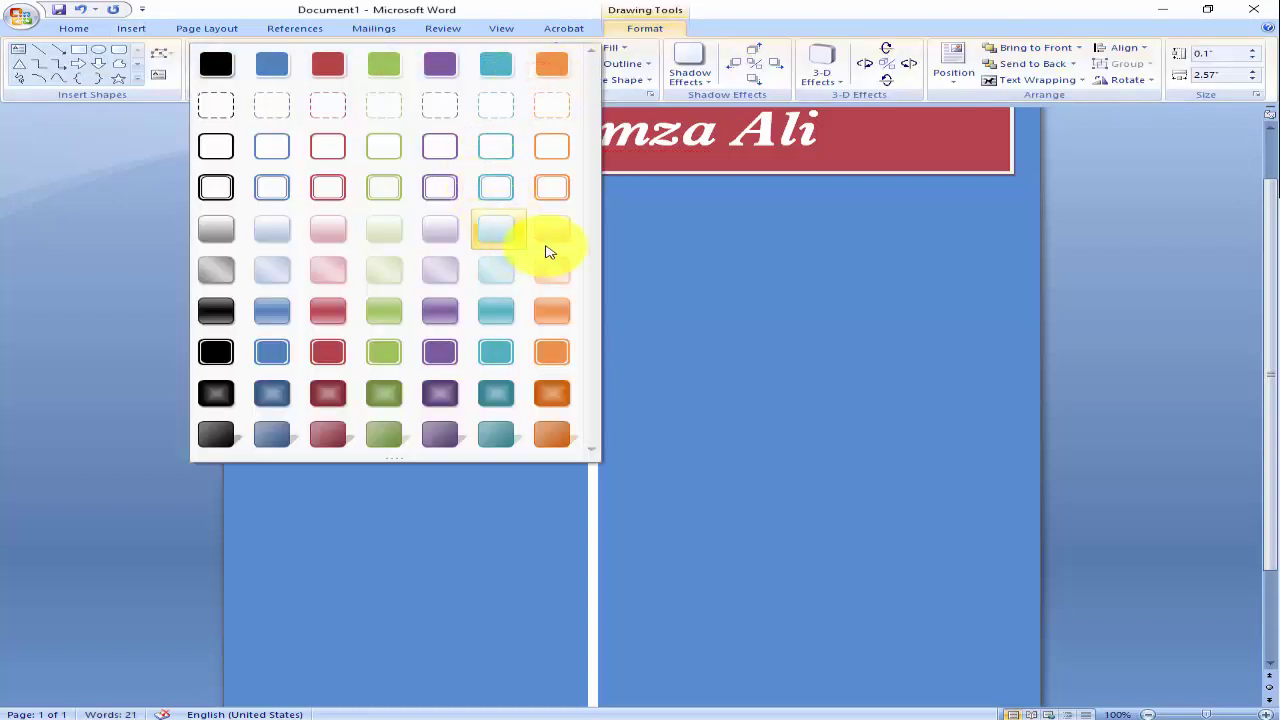
click(547, 238)
click(438, 389)
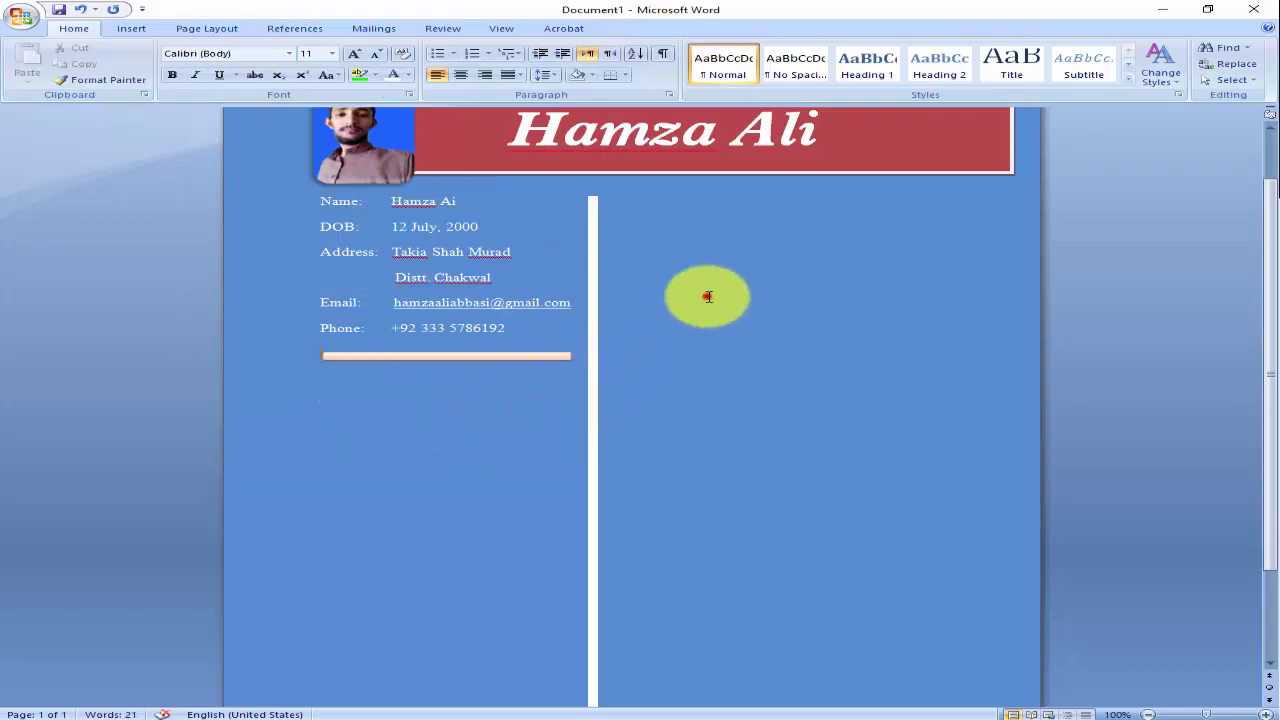
Position the orange bar just beneath the Phone line.
click(678, 291)
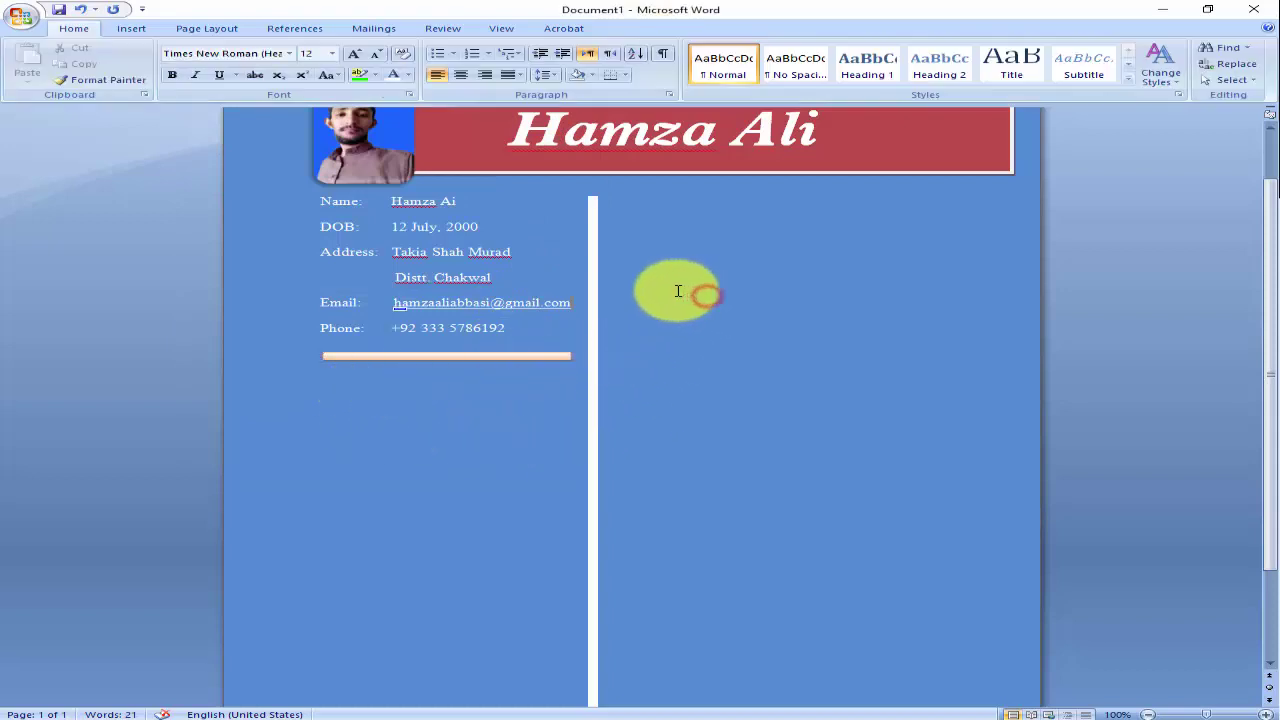
click(324, 349)
key(Return)
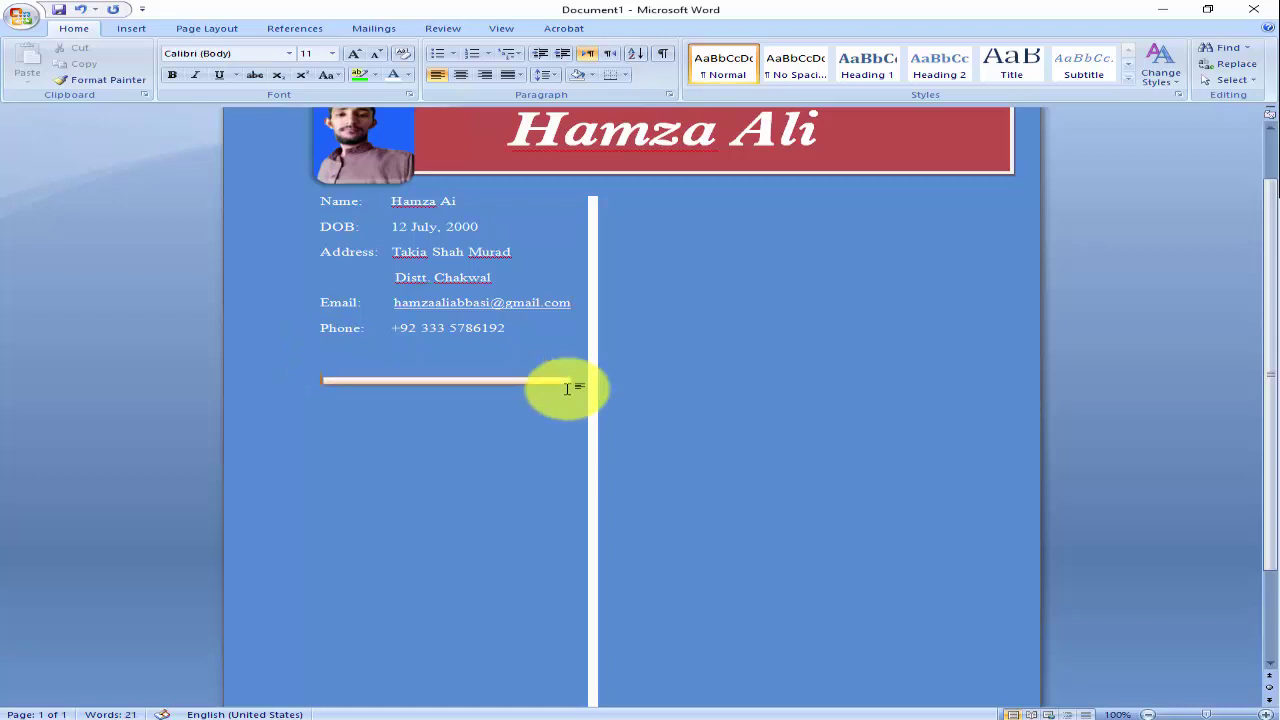
key(ctrl+z)
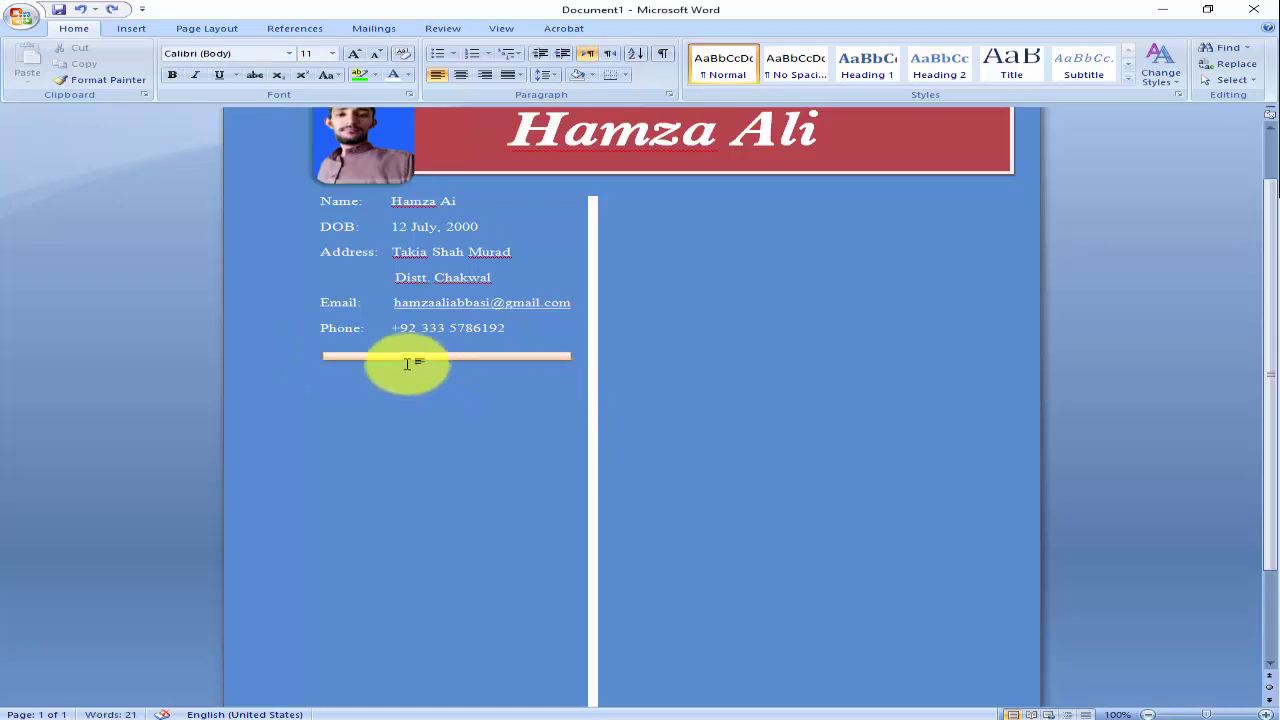
key(Return)
key(Return)
key(Return)
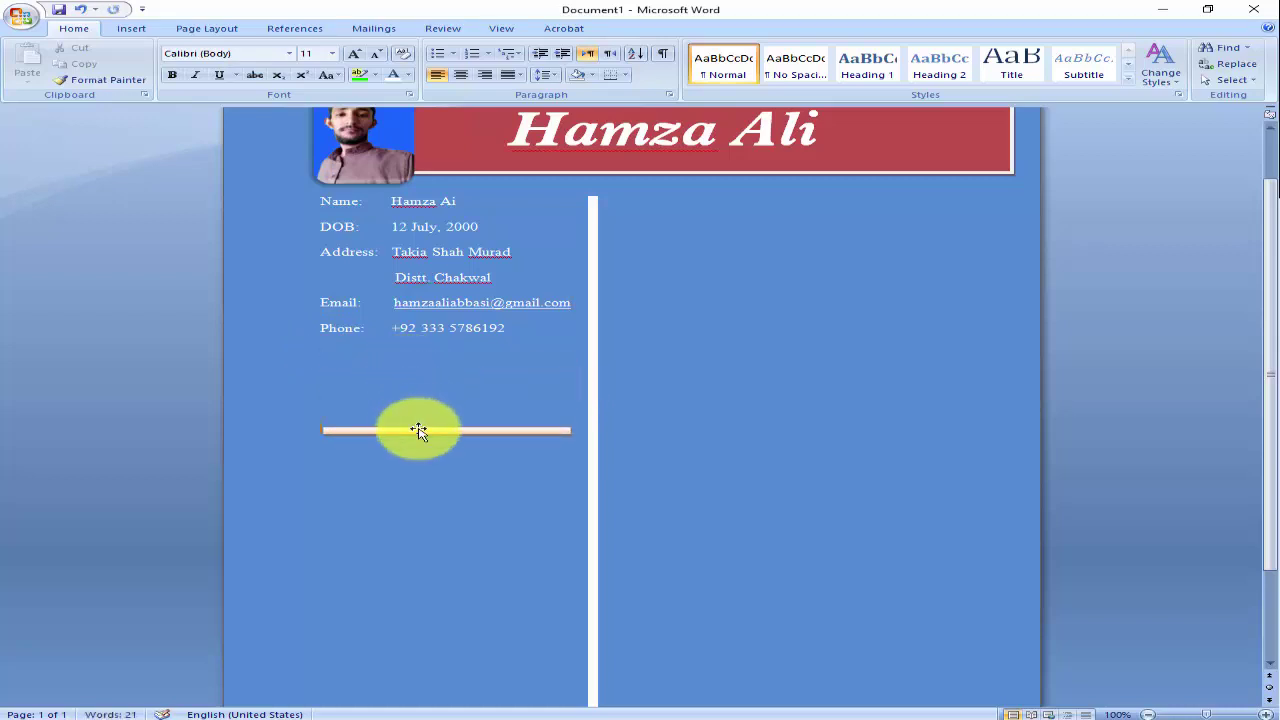
click(420, 429)
drag(430, 385, 420, 350)
click(349, 395)
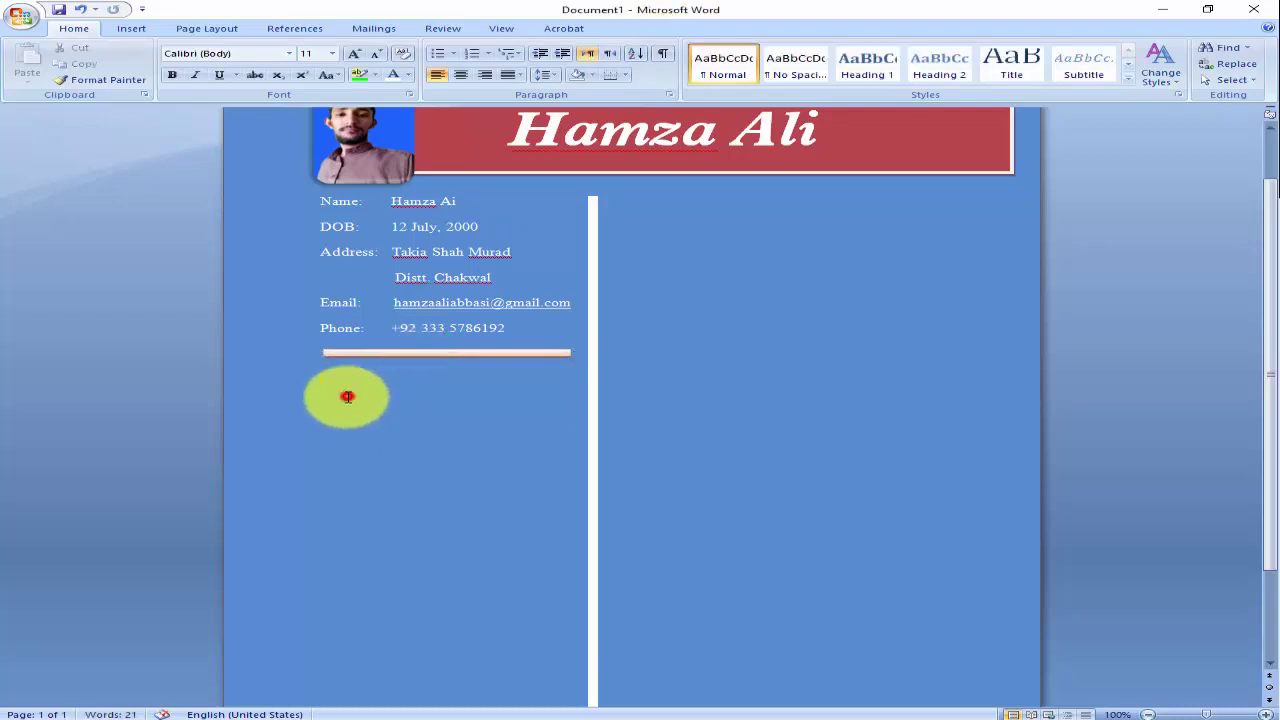
click(538, 354)
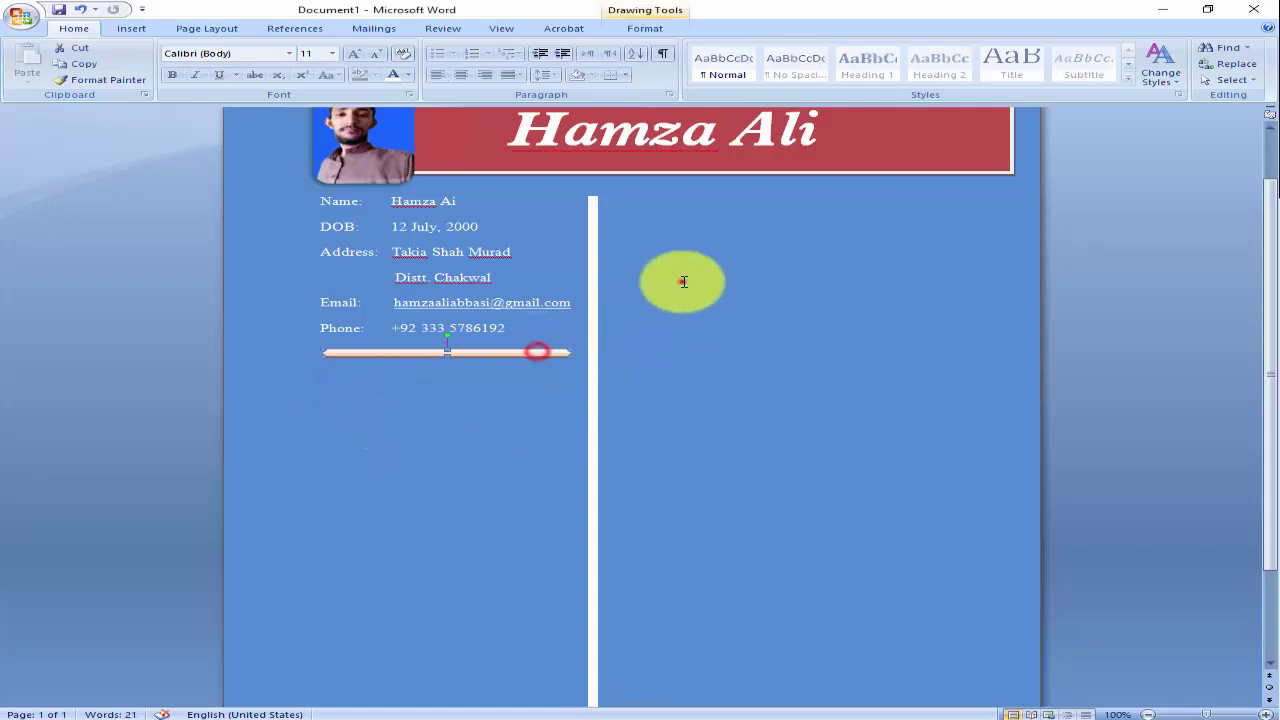
click(680, 279)
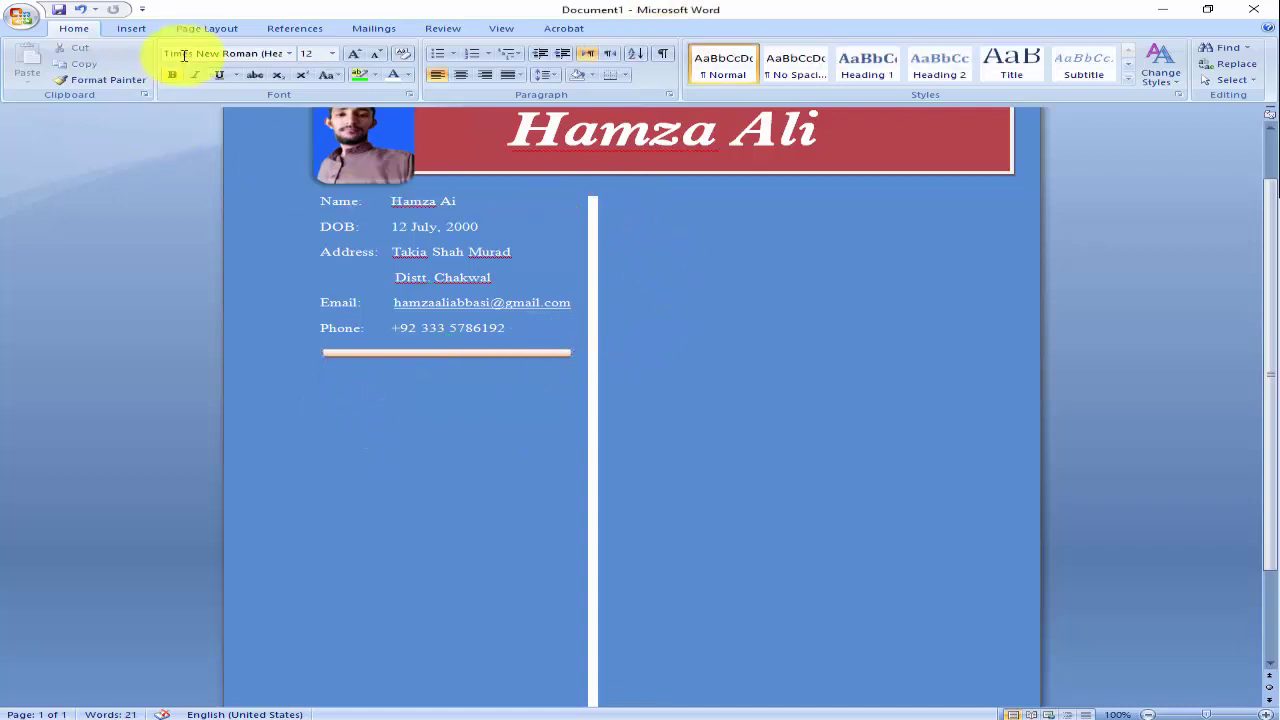
Insert a simple text box across the right column and narrow the name banner slightly.
click(128, 30)
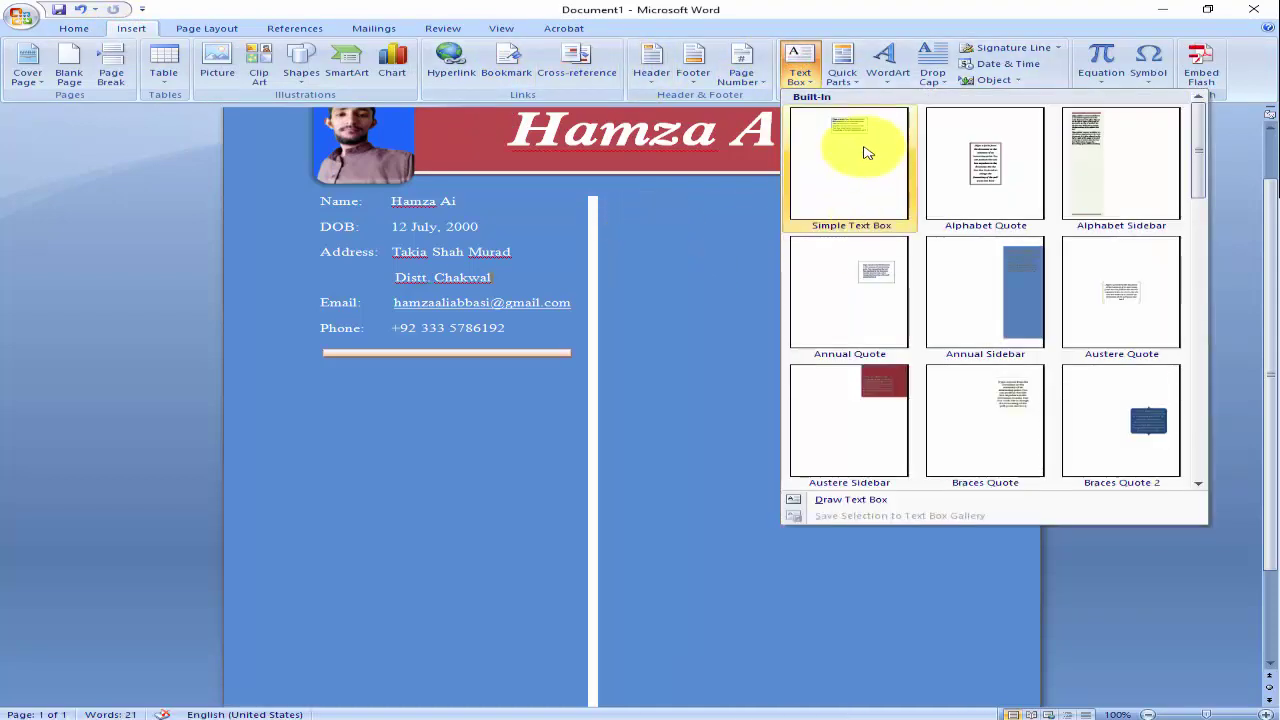
click(851, 140)
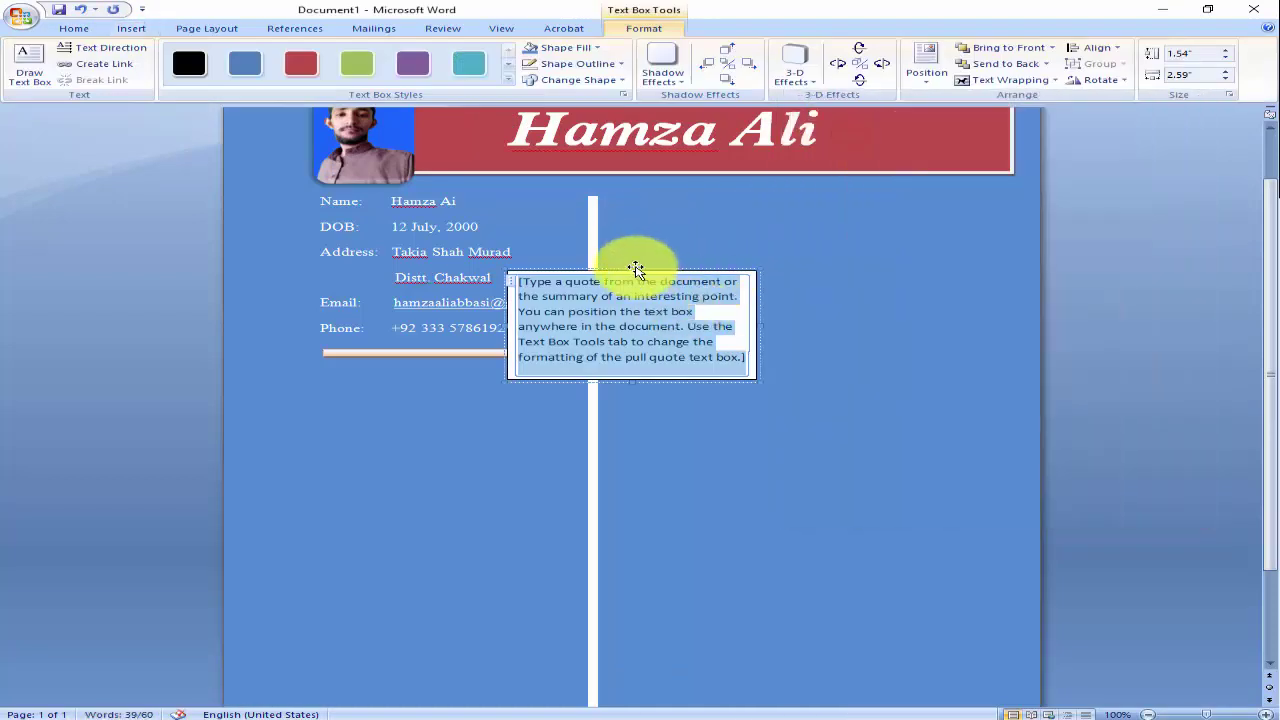
drag(596, 270, 706, 206)
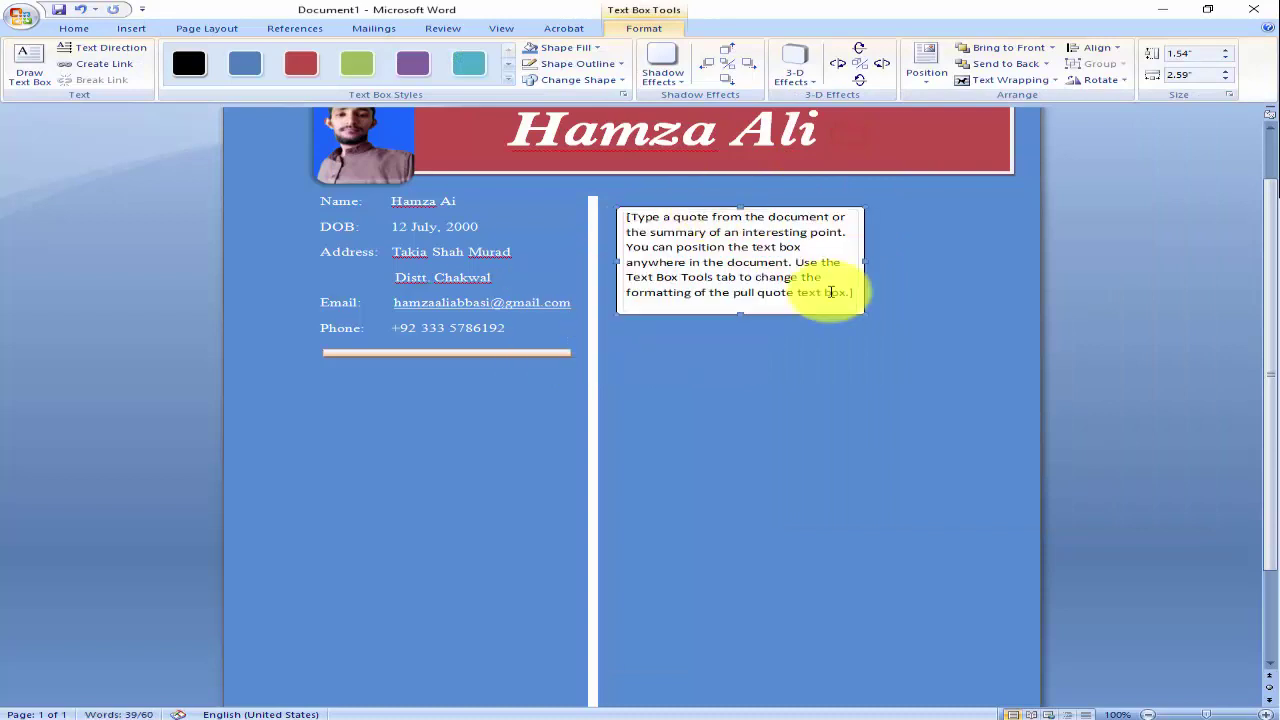
drag(864, 313, 992, 400)
click(953, 152)
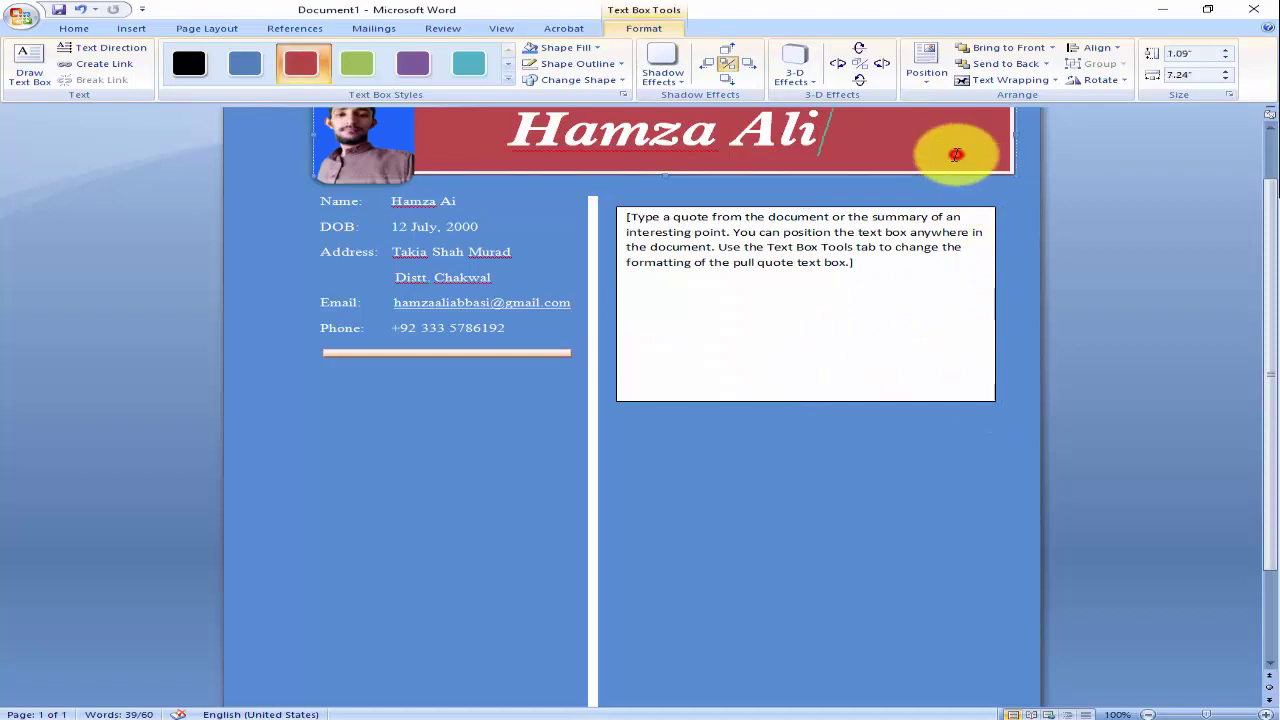
drag(1013, 135, 985, 136)
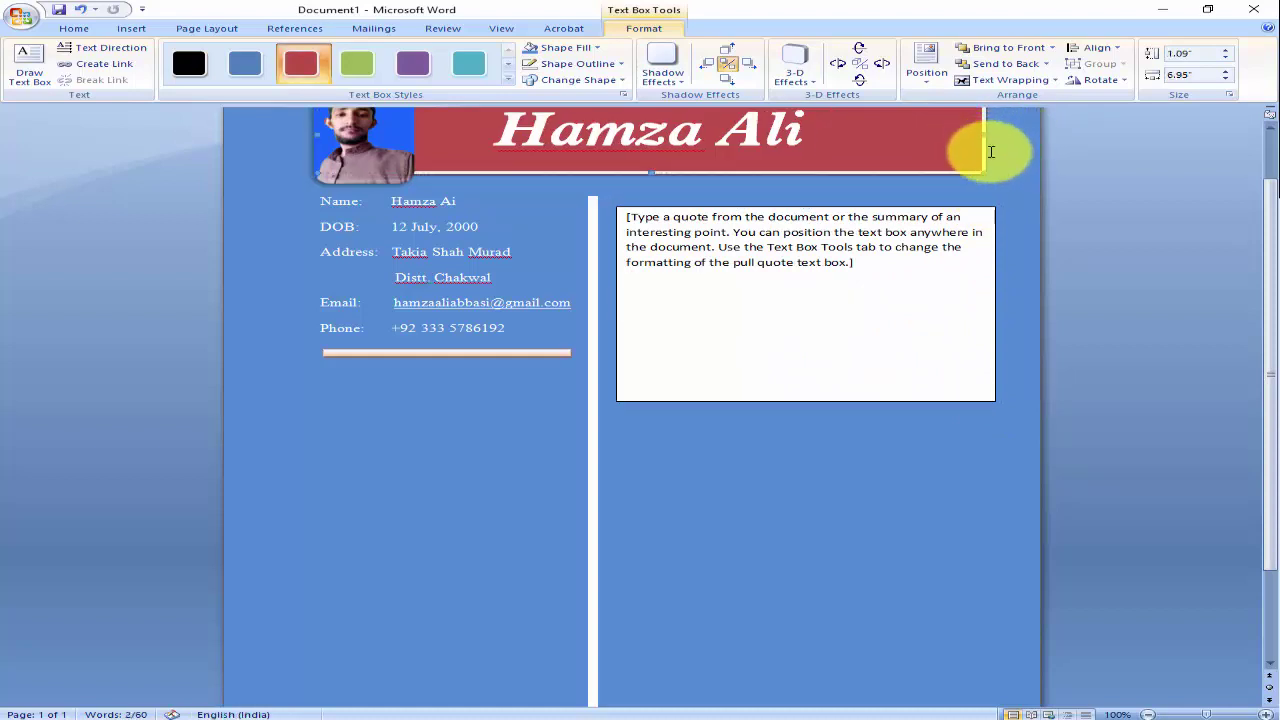
Give the text box a blue fill and no outline.
click(941, 316)
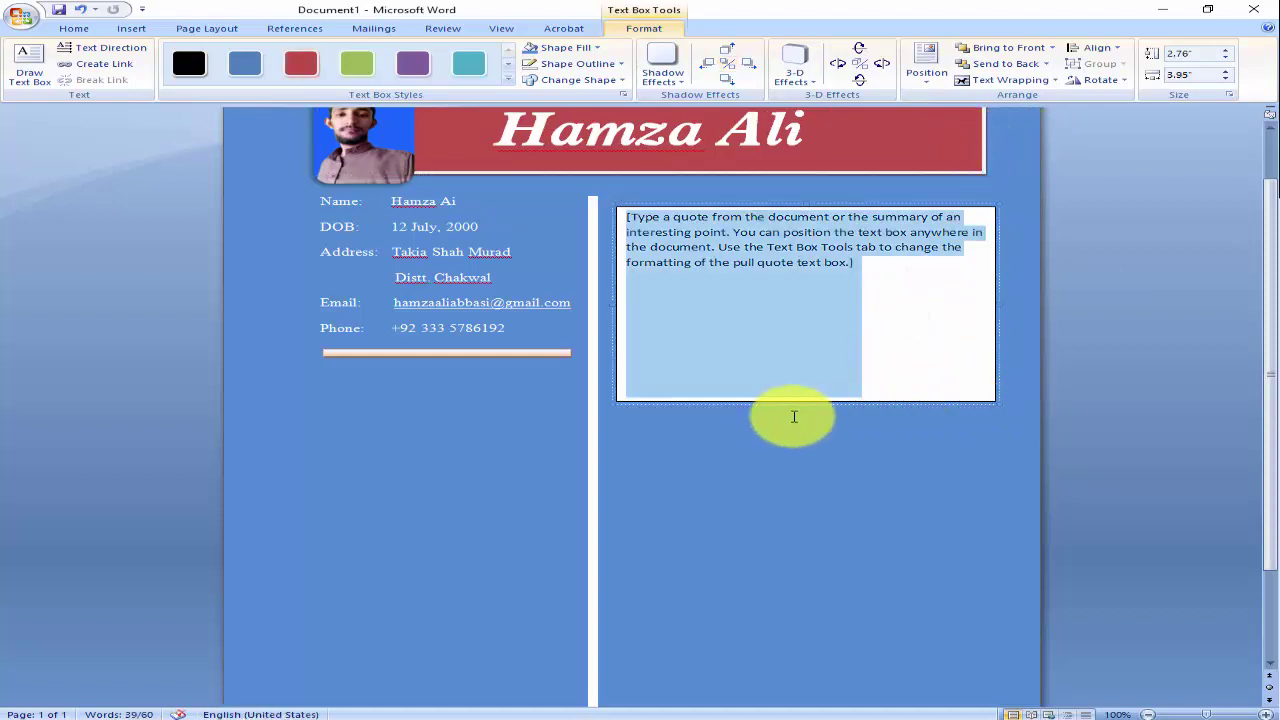
click(834, 318)
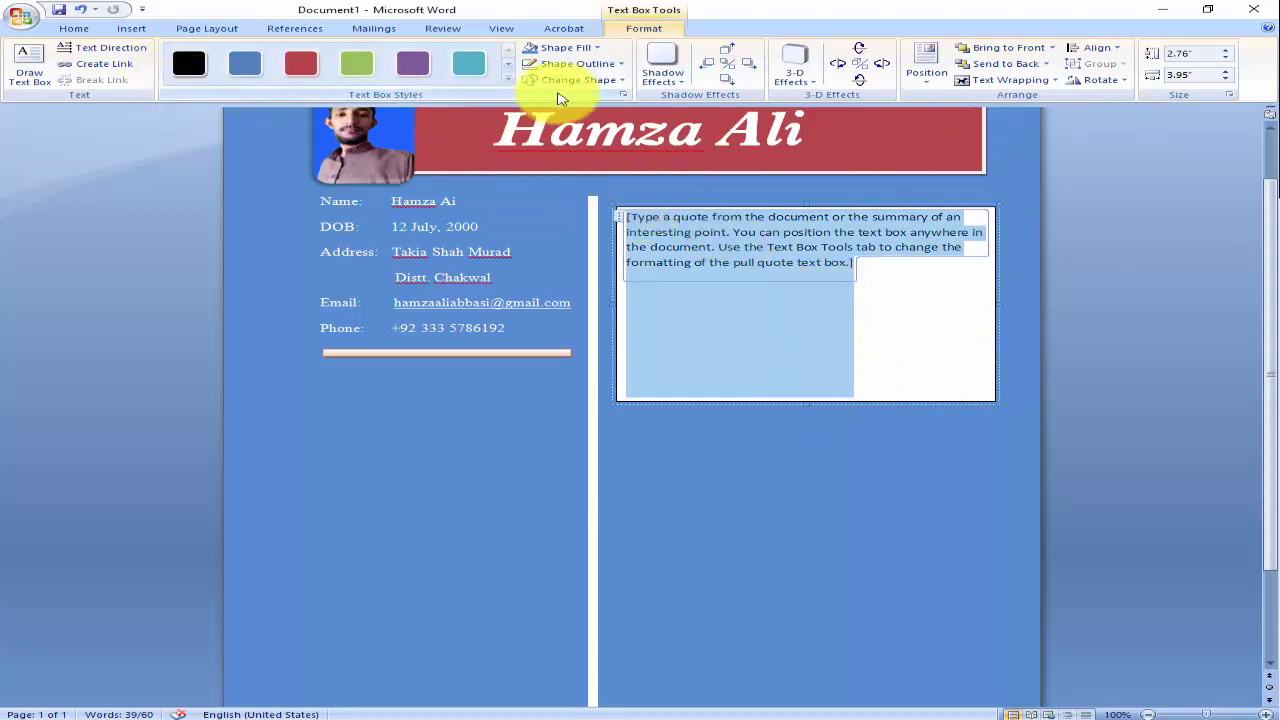
click(585, 52)
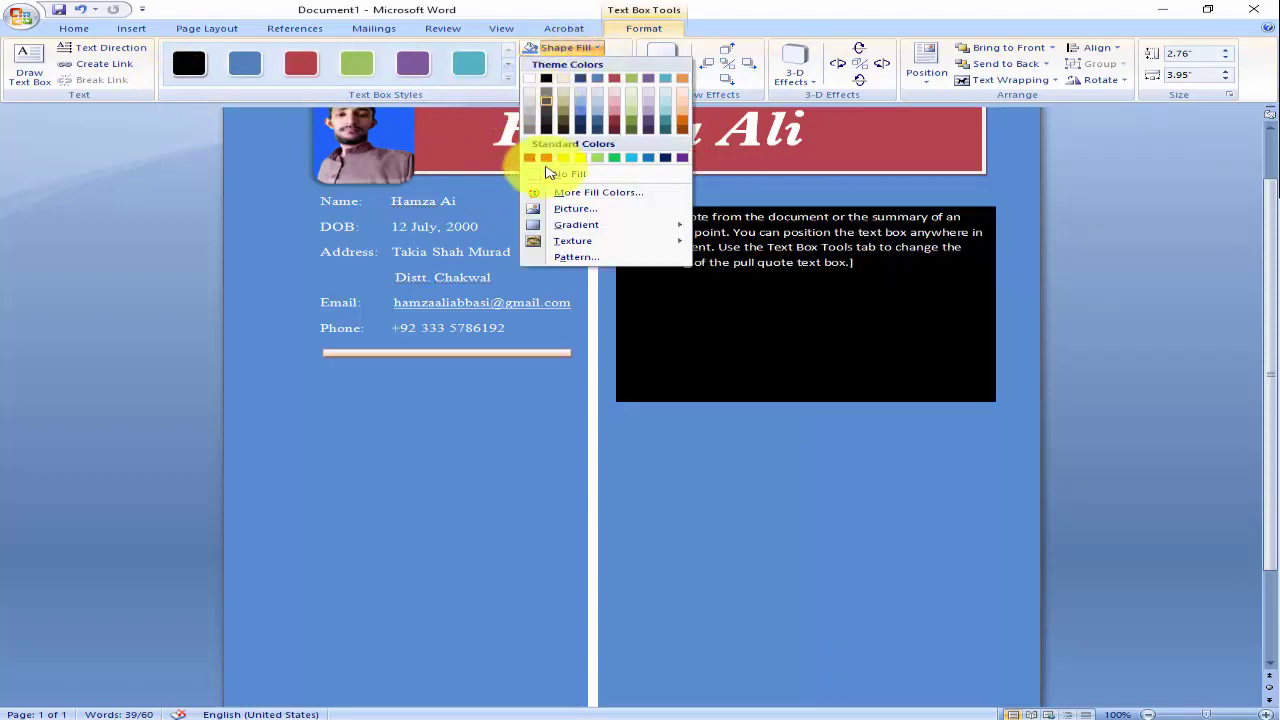
click(560, 175)
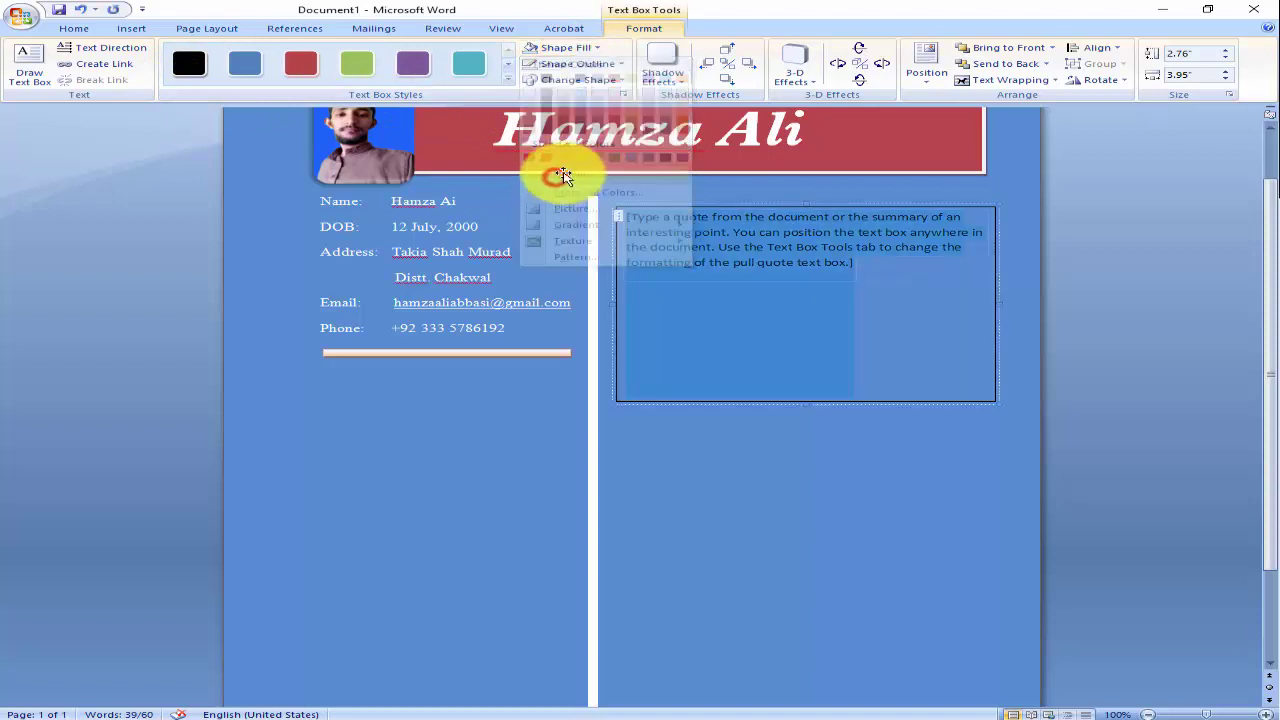
click(595, 65)
click(567, 190)
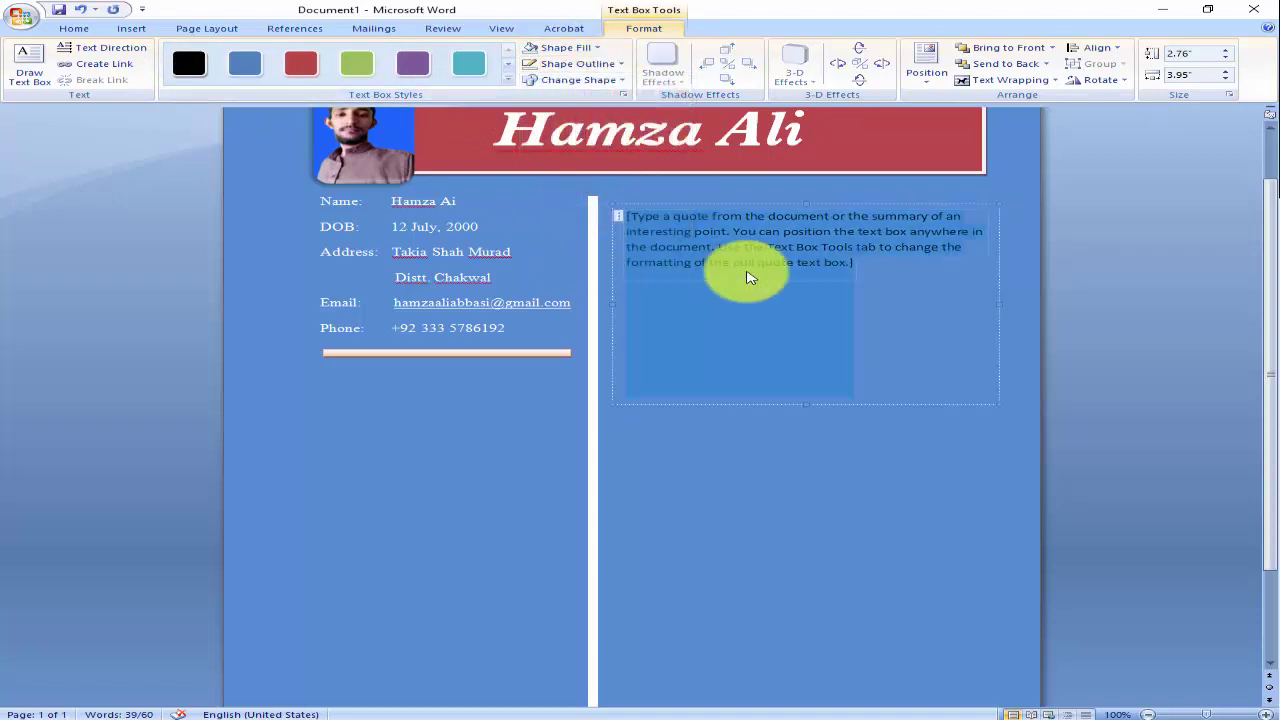
Delete the text box's placeholder quote text.
drag(680, 240, 891, 274)
click(830, 265)
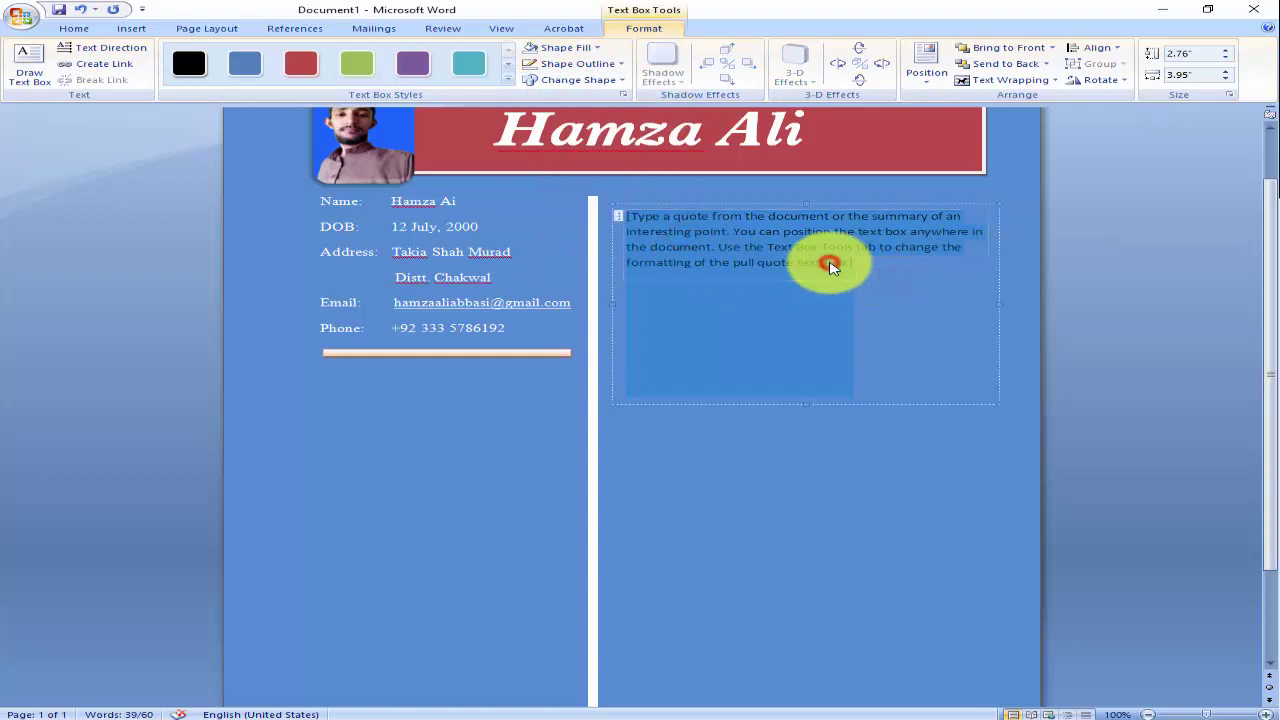
key(Delete)
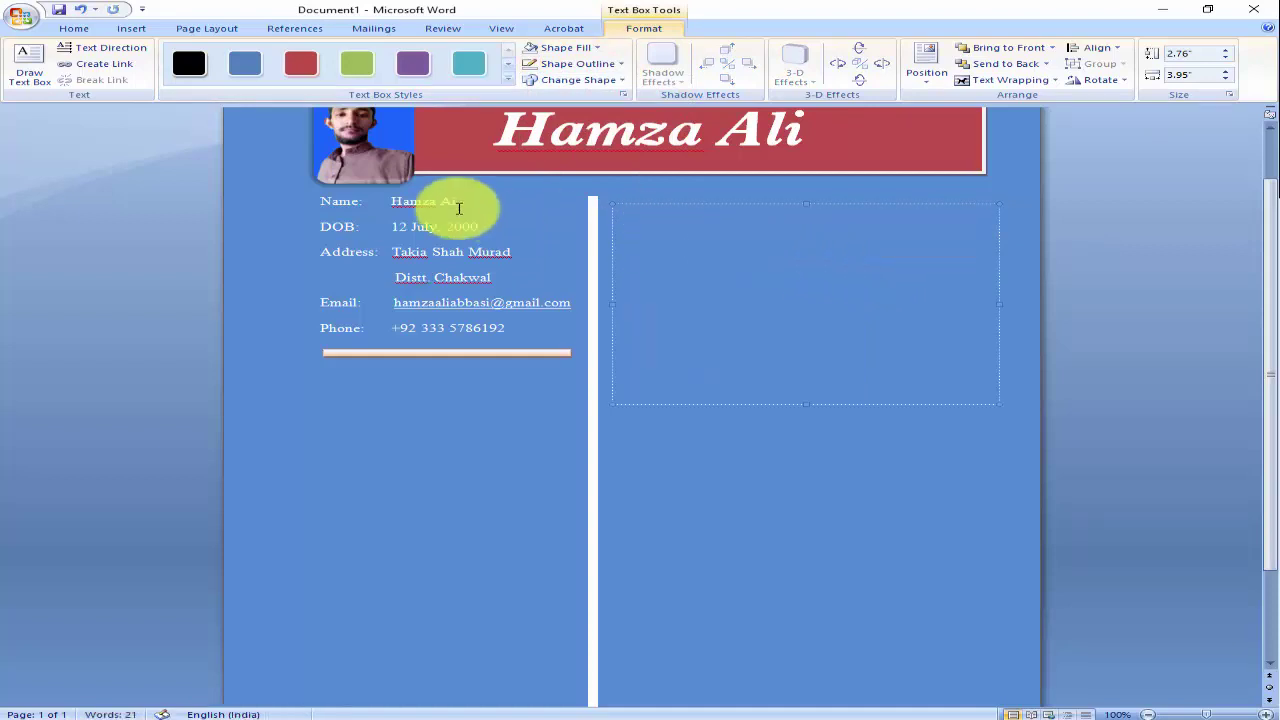
click(82, 27)
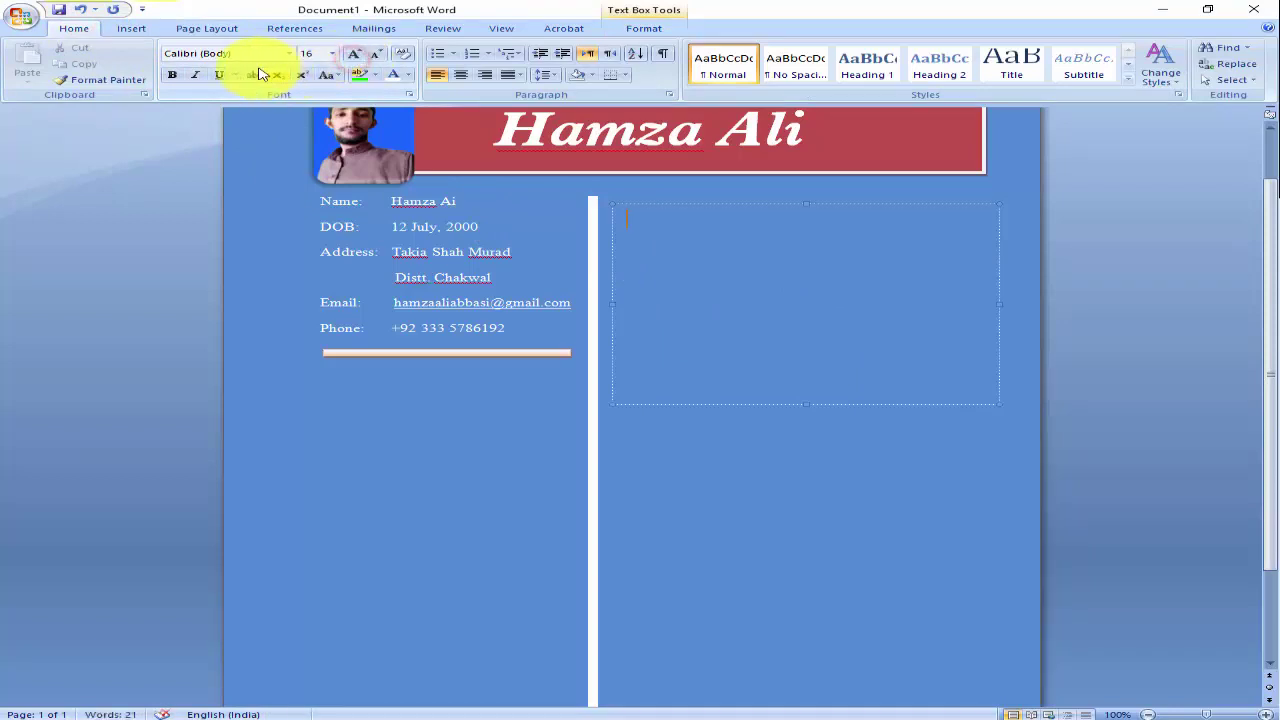
Type 'Education' in Times New Roman and make it white and bold.
click(289, 53)
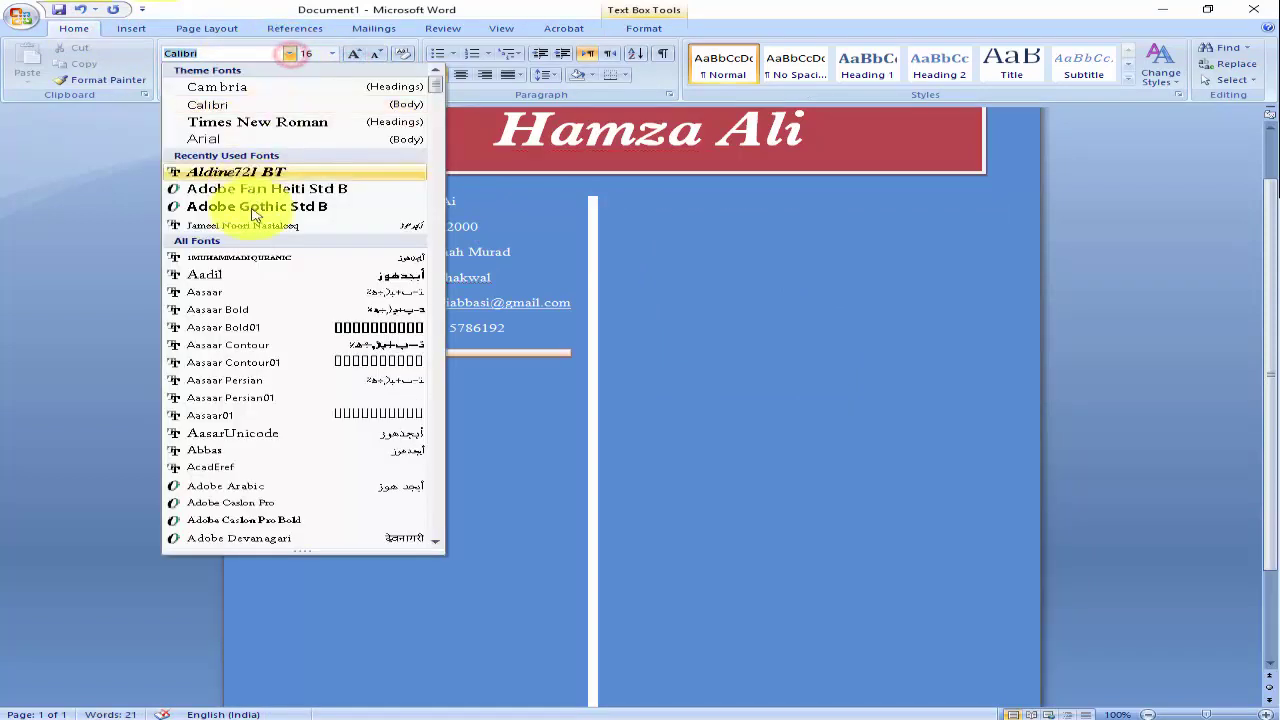
click(245, 122)
text(Education)
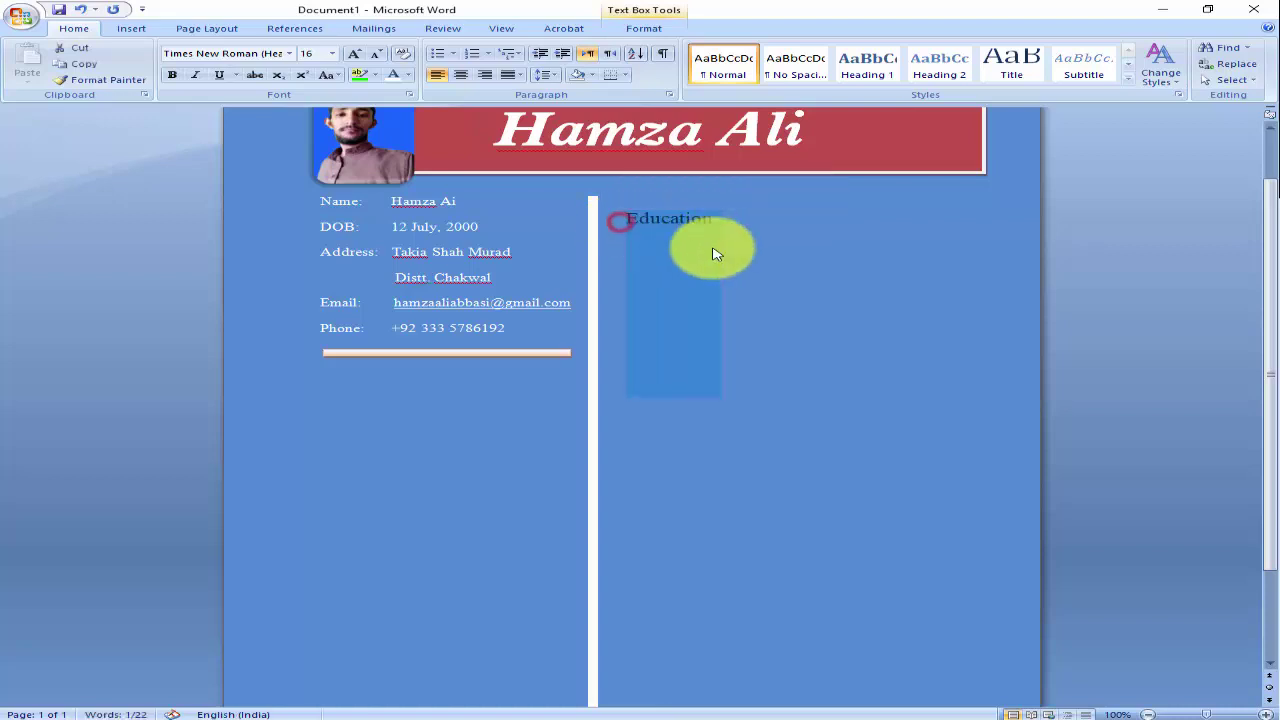
drag(711, 219, 627, 232)
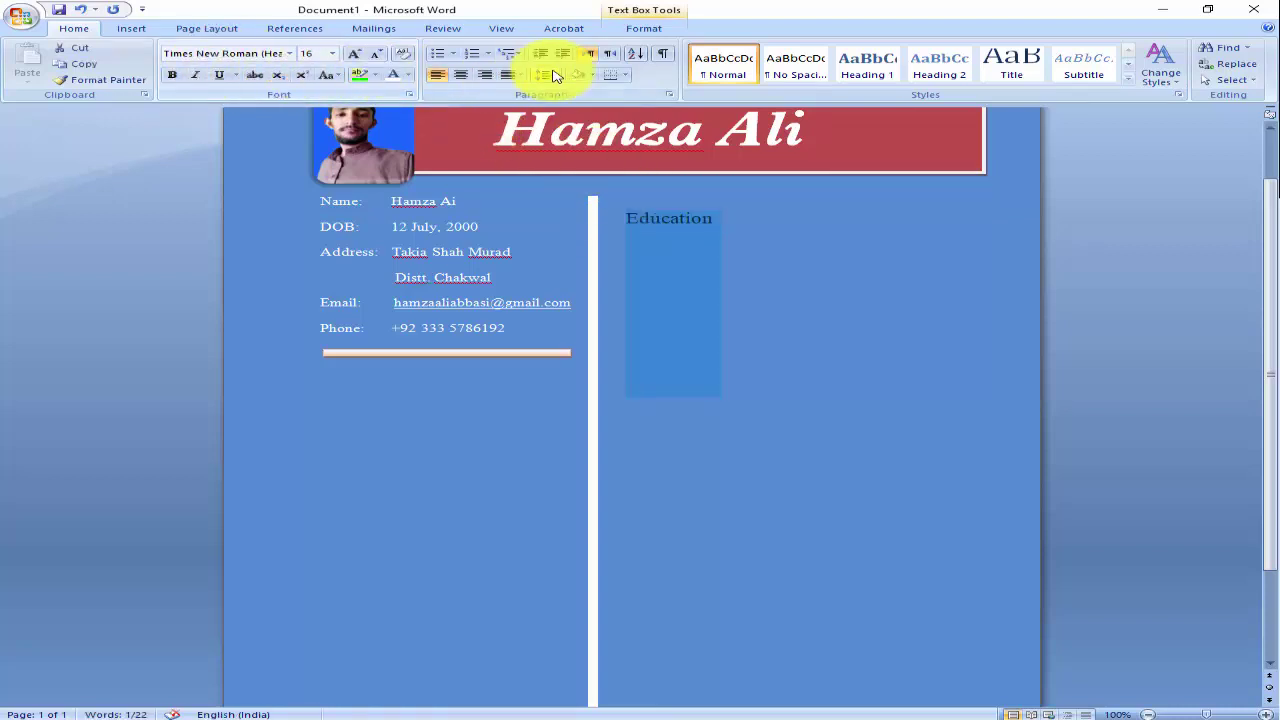
click(392, 76)
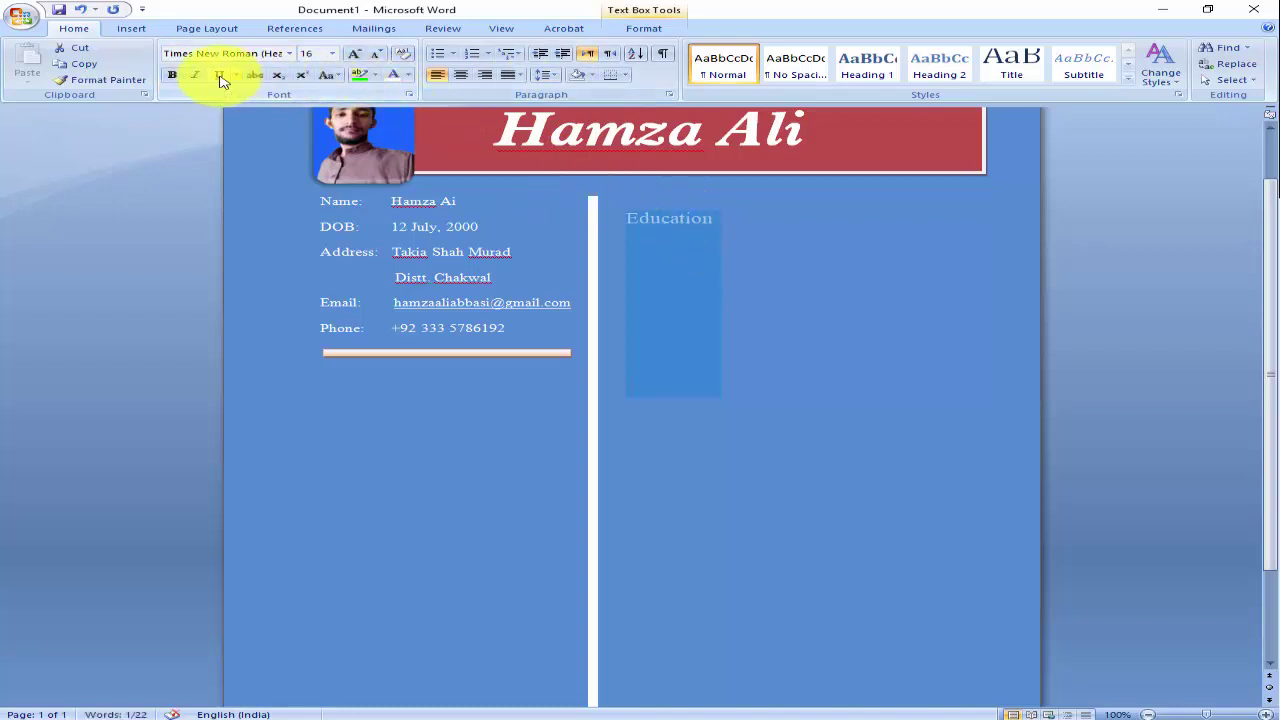
click(172, 75)
click(658, 256)
click(733, 223)
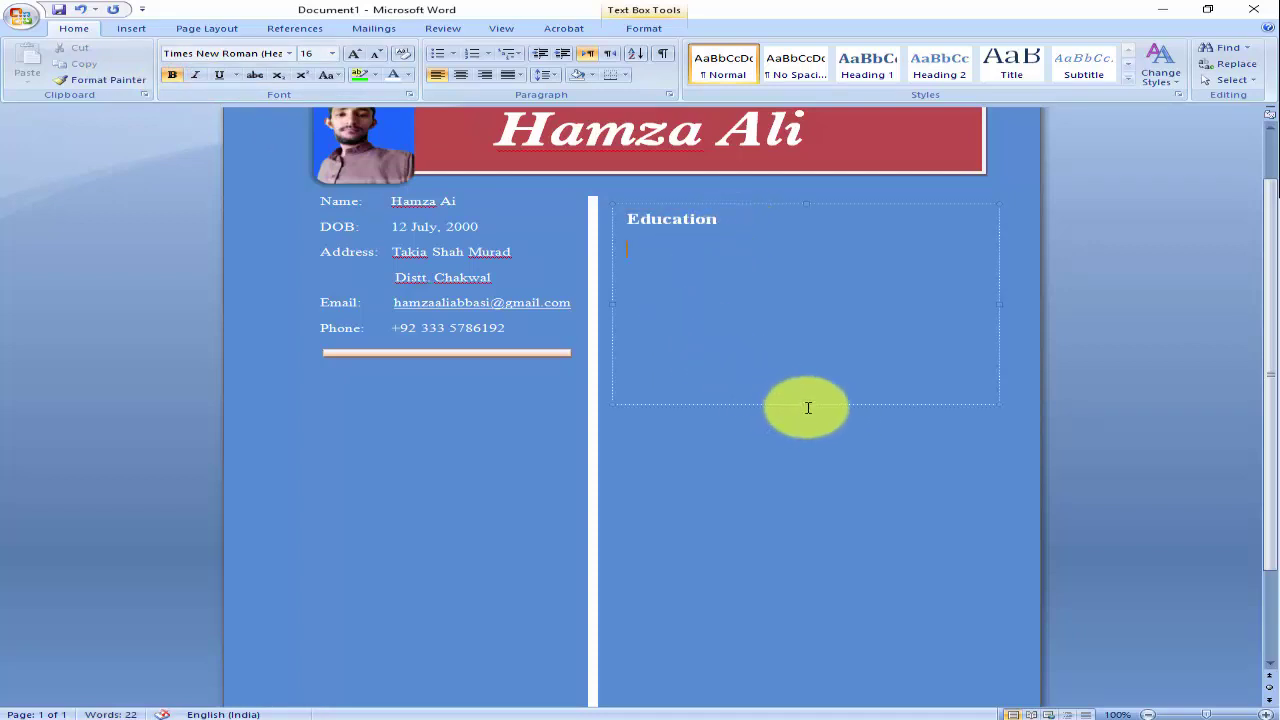
Shrink the text box to fit just the Education heading line.
drag(809, 405, 800, 248)
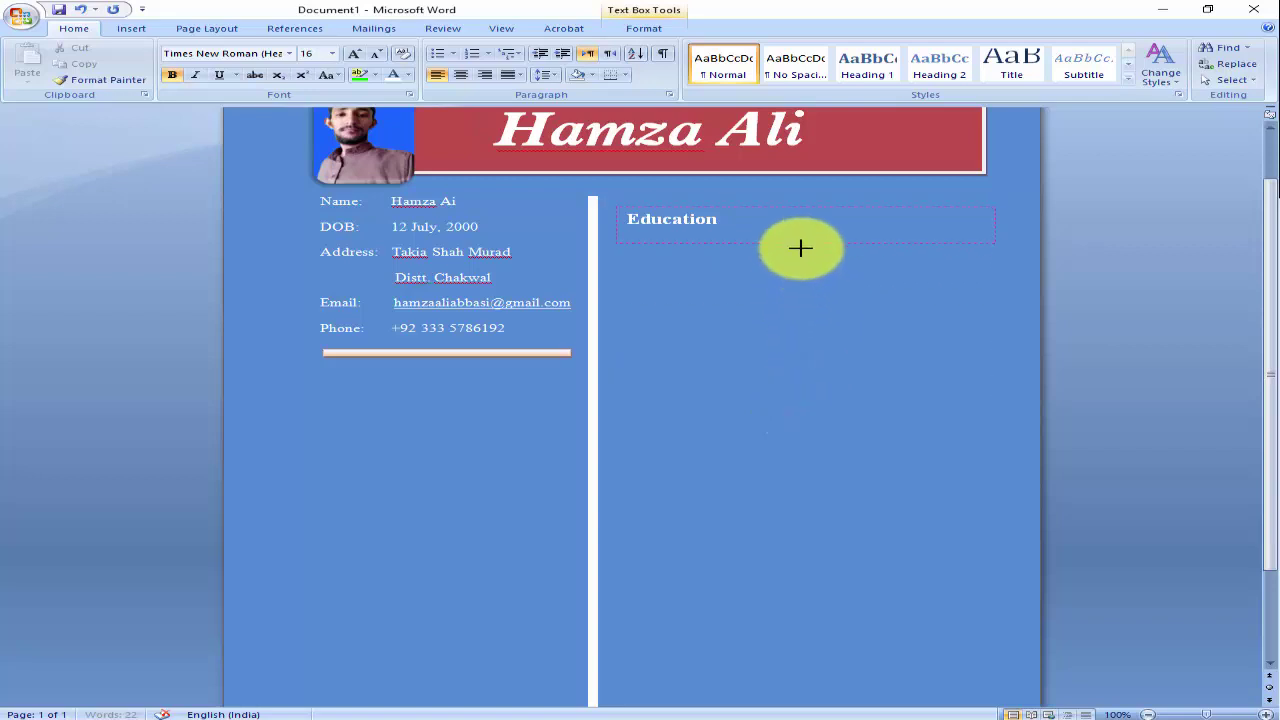
click(740, 320)
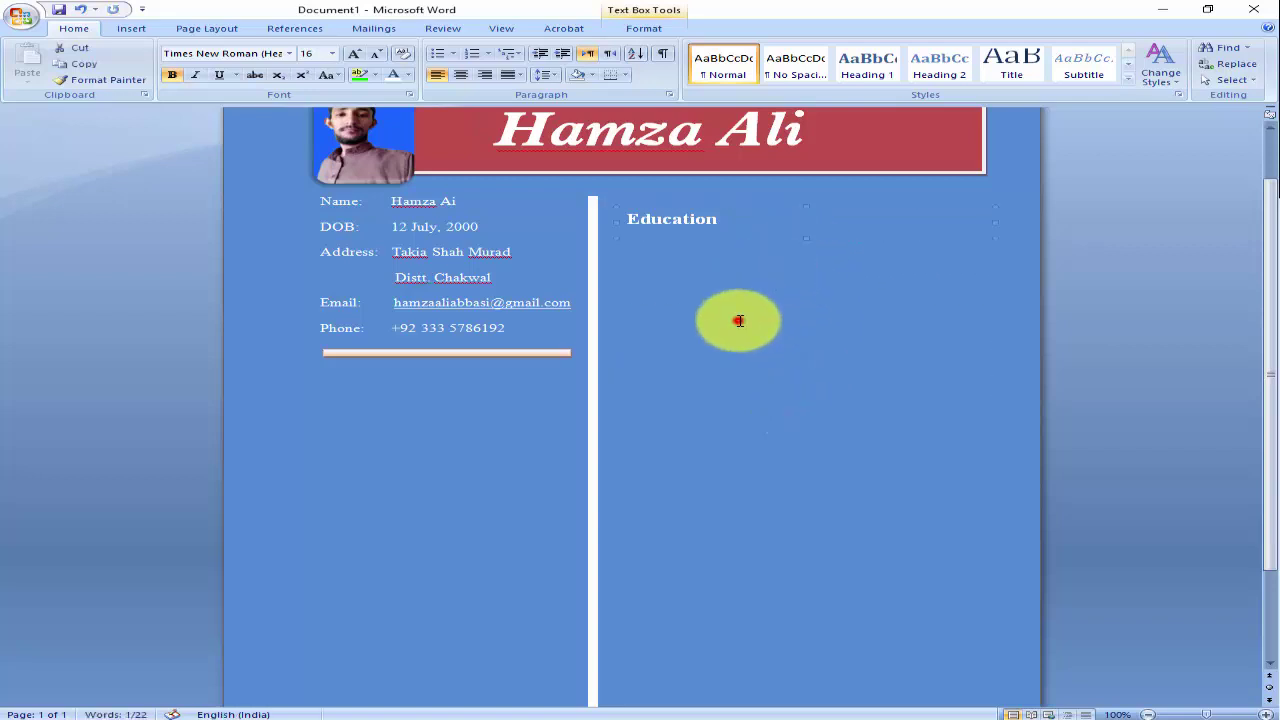
click(134, 30)
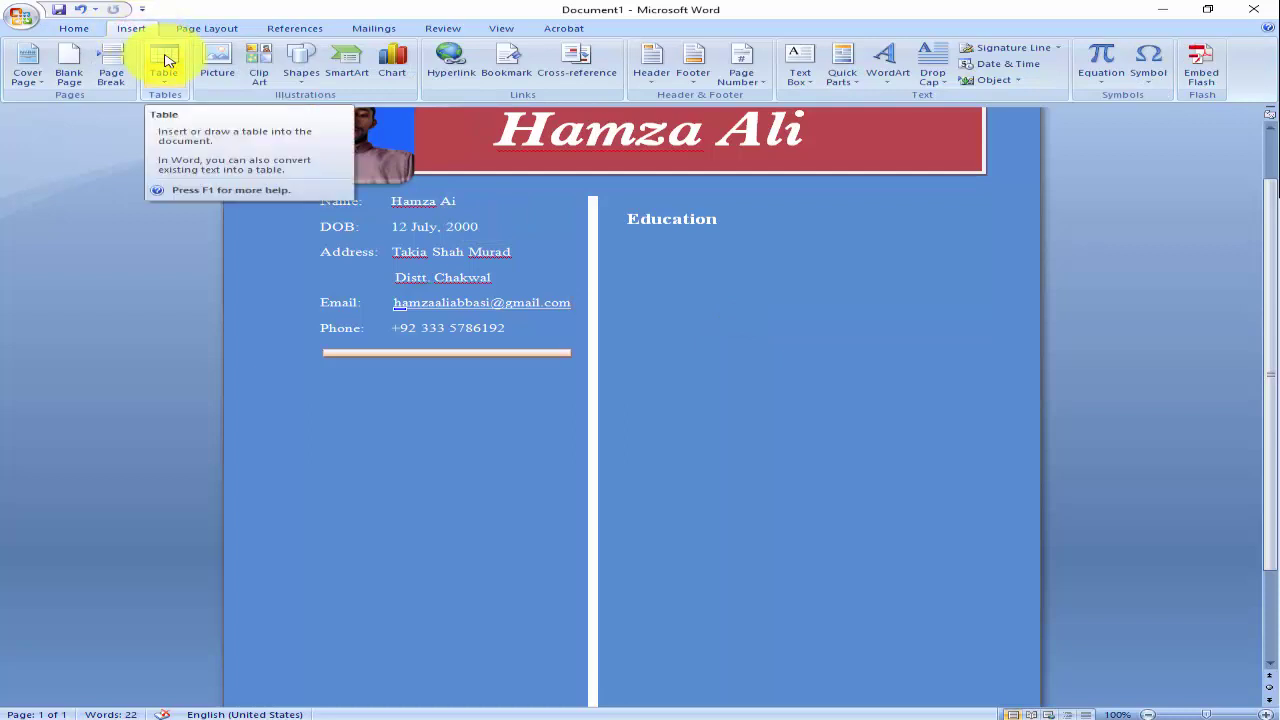
Insert a 4x1 table below the Email line spanning the page width.
click(166, 60)
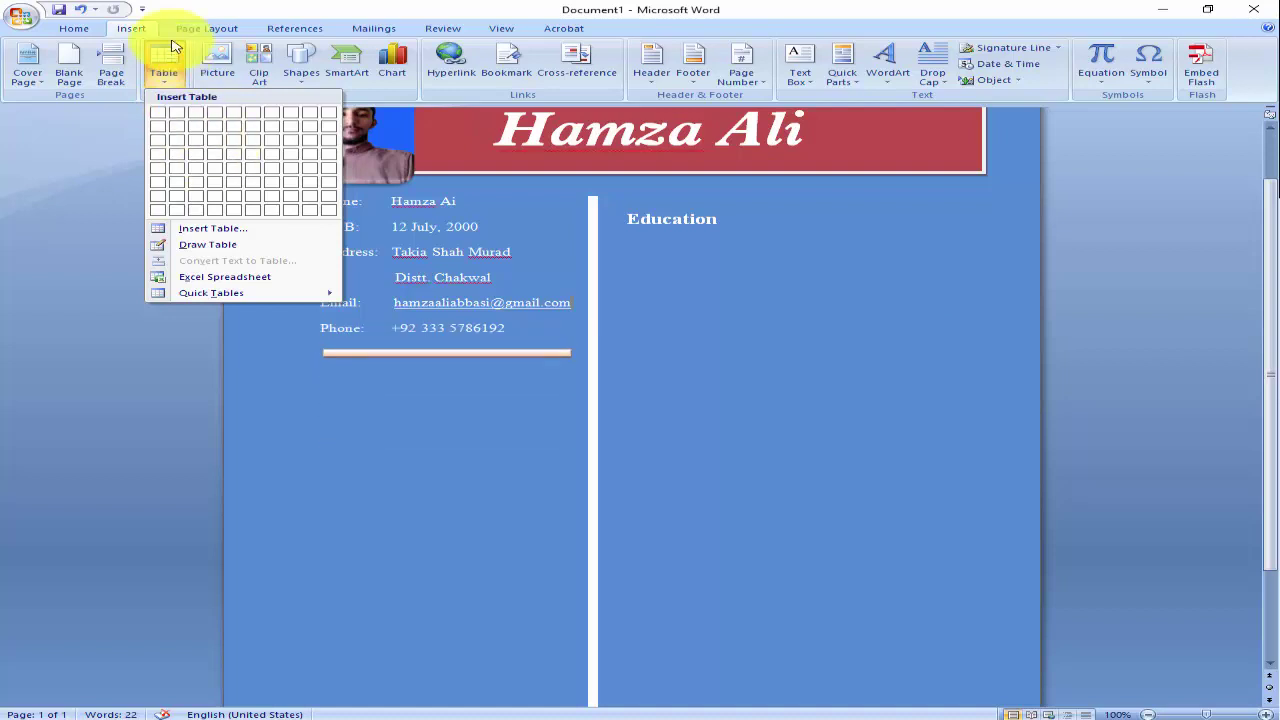
click(249, 6)
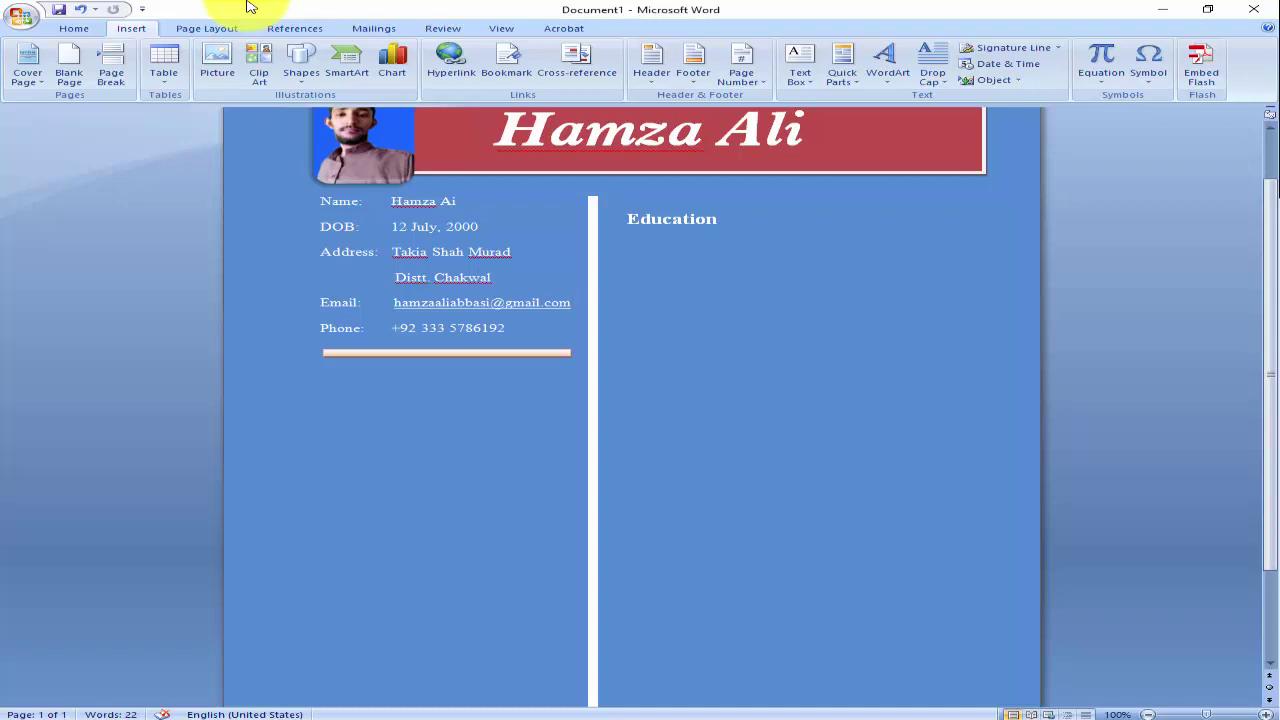
click(165, 62)
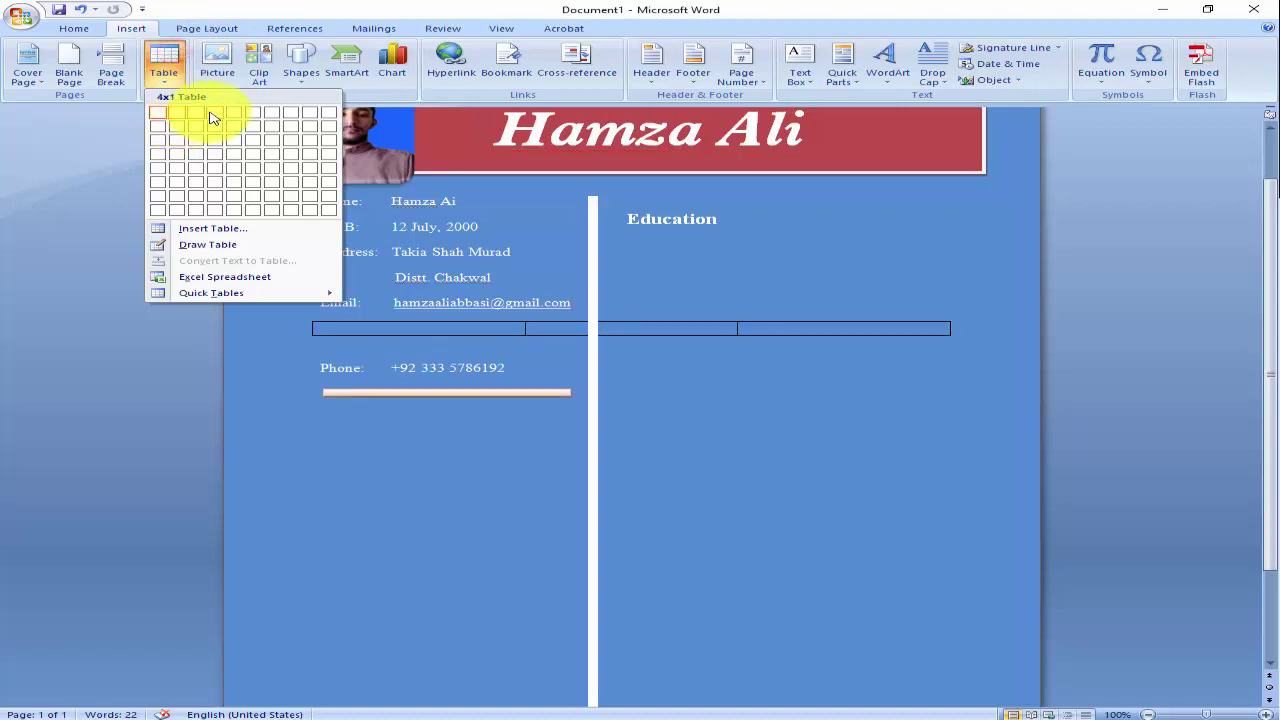
click(219, 118)
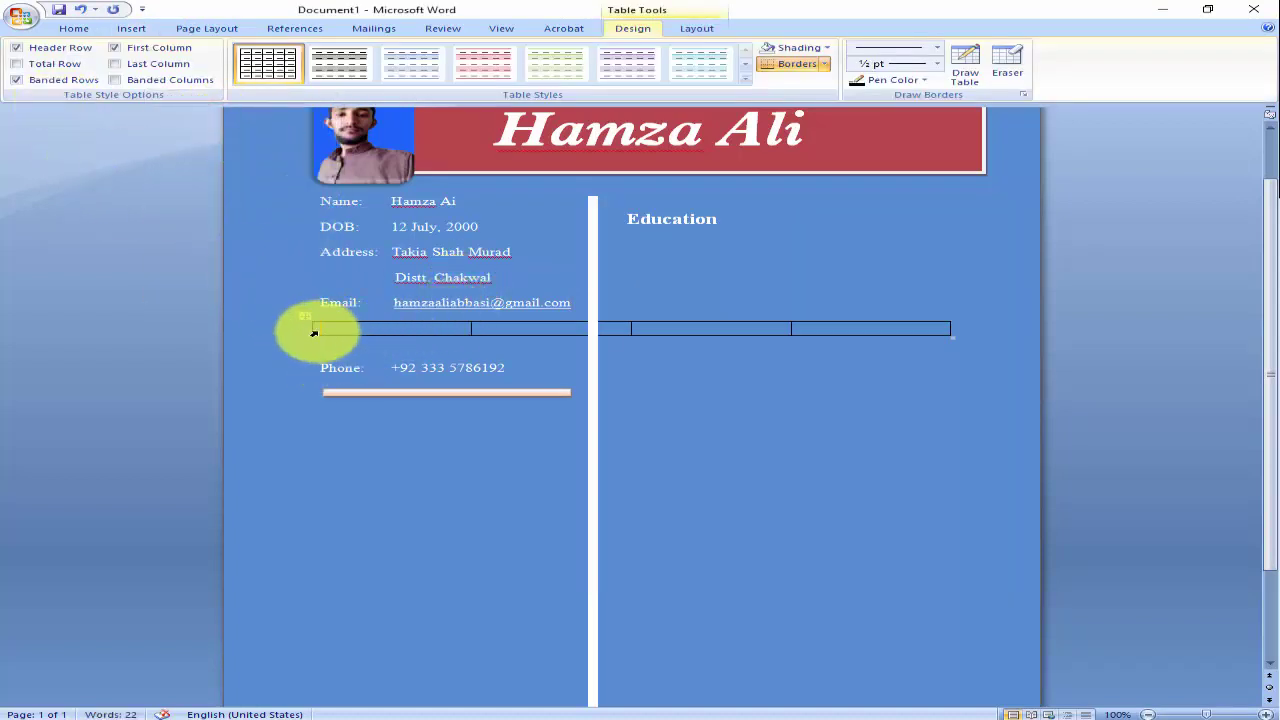
Resize the four-column table's columns and shift the table into the right column.
drag(312, 327, 456, 329)
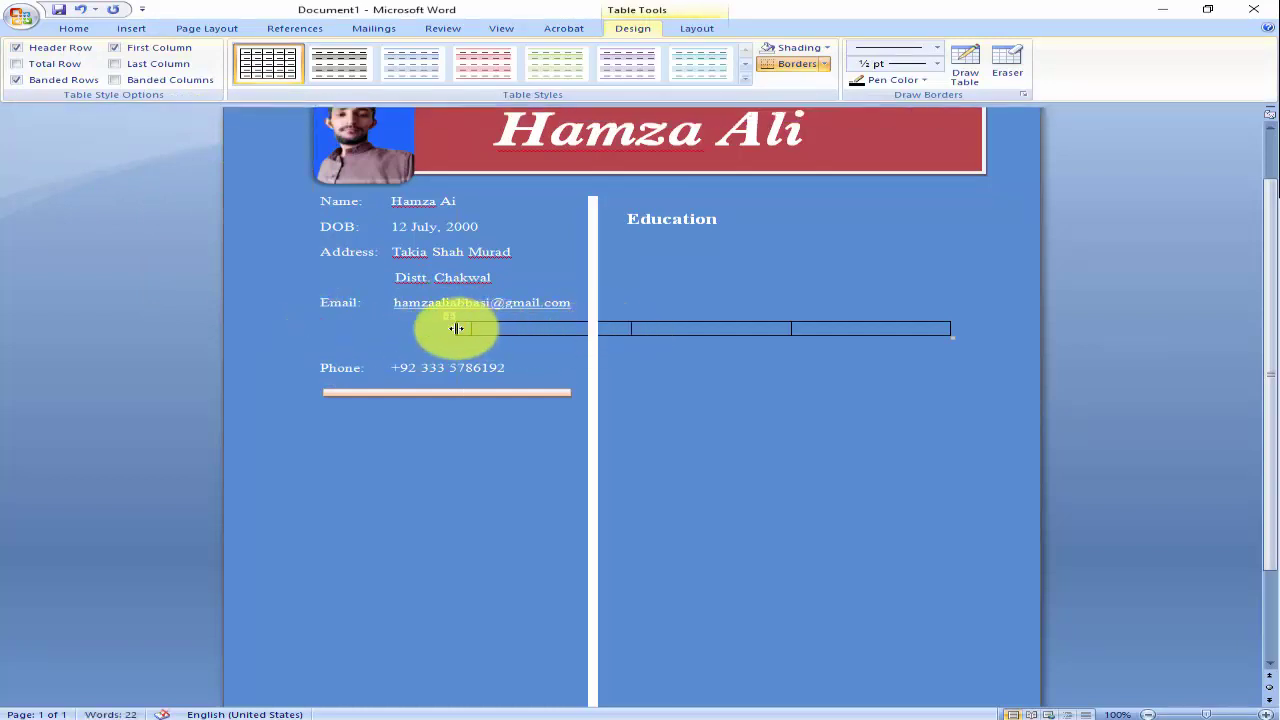
click(465, 330)
drag(640, 330, 613, 330)
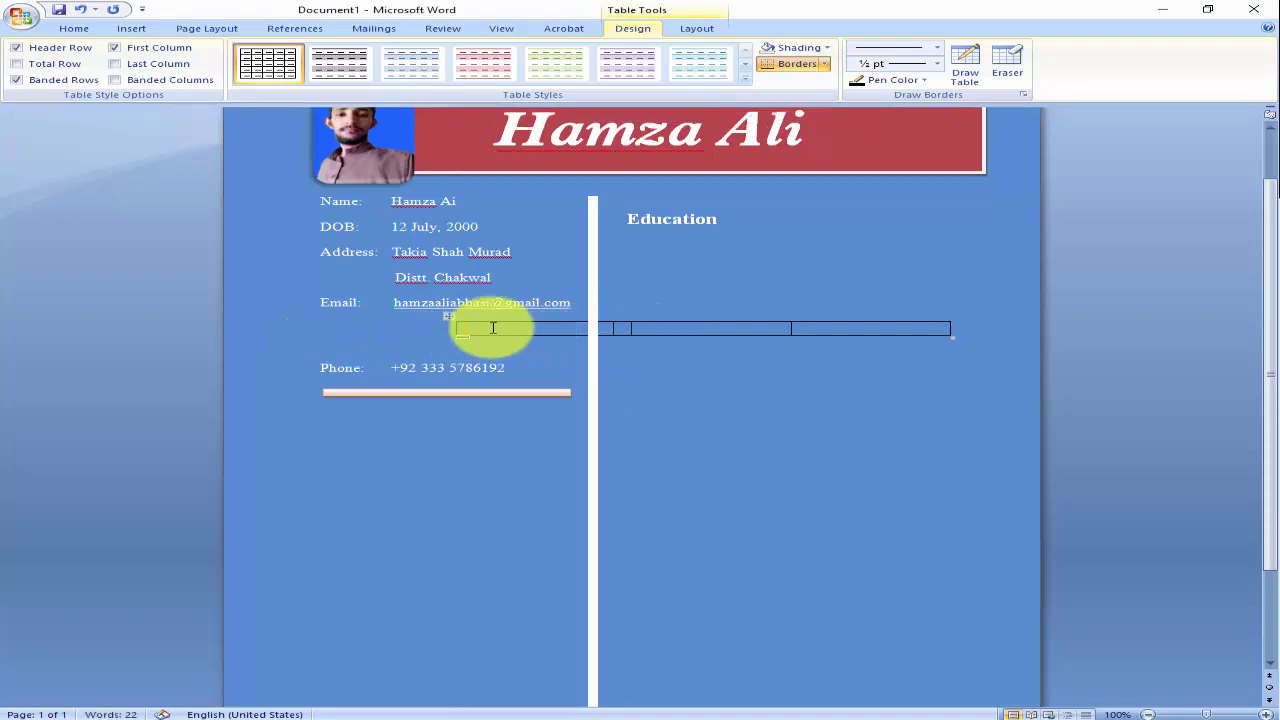
drag(455, 330, 612, 328)
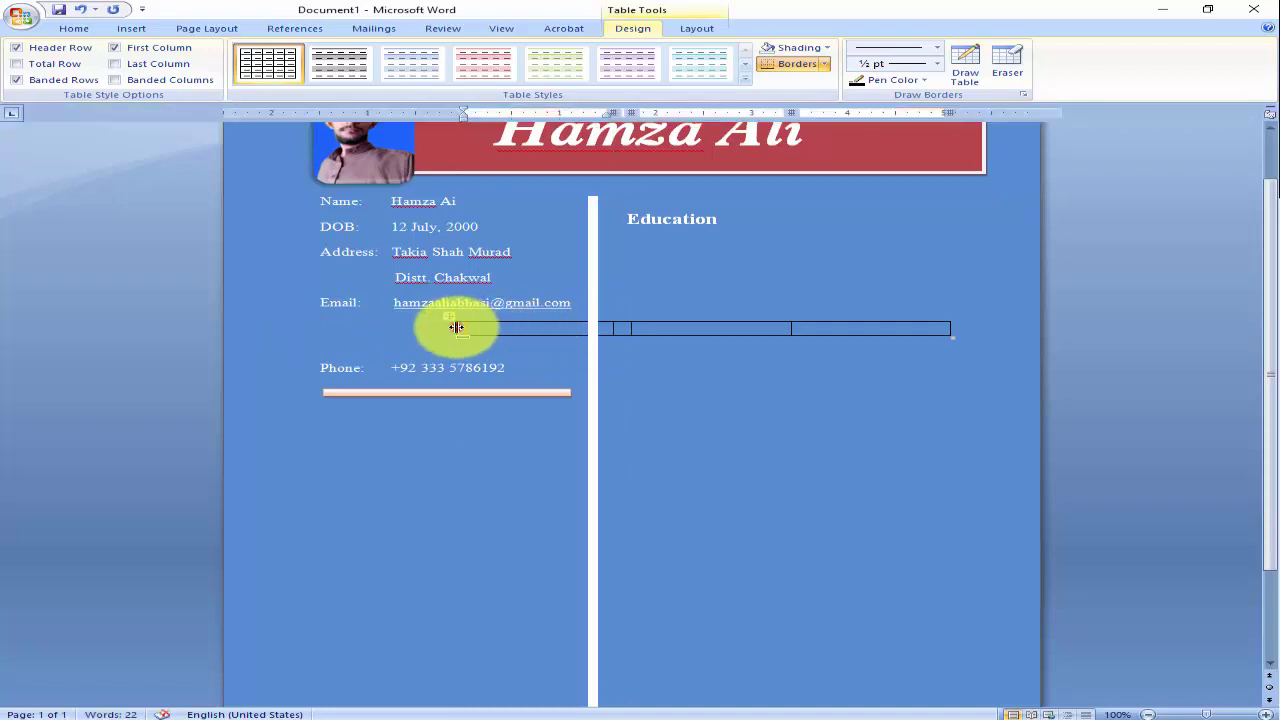
click(613, 327)
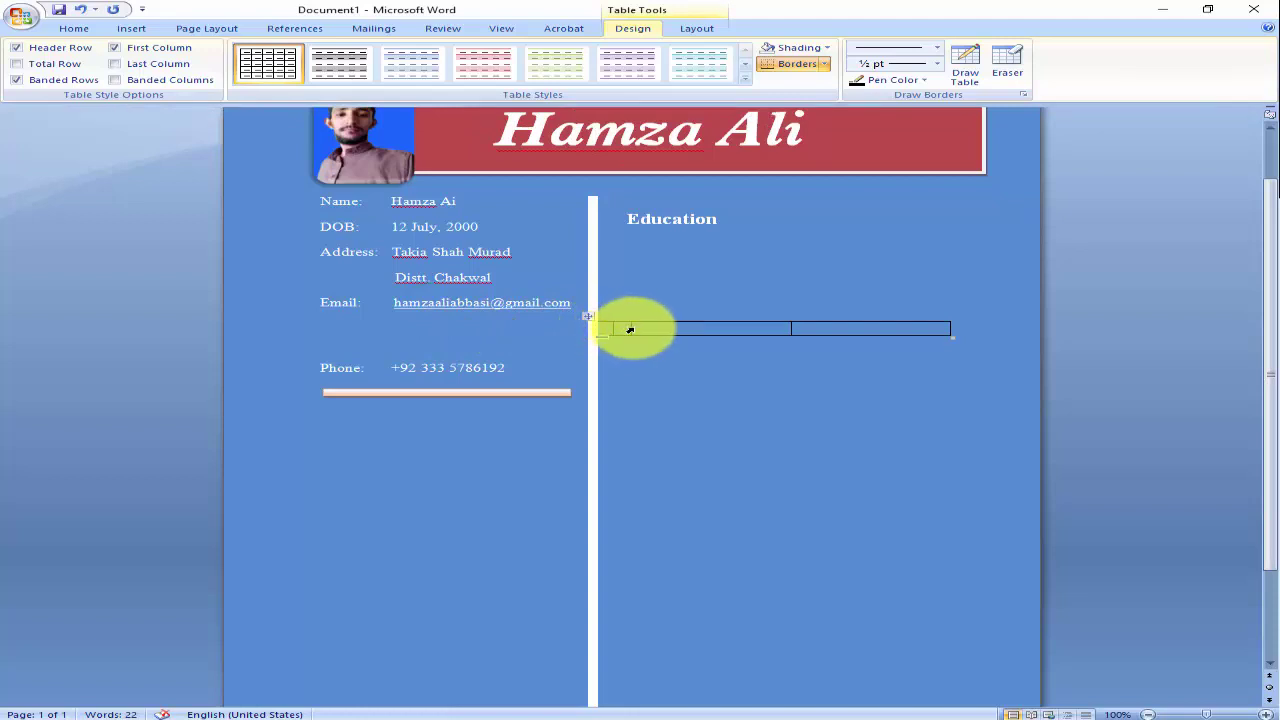
drag(629, 328, 703, 328)
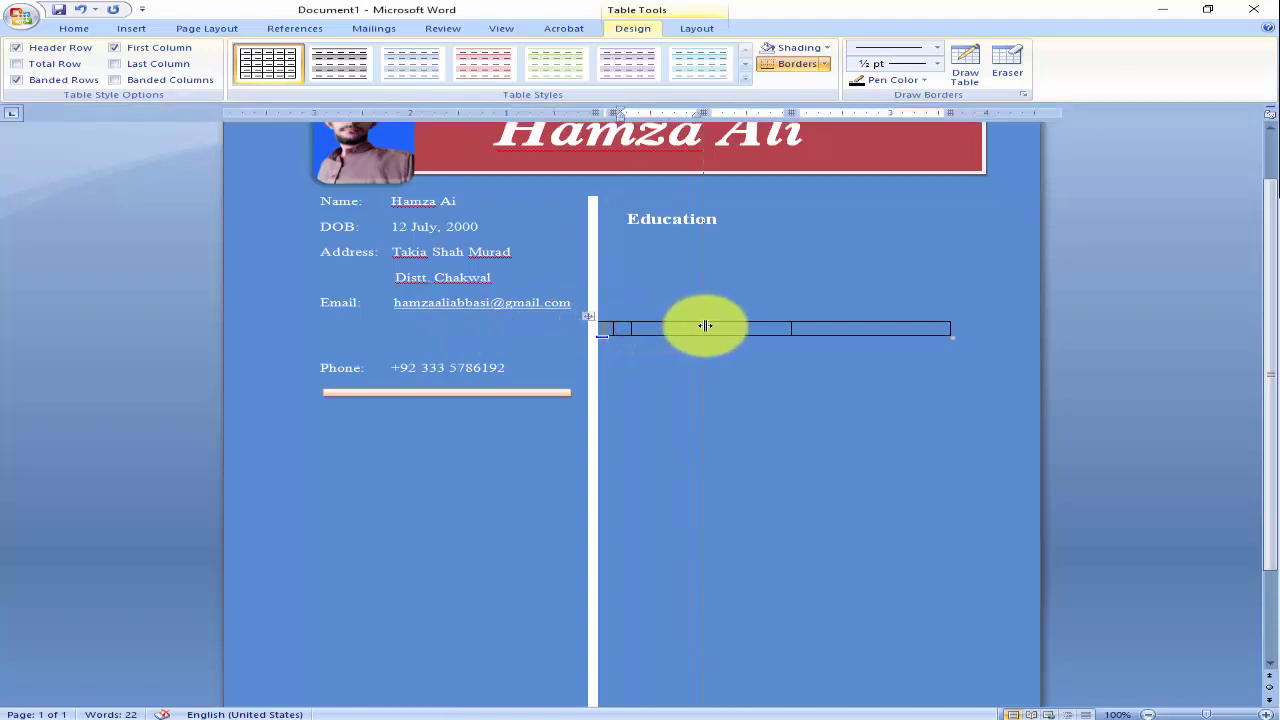
drag(613, 327, 656, 327)
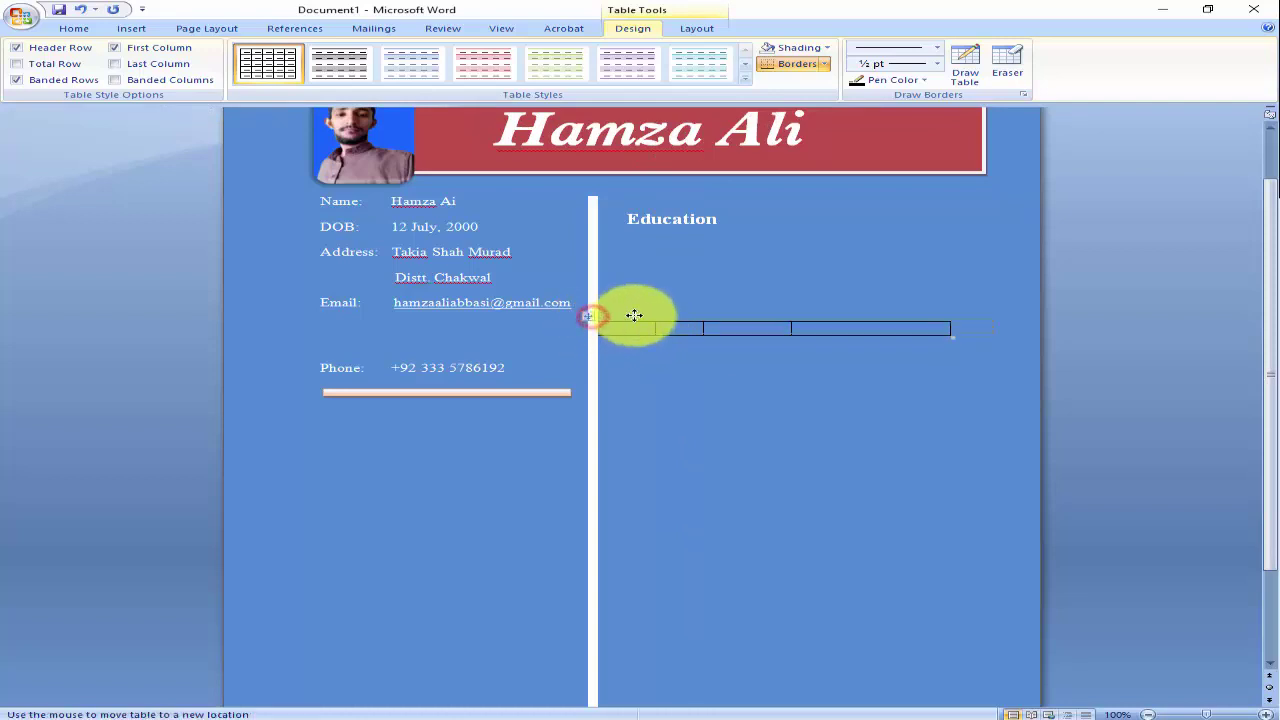
drag(595, 321, 627, 321)
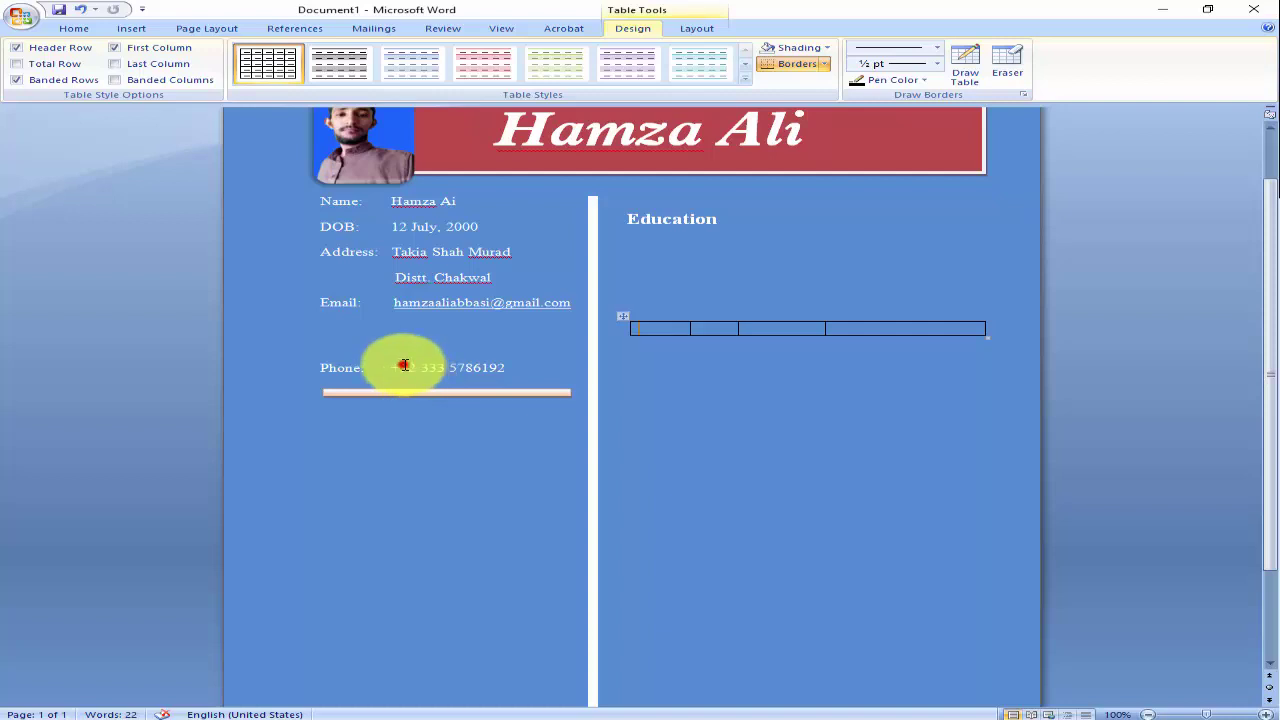
Lower the table in the right column and delete the blank line above Phone.
click(369, 341)
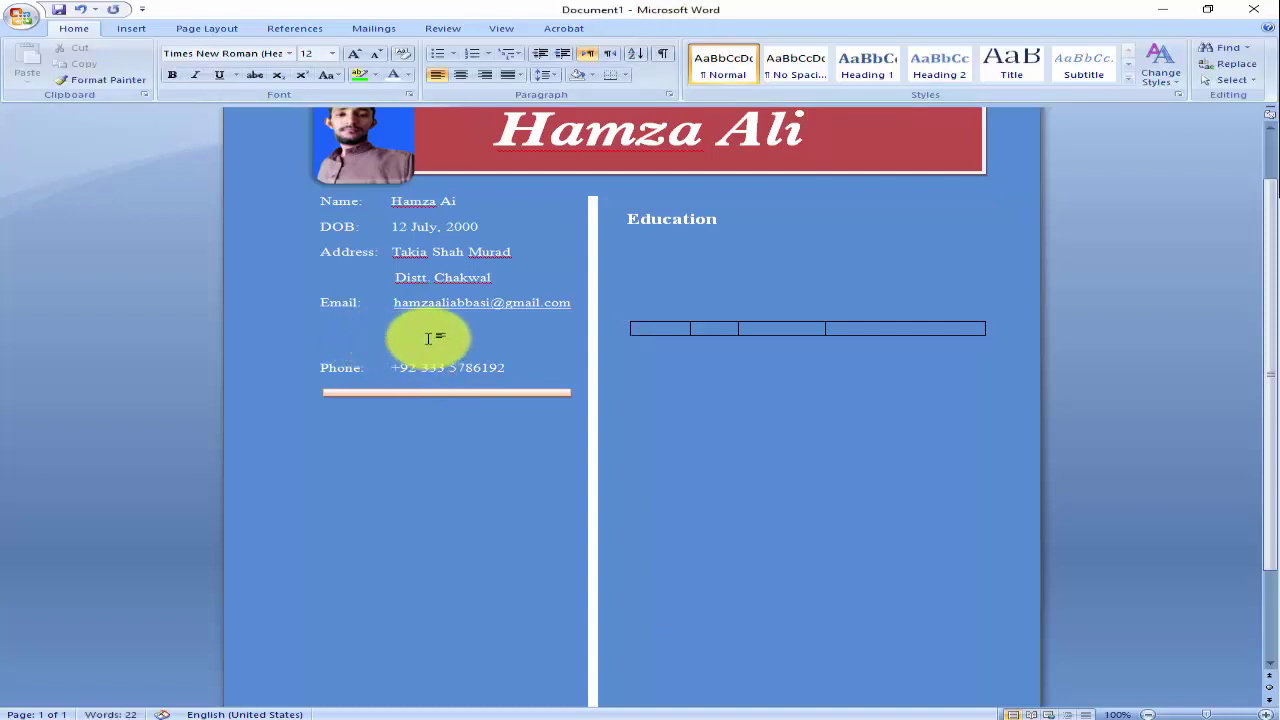
click(652, 327)
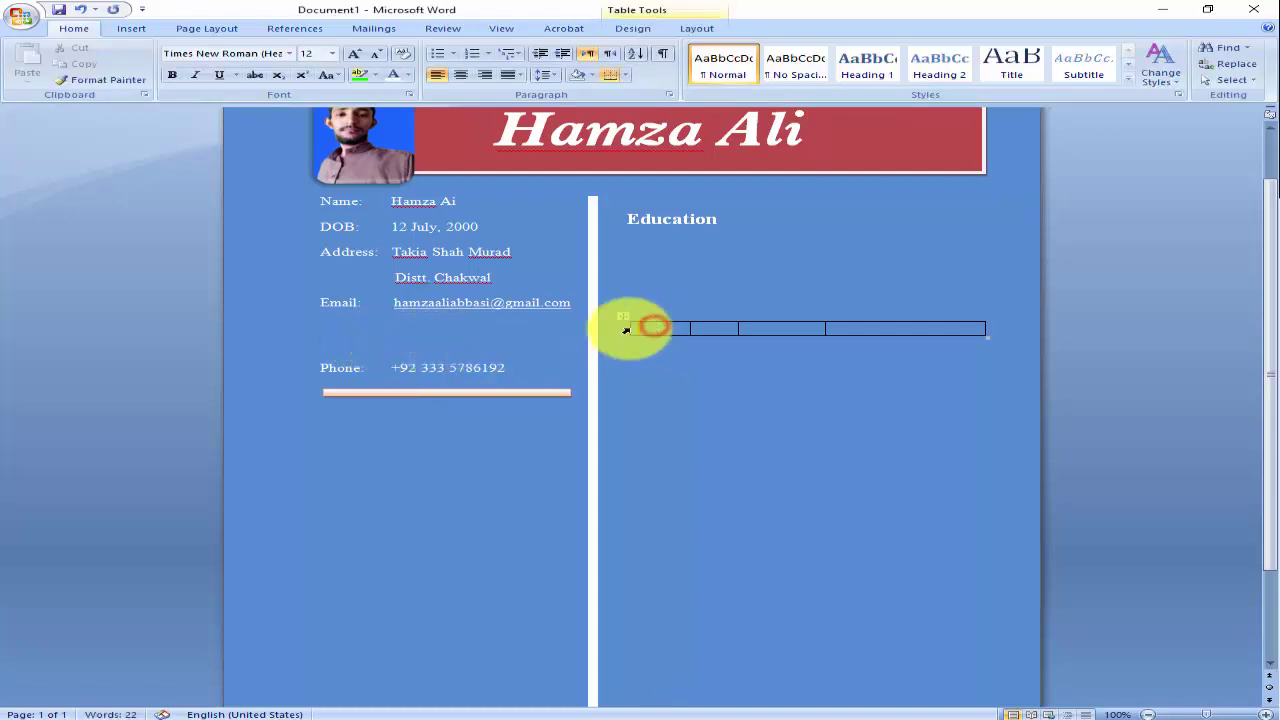
drag(625, 330, 618, 420)
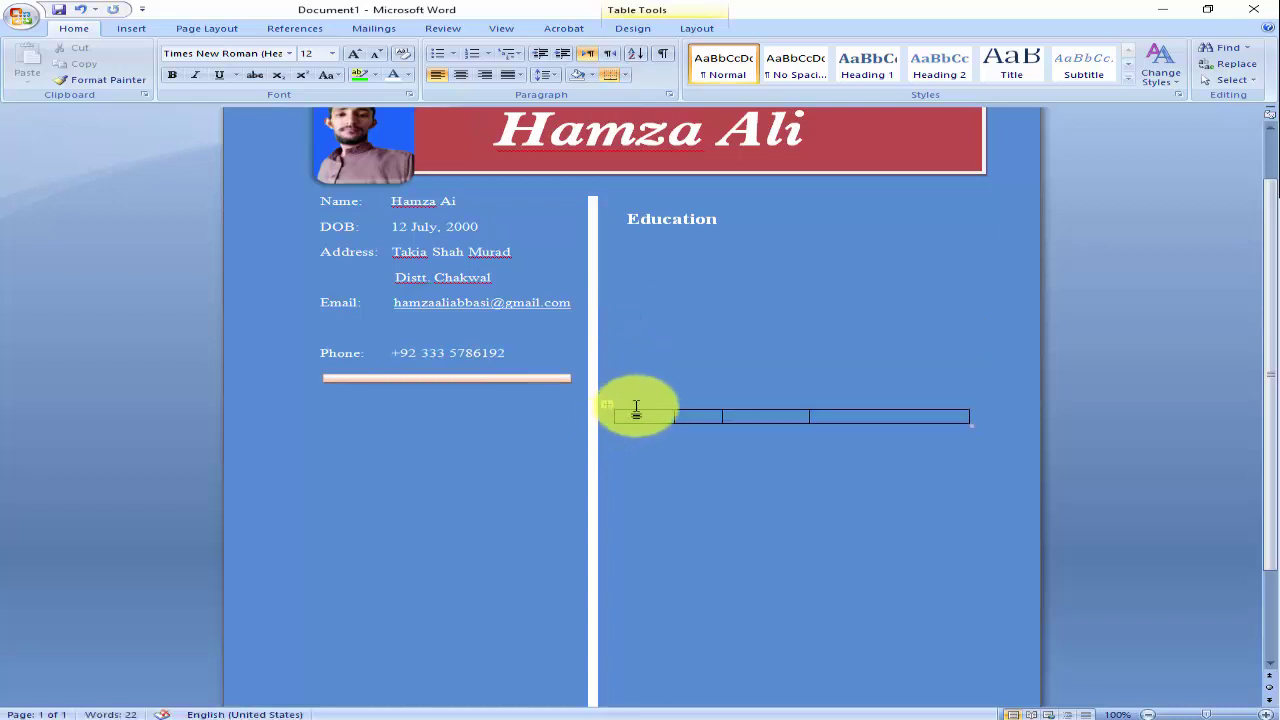
click(486, 385)
click(403, 332)
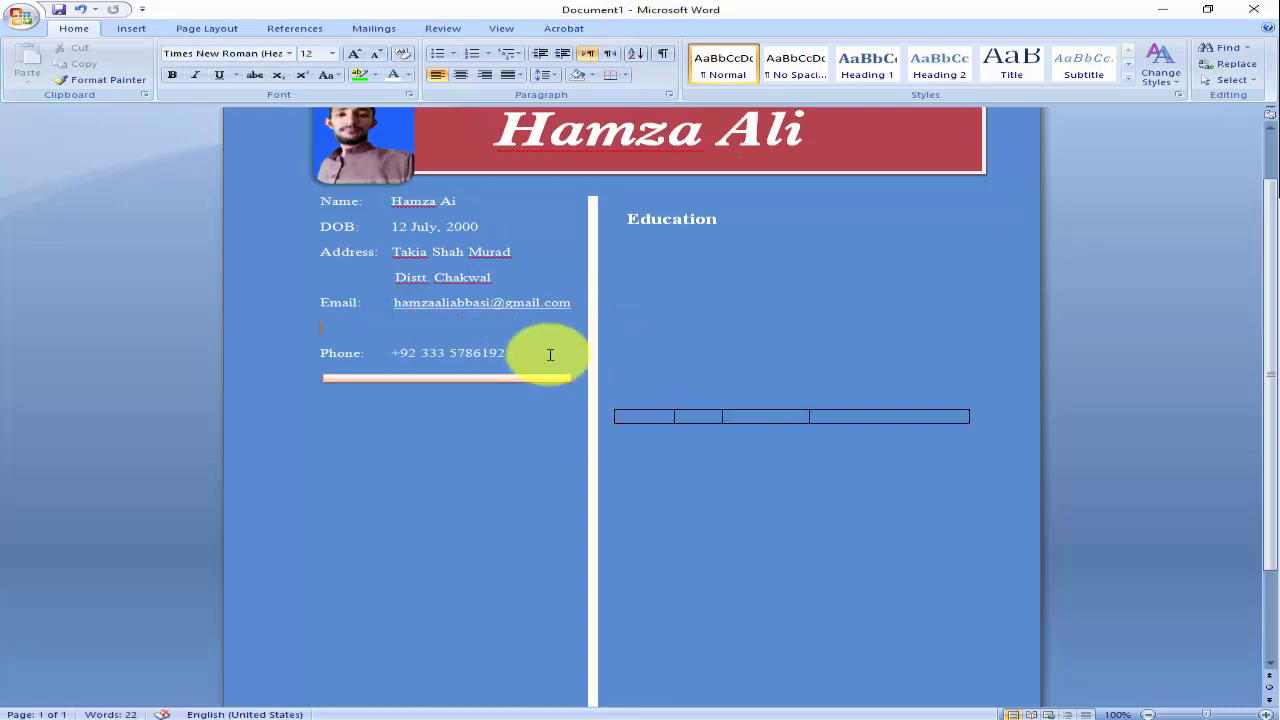
key(BackSpace)
Move the table up beneath the Education heading and widen its columns.
click(679, 384)
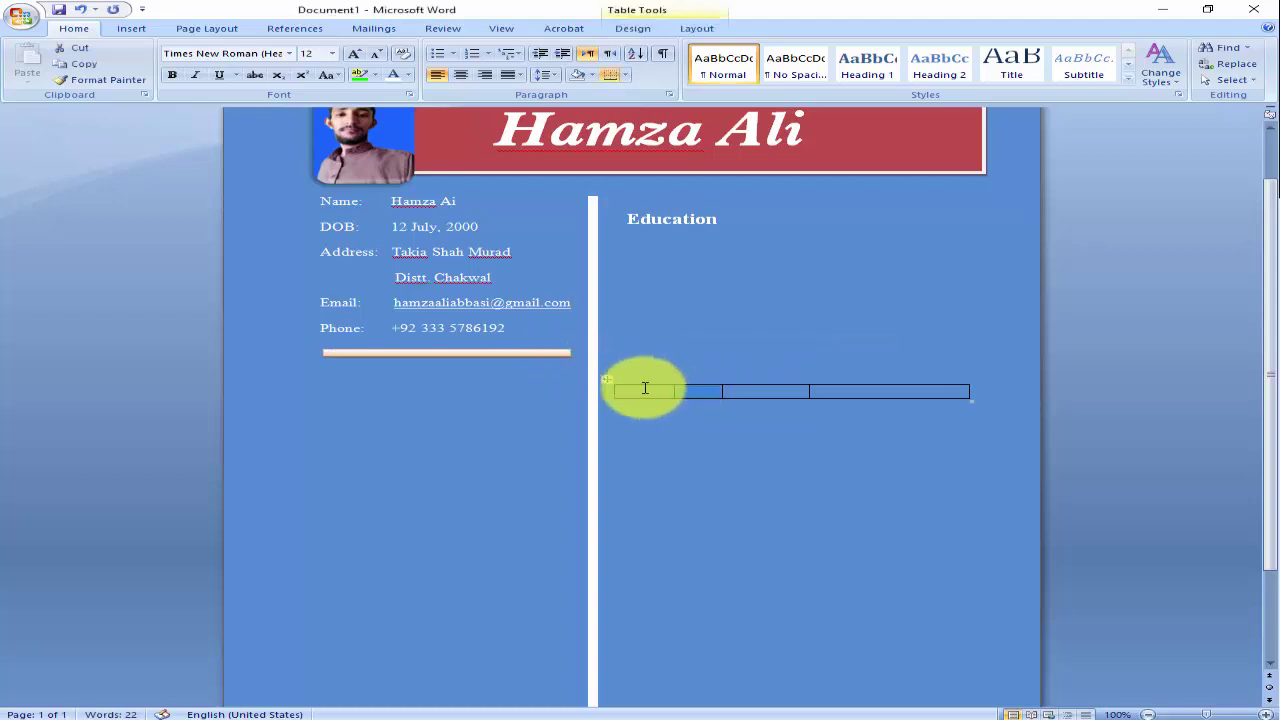
mouse_move(607, 381)
mouse_down()
mouse_move(629, 340)
mouse_move(624, 285)
mouse_up()
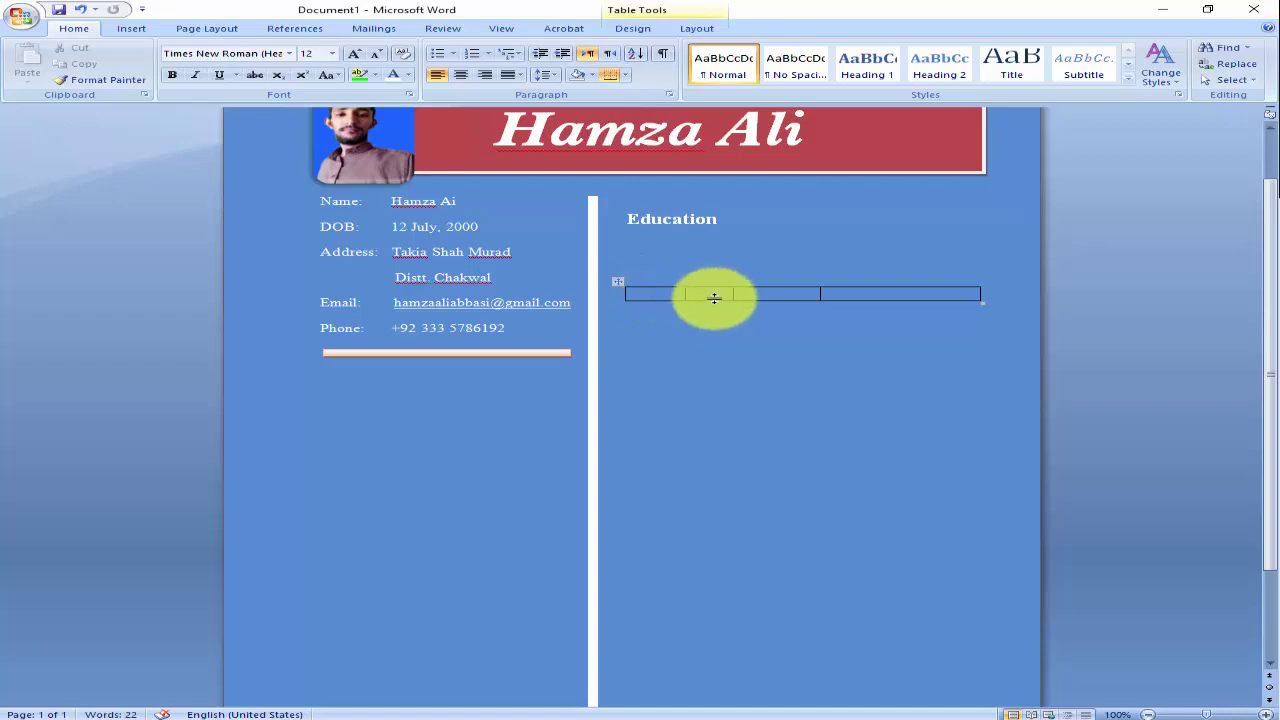
drag(733, 294, 752, 294)
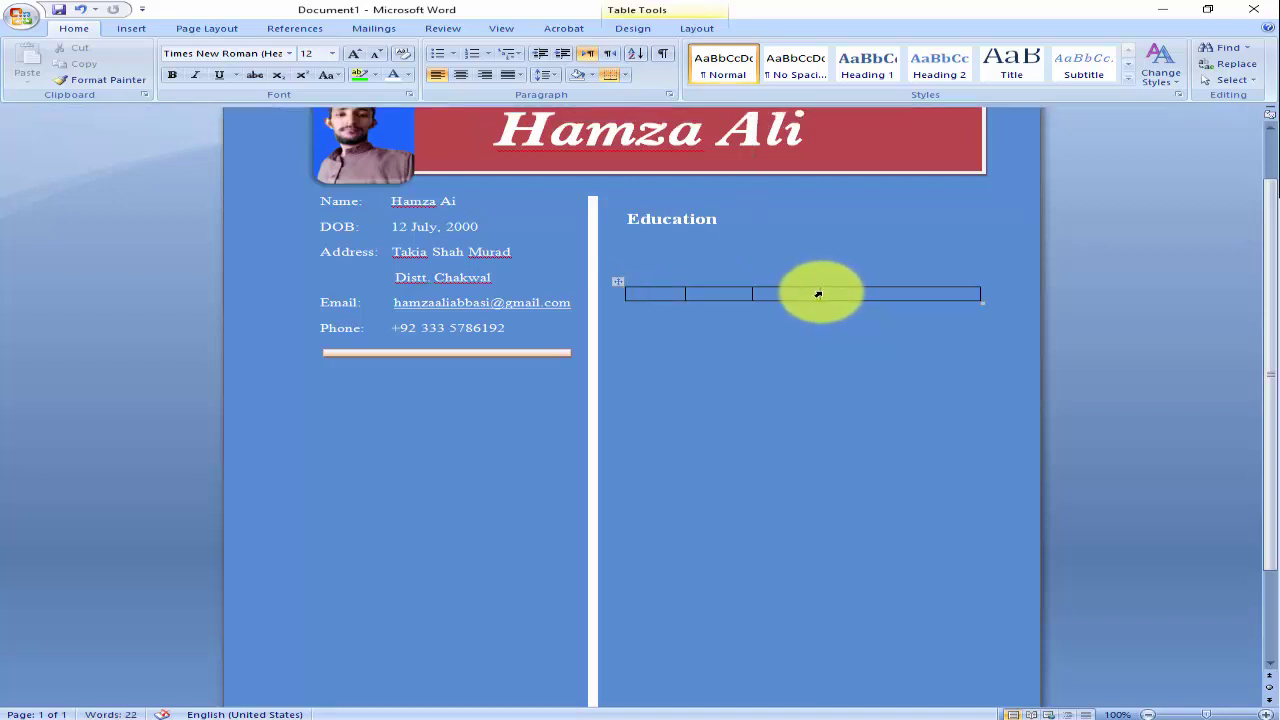
drag(818, 292, 926, 293)
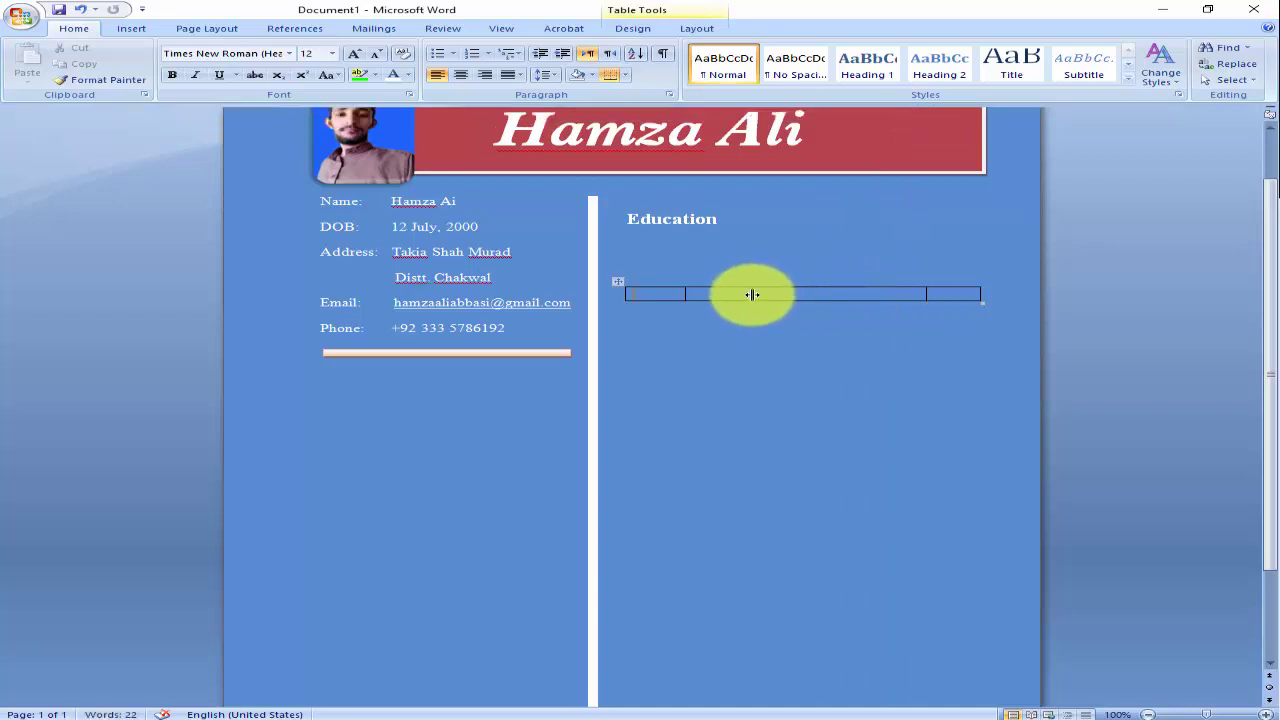
drag(752, 294, 866, 296)
drag(684, 294, 704, 296)
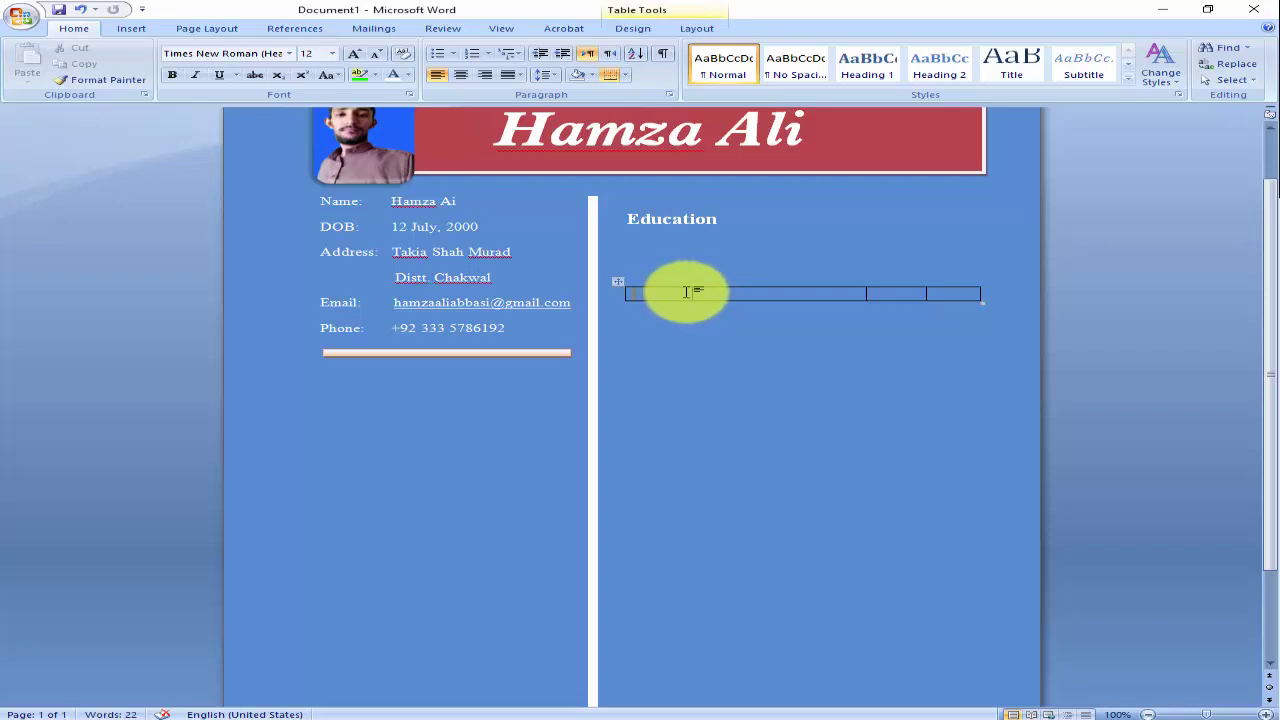
Select the table's entire single row.
click(615, 296)
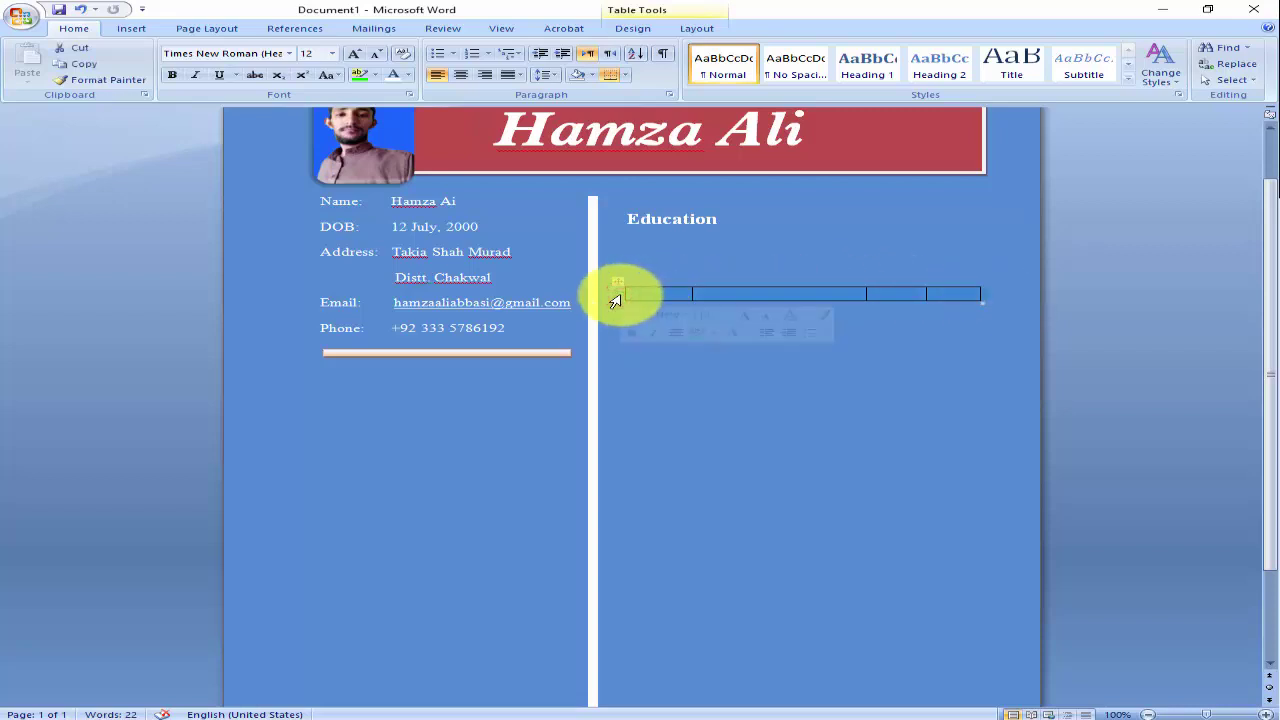
click(645, 294)
right_click(645, 293)
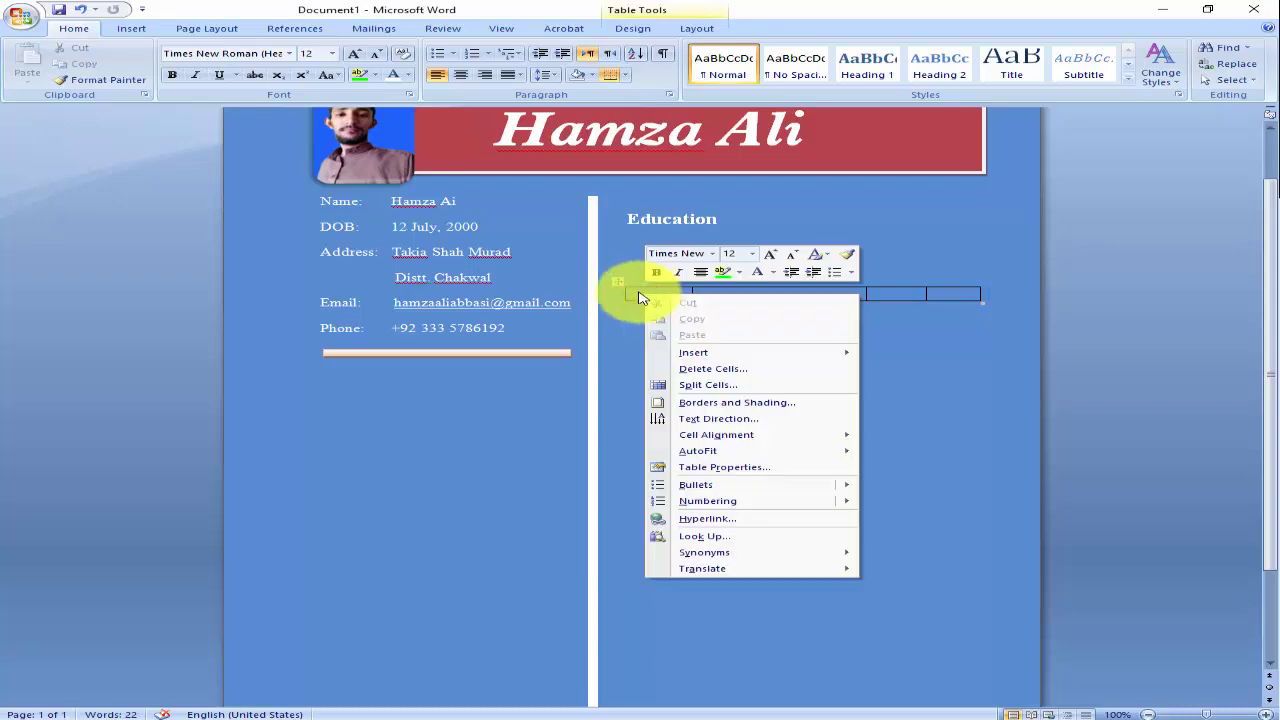
click(637, 294)
drag(637, 294, 940, 294)
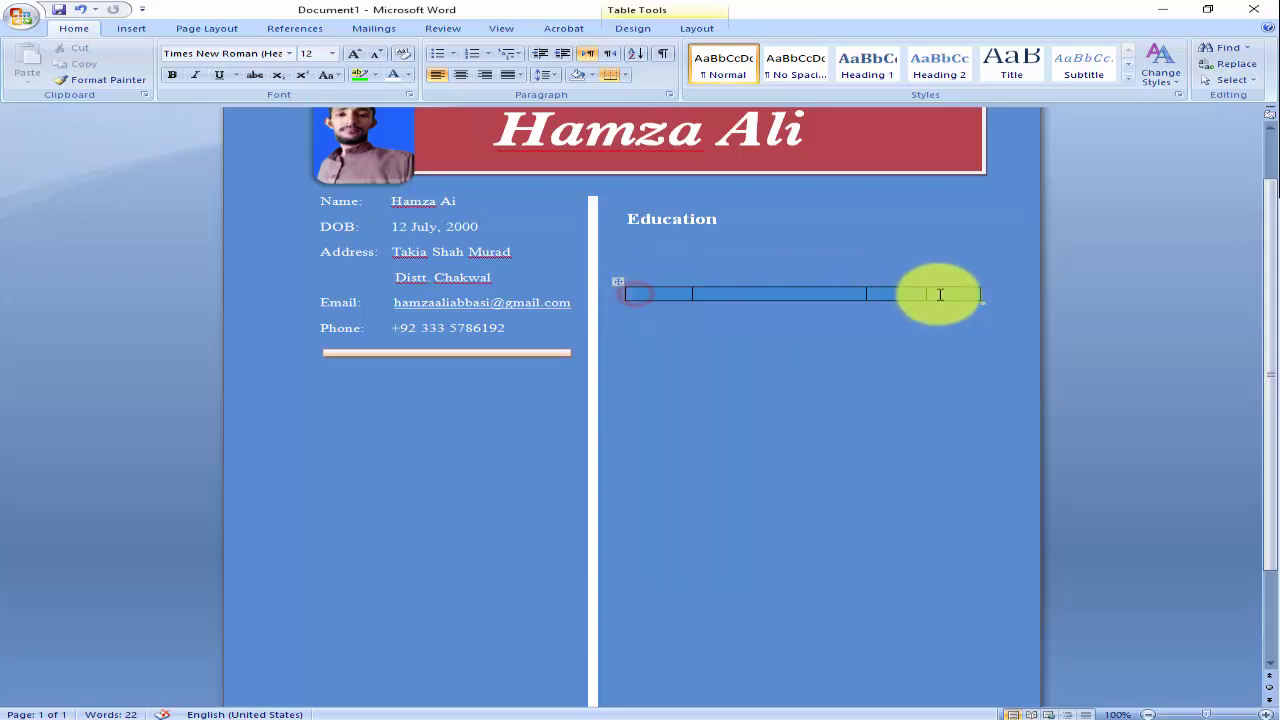
click(700, 294)
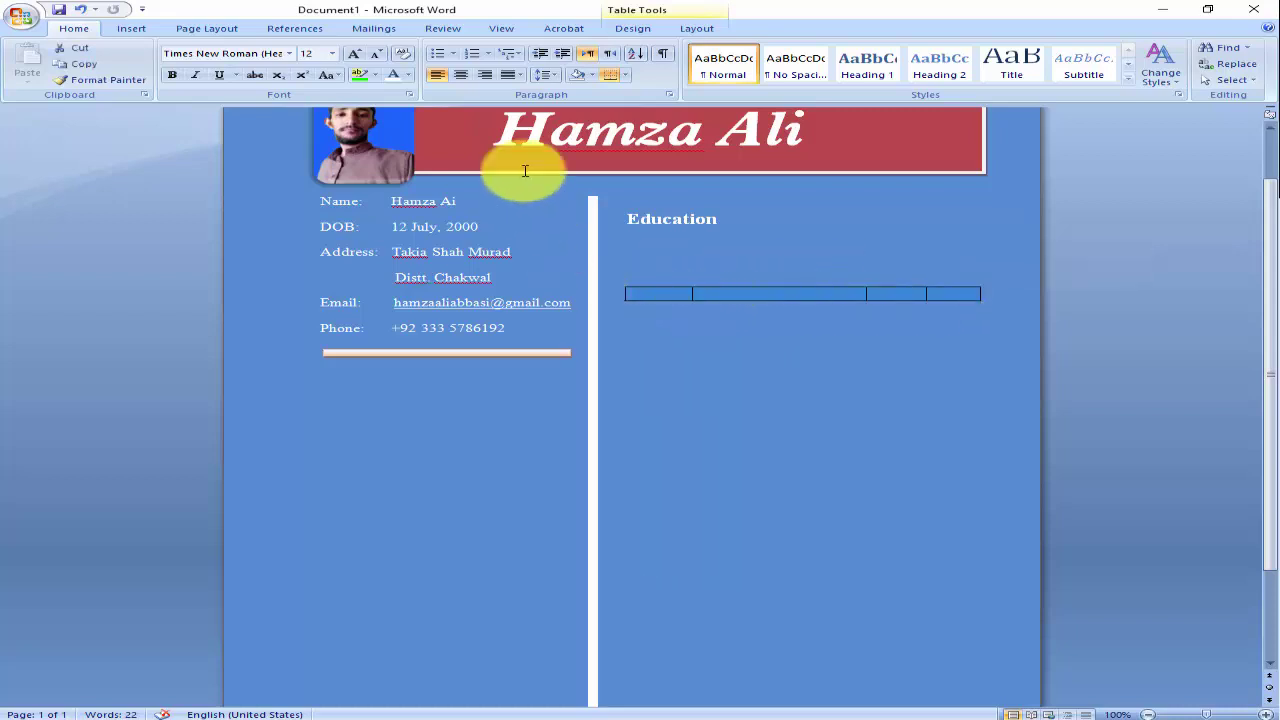
Apply All Borders and white shading to the Education table row.
click(622, 76)
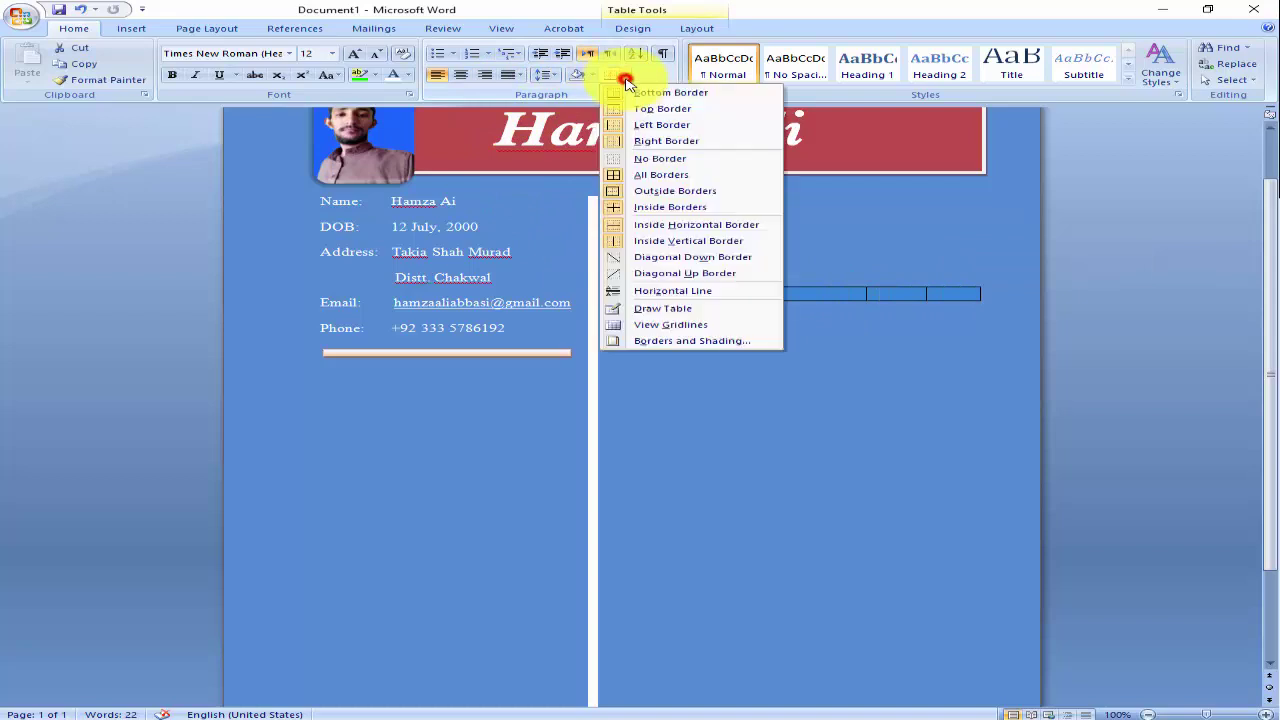
click(655, 178)
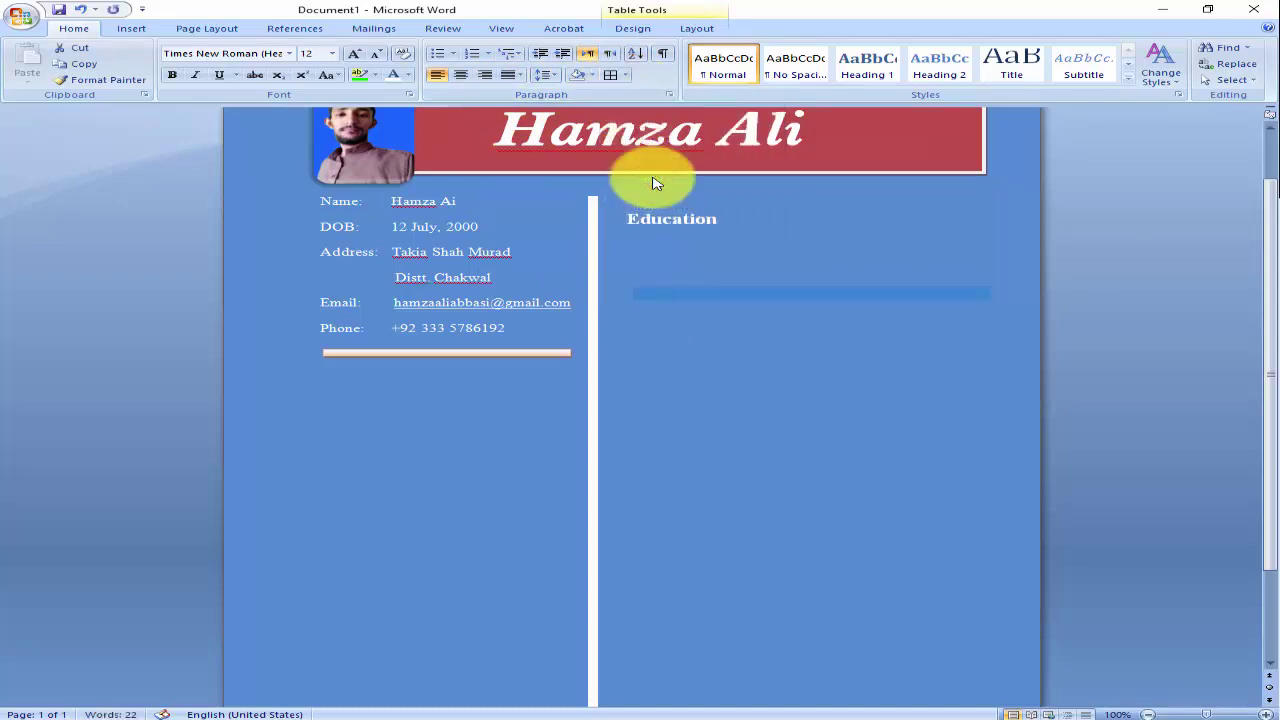
click(610, 76)
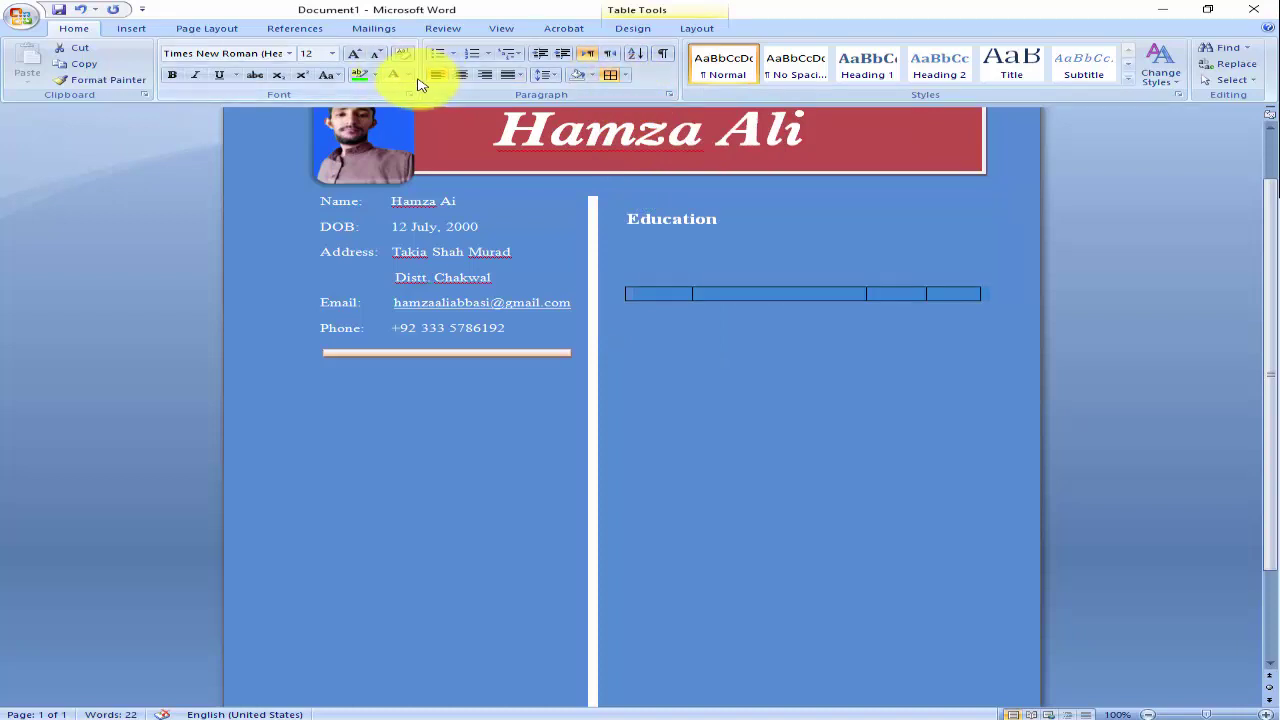
click(624, 76)
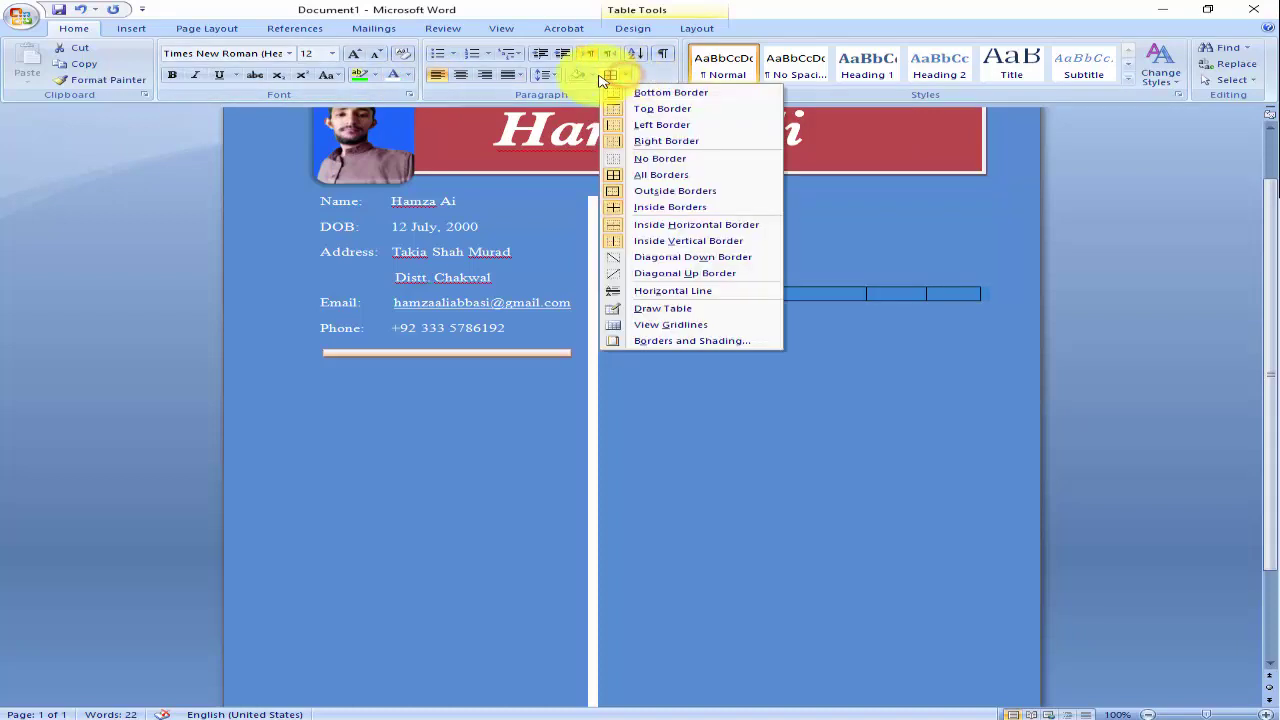
click(591, 76)
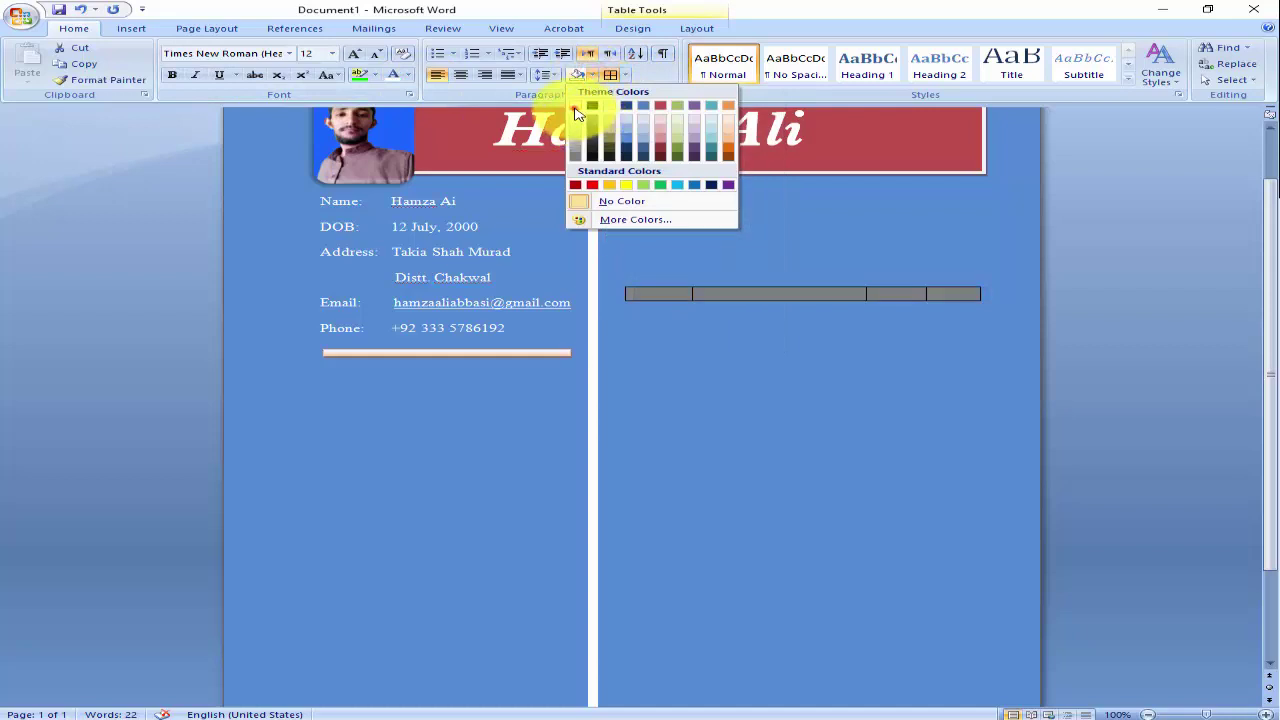
click(575, 105)
click(665, 292)
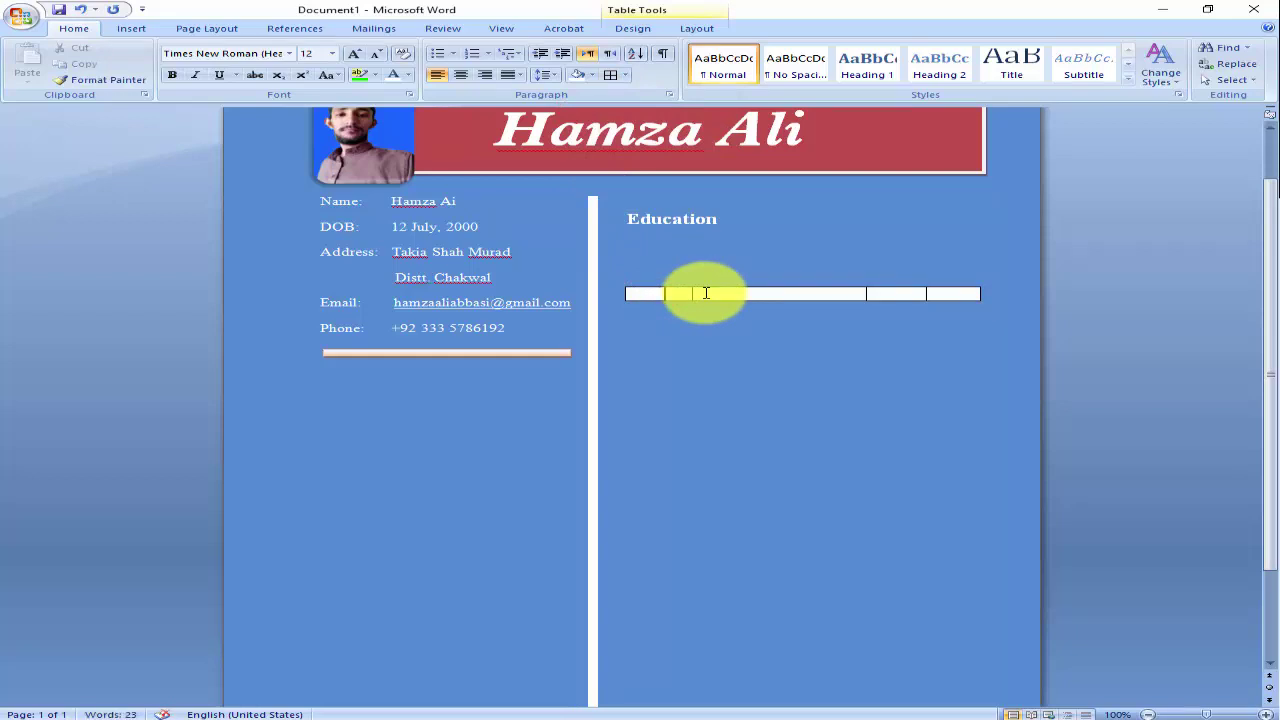
Make the Year header in the first cell red.
key(ctrl+a)
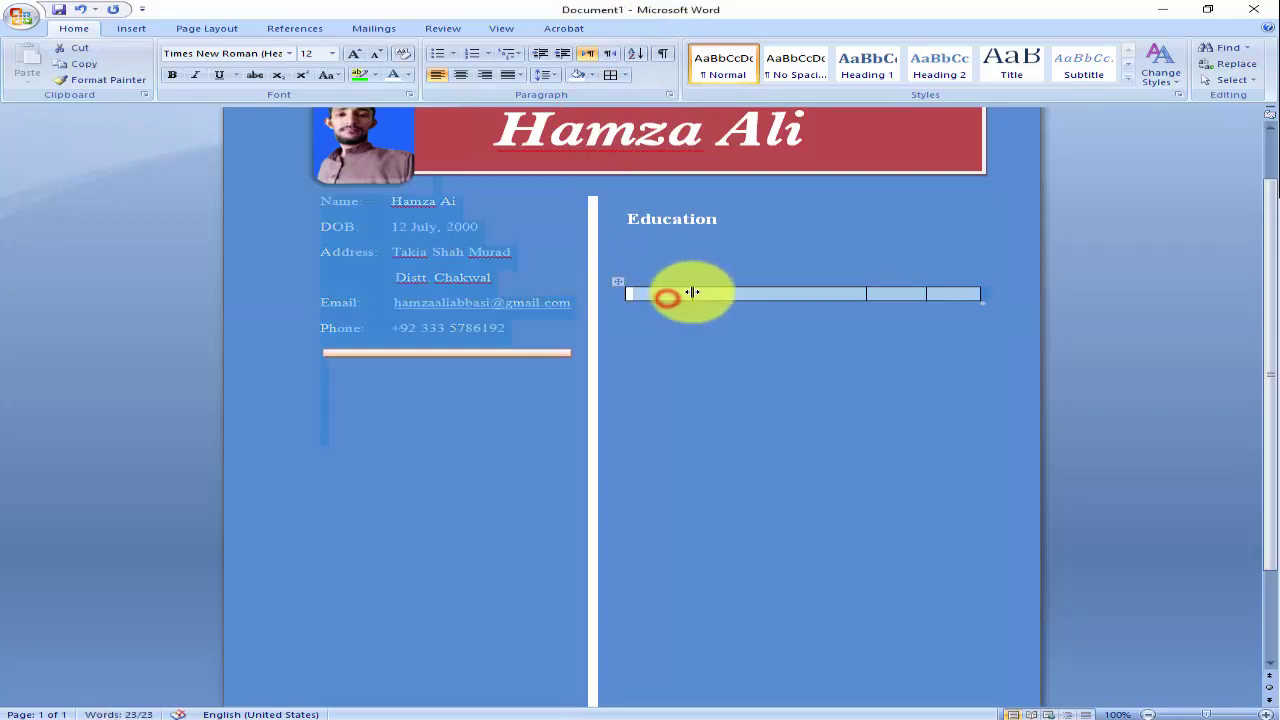
click(673, 295)
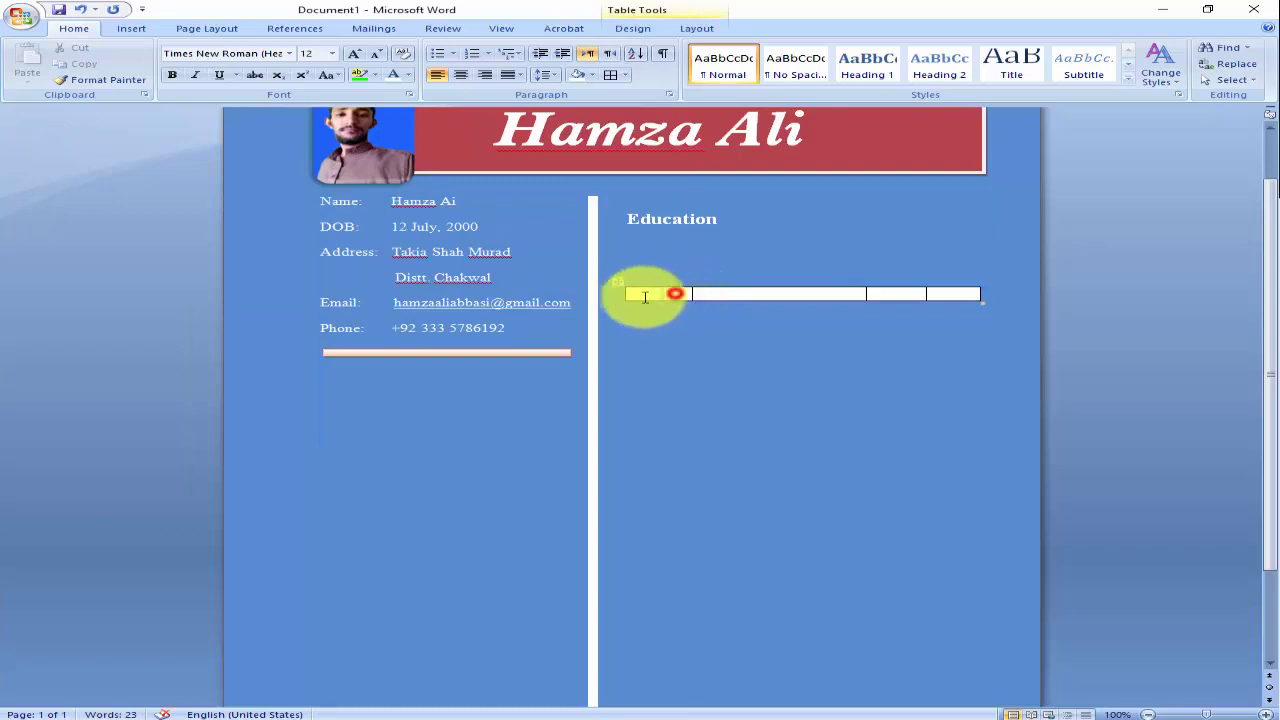
drag(673, 295, 630, 293)
click(661, 294)
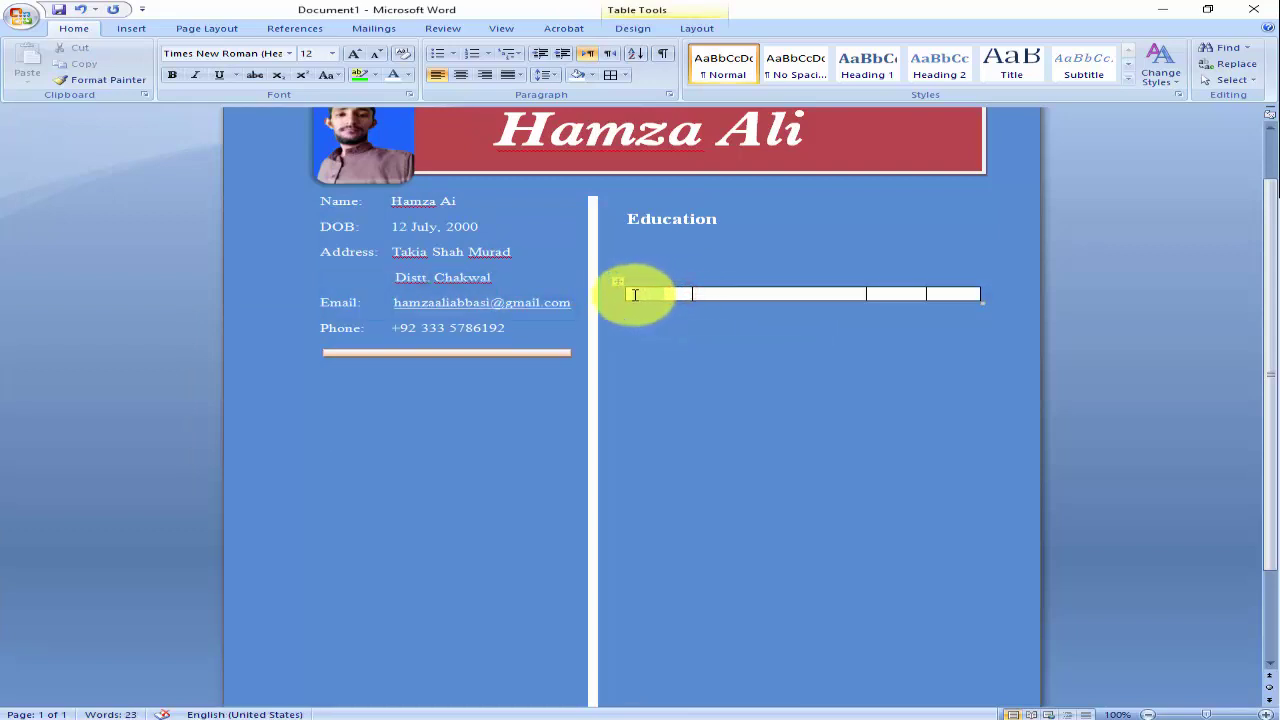
click(409, 75)
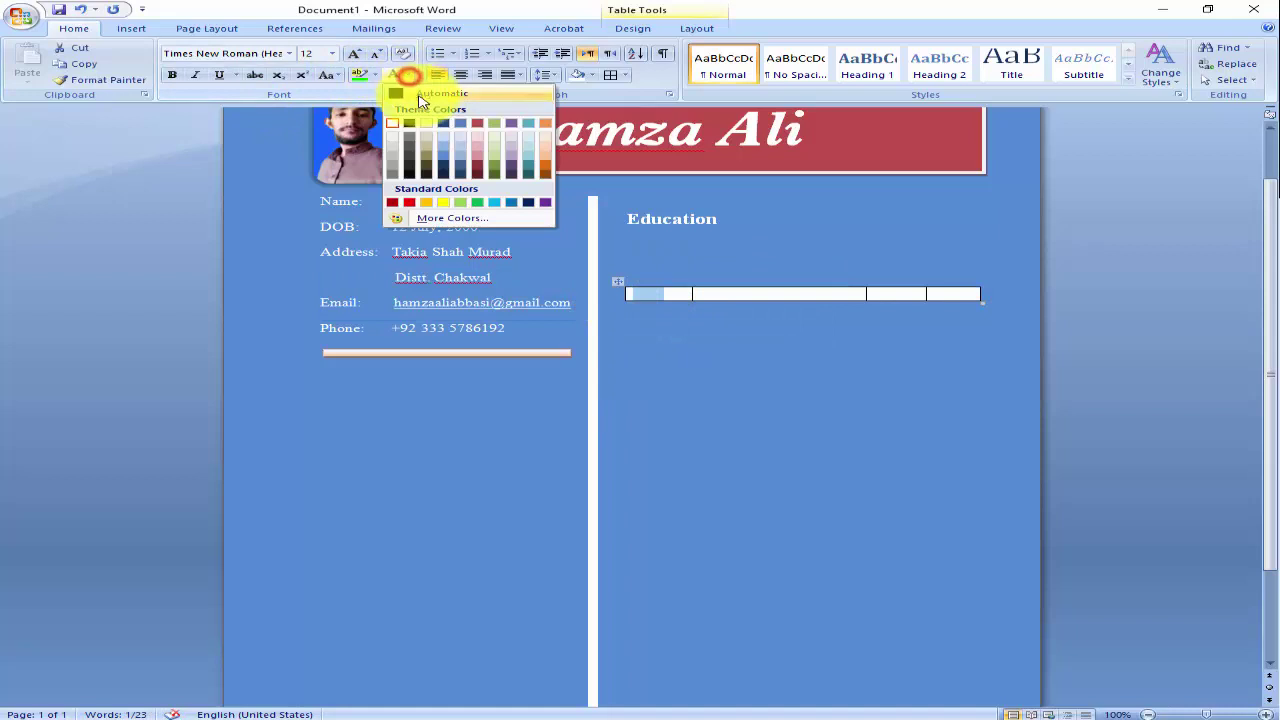
click(411, 203)
Make the Board header in the second cell red.
click(763, 293)
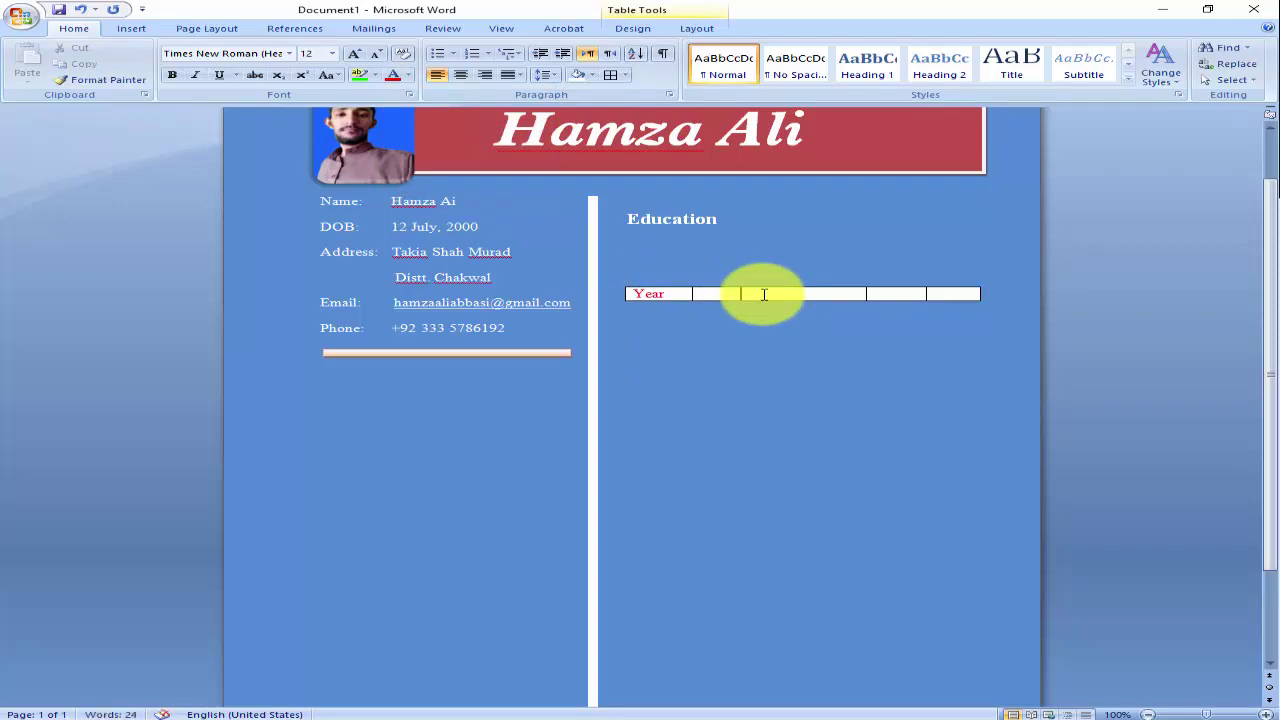
key(shift+Right)
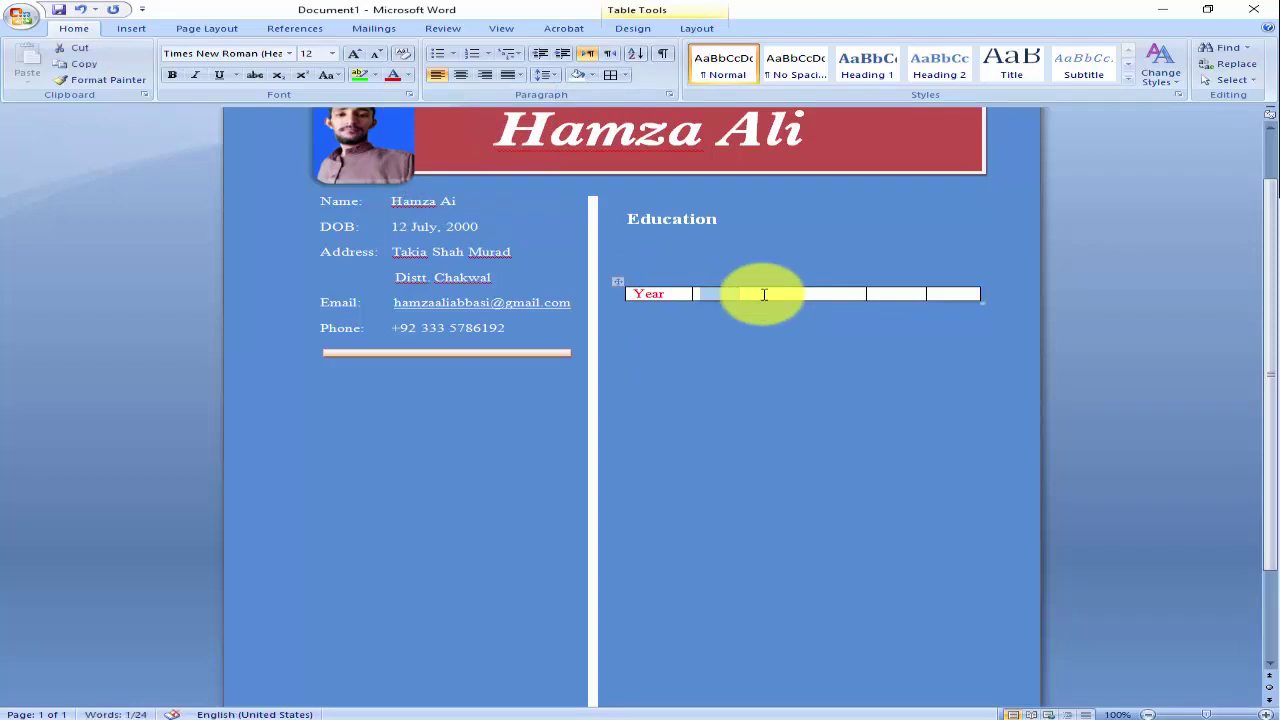
key(shift+Down)
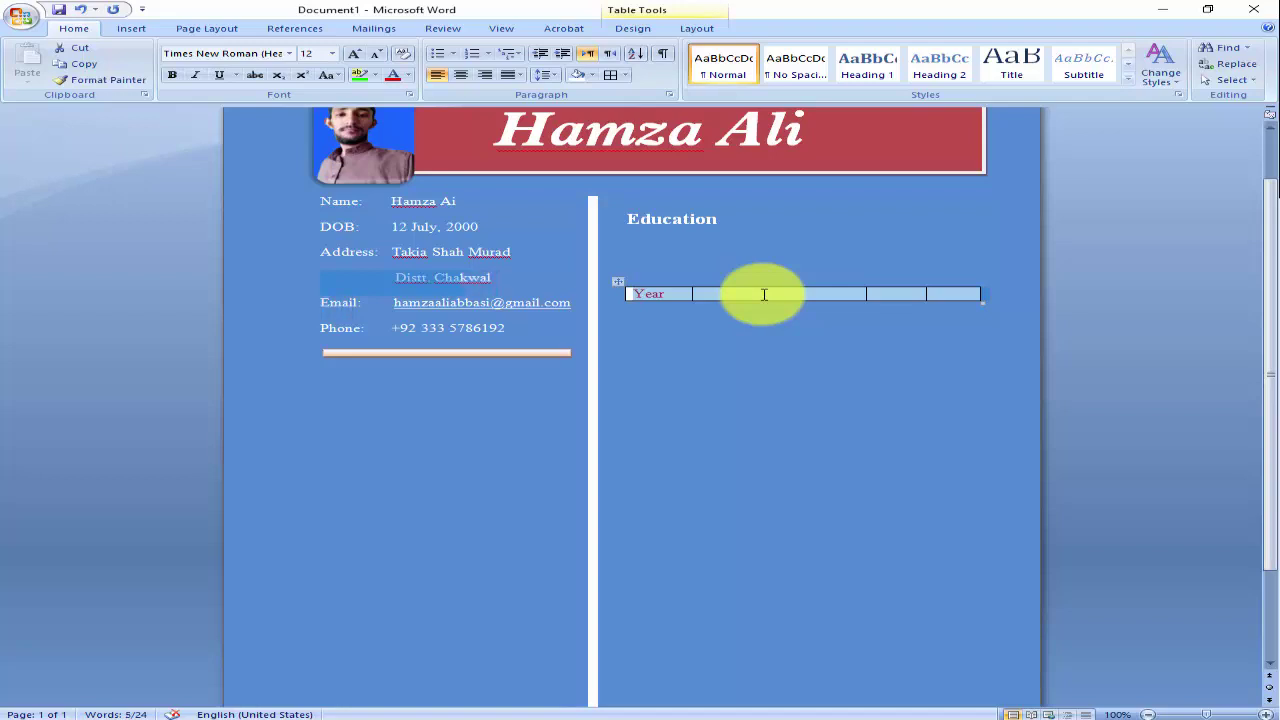
click(764, 294)
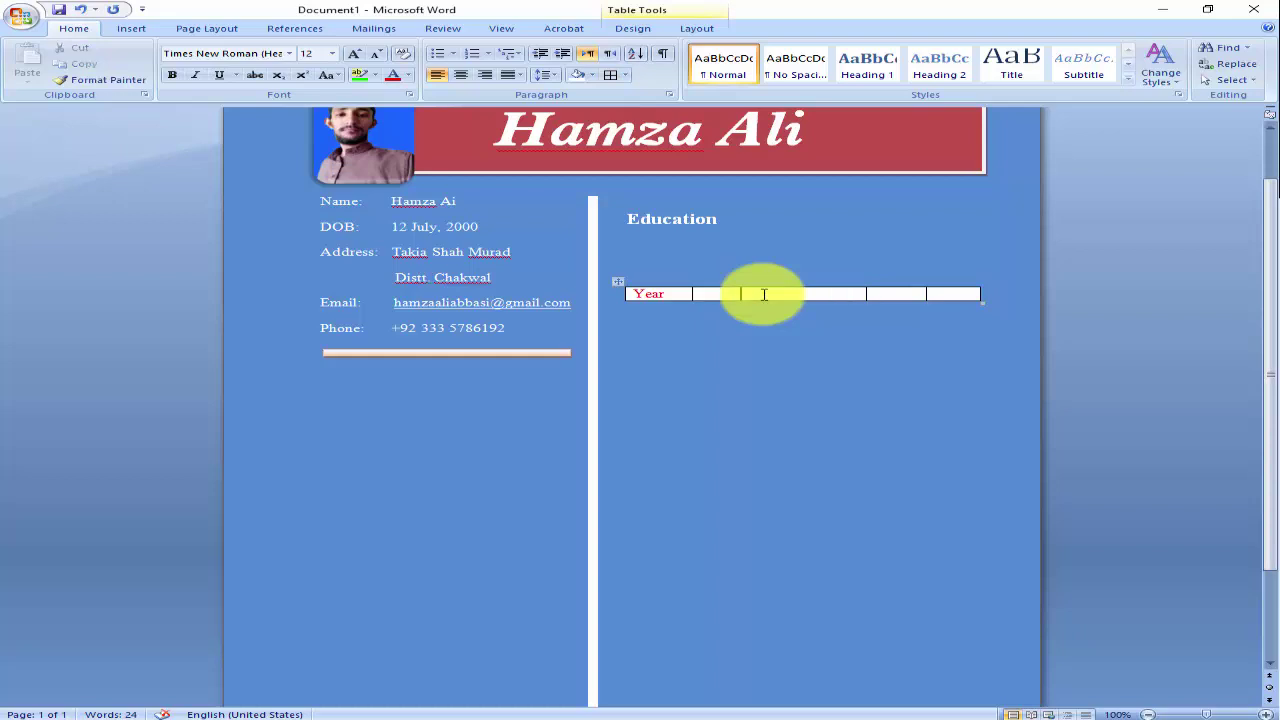
double_click(764, 294)
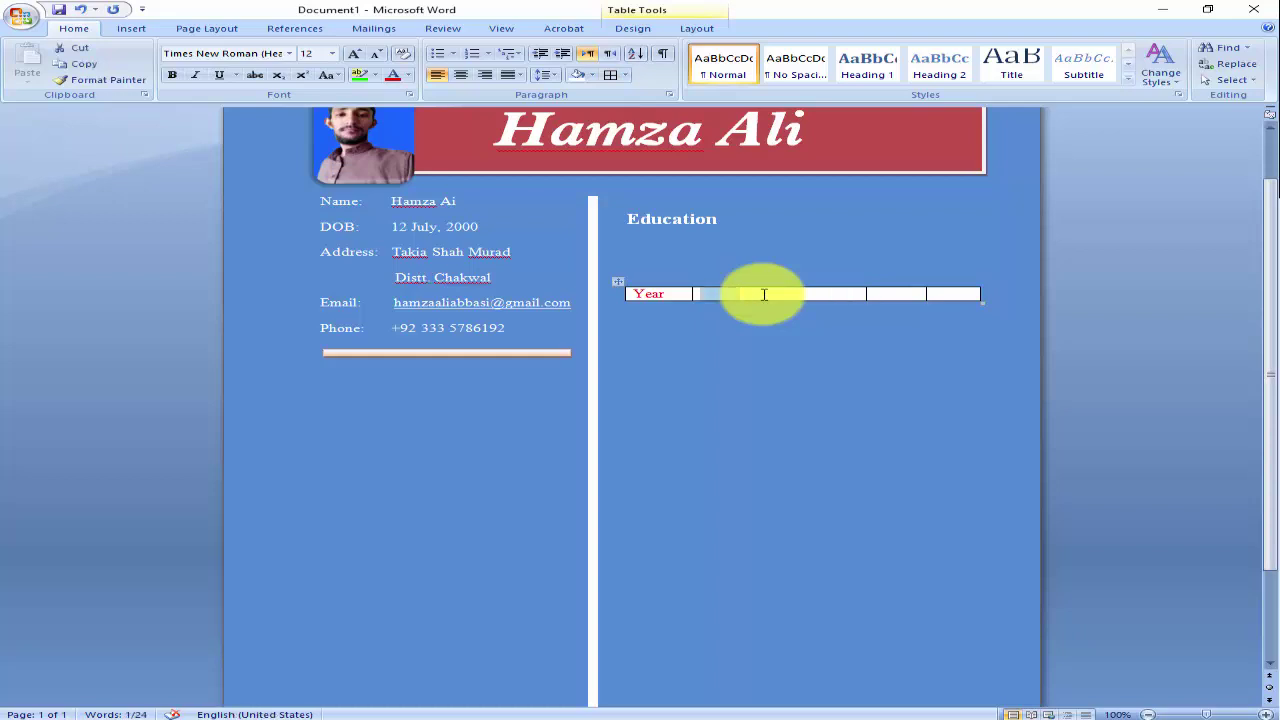
click(764, 294)
double_click(764, 294)
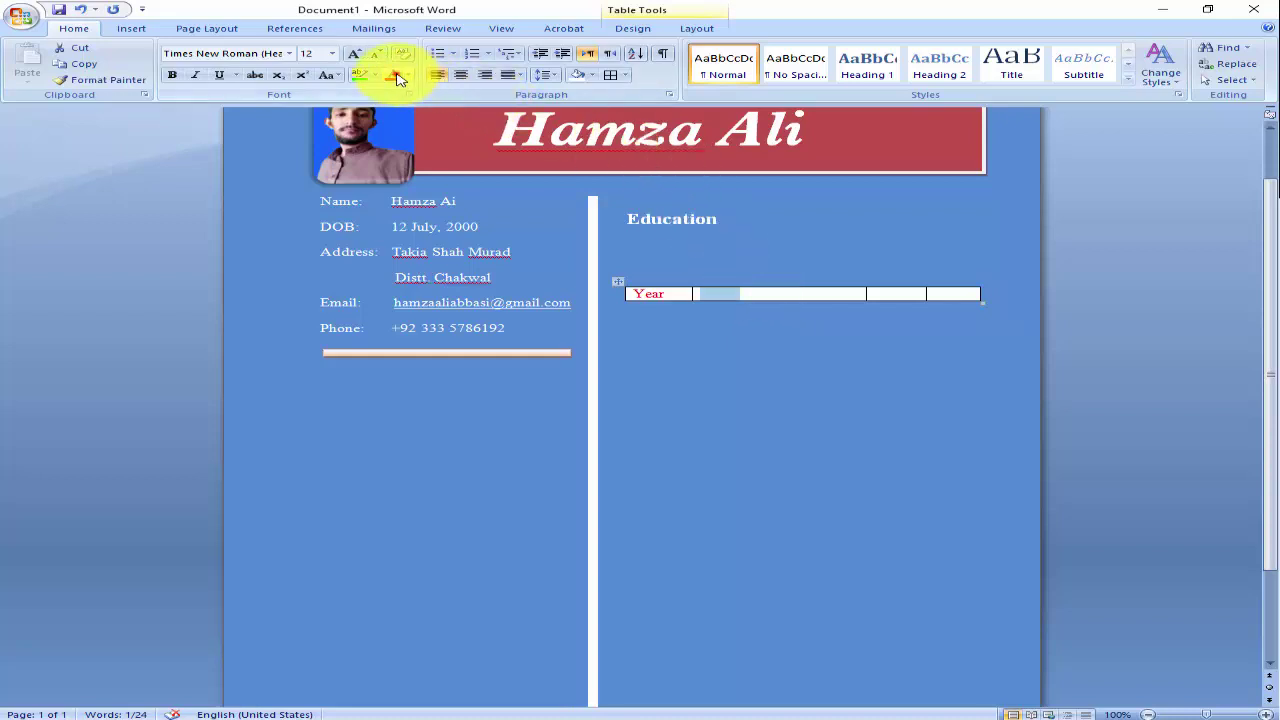
click(393, 75)
text(Board)
click(785, 296)
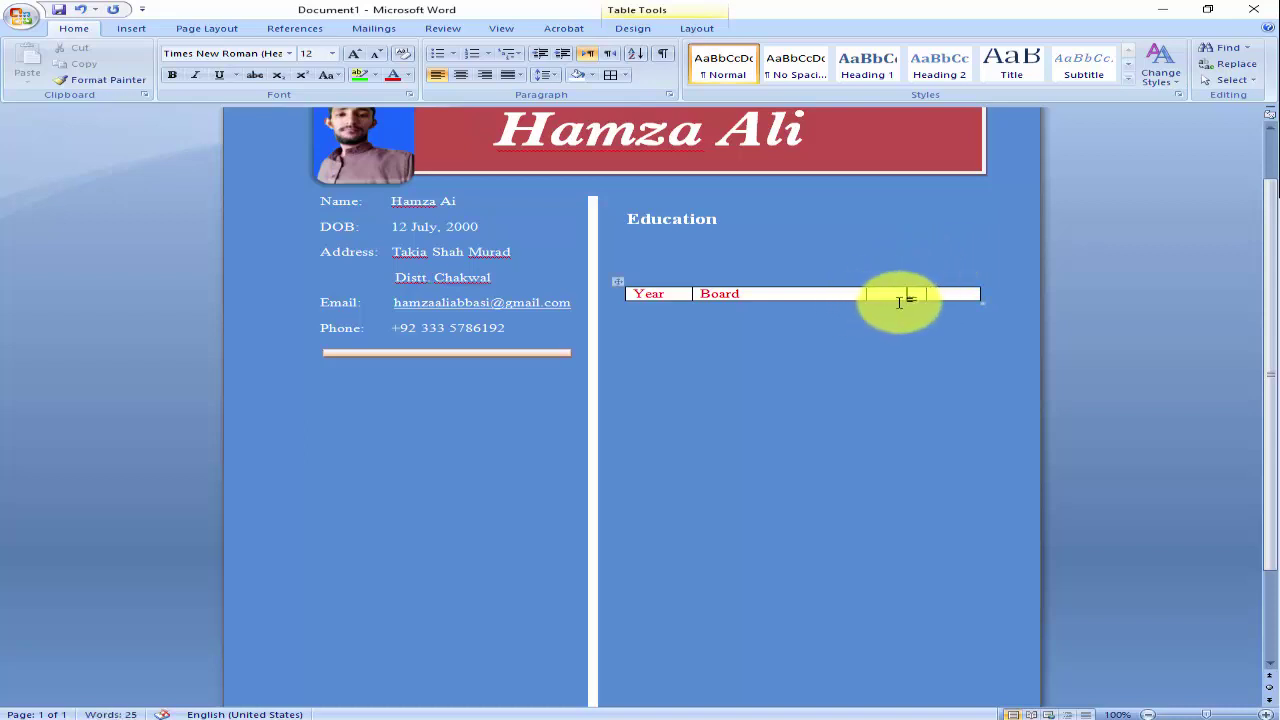
Color the OBT and Total headers red.
click(914, 293)
double_click(875, 293)
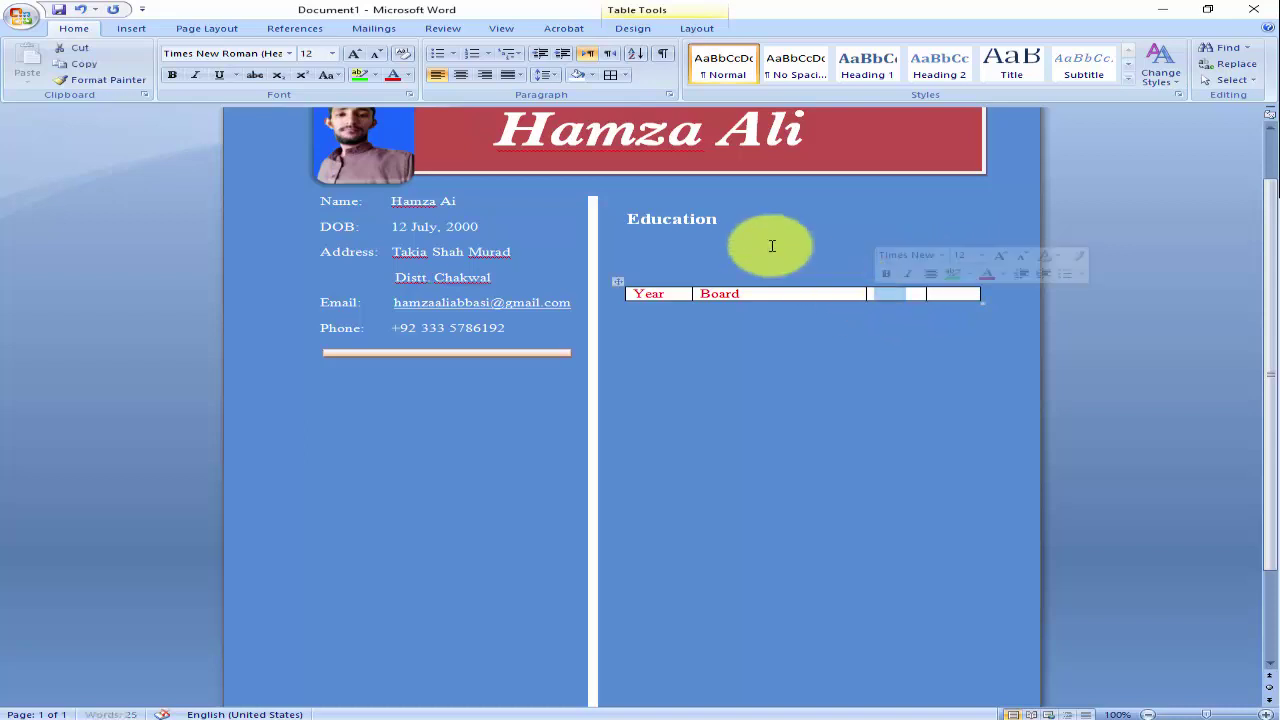
click(951, 293)
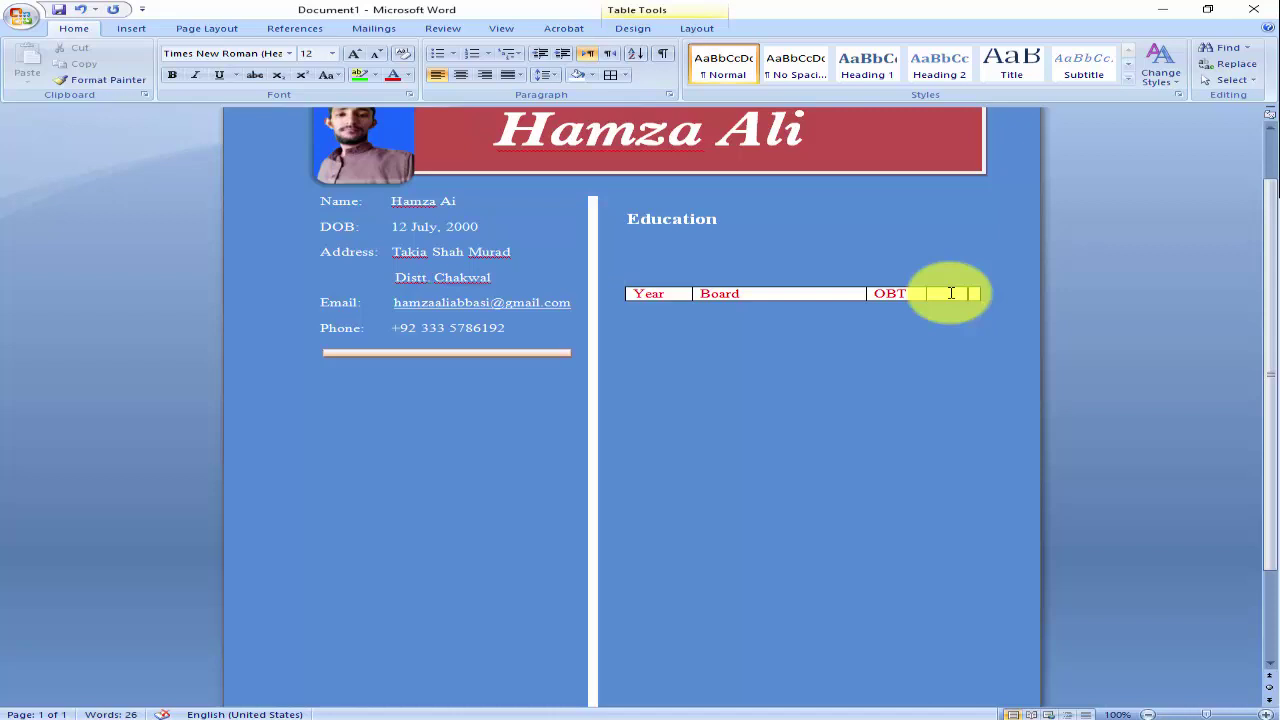
double_click(951, 292)
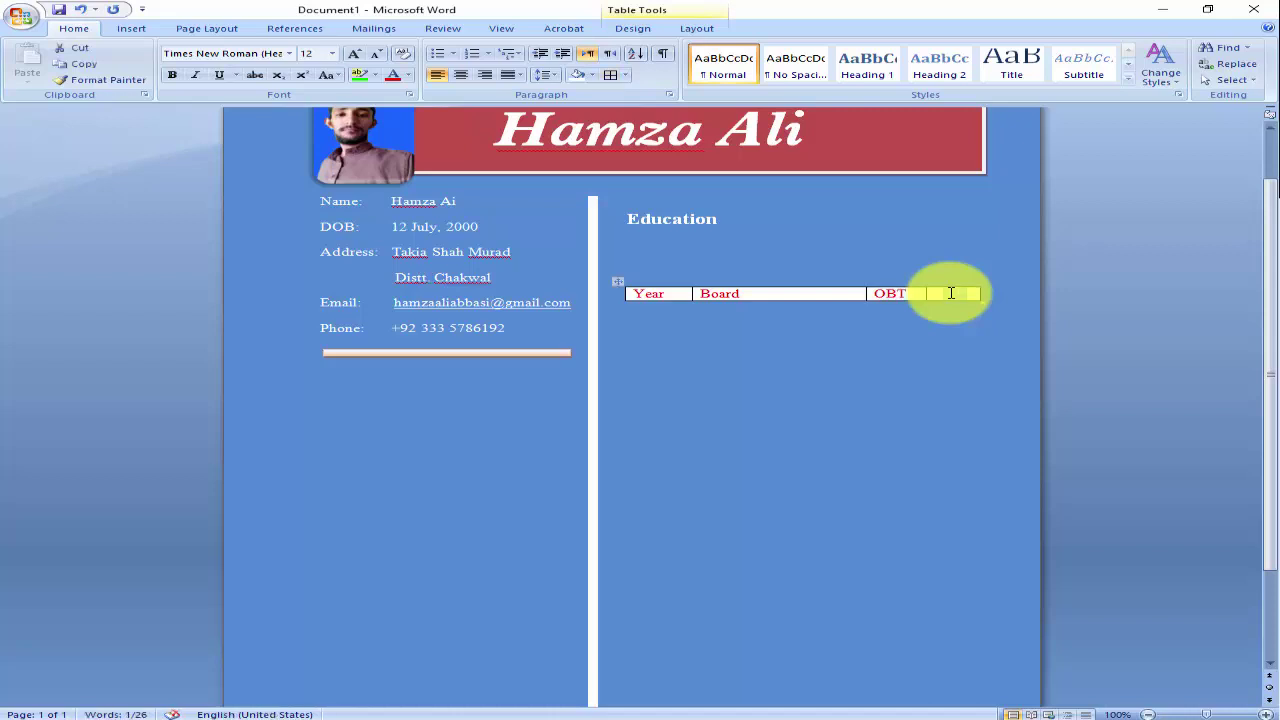
click(392, 76)
click(971, 294)
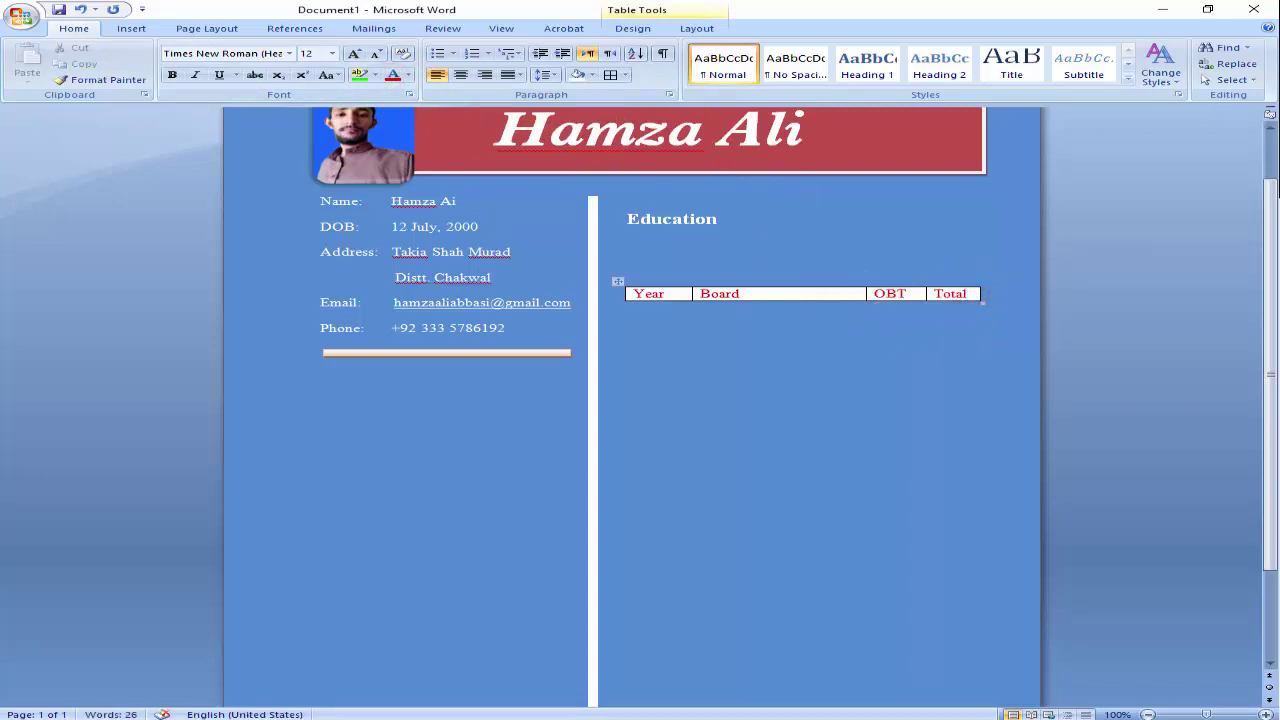
Add a data row reading 2018, BISE Rawalpindi, 420, 1150, plus an empty row below.
key(Tab)
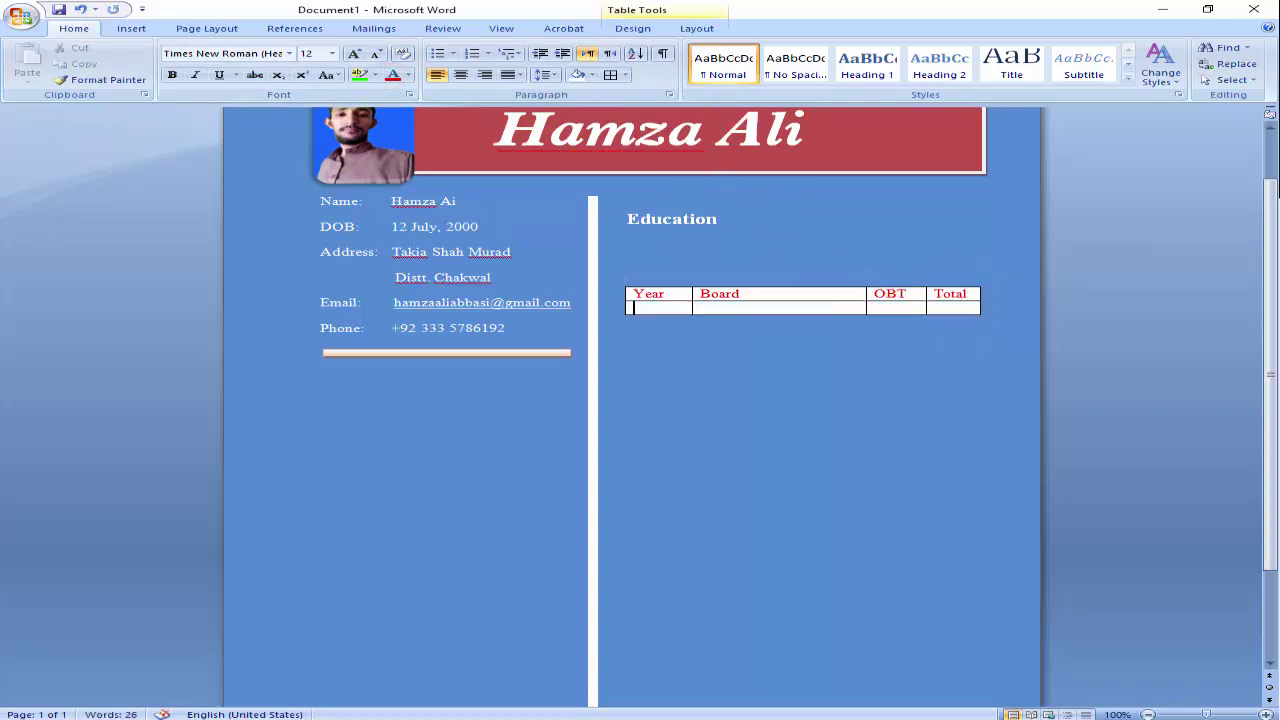
text(2020)
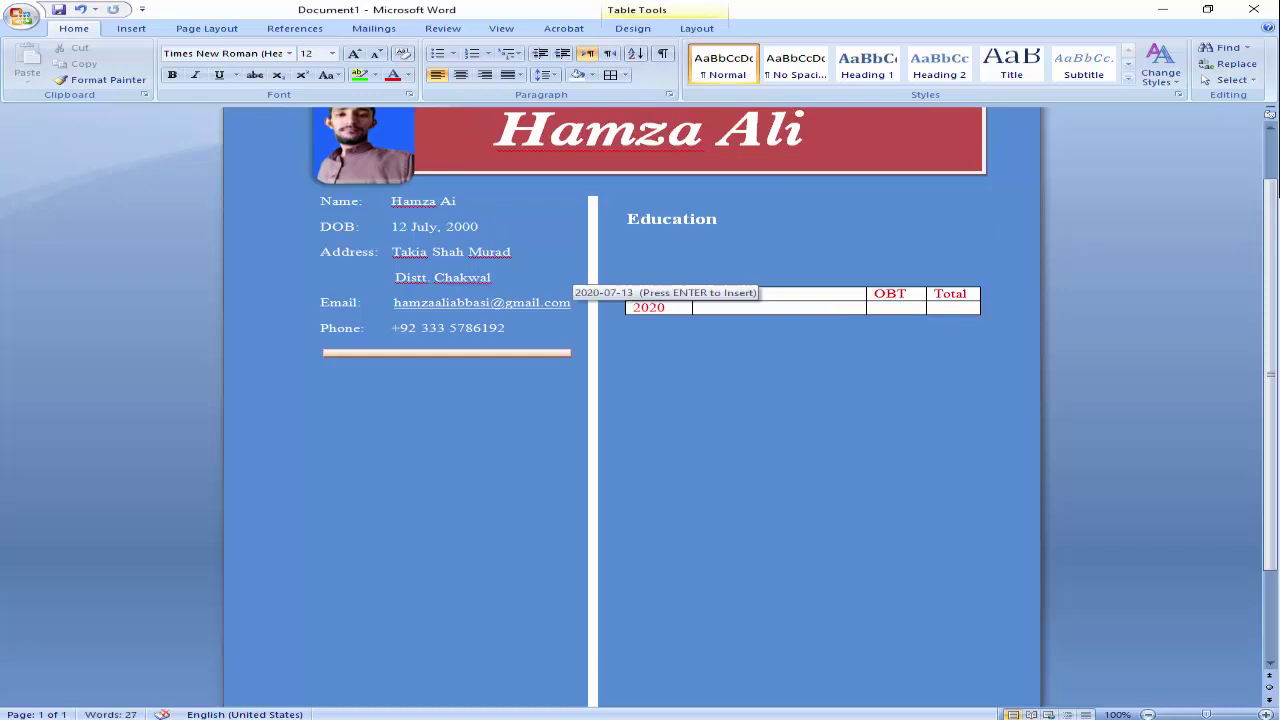
key(BackSpace)
key(BackSpace)
text(18)
key(Tab)
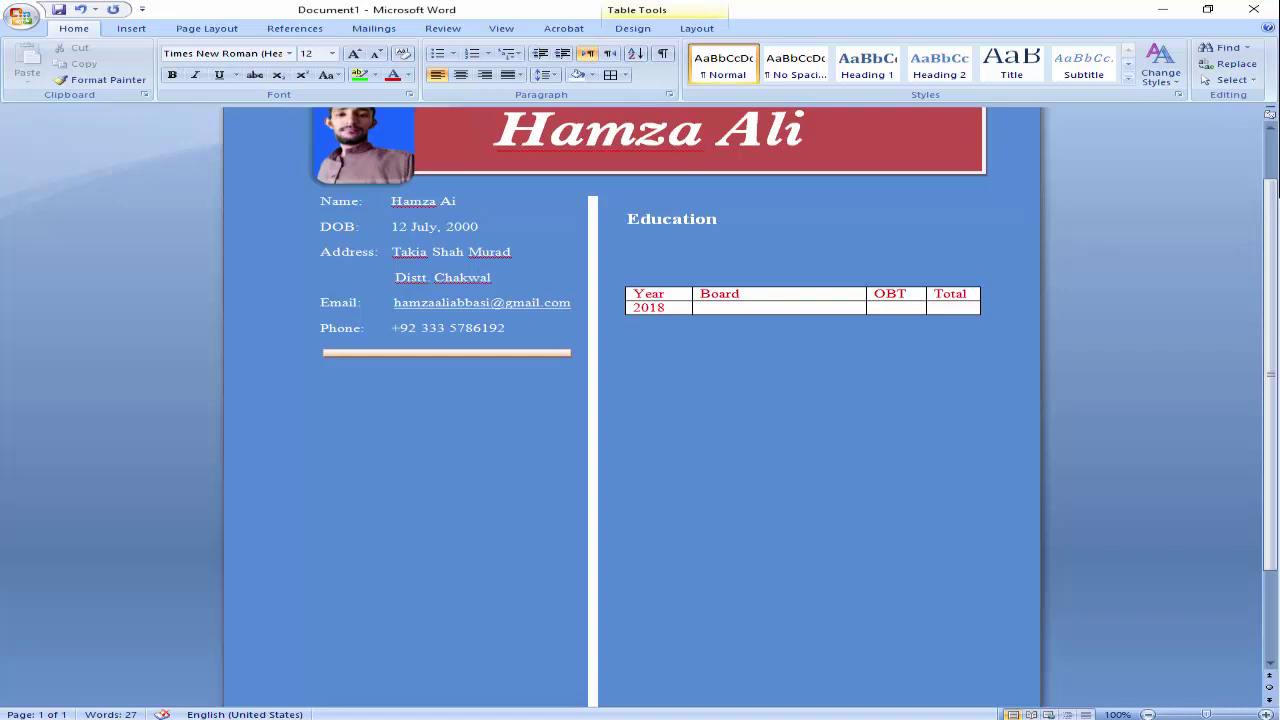
text(B)
text(lp)
text(indi)
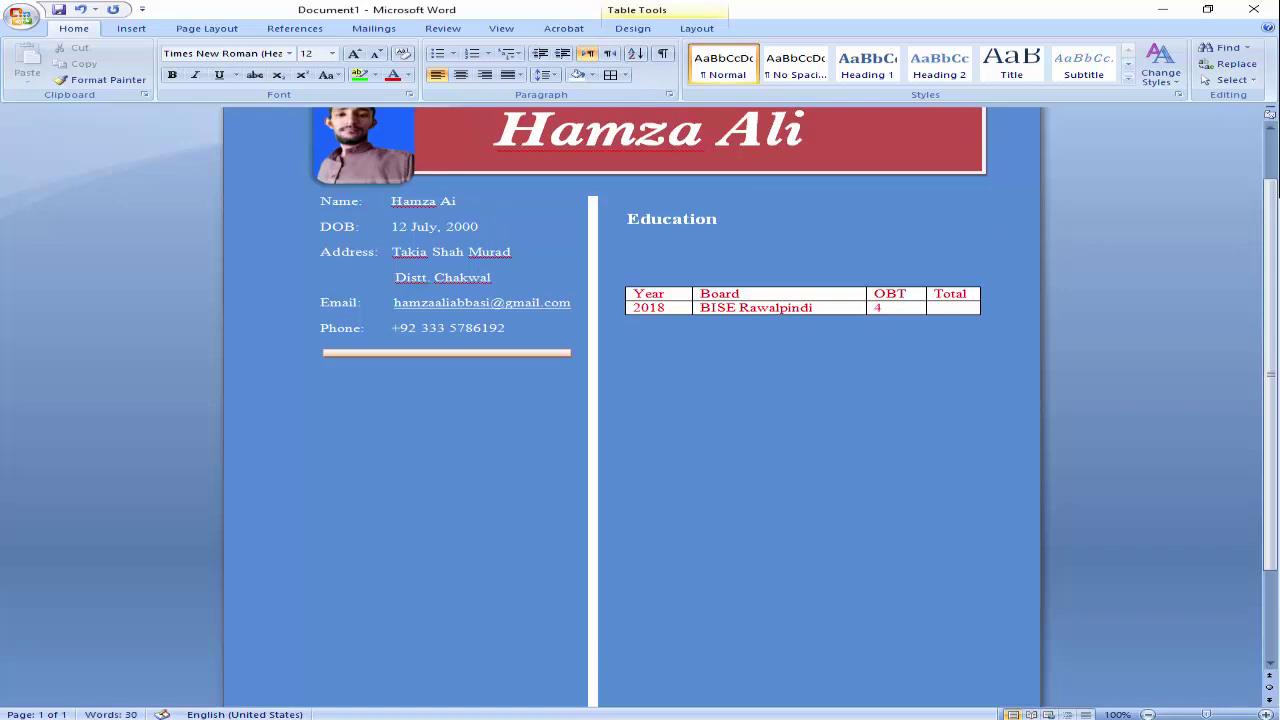
text(20)
key(Tab)
key(Tab)
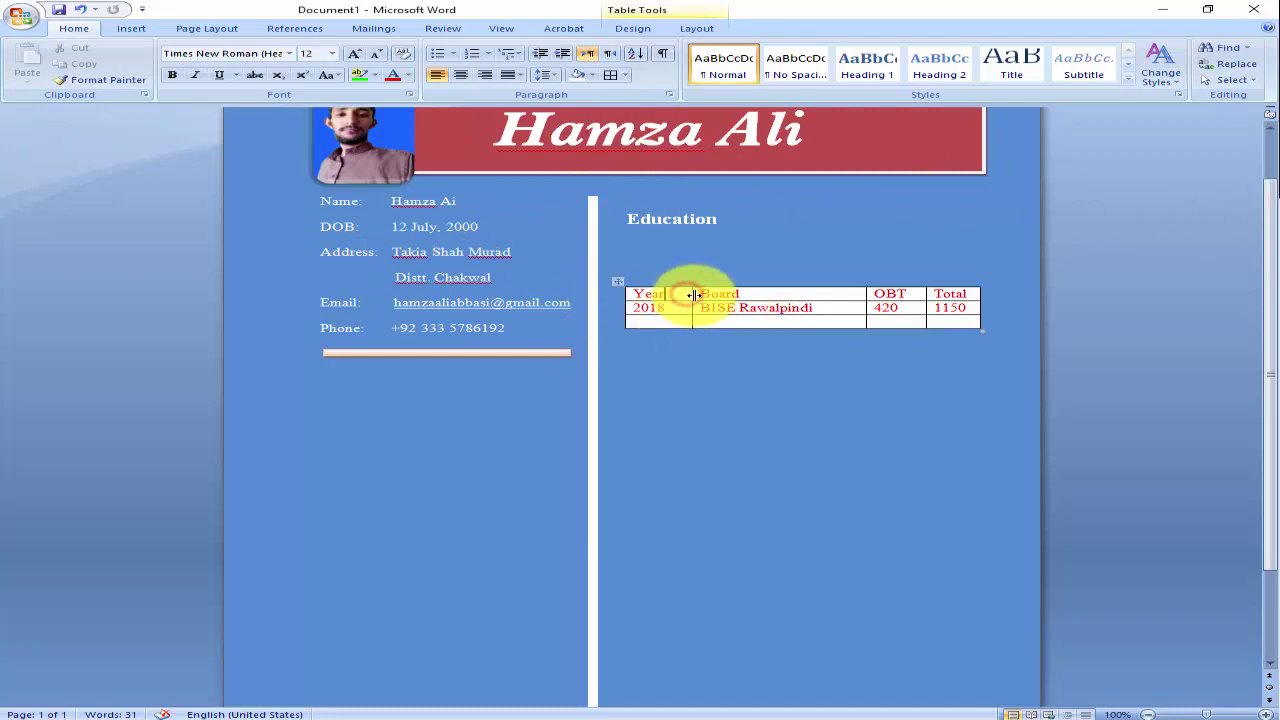
Insert a new column on the Education table's left, undoing an accidental extra row.
click(592, 298)
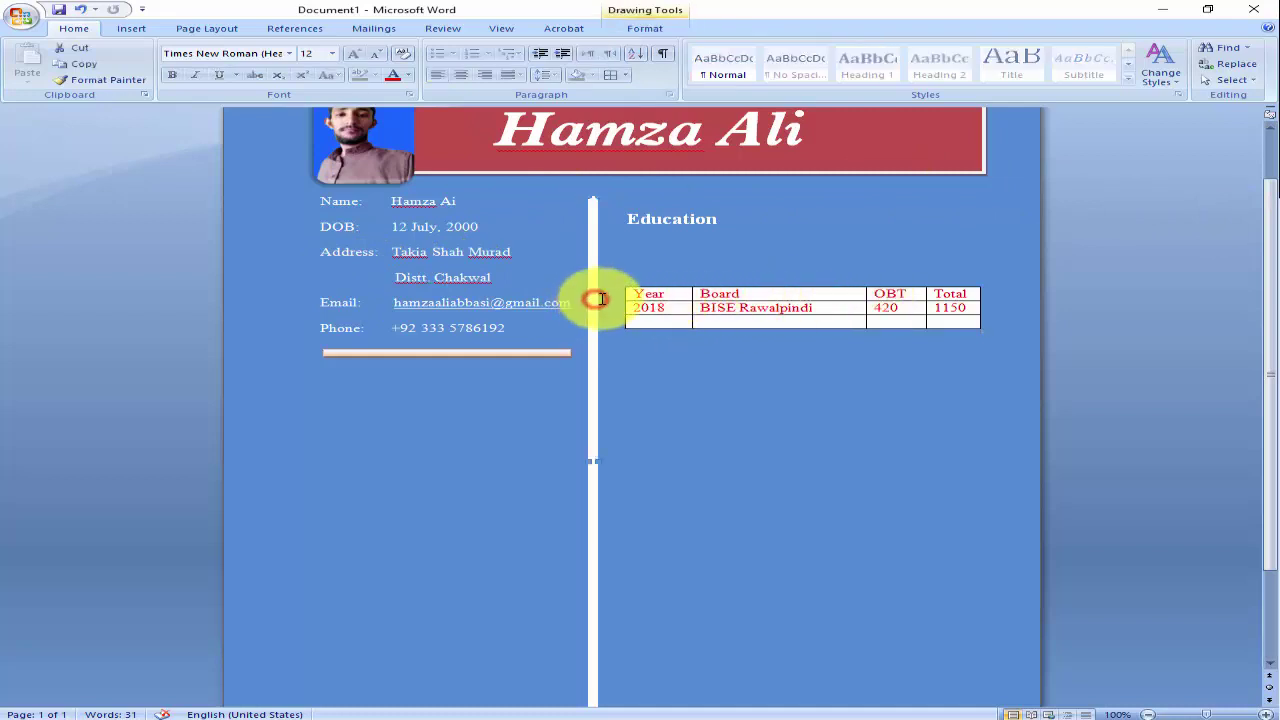
click(664, 306)
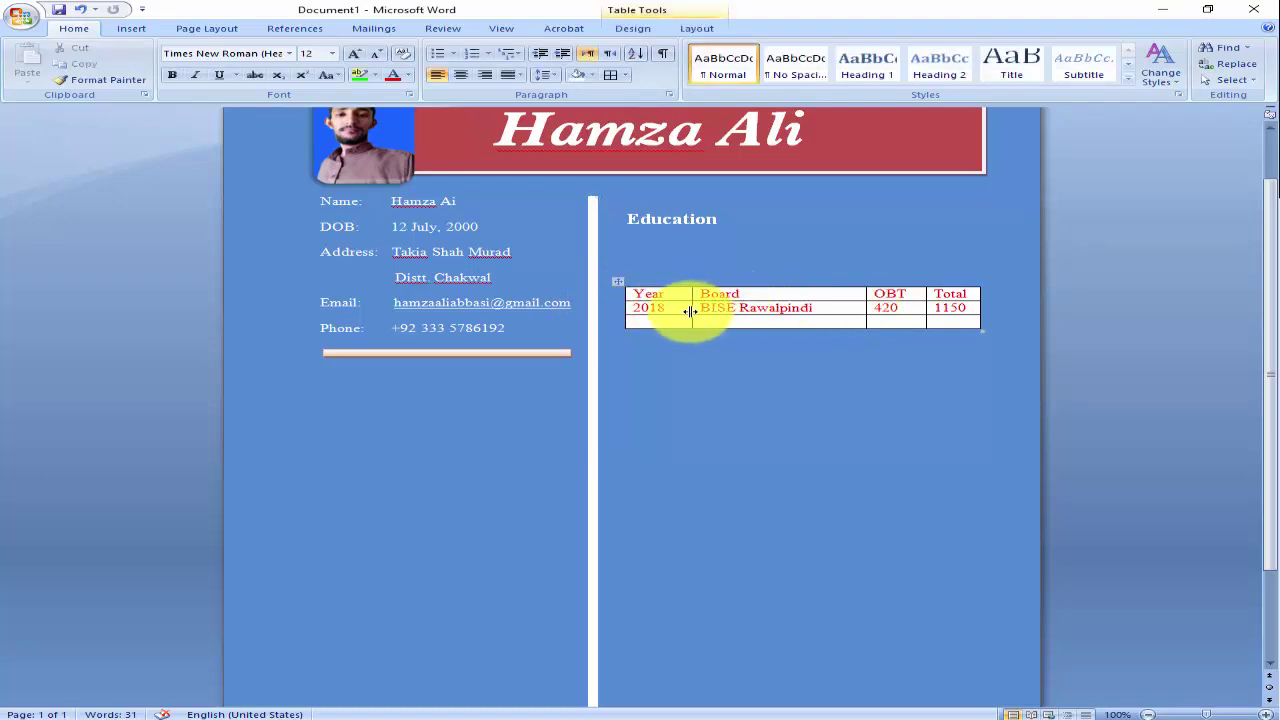
drag(690, 307, 682, 298)
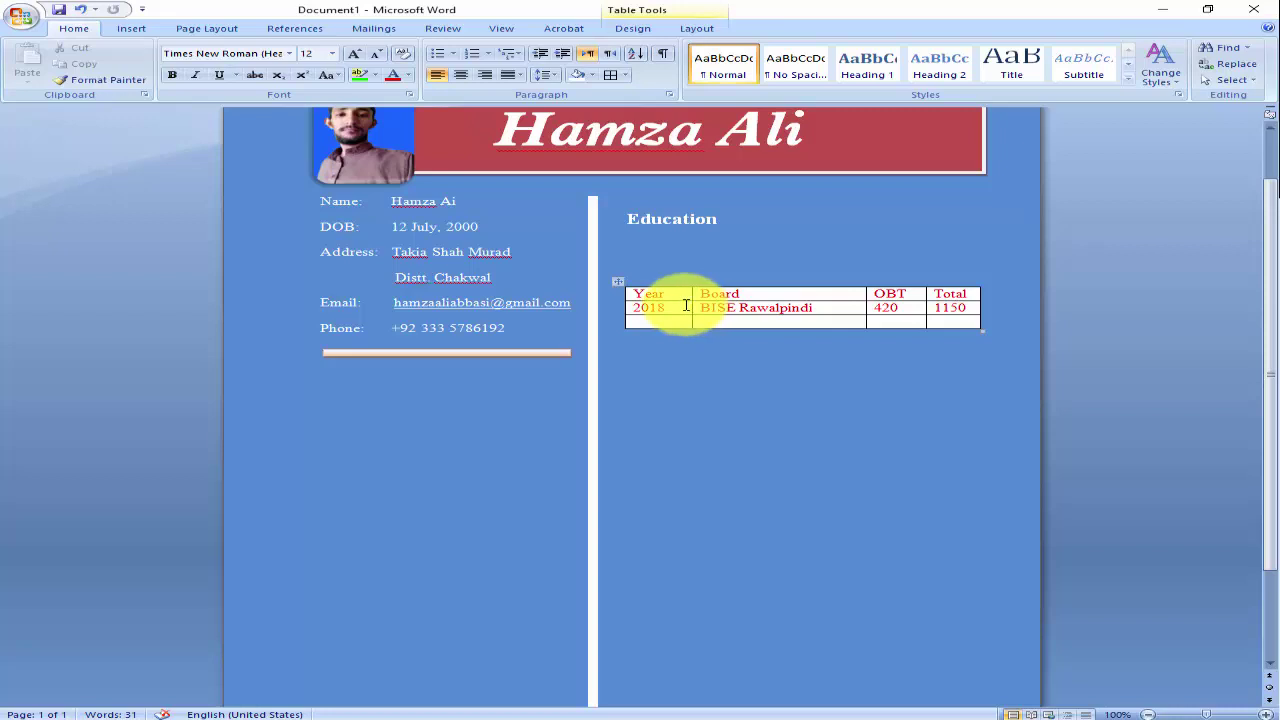
right_click(682, 298)
click(731, 355)
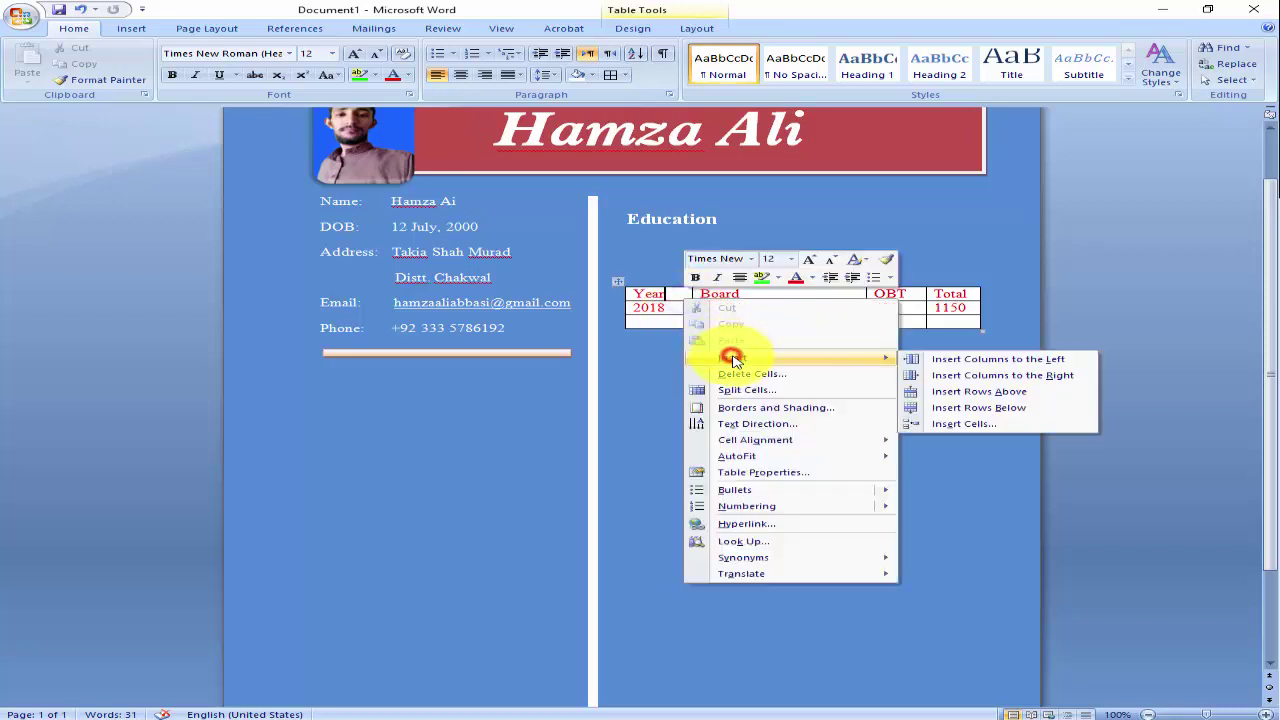
click(993, 393)
key(ctrl+z)
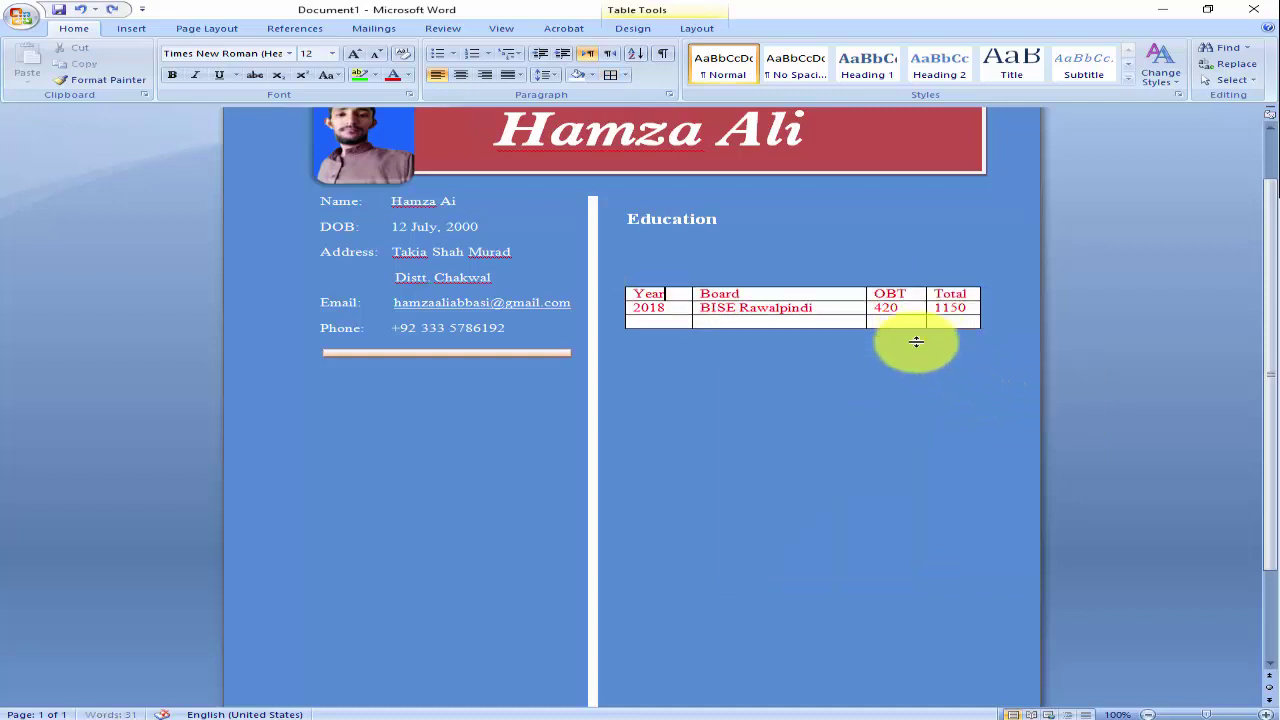
right_click(685, 292)
mouse_move(863, 352)
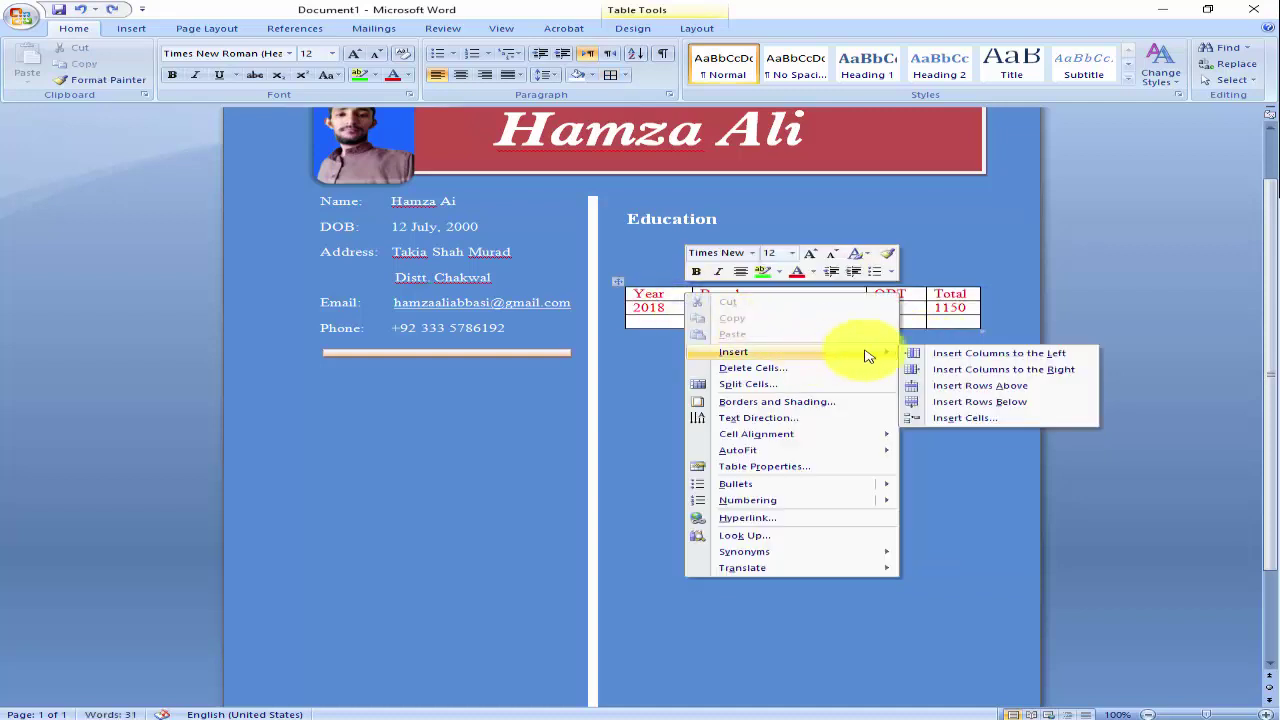
click(948, 356)
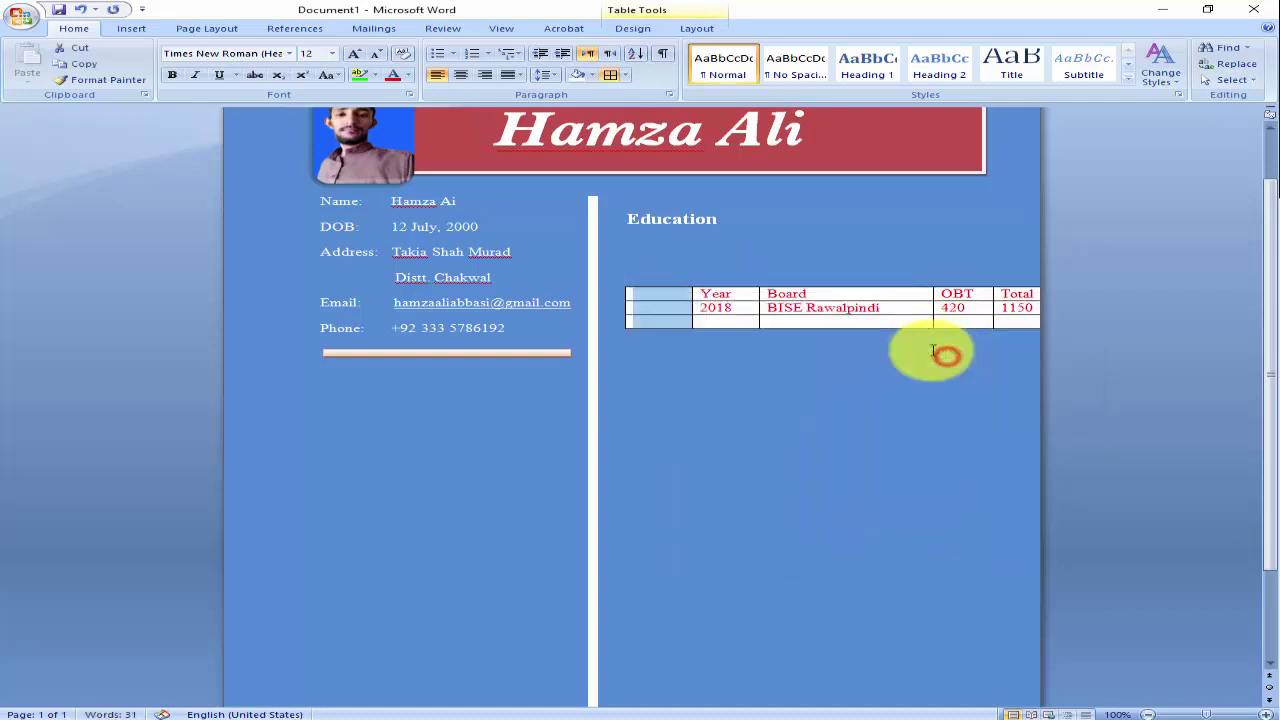
Enter Degree as the new column's header and Matrci in the 2018 row.
click(663, 293)
text(Degree)
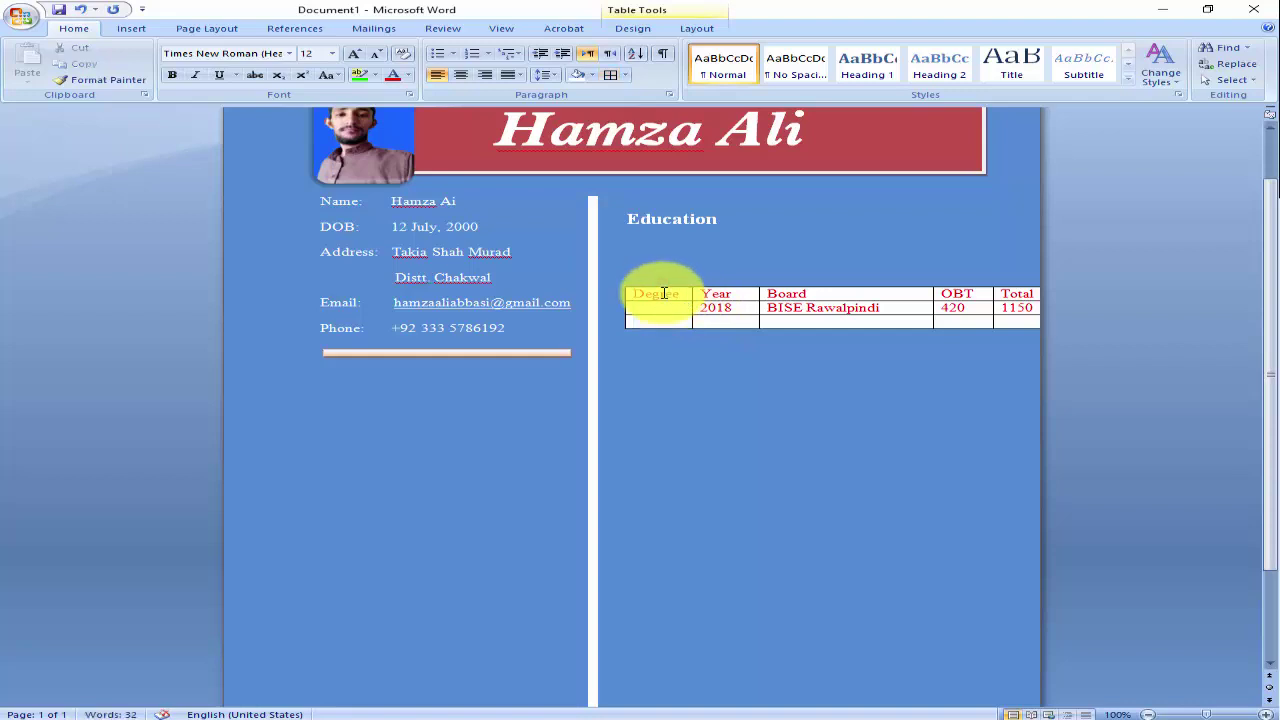
click(659, 309)
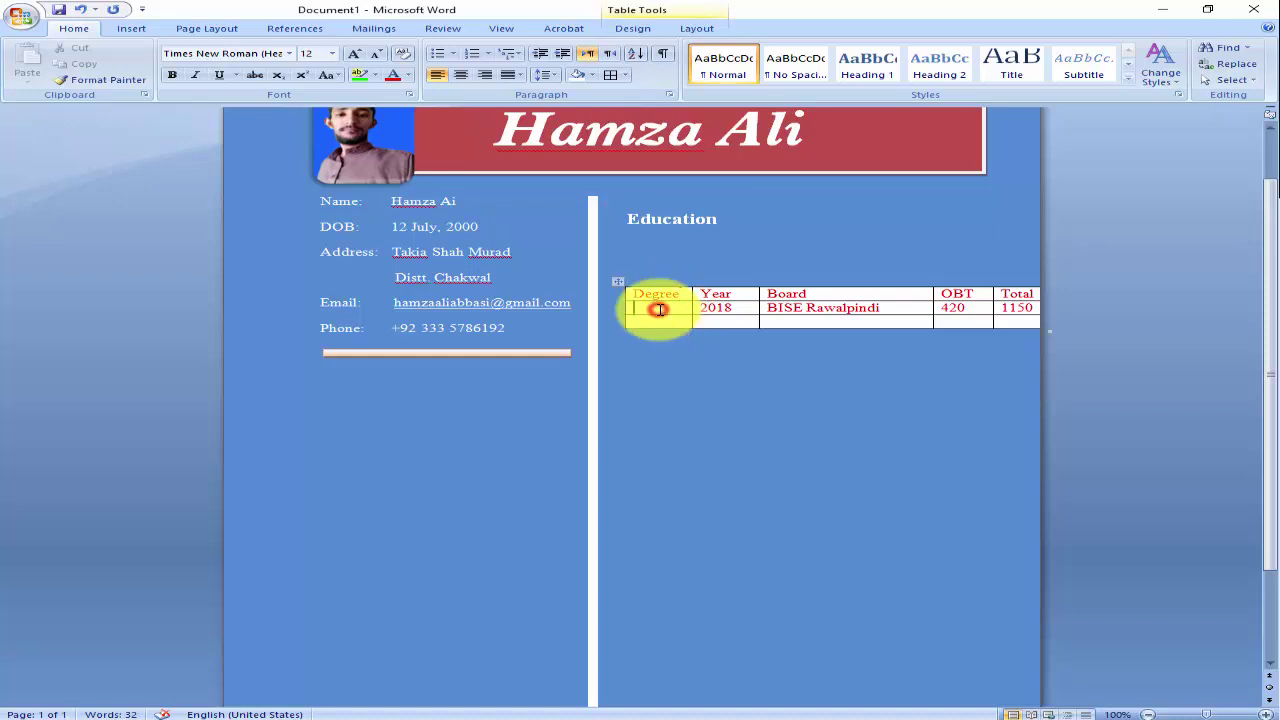
text(Matrci)
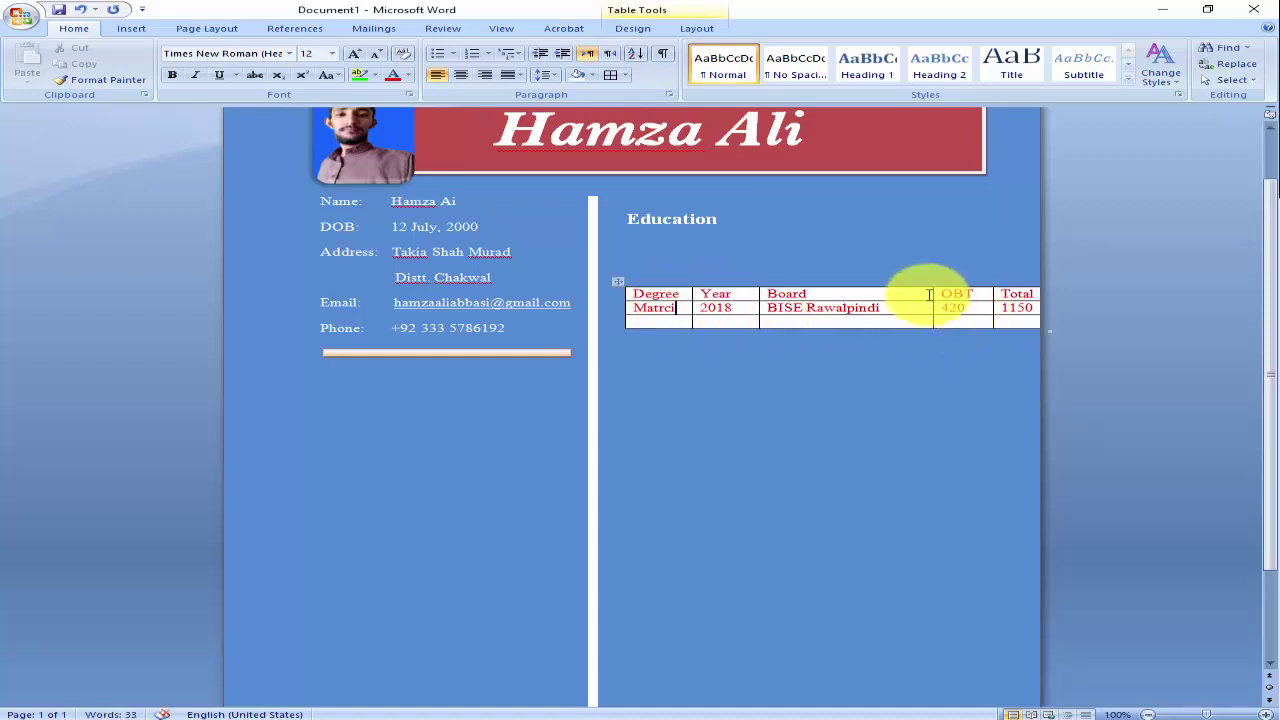
click(909, 284)
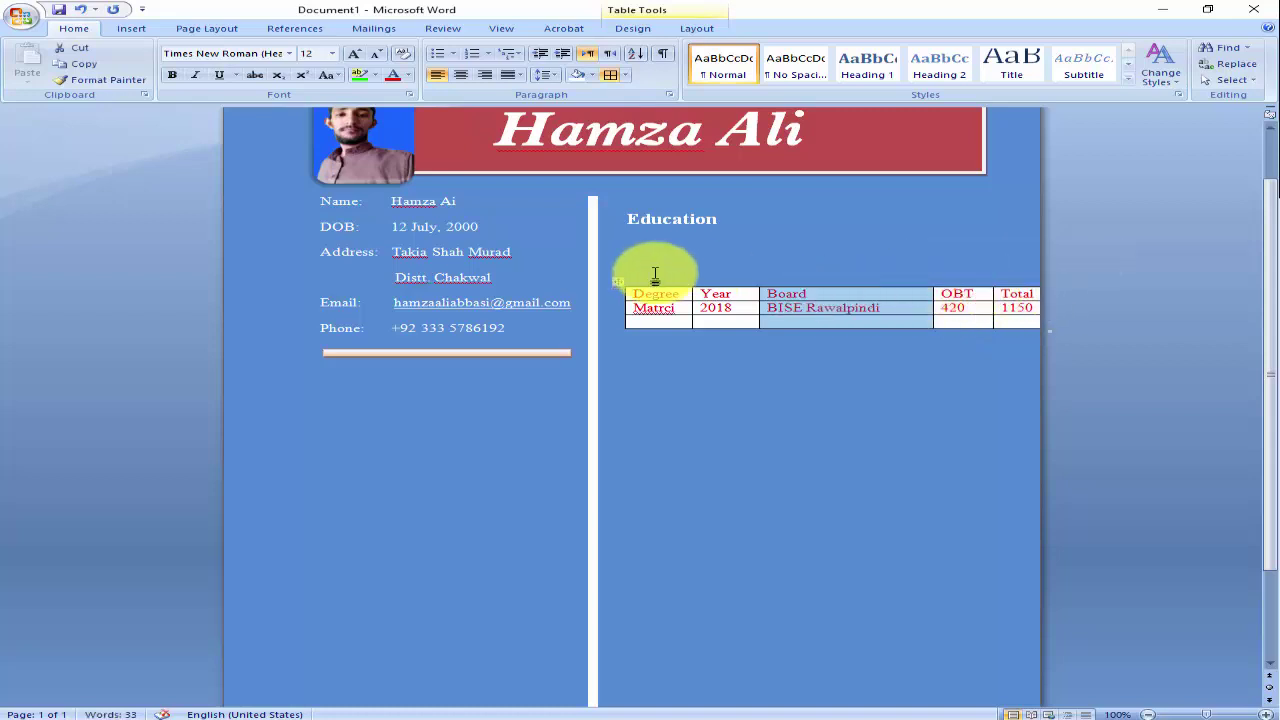
Reposition the Education table slightly within the right column.
click(619, 281)
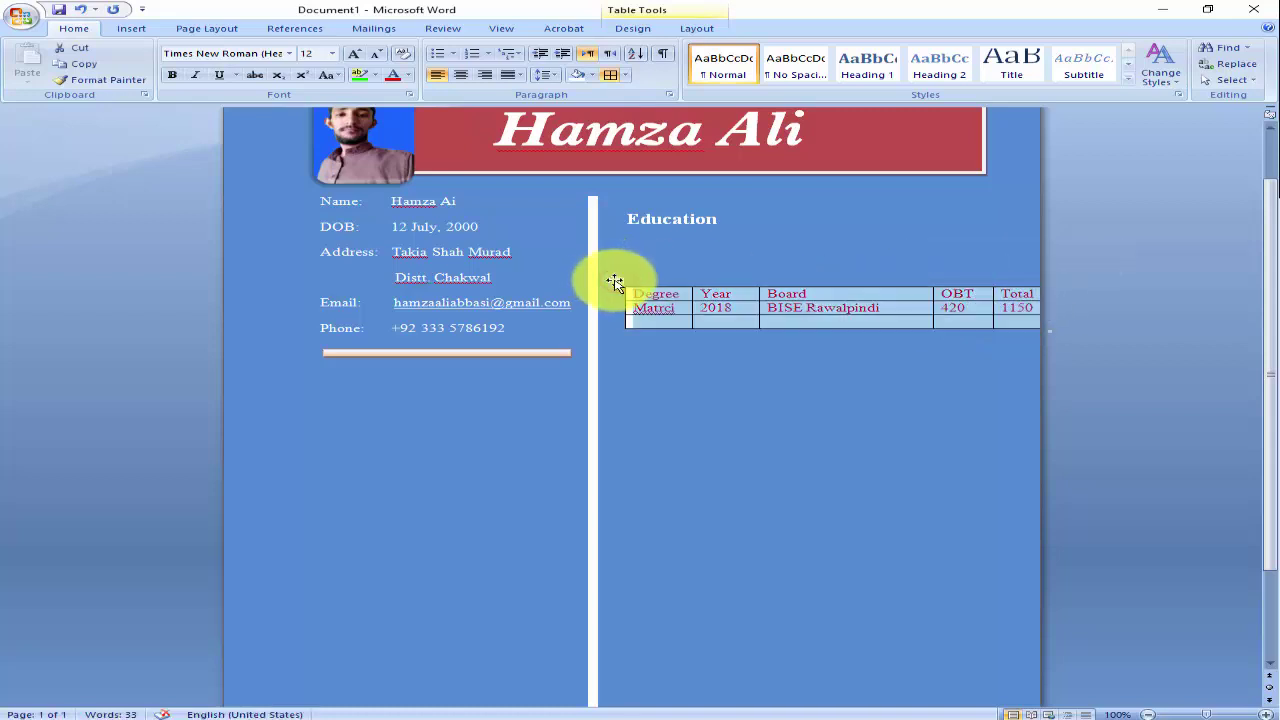
click(658, 378)
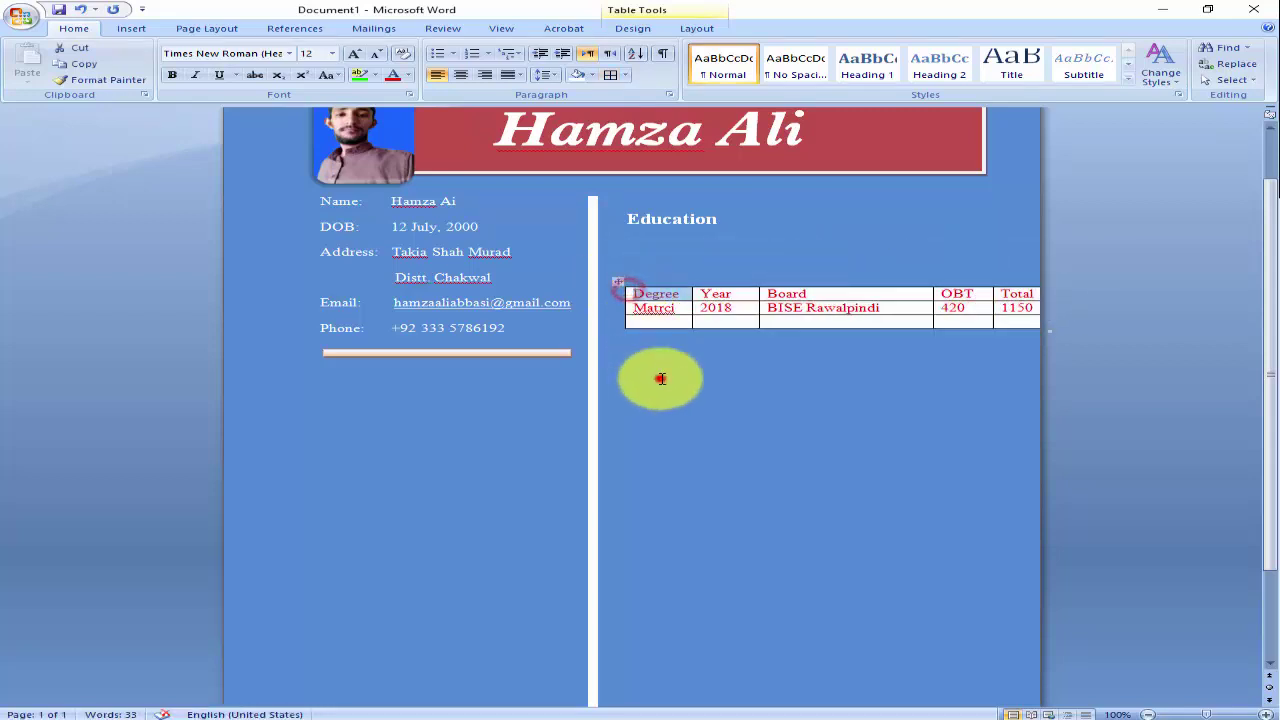
mouse_move(617, 281)
mouse_down()
mouse_move(606, 308)
mouse_move(594, 276)
mouse_up()
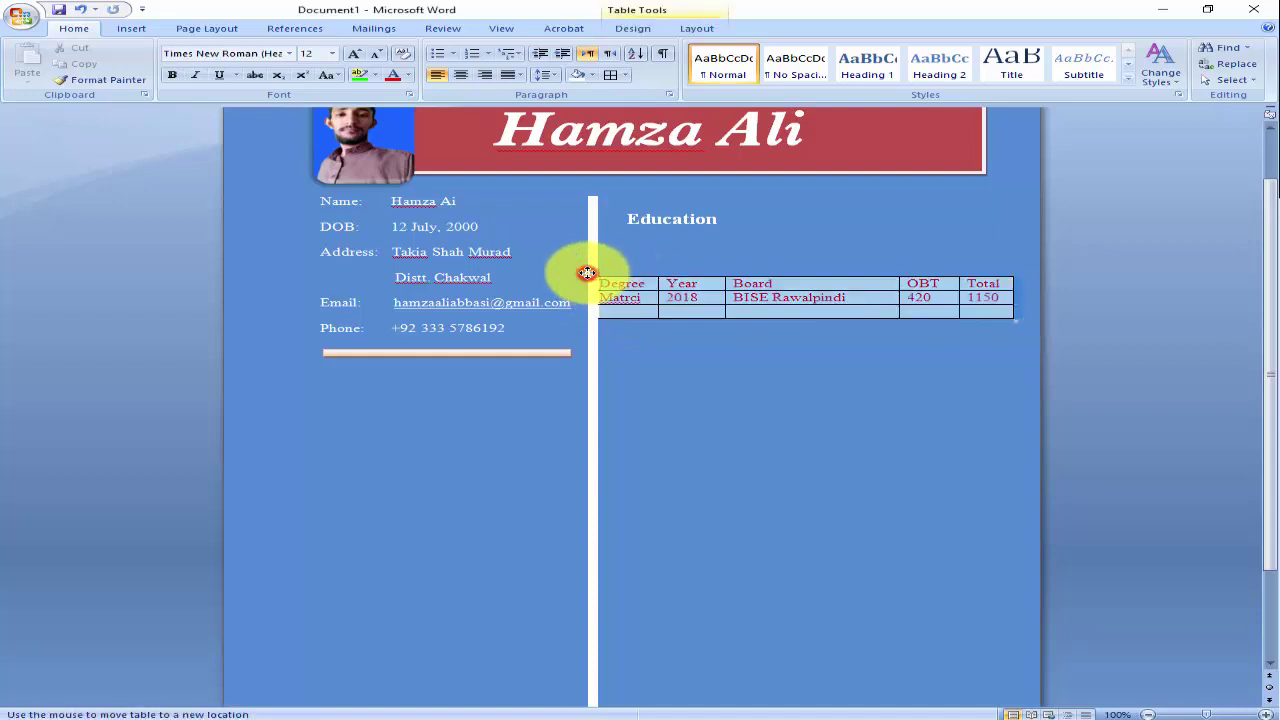
click(604, 271)
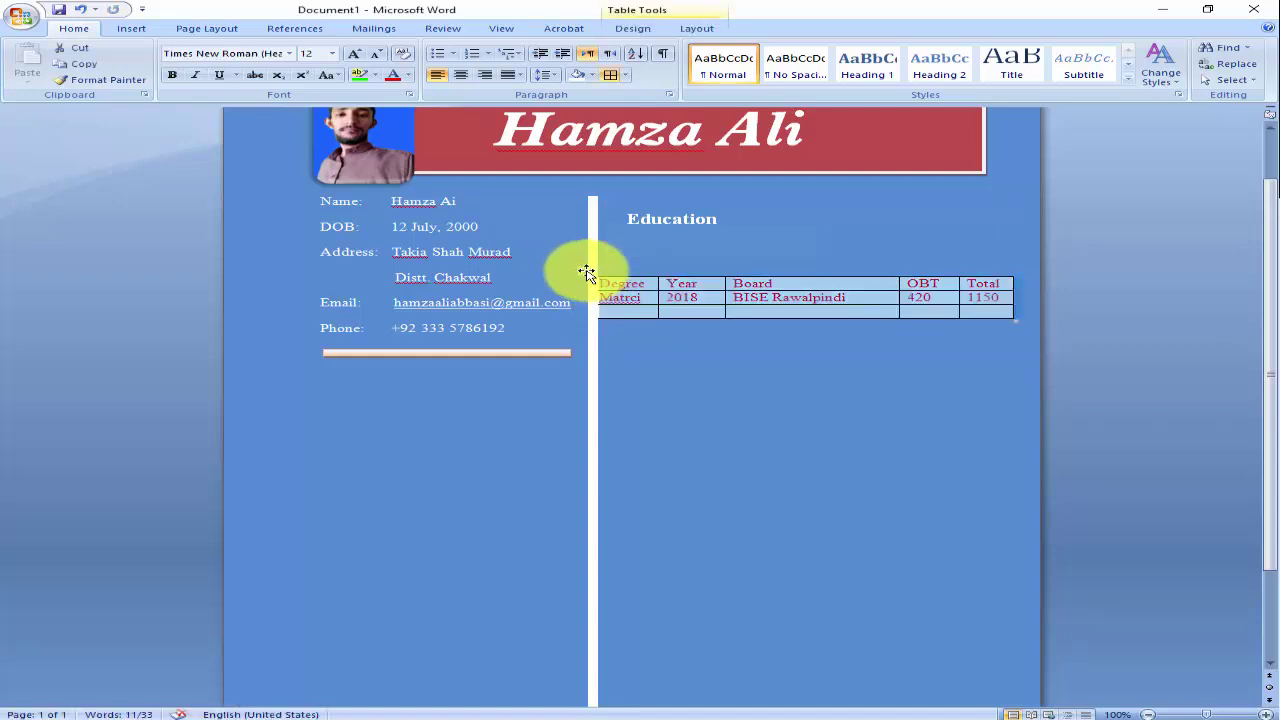
drag(623, 272, 606, 272)
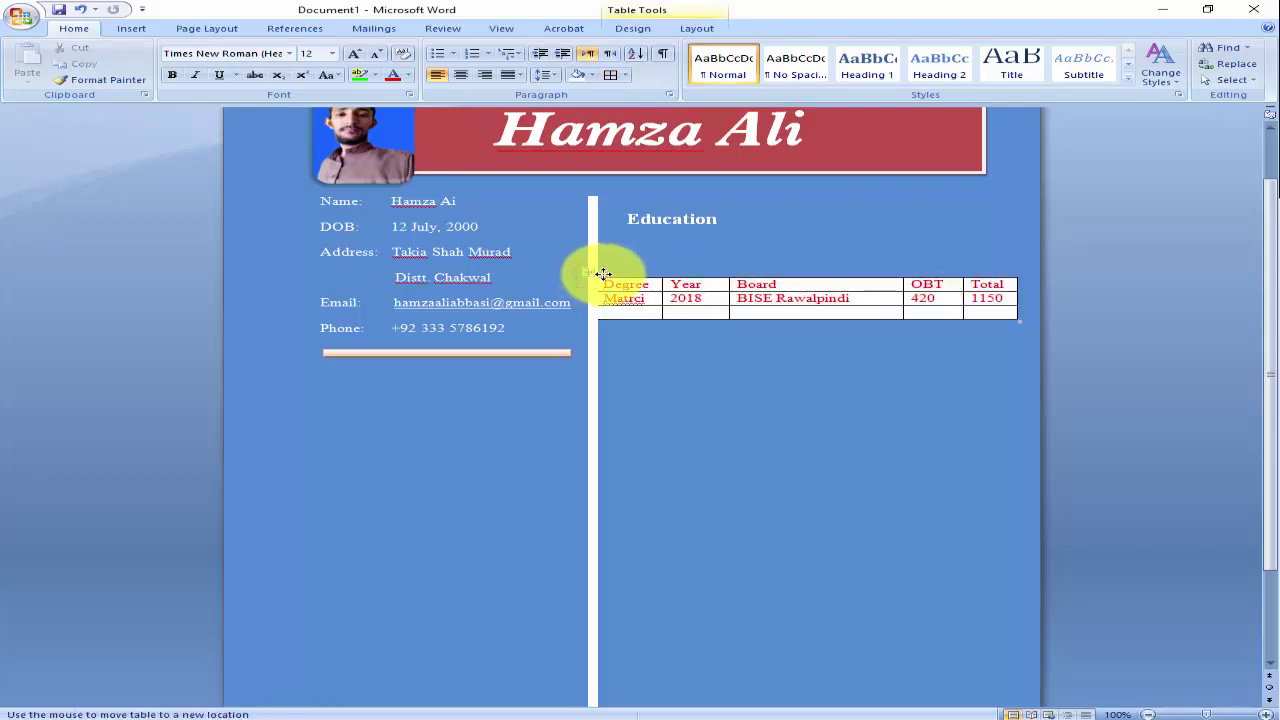
click(605, 272)
click(595, 276)
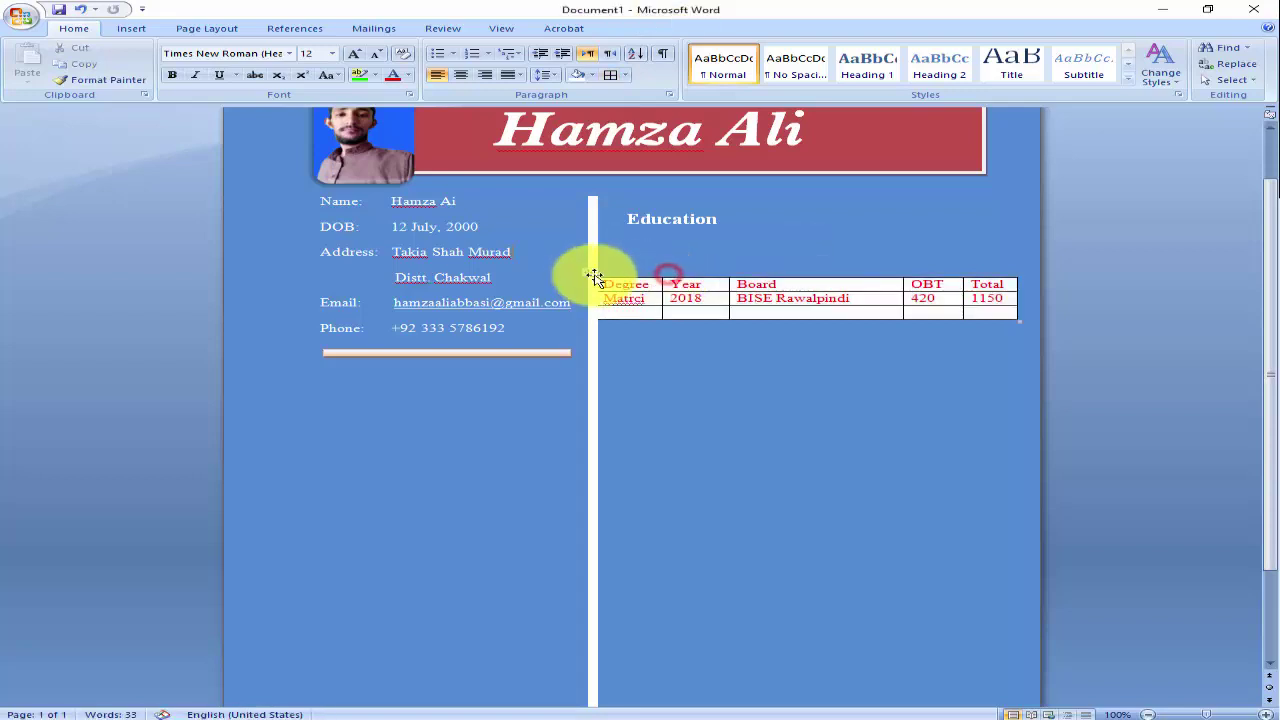
click(605, 272)
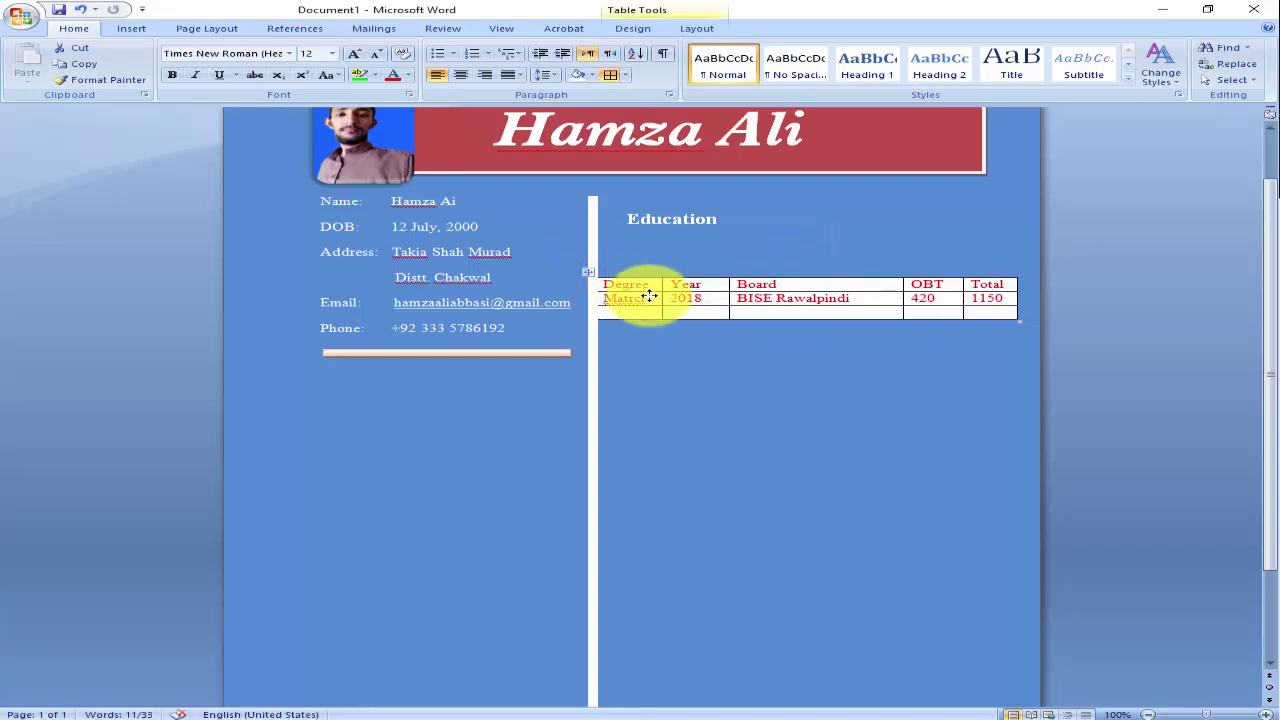
drag(587, 276, 651, 291)
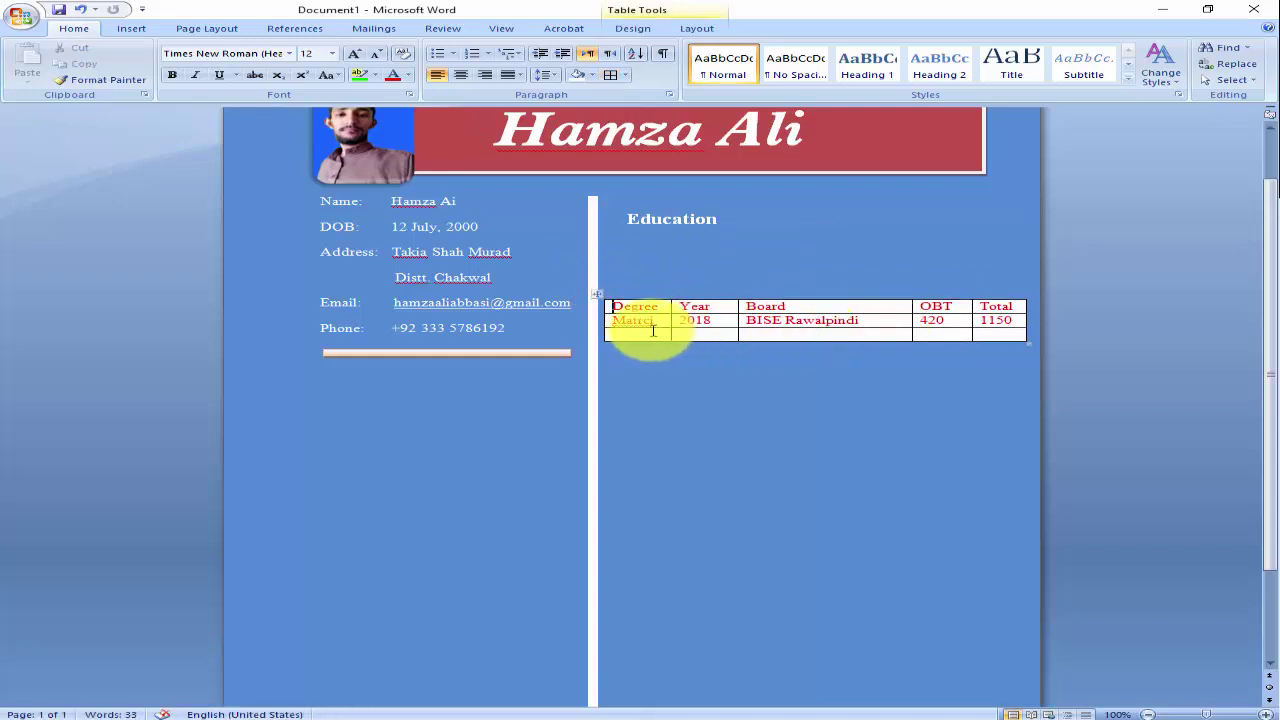
Correct Matrci to Matric and fill an FSc row: 2020, BISE Rawalpindi, 570, 1100.
click(661, 321)
key(BackSpace)
key(BackSpace)
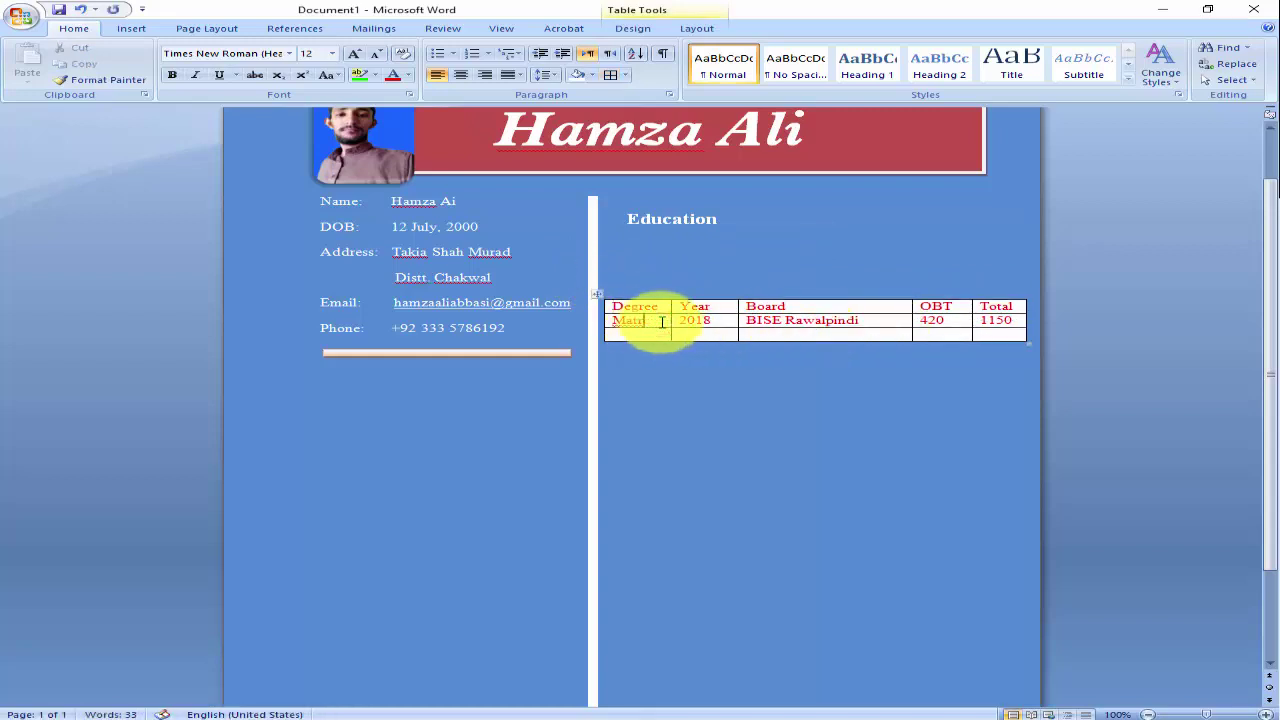
text(ic)
key(Tab)
key(Tab)
key(Tab)
key(Tab)
key(Tab)
text(c)
key(Tab)
text(2020)
key(Tab)
text(N)
text(SE)
text( Rawalpindi)
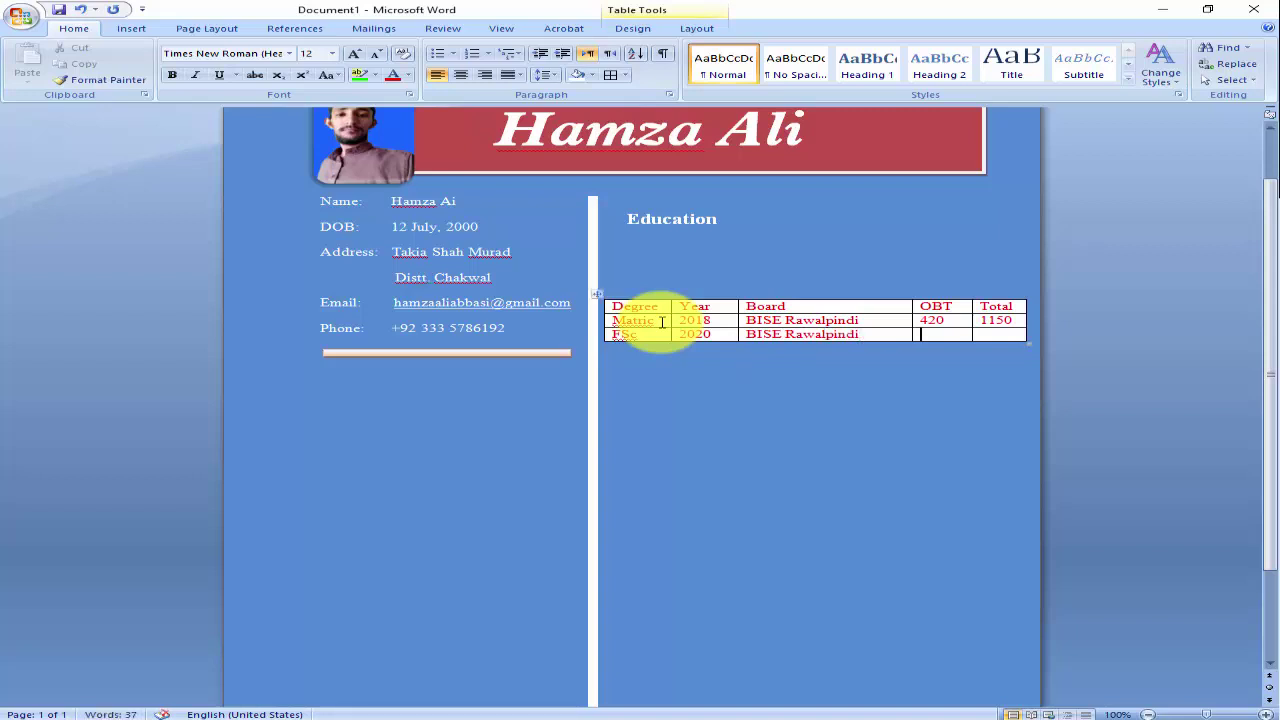
text(570)
key(Tab)
text(1)
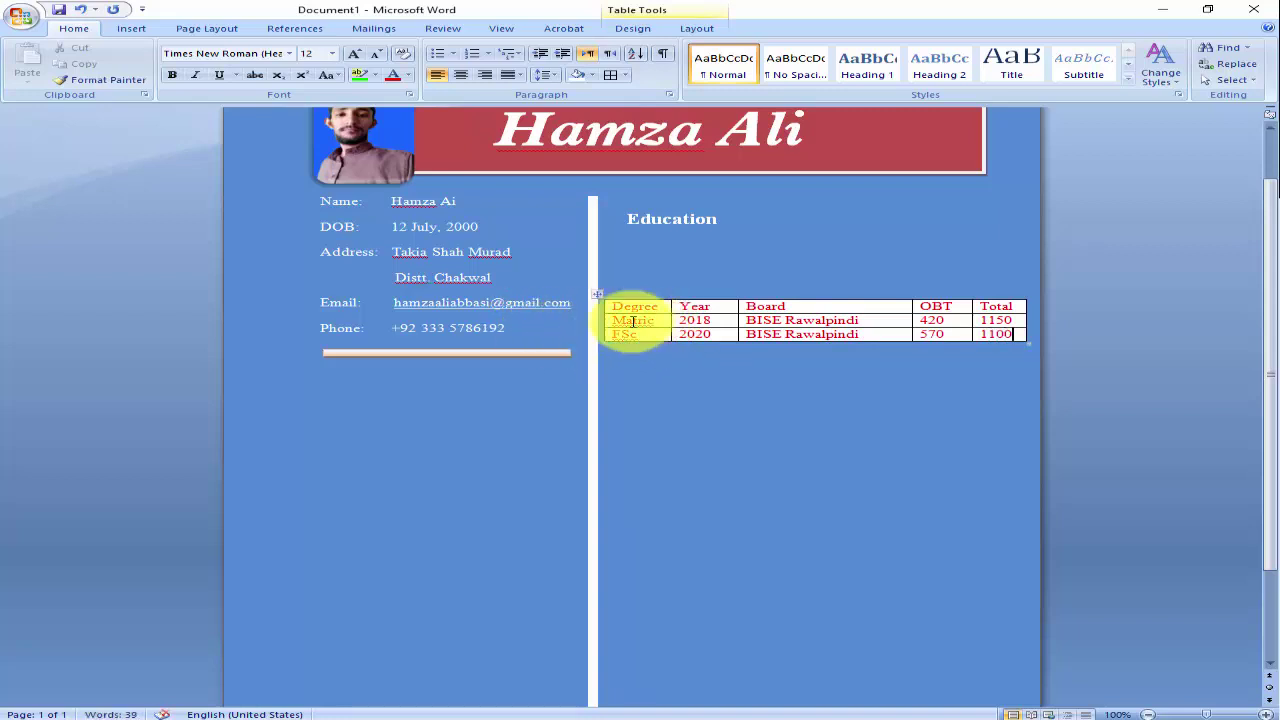
Select part of the Education heading and undo an accidental paste below the table.
click(667, 220)
drag(667, 220, 614, 216)
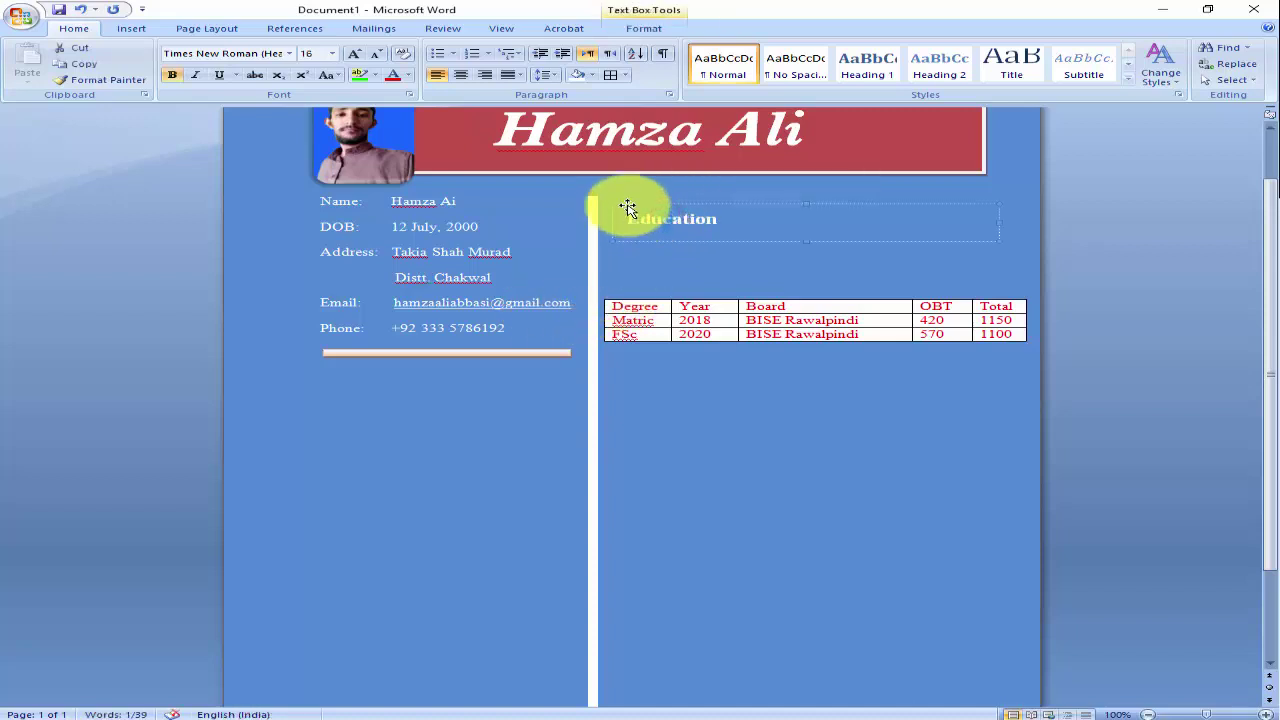
click(642, 394)
key(ctrl+v)
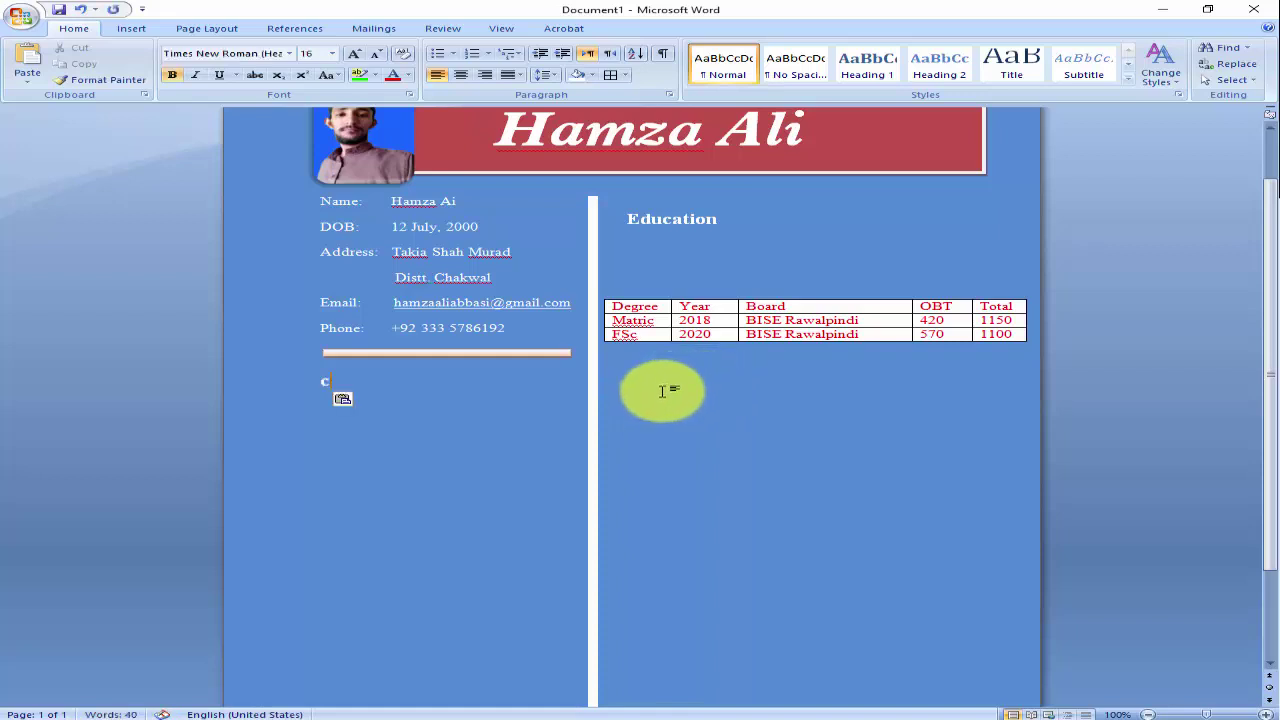
key(ctrl+z)
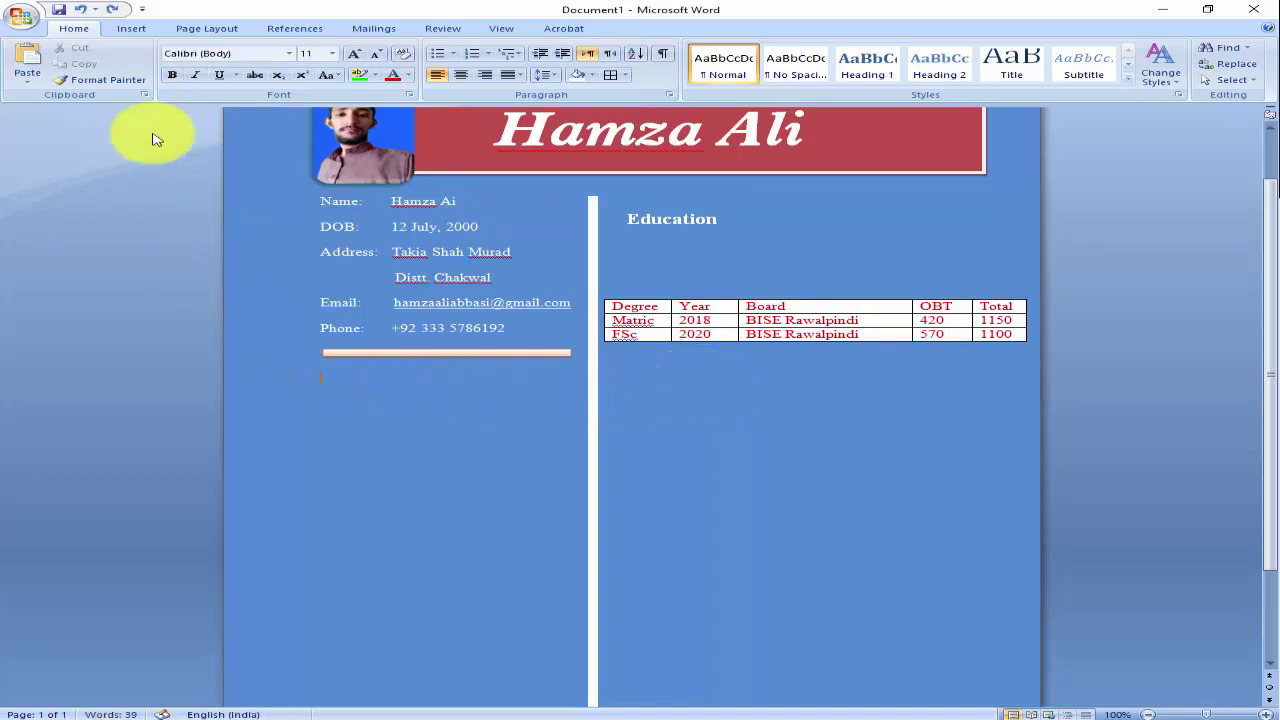
Insert a Simple Text Box and place it below the Education table.
click(131, 28)
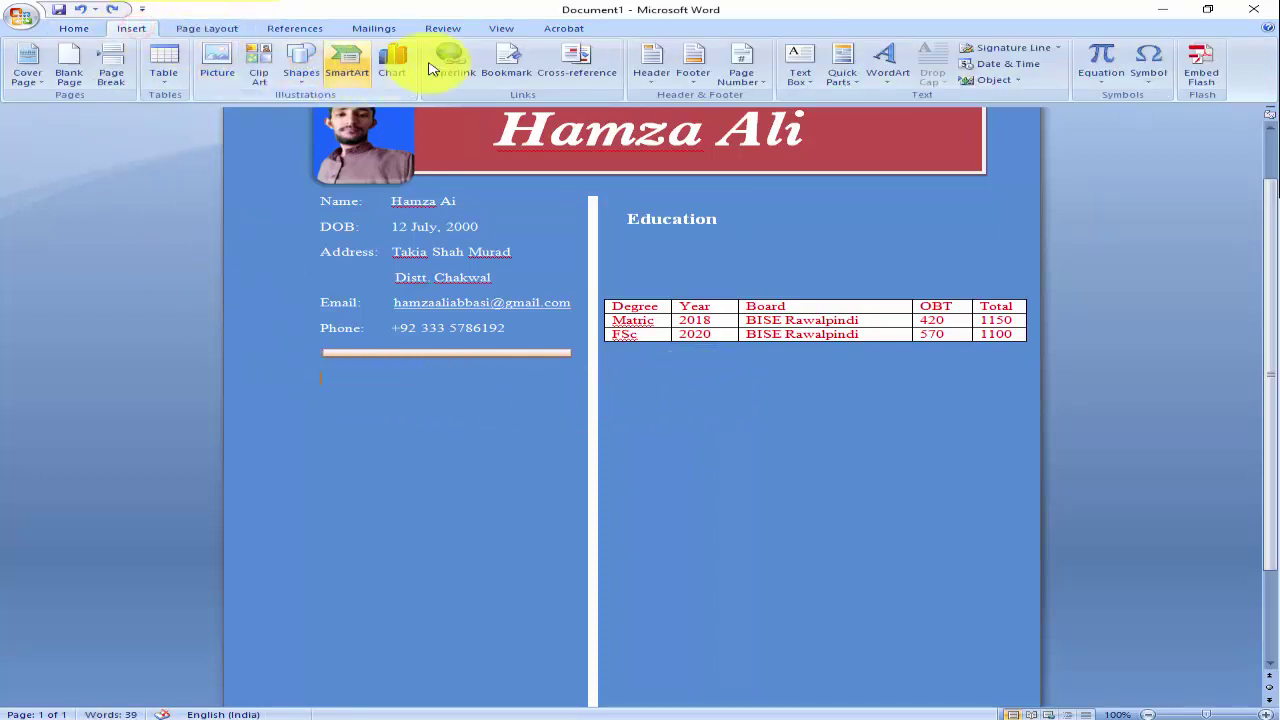
click(805, 60)
click(862, 152)
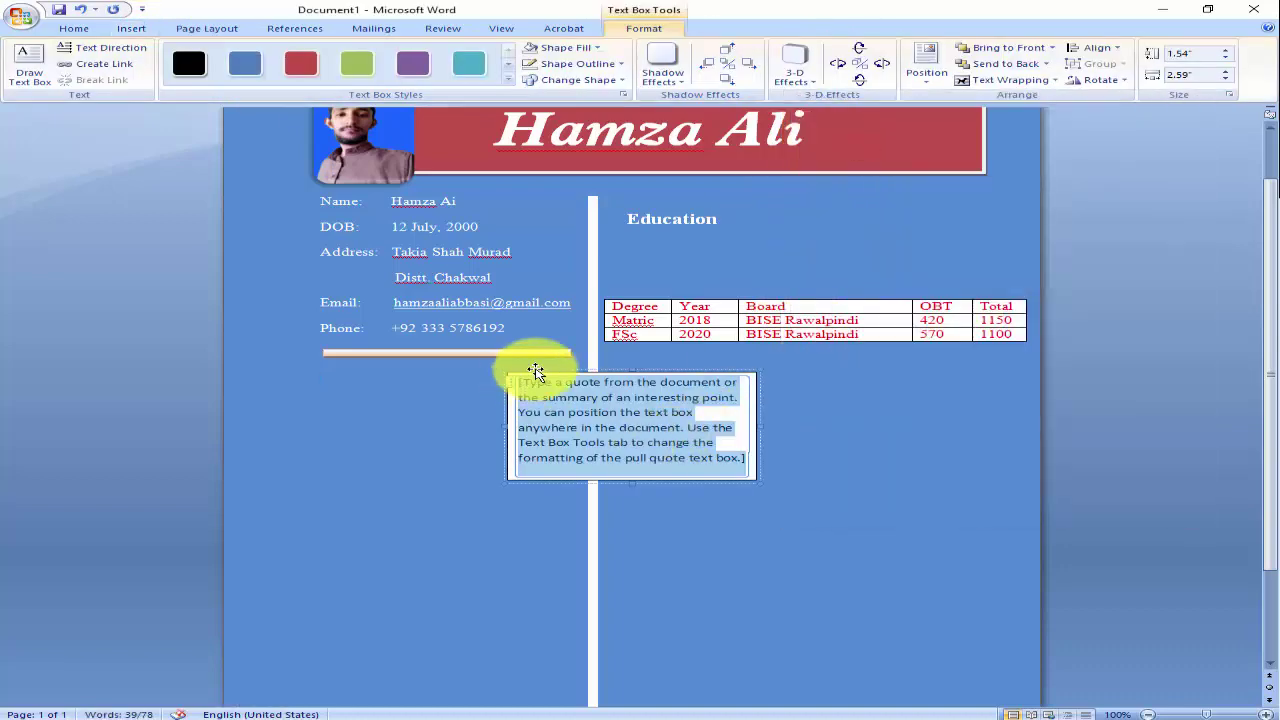
drag(657, 360, 655, 365)
click(655, 365)
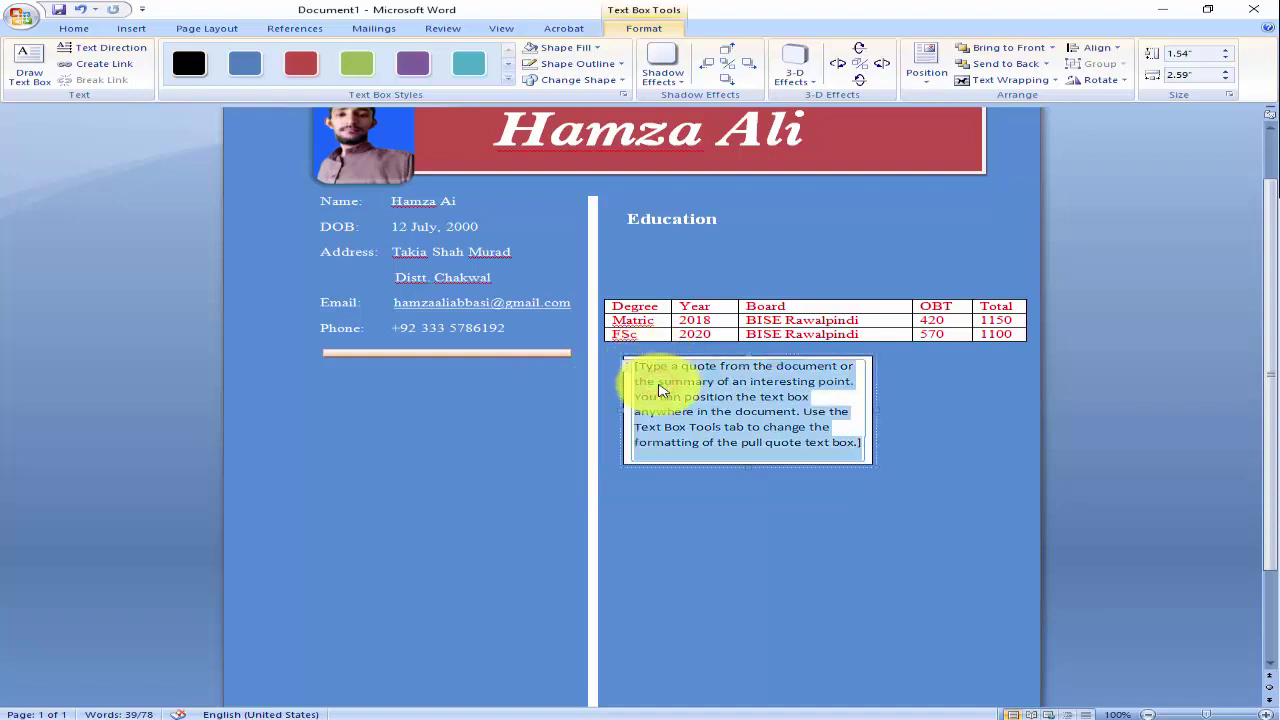
Set the text box to no fill and no outline, 0.45 inches tall, with placeholder deleted.
click(575, 47)
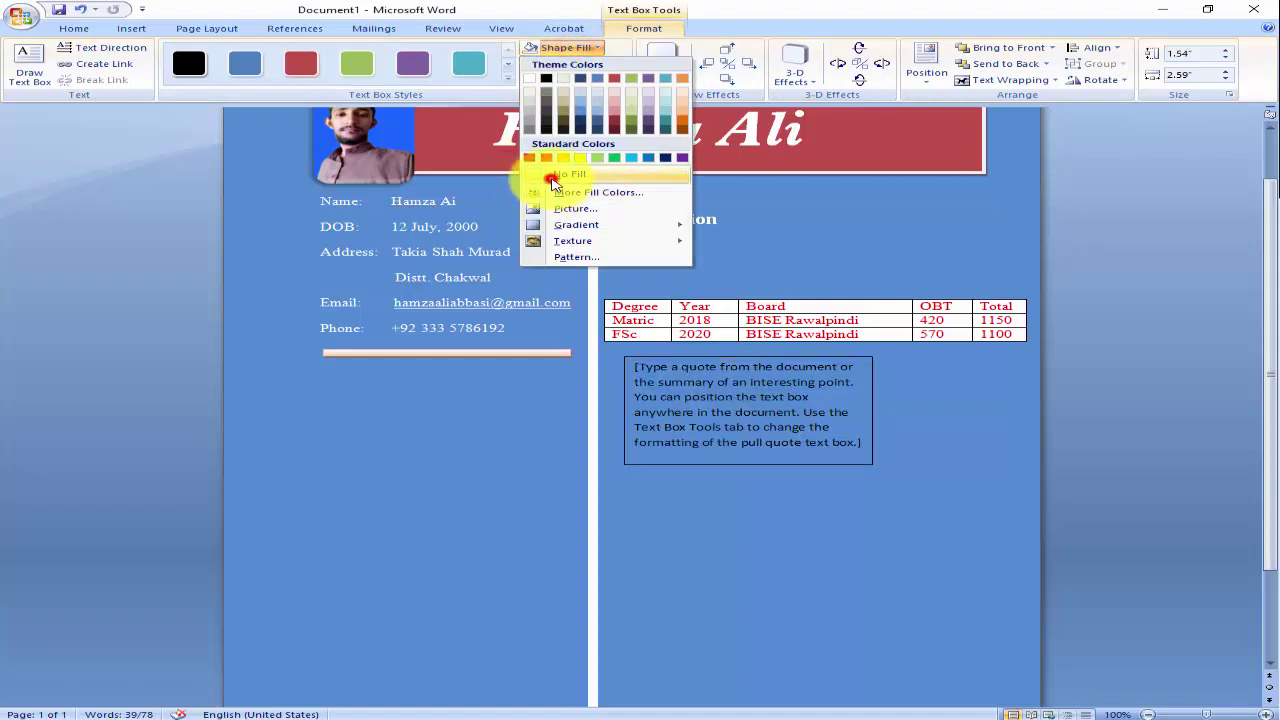
click(552, 175)
click(555, 65)
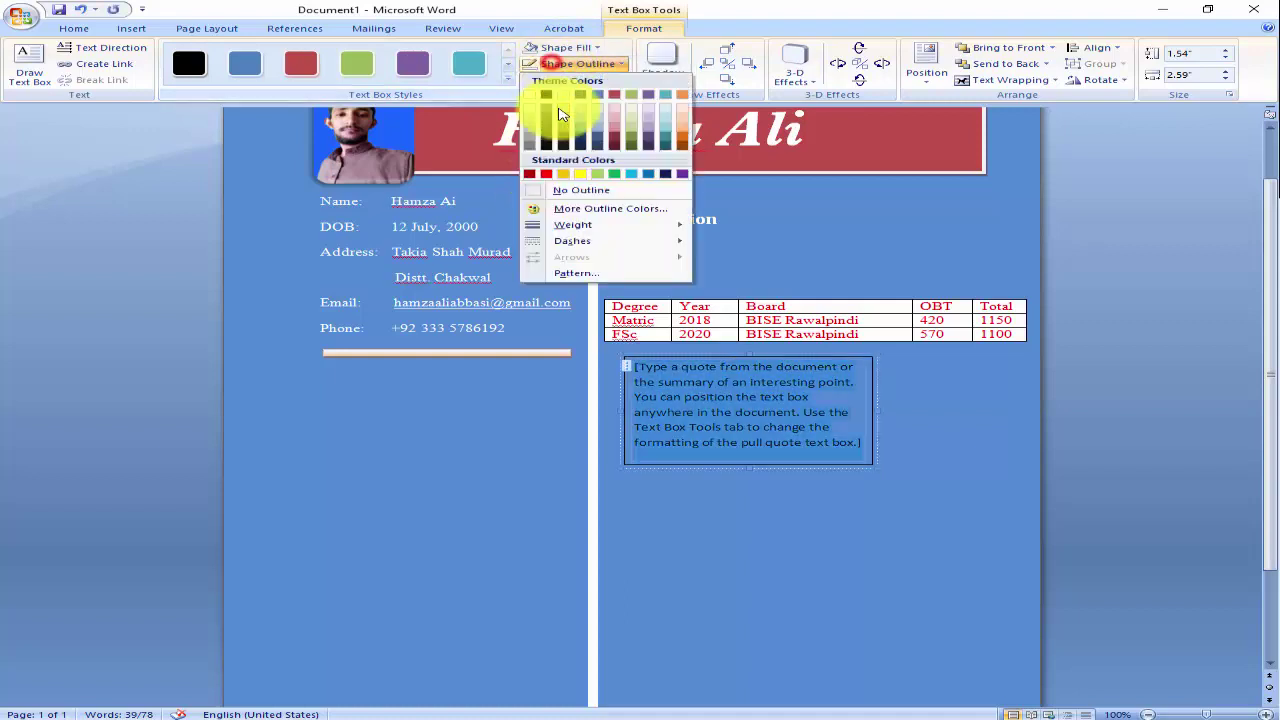
click(566, 193)
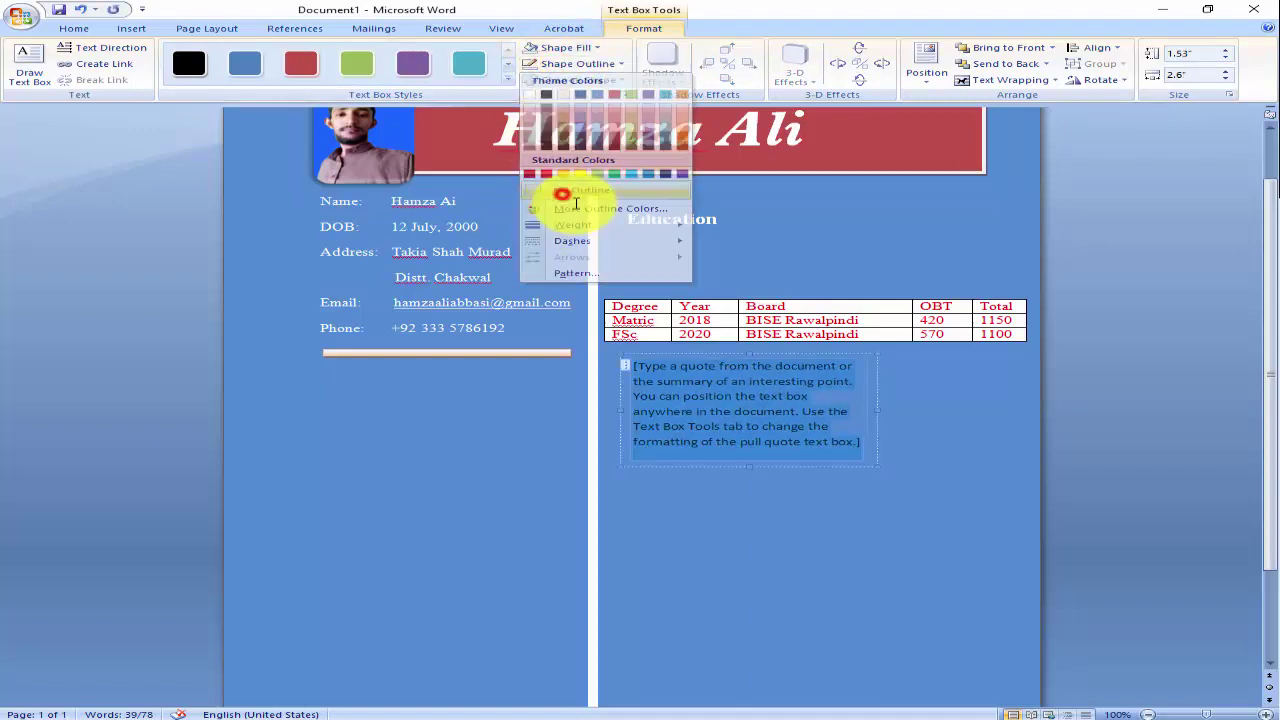
click(750, 463)
drag(752, 400, 749, 388)
click(728, 372)
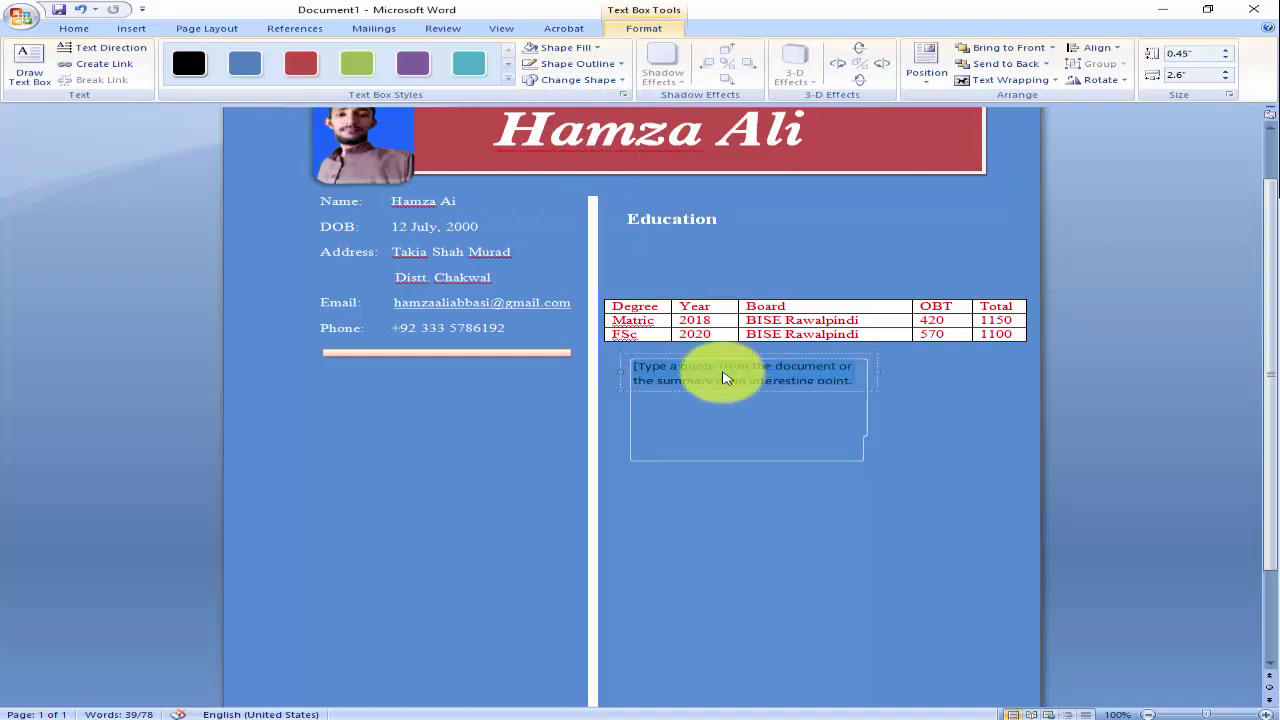
key(Delete)
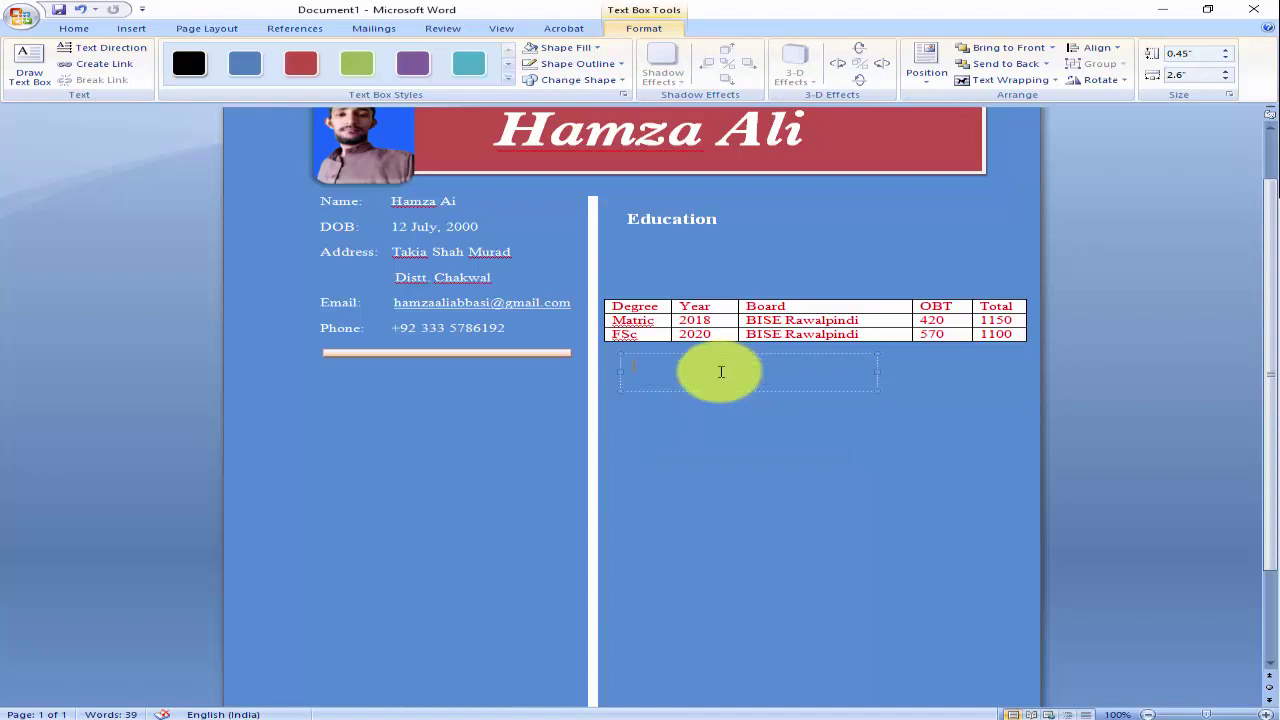
drag(722, 219, 643, 222)
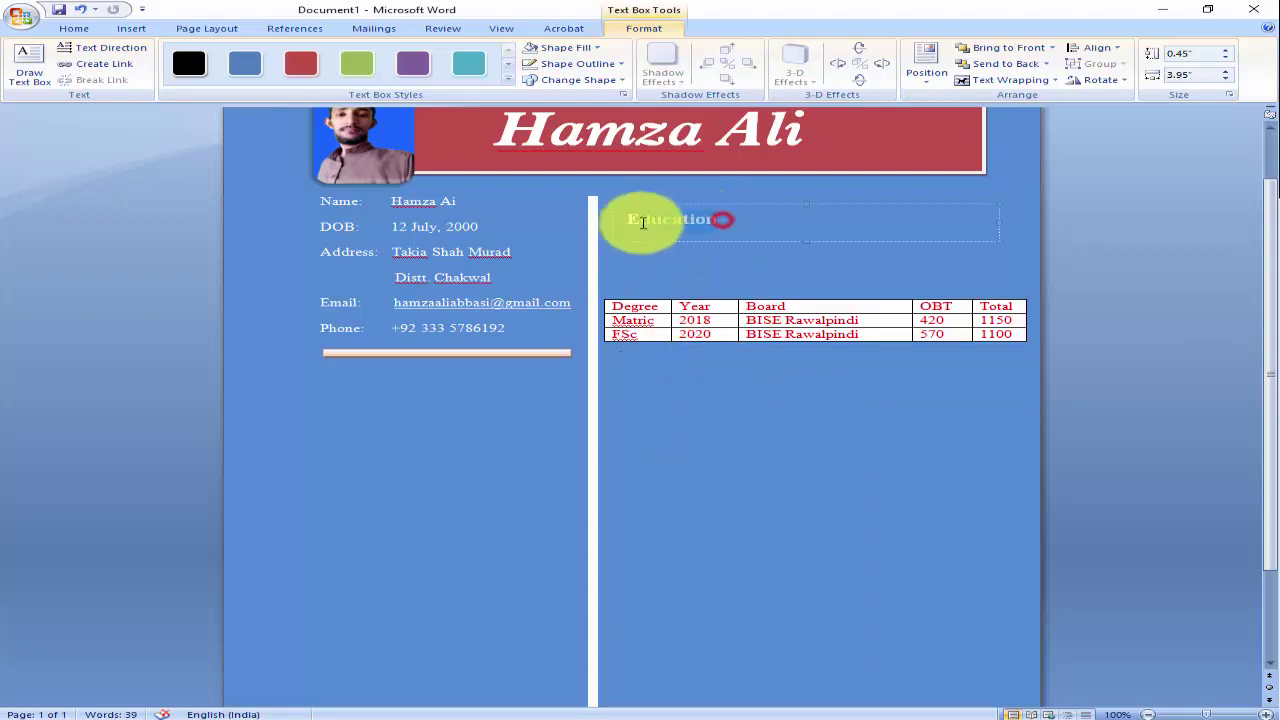
Type 'Professional' into the empty text box as the second section heading.
click(663, 370)
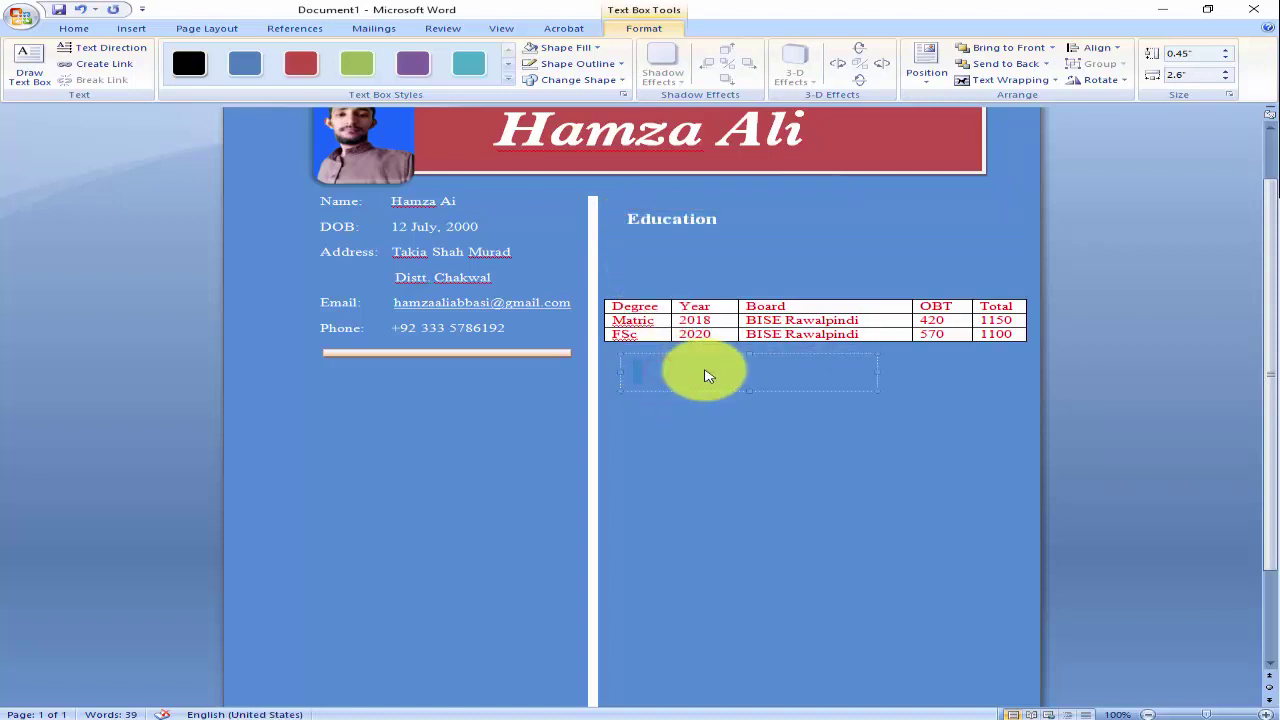
text(Education)
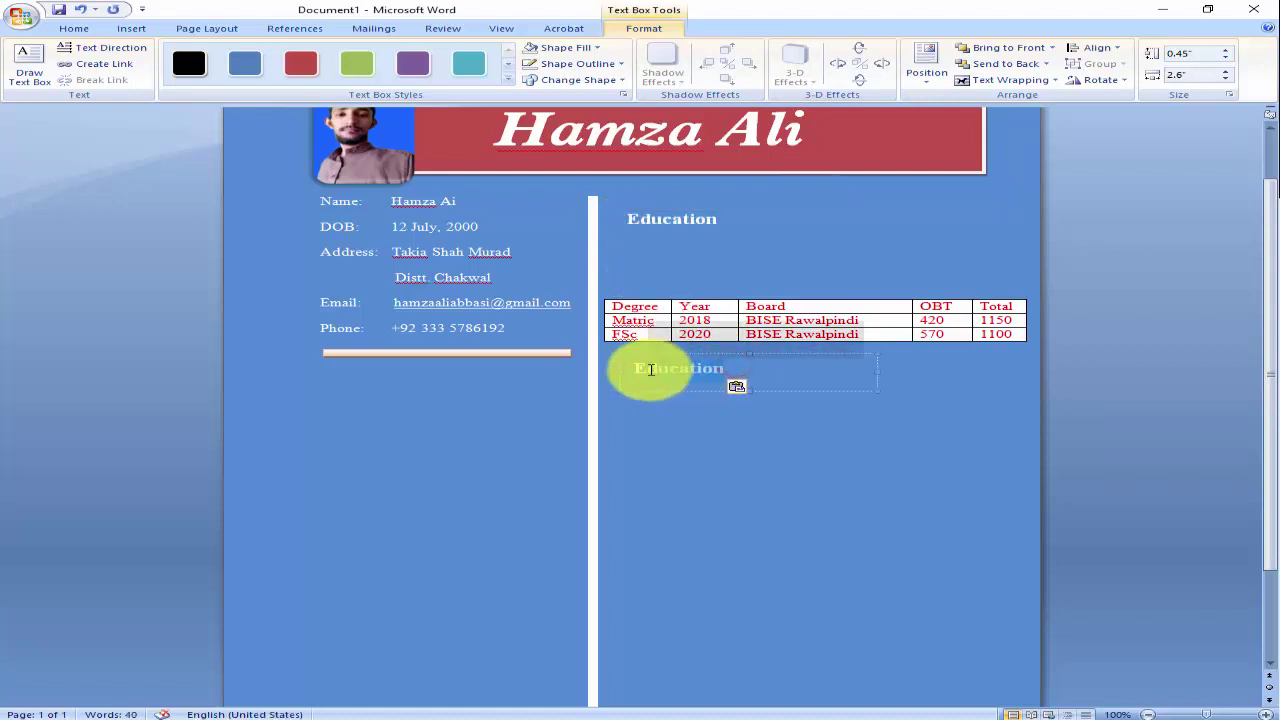
key(ctrl+z)
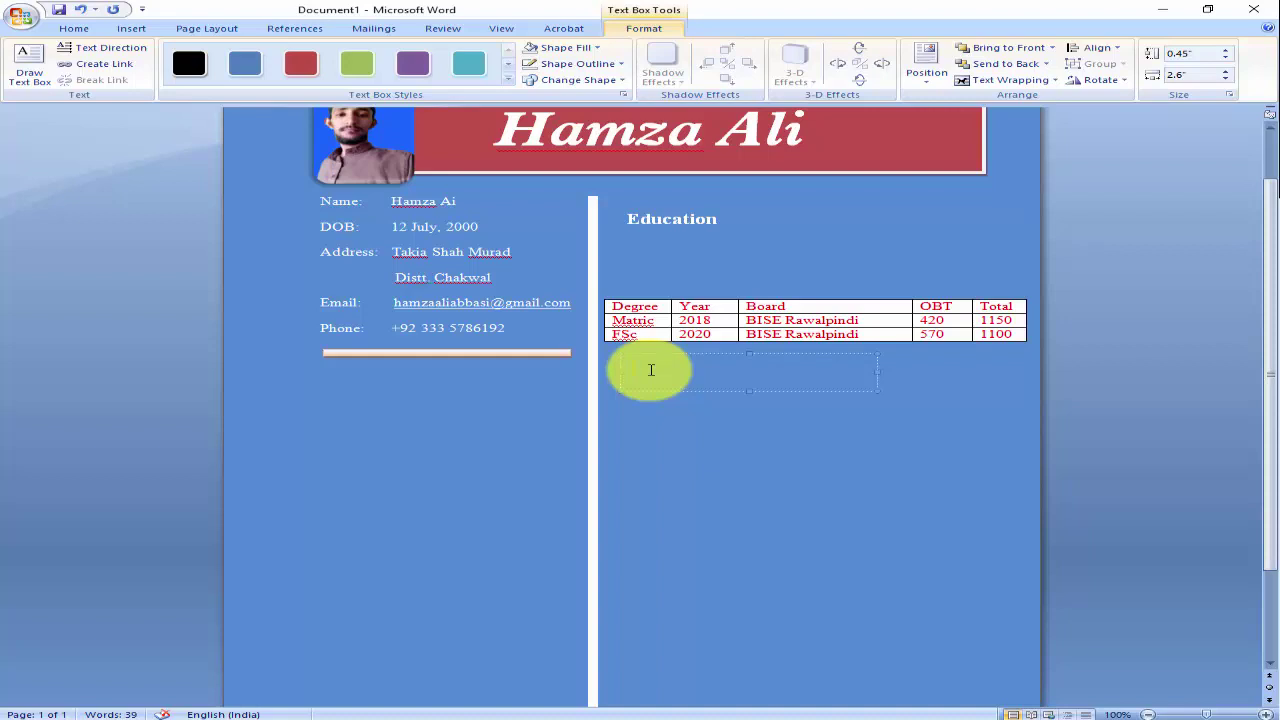
text(Prof)
text(essional)
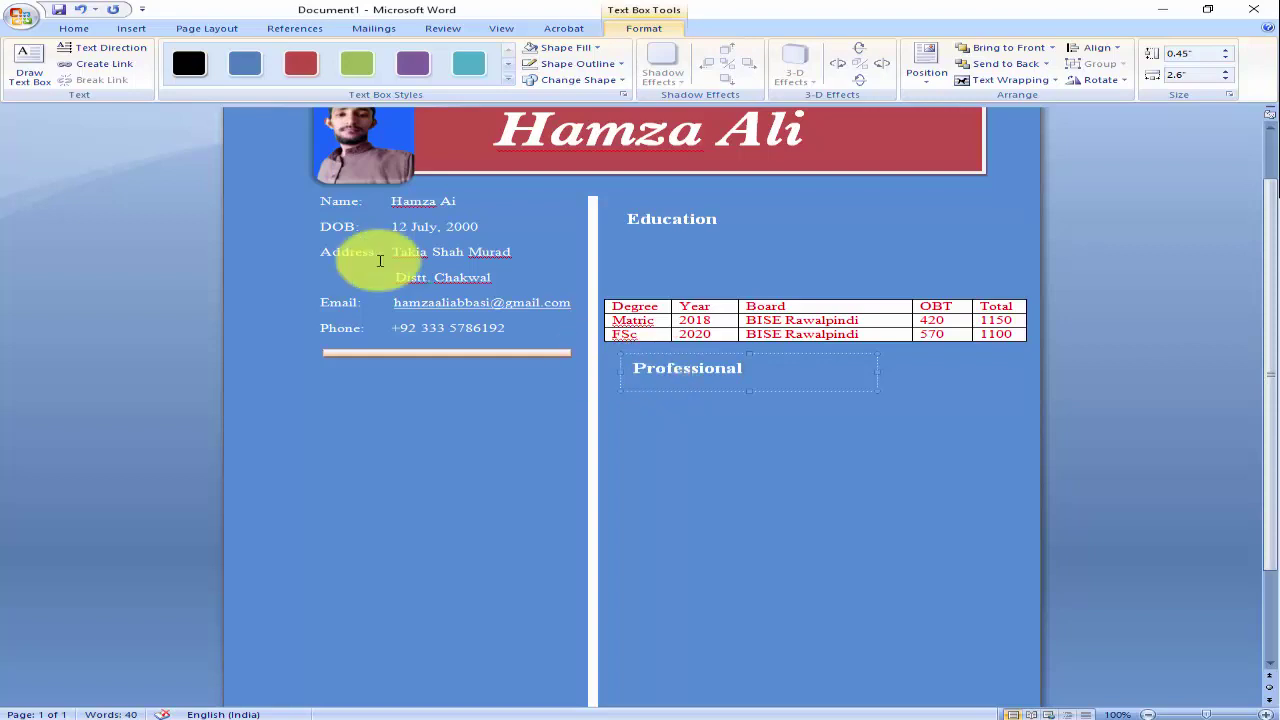
Drag the Education table below the Professional heading, then undo the move.
click(636, 316)
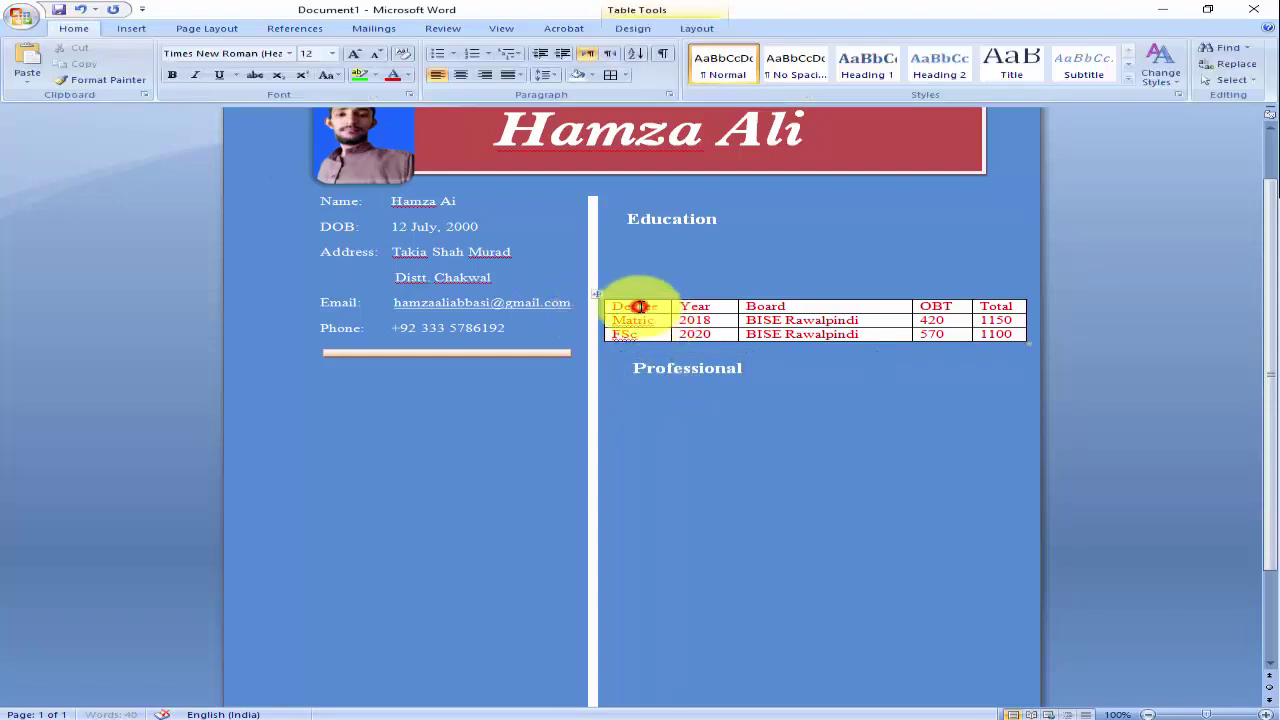
click(599, 296)
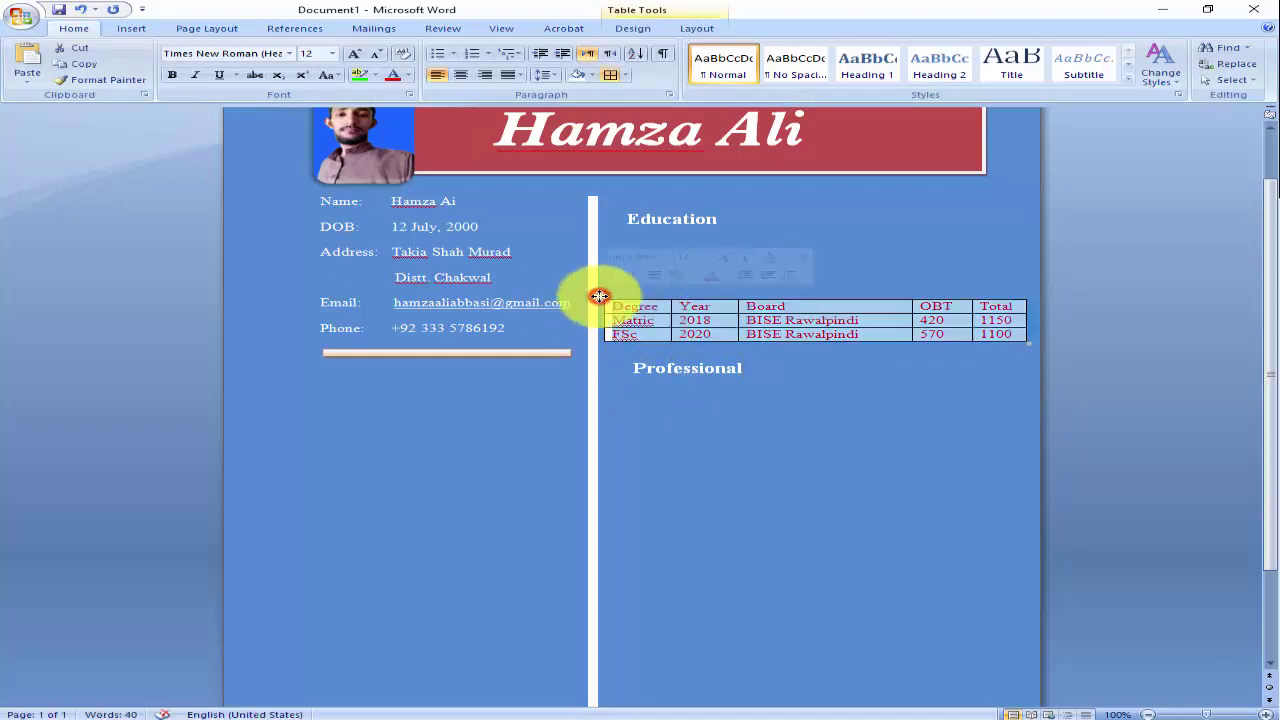
click(666, 410)
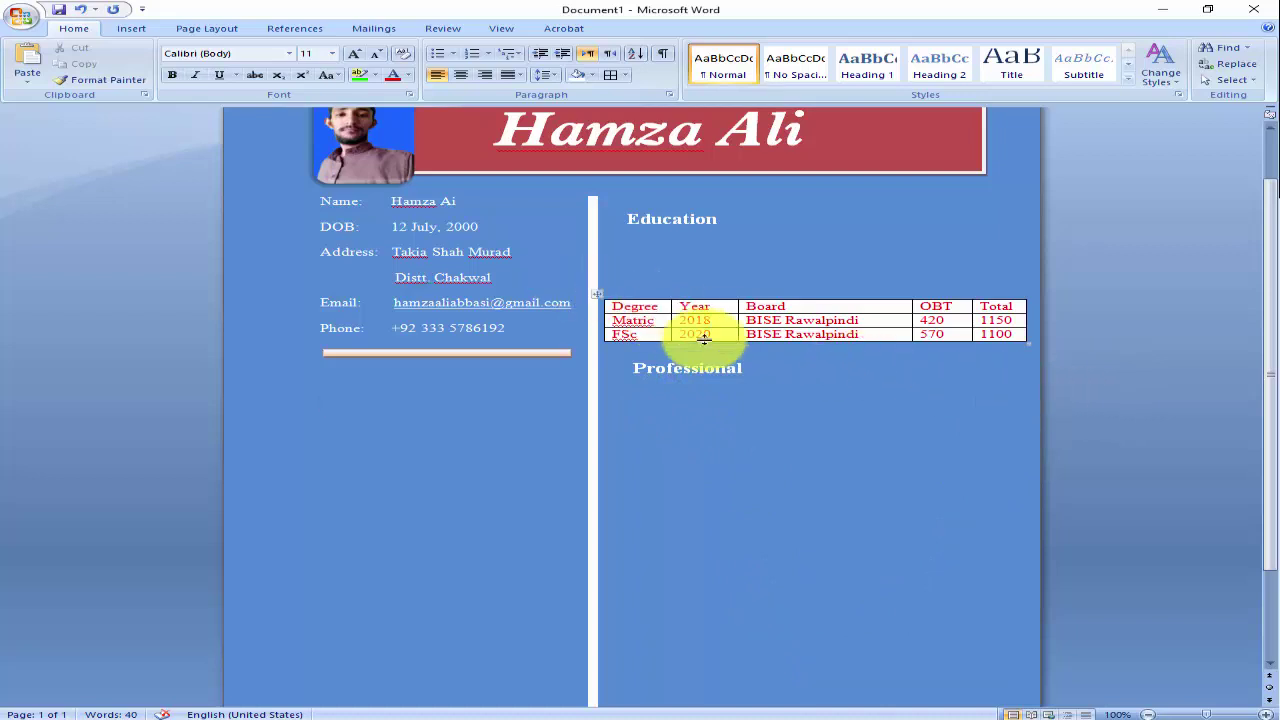
drag(596, 292, 604, 400)
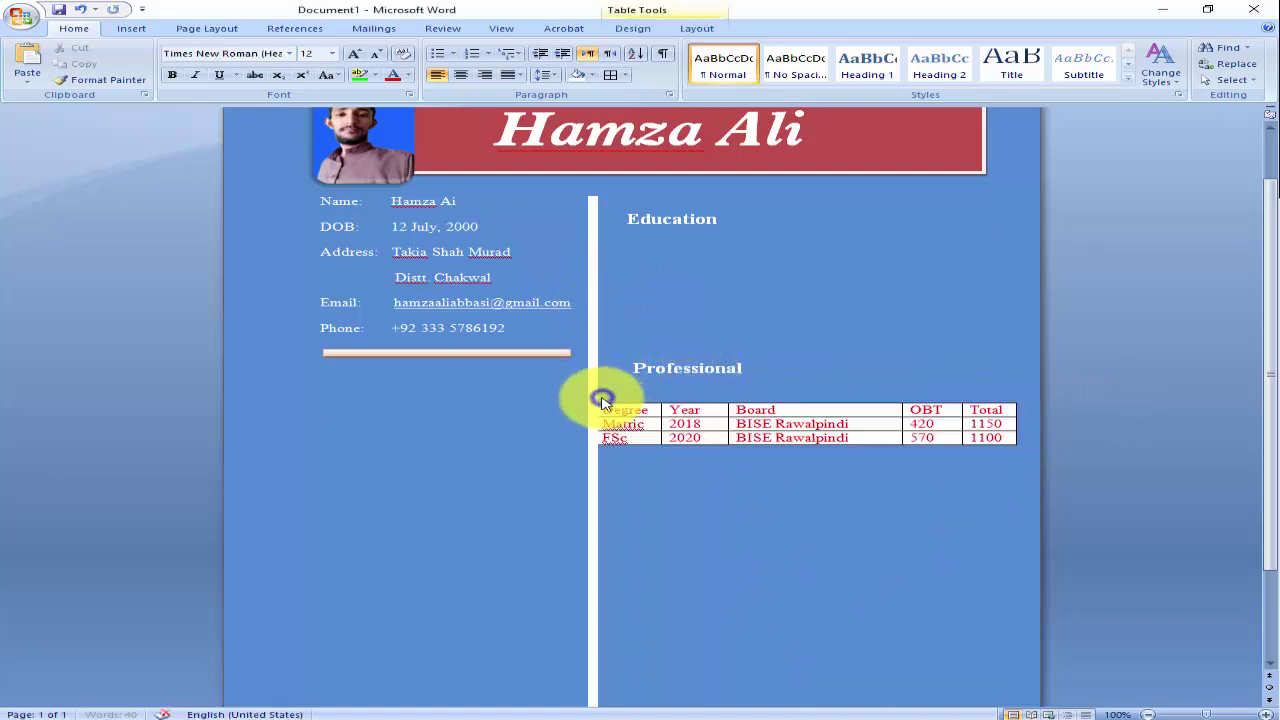
key(ctrl+z)
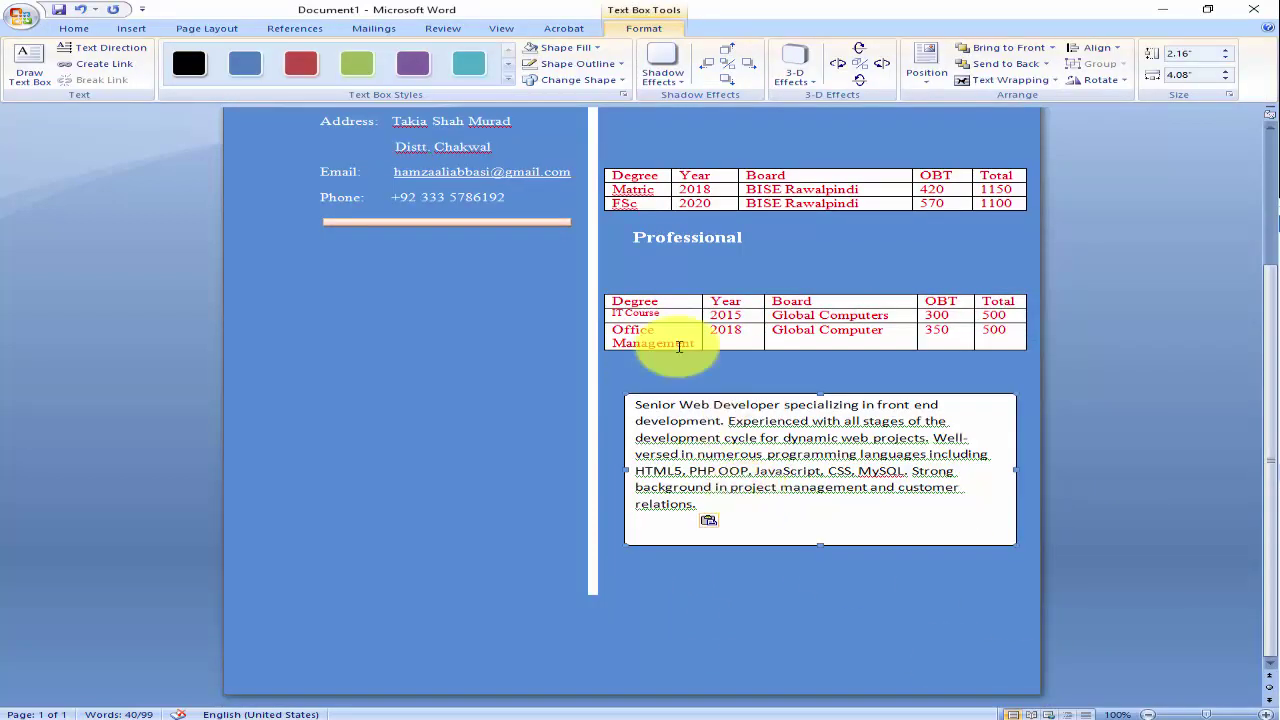
Give the summary text box No Fill and No Outline so it is transparent.
click(566, 50)
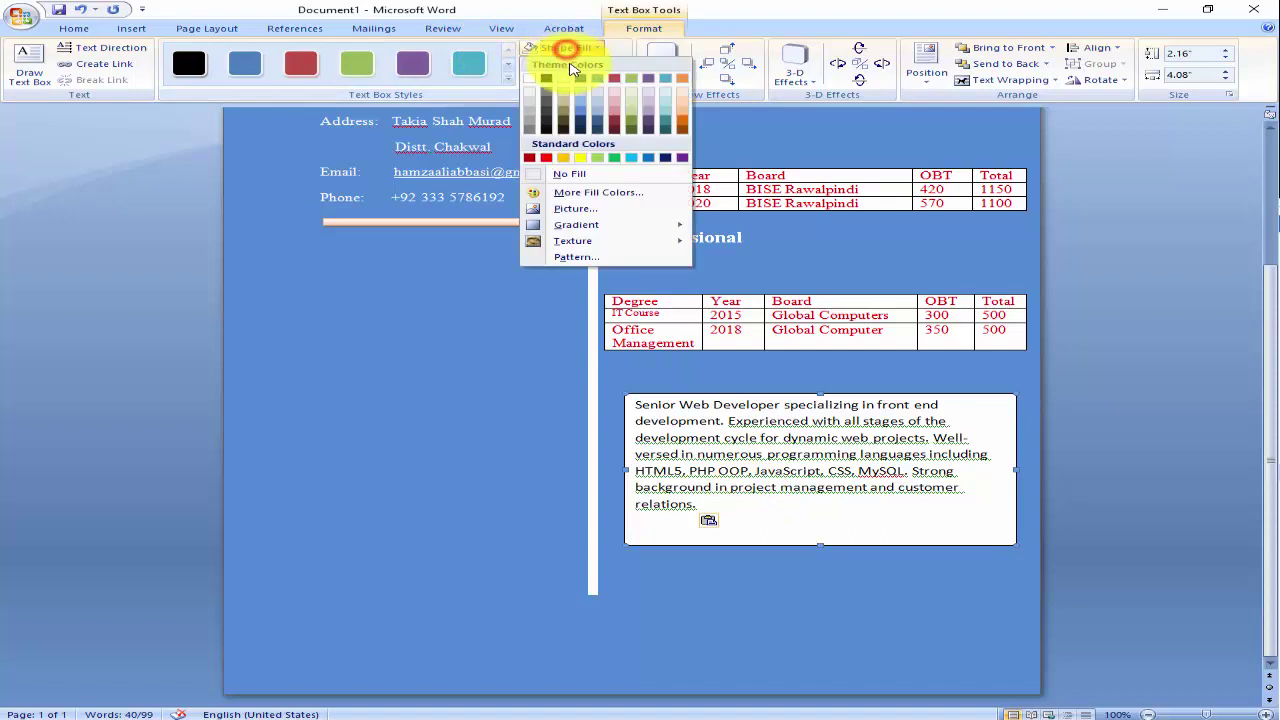
click(588, 178)
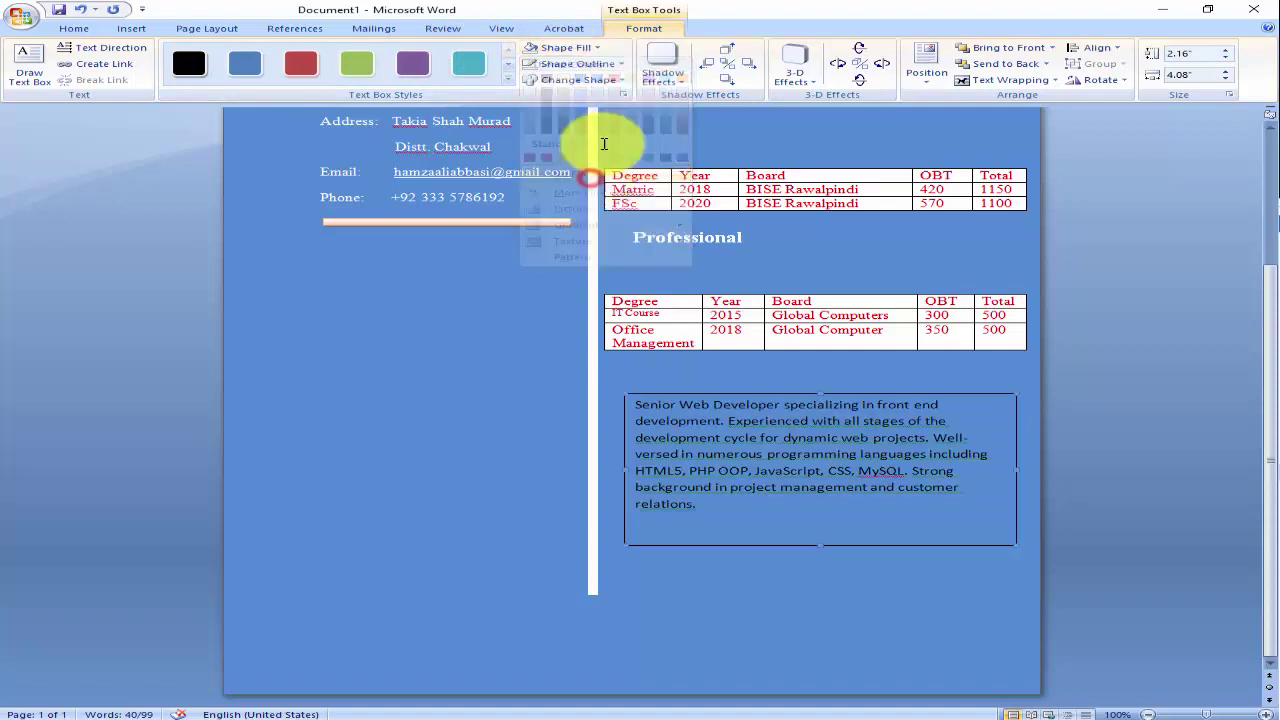
click(578, 63)
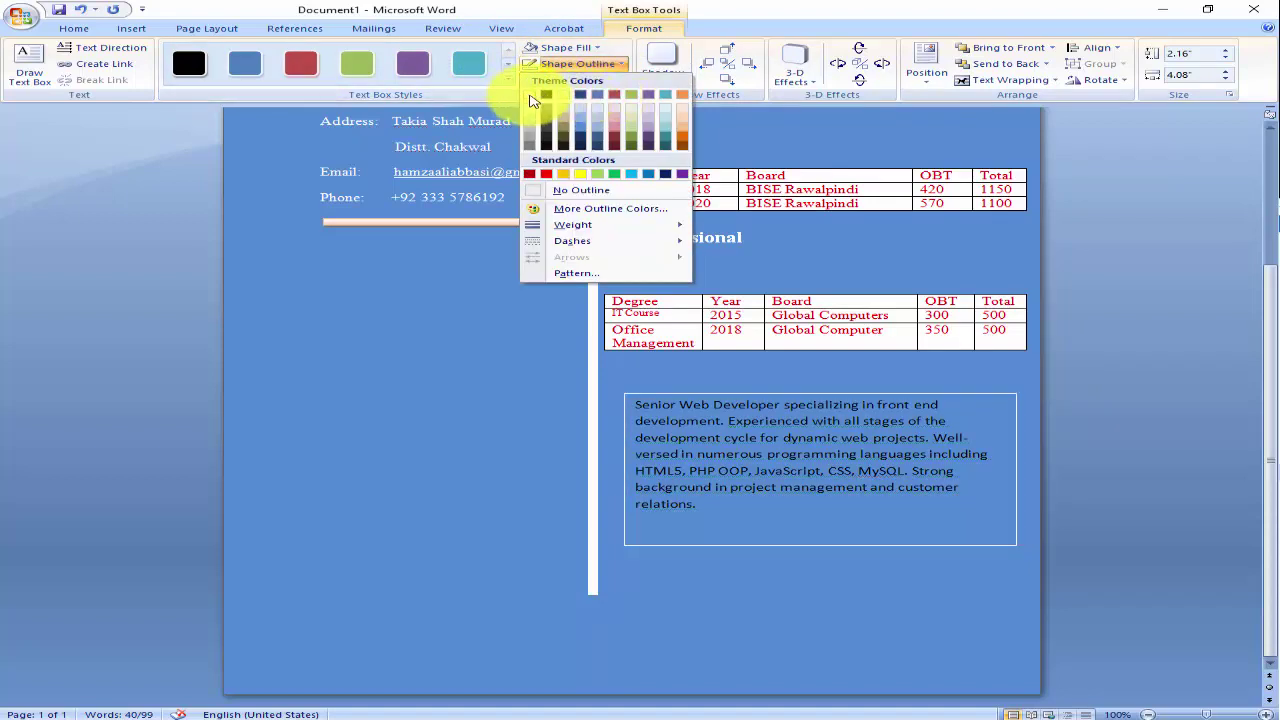
click(578, 190)
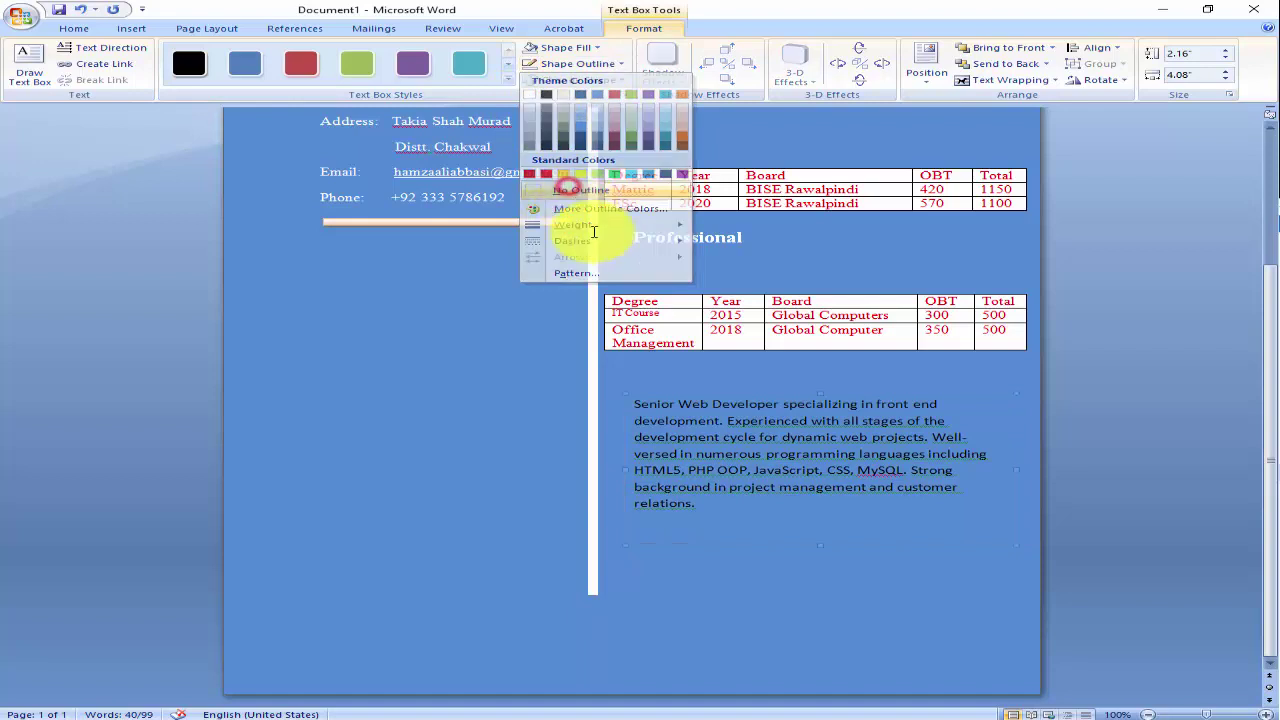
Select all of the summary paragraph and set its font colour to White.
click(698, 460)
key(ctrl+a)
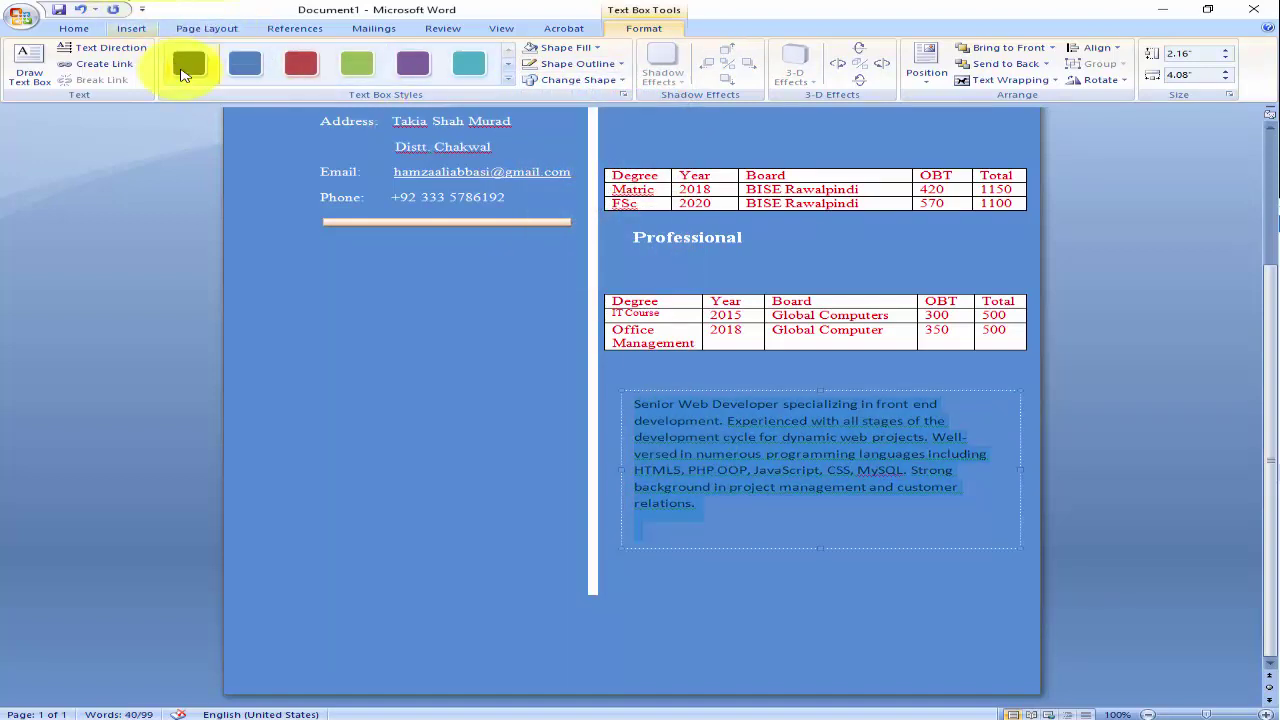
click(76, 27)
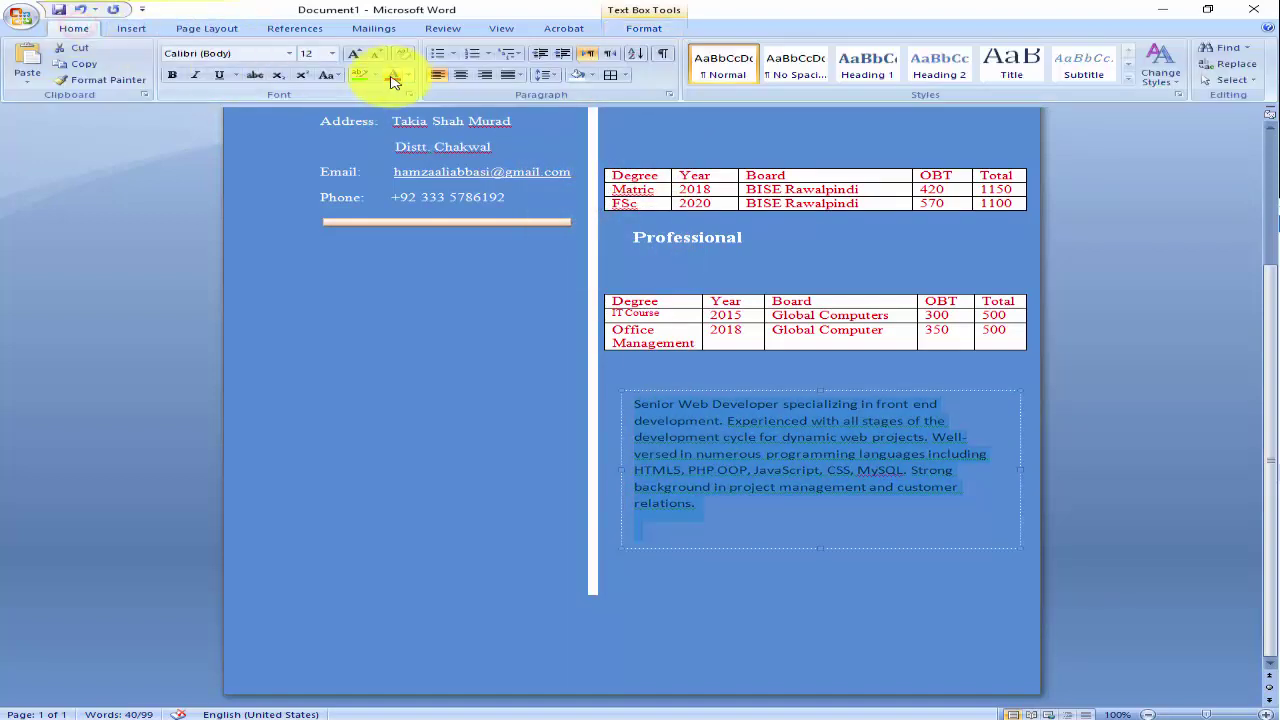
click(408, 75)
click(398, 124)
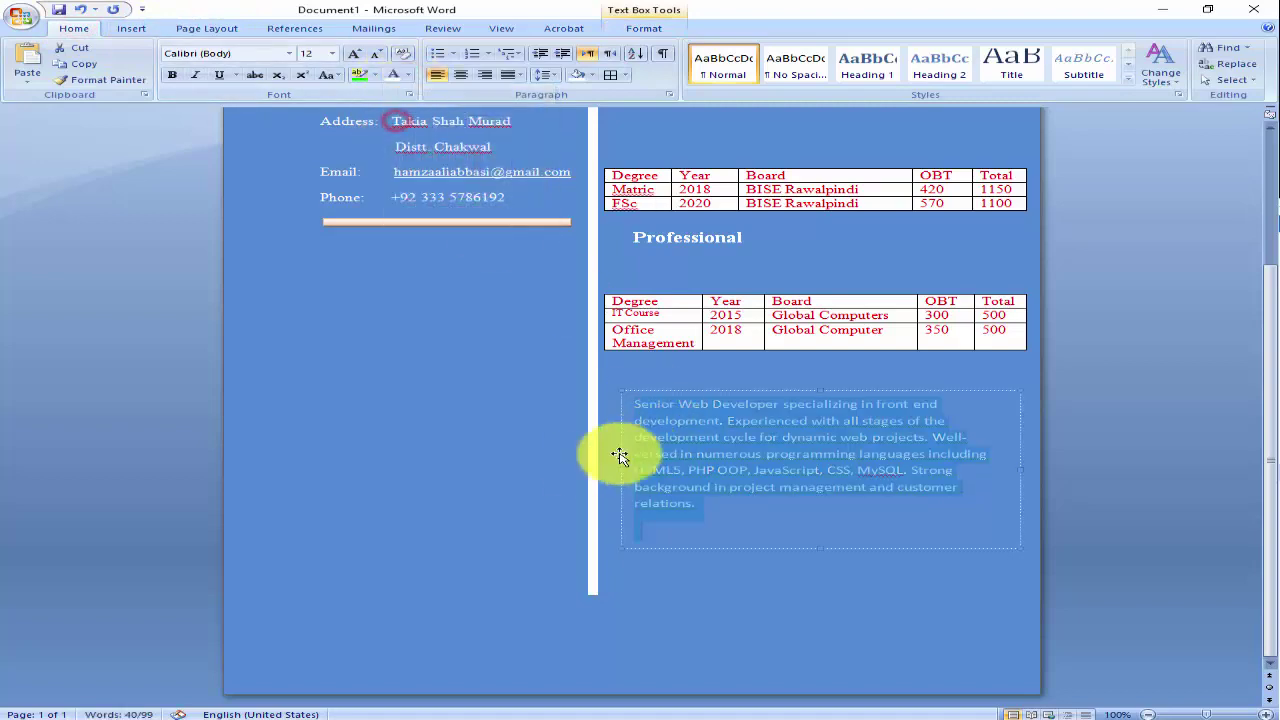
click(545, 458)
scroll(537, 370, up, 3)
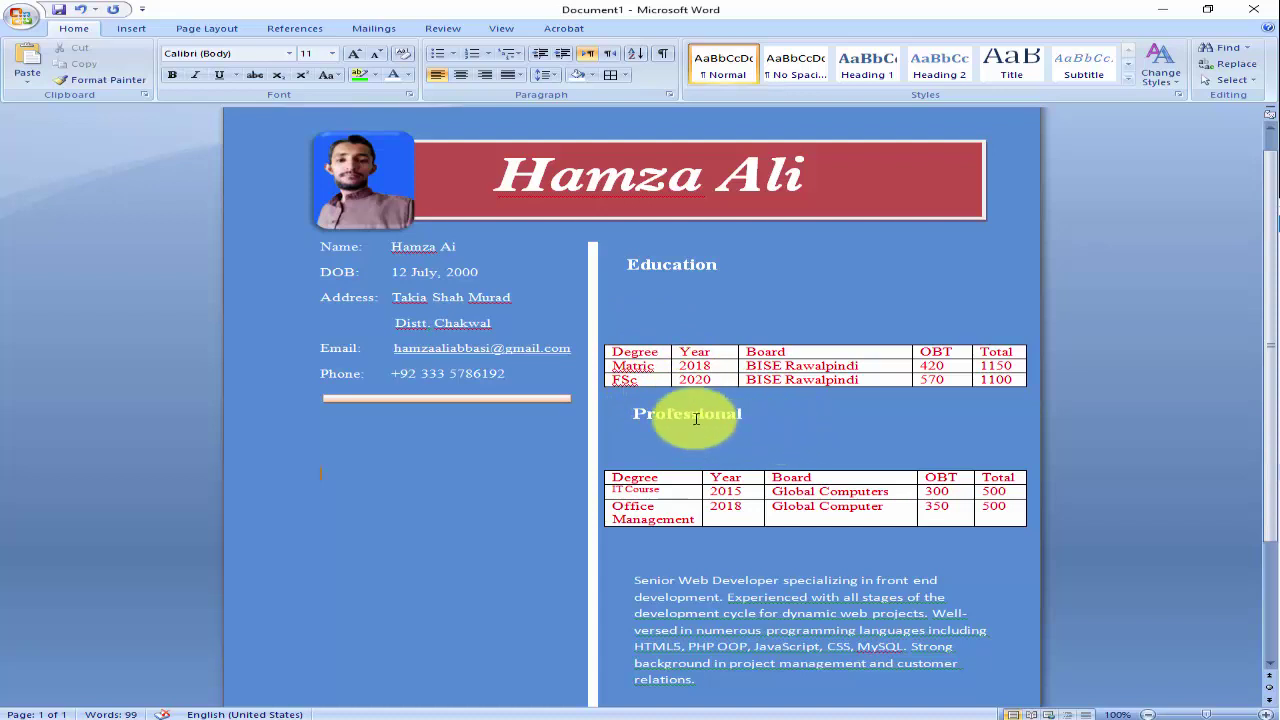
click(500, 397)
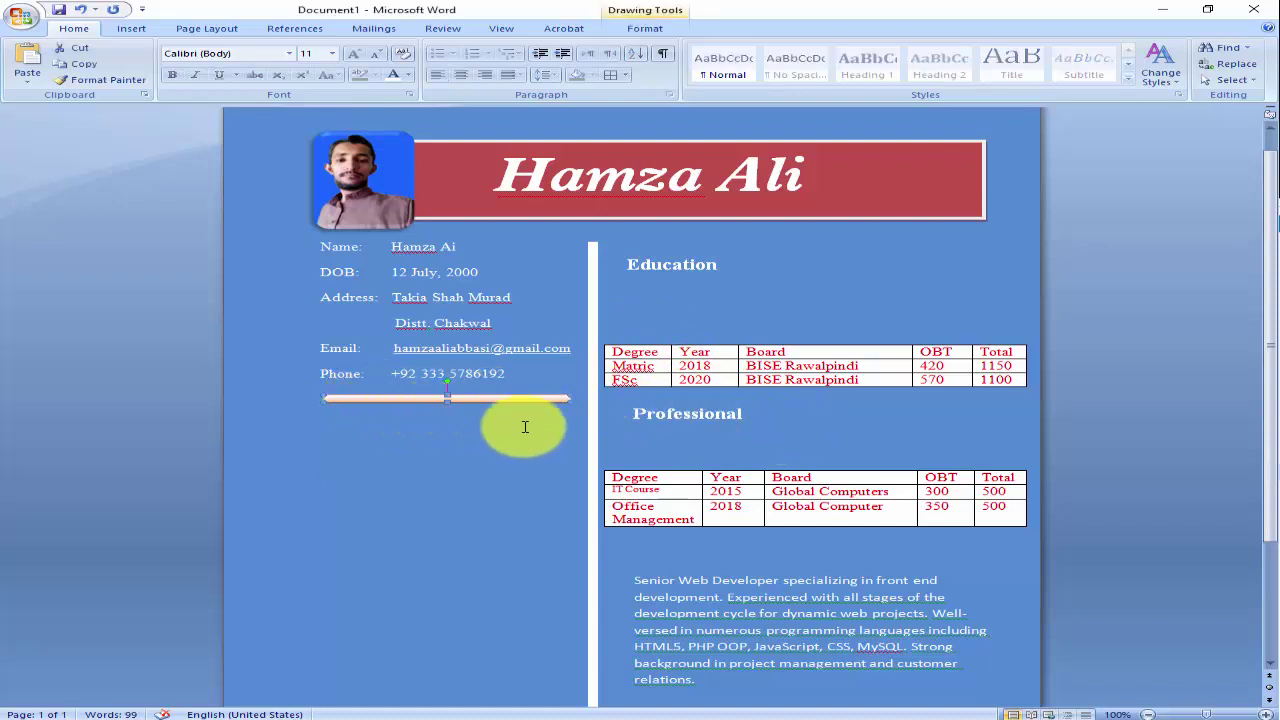
scroll(525, 427, down, 2)
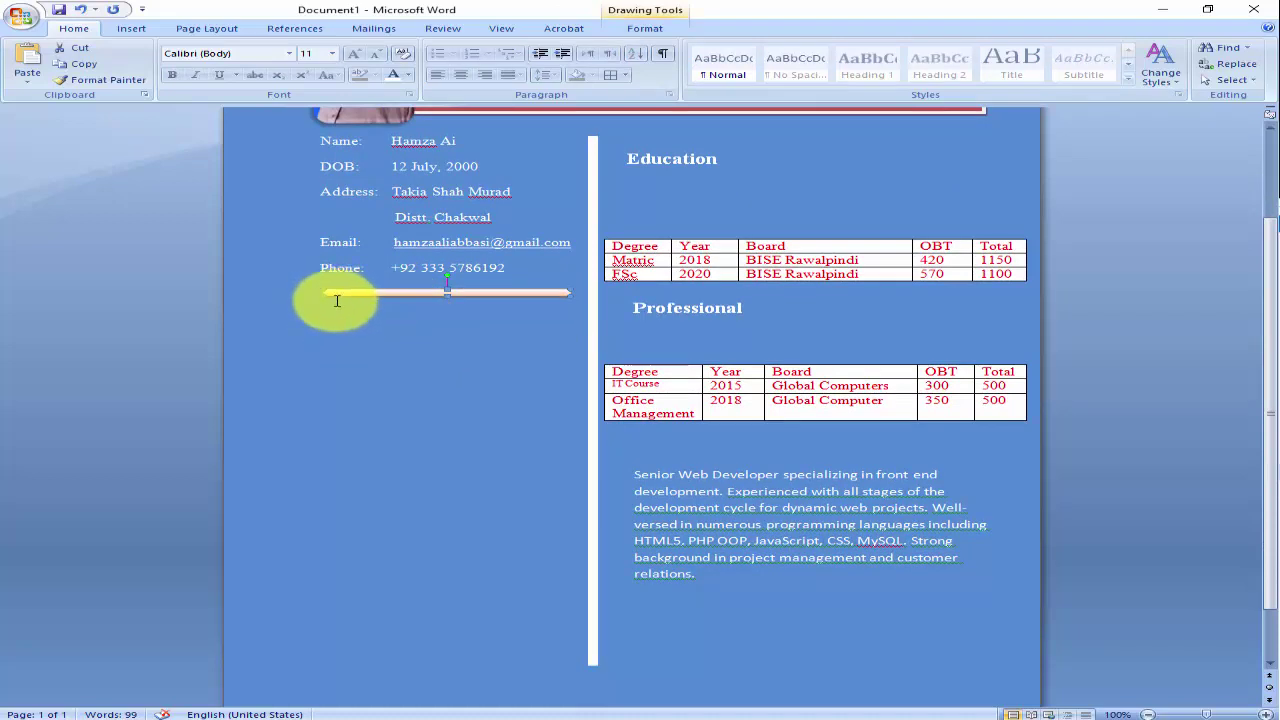
click(340, 312)
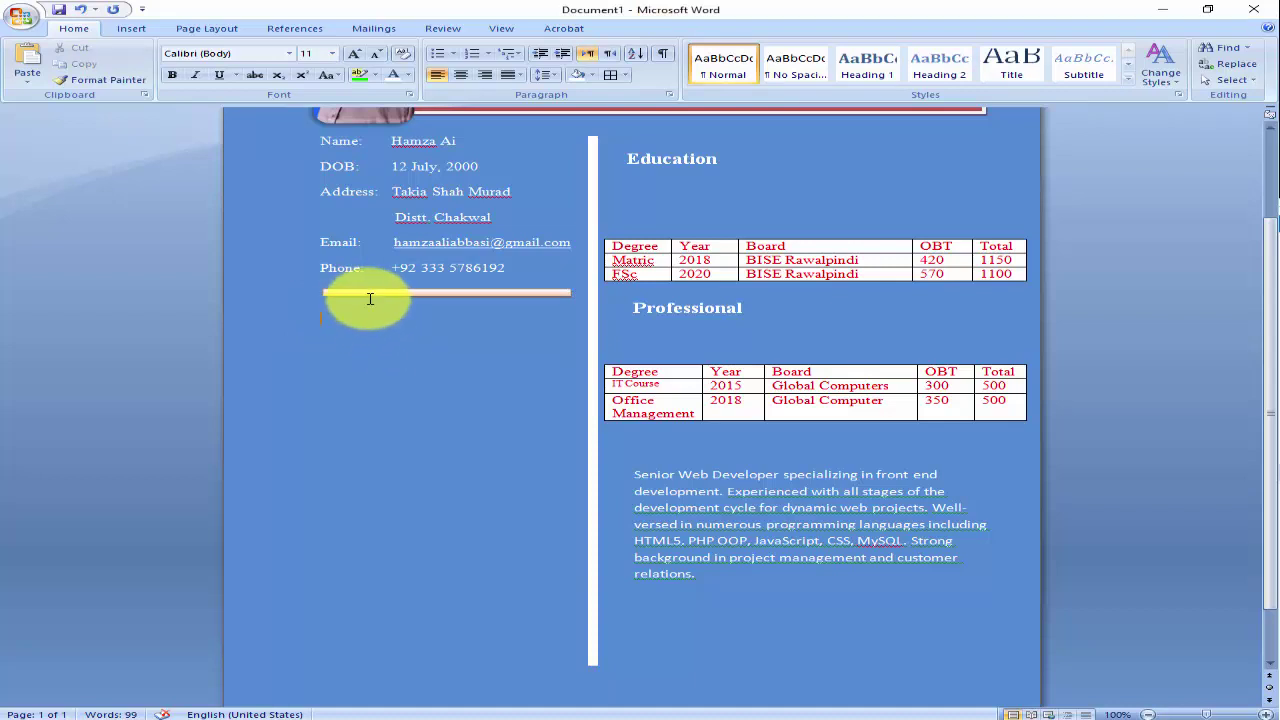
click(368, 294)
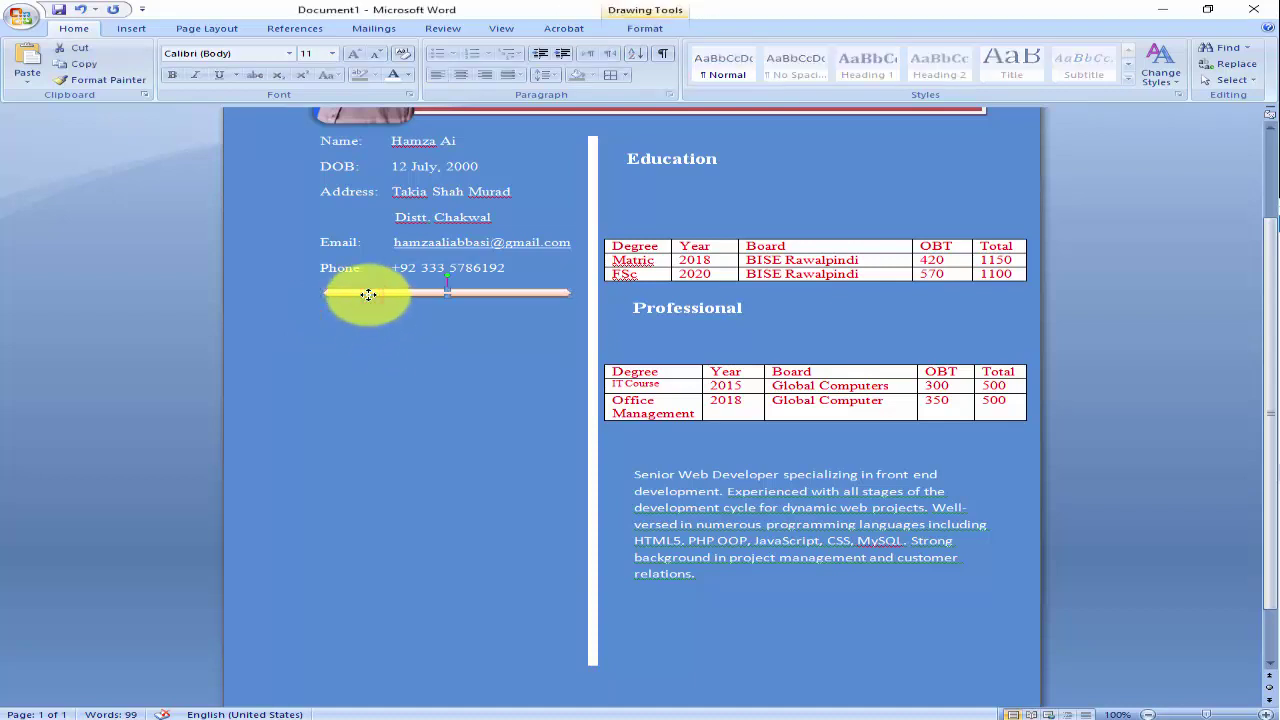
scroll(443, 294, up, 2)
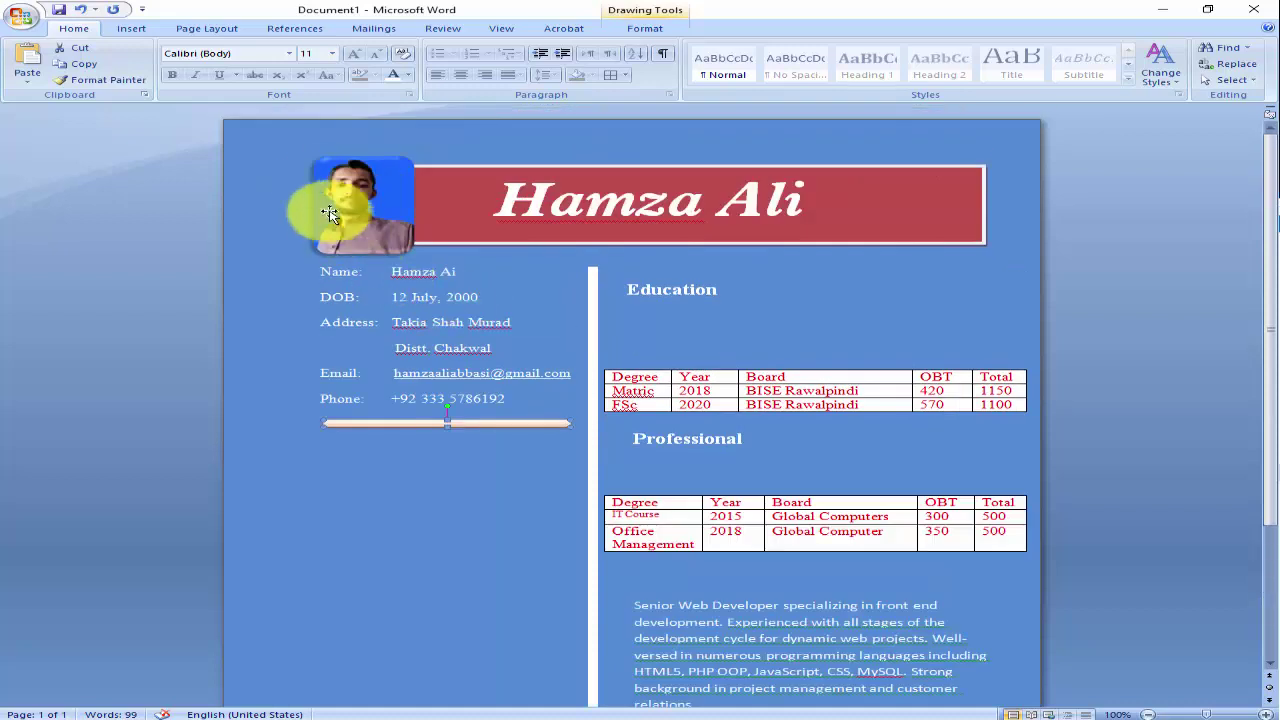
click(350, 188)
click(350, 188)
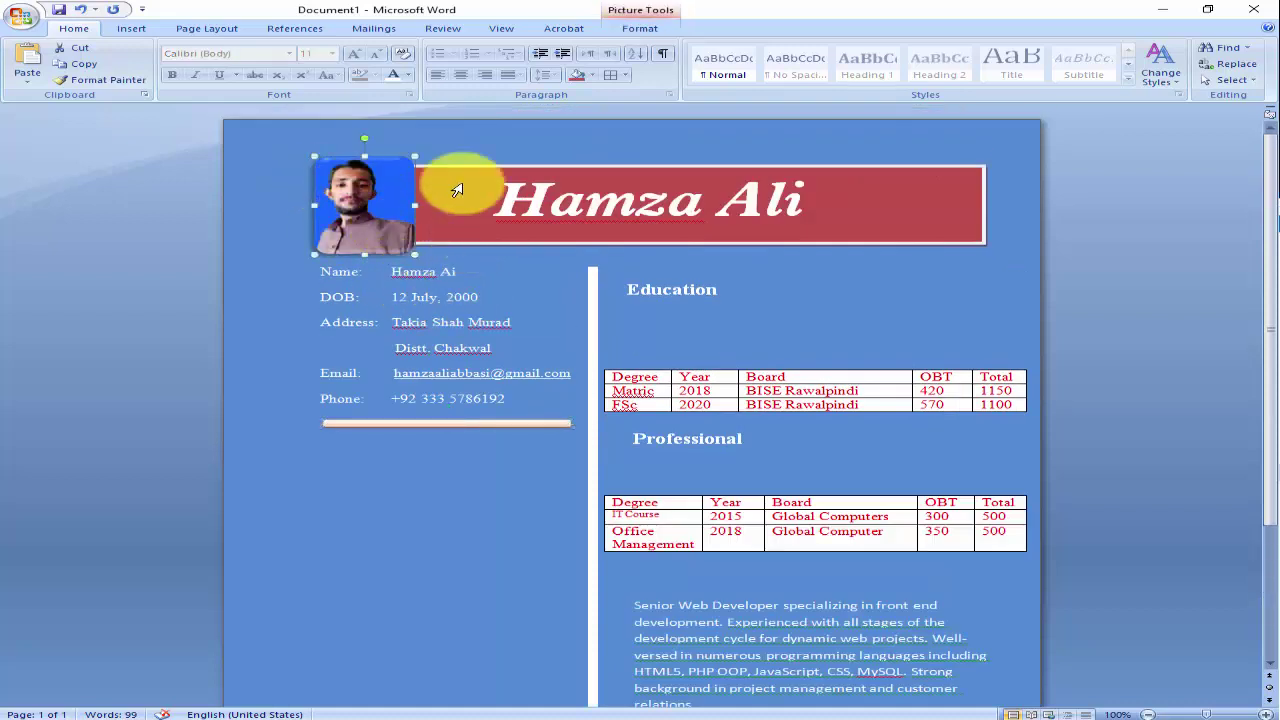
click(140, 32)
double_click(392, 193)
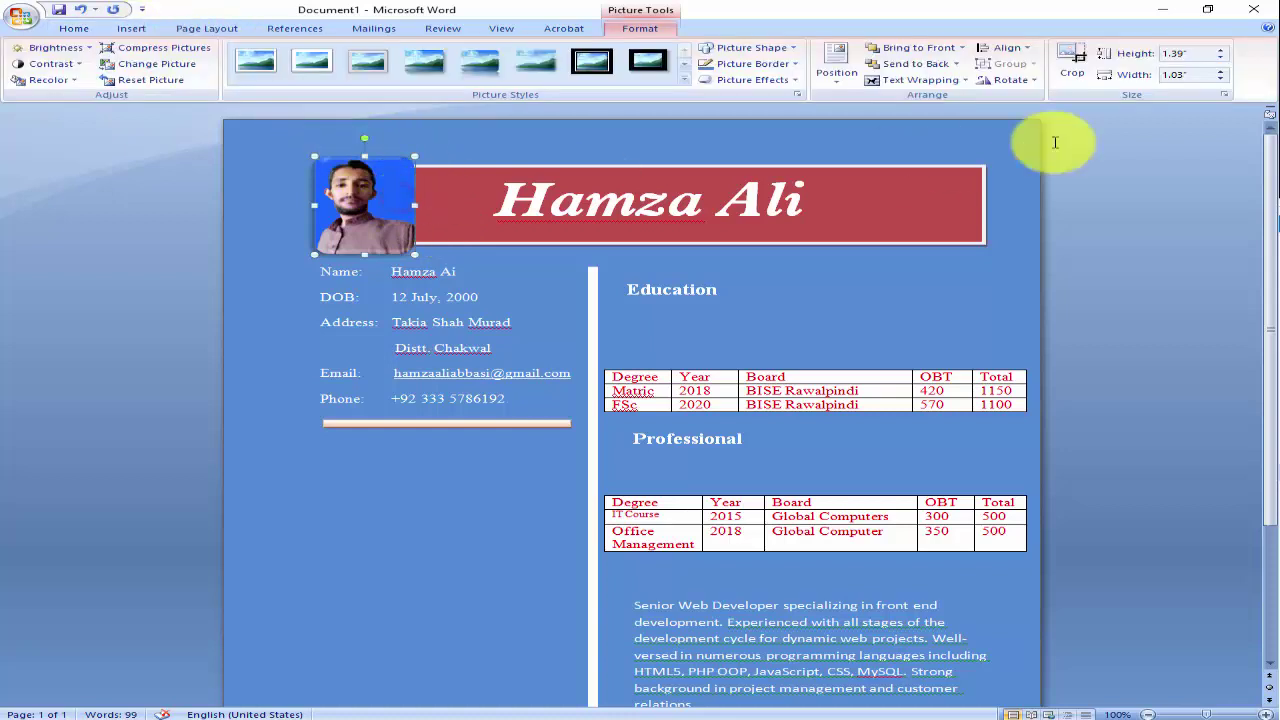
click(834, 60)
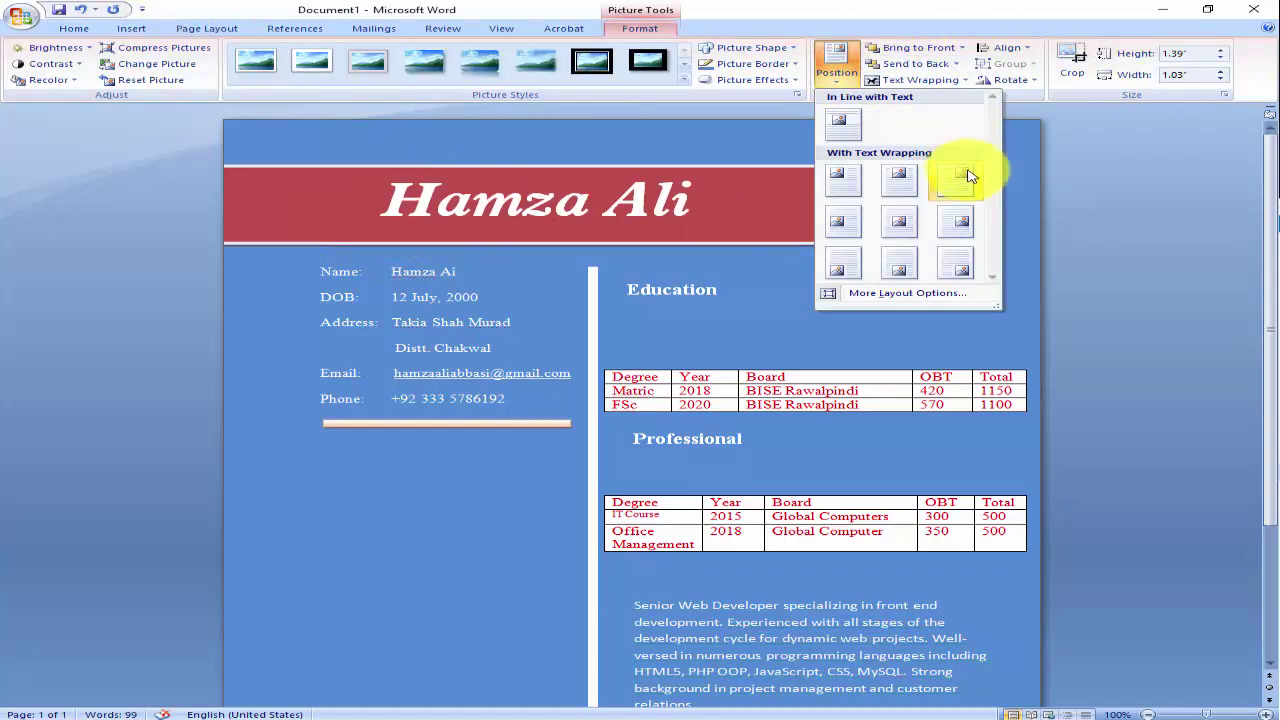
click(1166, 188)
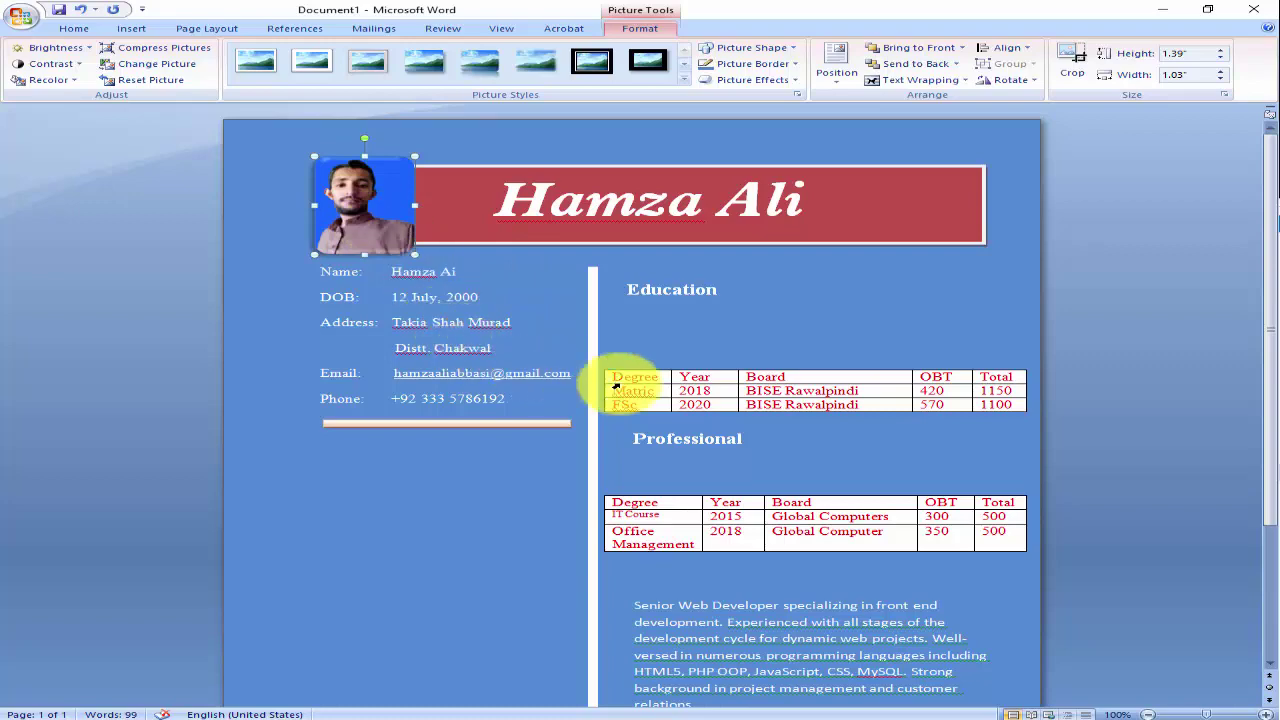
scroll(747, 397, down, 2)
scroll(730, 405, down, 2)
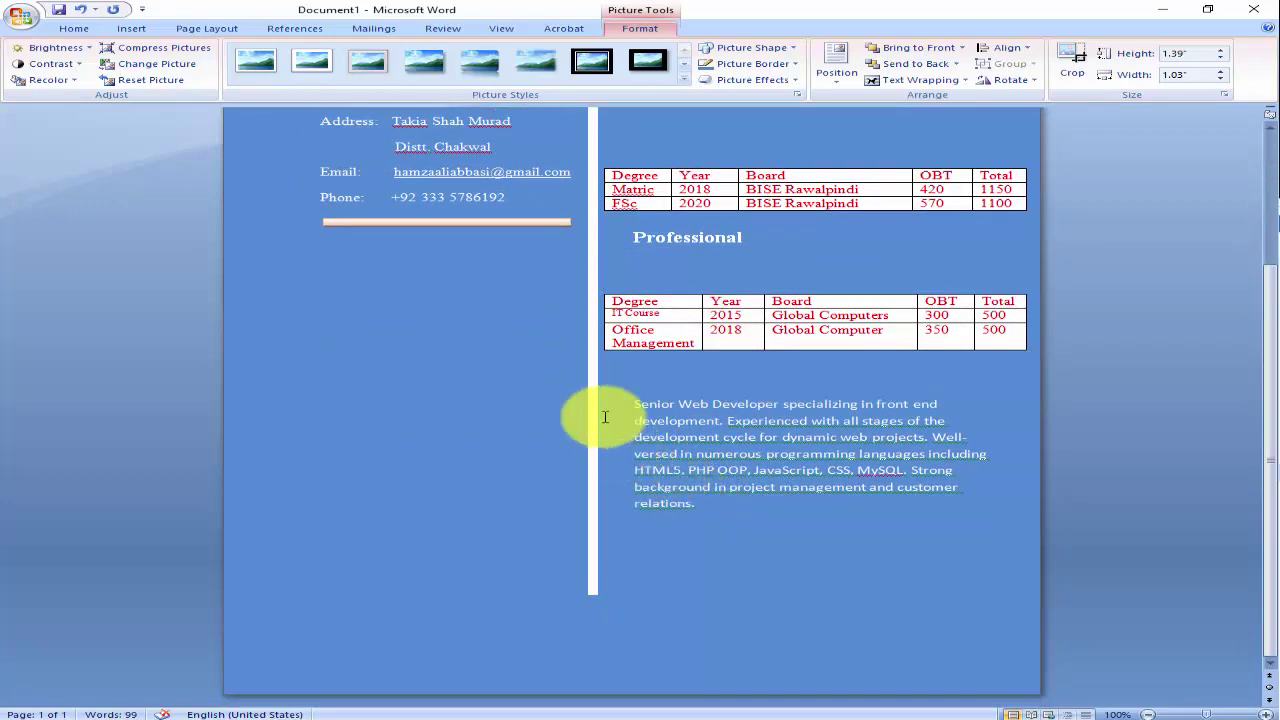
scroll(596, 414, up, 4)
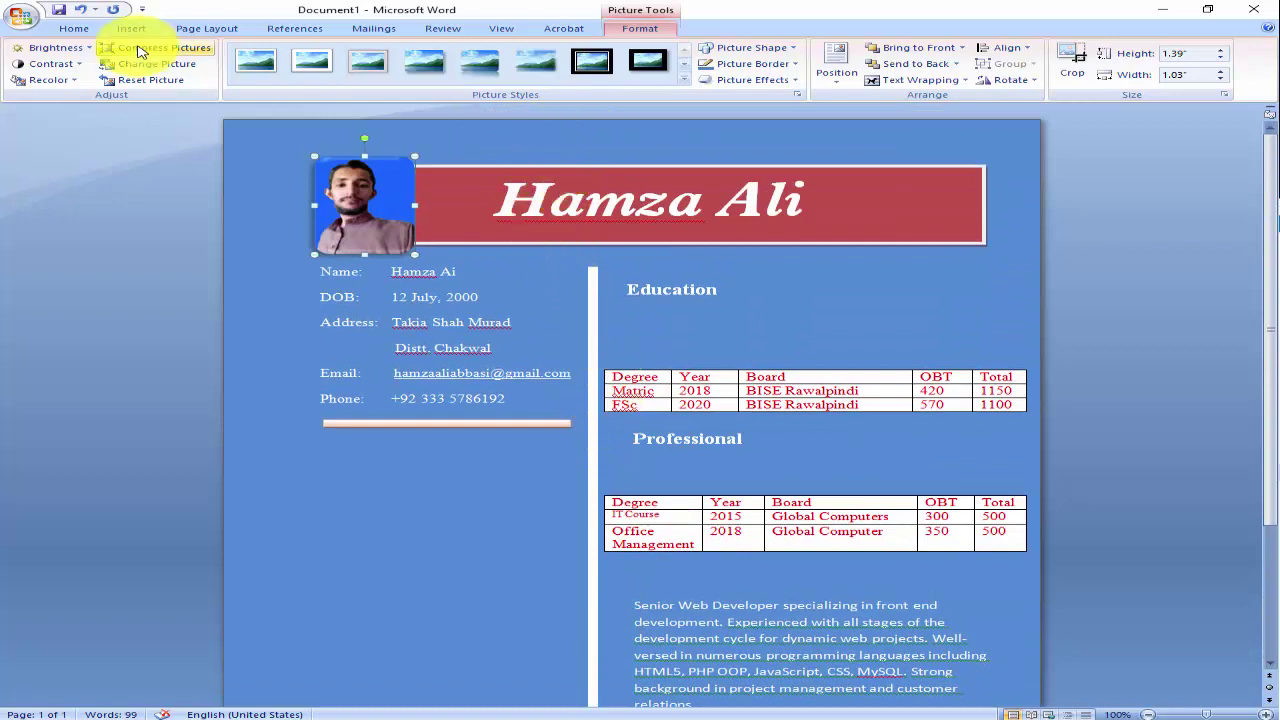
click(53, 30)
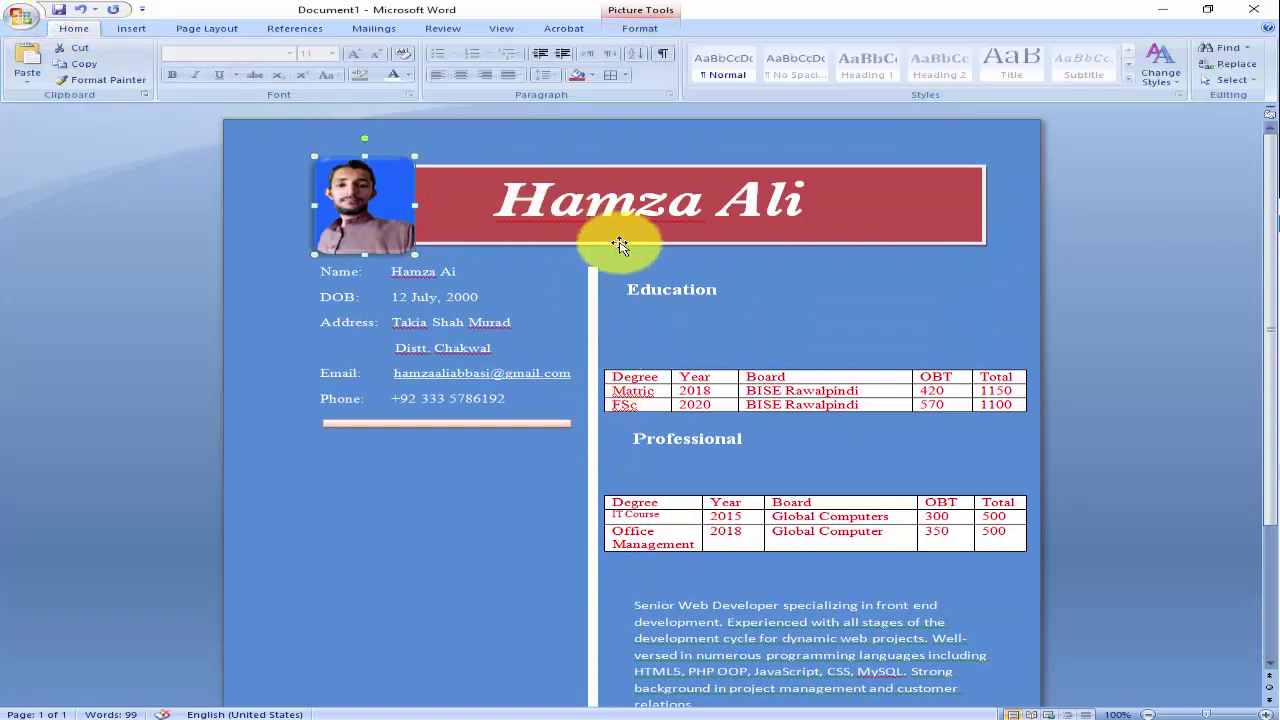